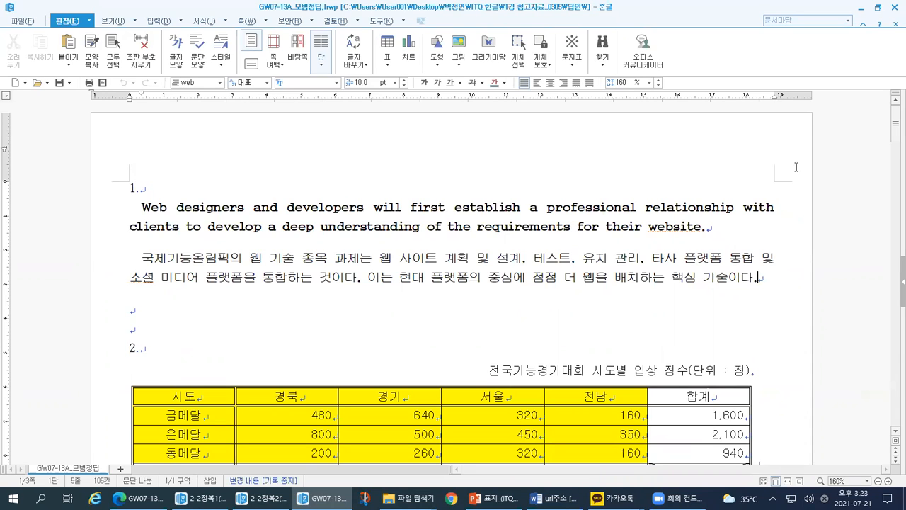
Step: Examine the styled English and Korean paragraphs under item 1 of the model answer document
{"action": "left_click_drag", "start_coordinate": [119, 188], "coordinate": [722, 298]}
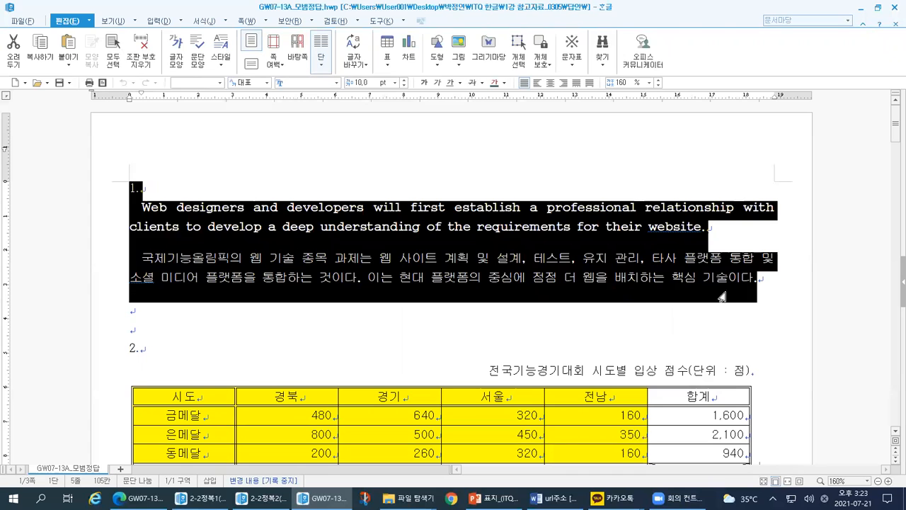
{"action": "left_click", "coordinate": [776, 280]}
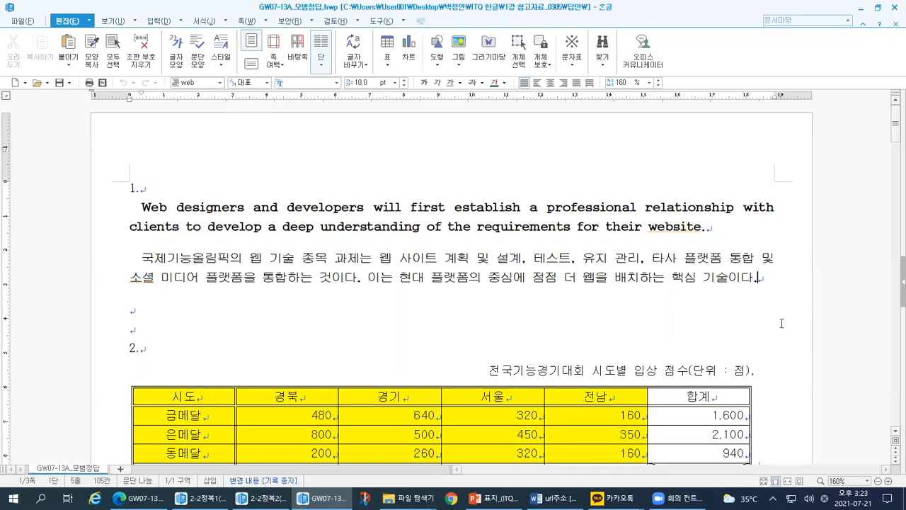
{"action": "left_click_drag", "start_coordinate": [775, 290], "coordinate": [93, 201]}
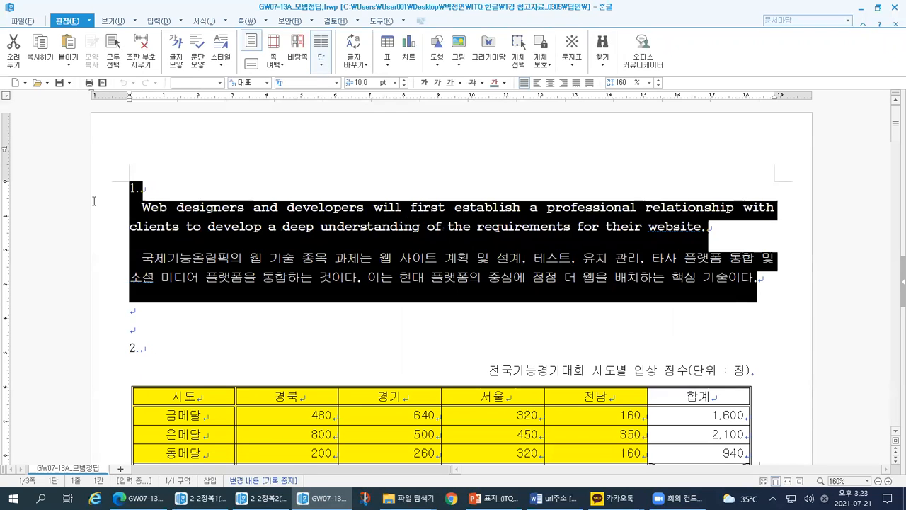
{"action": "left_click", "coordinate": [292, 184]}
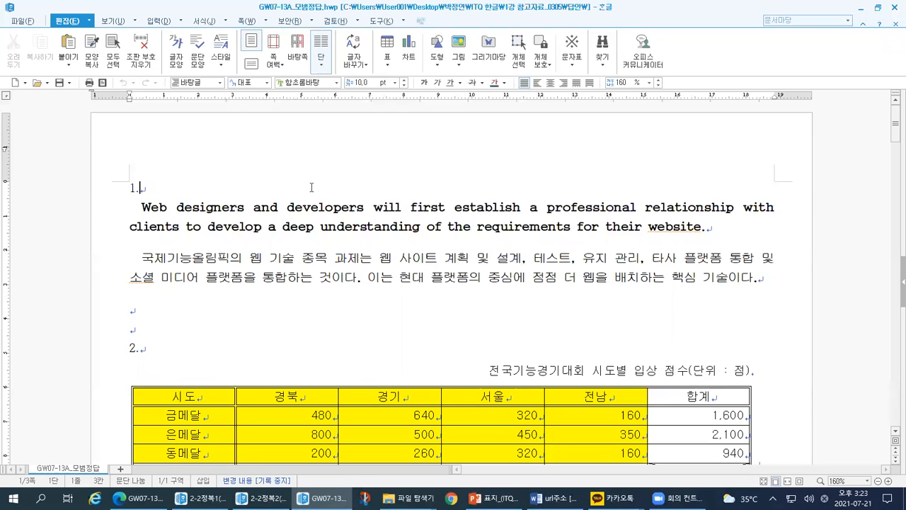
Step: Clear the open windows off the desktop and switch to the 2-2정복1(완성) - 출제형태 PDF in Edge
{"action": "left_click", "coordinate": [862, 10]}
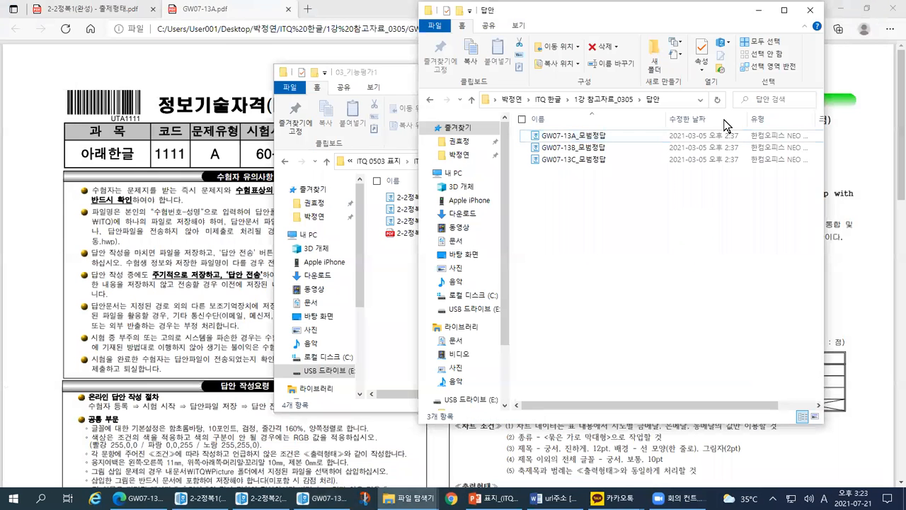
{"action": "left_click", "coordinate": [758, 13]}
{"action": "left_click", "coordinate": [613, 71]}
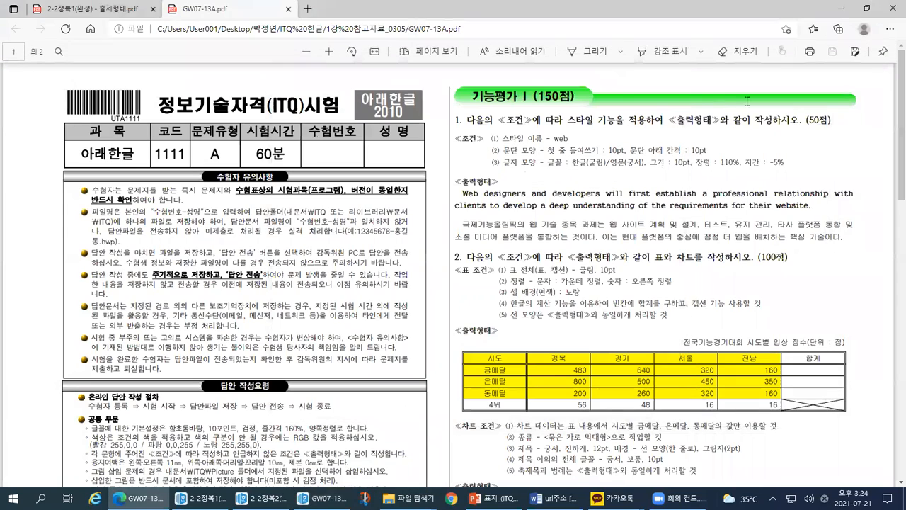
{"action": "left_click", "coordinate": [841, 9]}
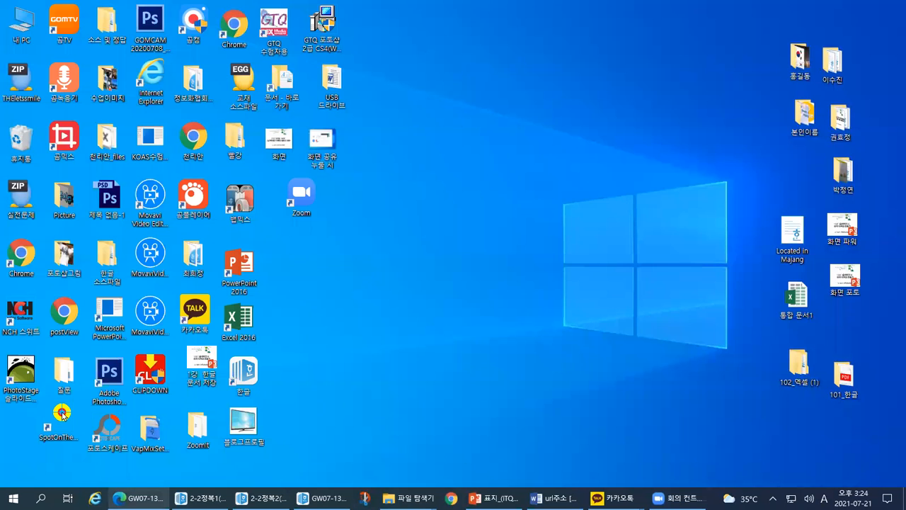
{"action": "left_click", "coordinate": [138, 499]}
{"action": "left_click", "coordinate": [86, 8]}
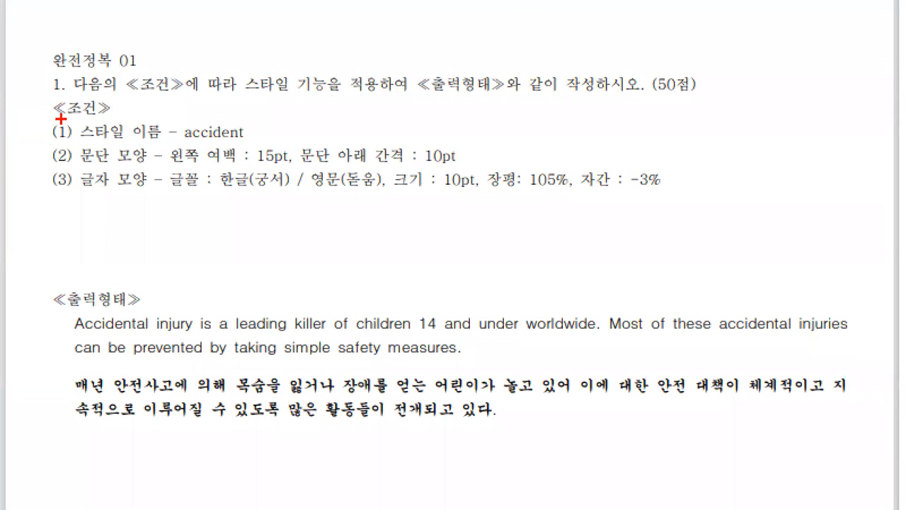
Step: Box the style conditions of 완전정복 01 on screen and draw an arrow to the required output text
{"action": "mouse_move", "coordinate": [50, 99]}
{"action": "left_mouse_down"}
{"action": "mouse_move", "coordinate": [37, 120]}
{"action": "mouse_move", "coordinate": [38, 204]}
{"action": "mouse_move", "coordinate": [138, 206]}
{"action": "mouse_move", "coordinate": [650, 210]}
{"action": "mouse_move", "coordinate": [685, 110]}
{"action": "mouse_move", "coordinate": [26, 107]}
{"action": "mouse_move", "coordinate": [34, 89]}
{"action": "left_mouse_up"}
{"action": "mouse_move", "coordinate": [31, 223]}
{"action": "left_mouse_down"}
{"action": "mouse_move", "coordinate": [22, 327]}
{"action": "mouse_move", "coordinate": [42, 361]}
{"action": "mouse_move", "coordinate": [56, 346]}
{"action": "left_mouse_up"}
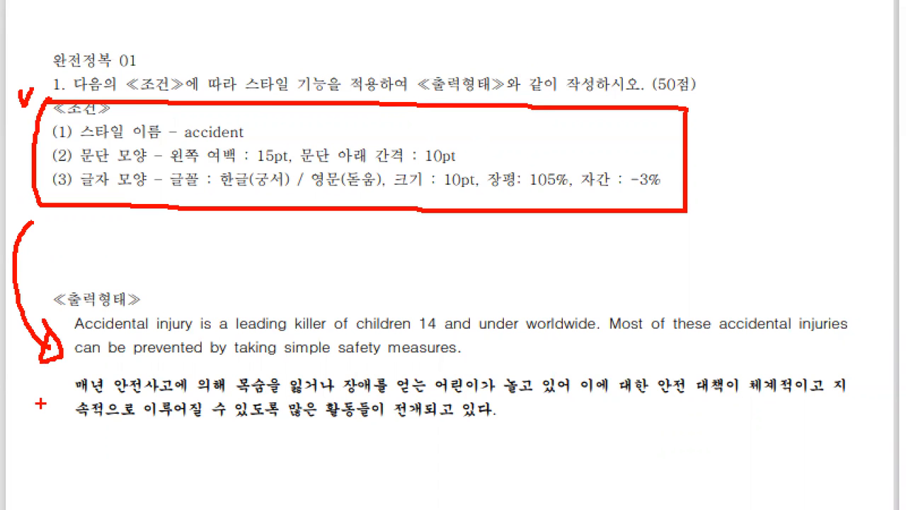
{"action": "key", "text": "Escape"}
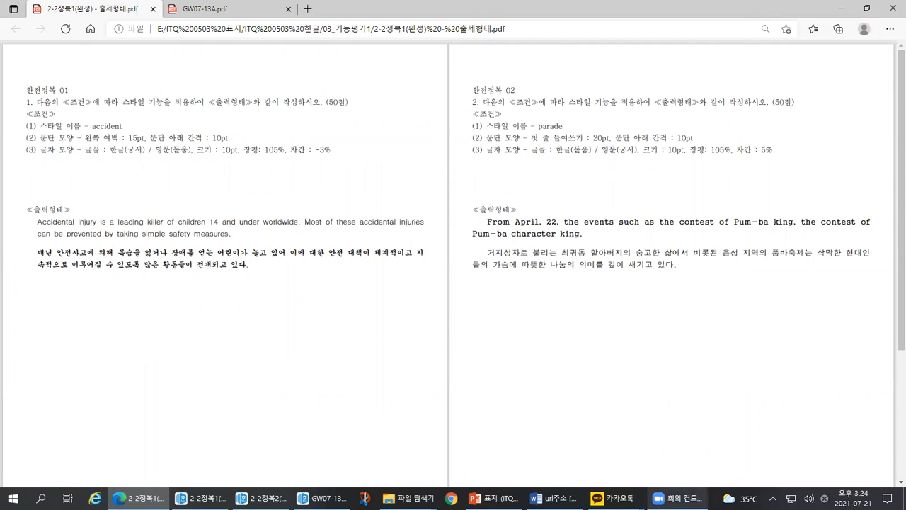
Step: Return to the desktop, search Windows for 한글, and start the Hangul word processor with a blank document
{"action": "key", "text": "super+d"}
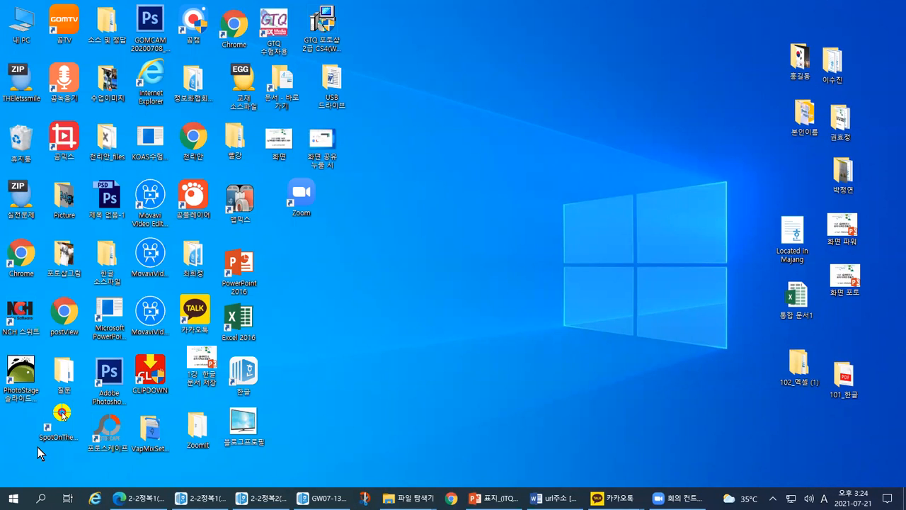
{"action": "left_click", "coordinate": [13, 498]}
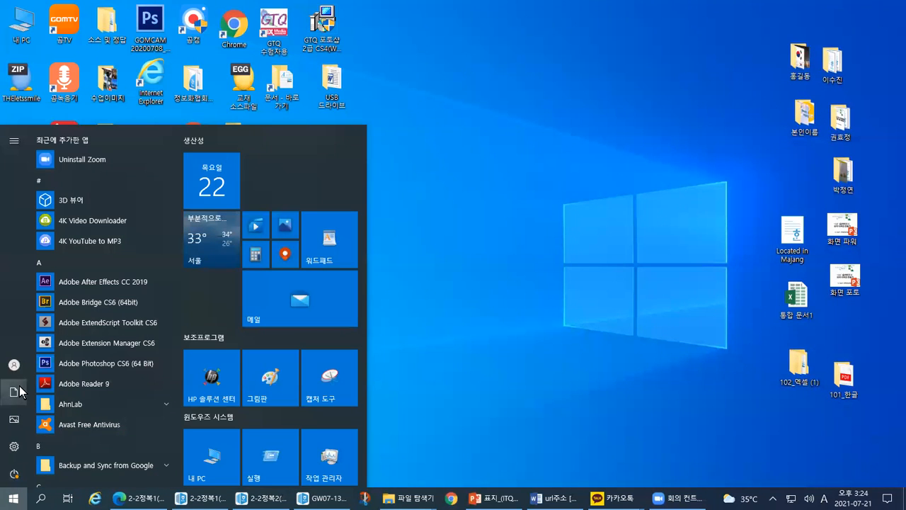
{"action": "left_click", "coordinate": [41, 498]}
{"action": "type", "text": "gksrmf"}
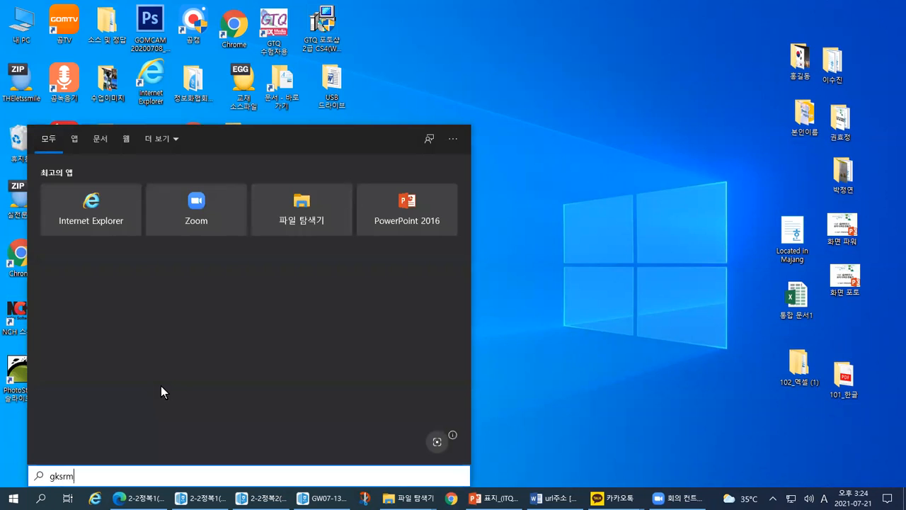
{"action": "key", "text": "BackSpace"}
{"action": "key", "text": "BackSpace"}
{"action": "key", "text": "BackSpace"}
{"action": "key", "text": "BackSpace"}
{"action": "key", "text": "BackSpace"}
{"action": "key", "text": "BackSpace"}
{"action": "key", "text": "Hangul"}
{"action": "type", "text": "한글"}
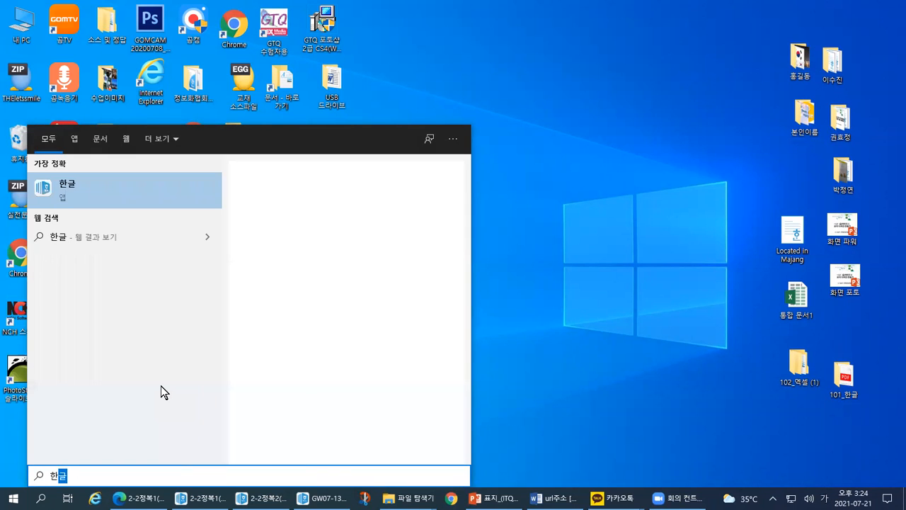
{"action": "key", "text": "Return"}
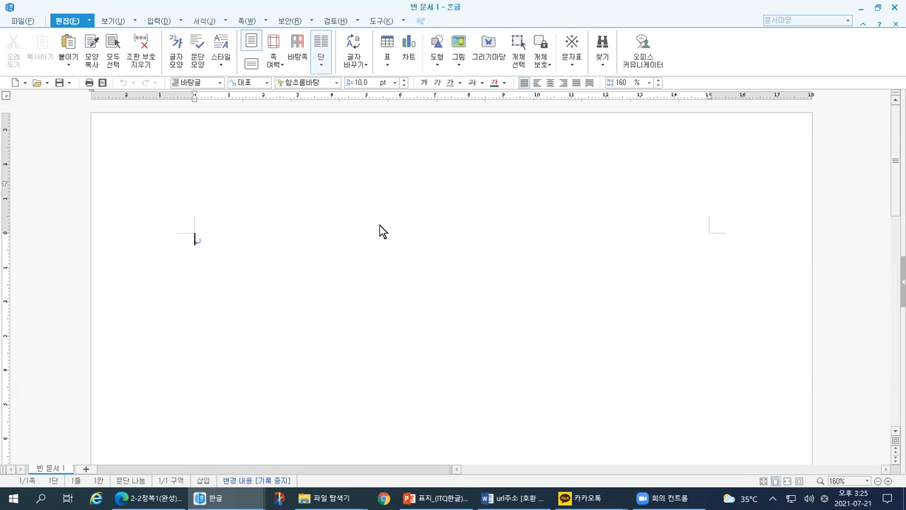
Step: Magnify the window title and underline the blank document's name, 빈 문서 1
{"action": "key", "text": "super"}
{"action": "key", "text": "super"}
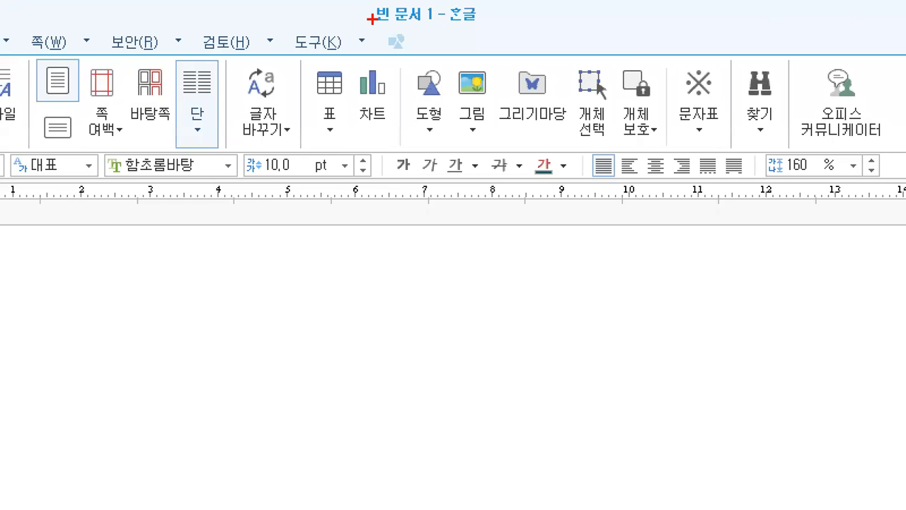
{"action": "left_click_drag", "start_coordinate": [365, 27], "coordinate": [486, 17]}
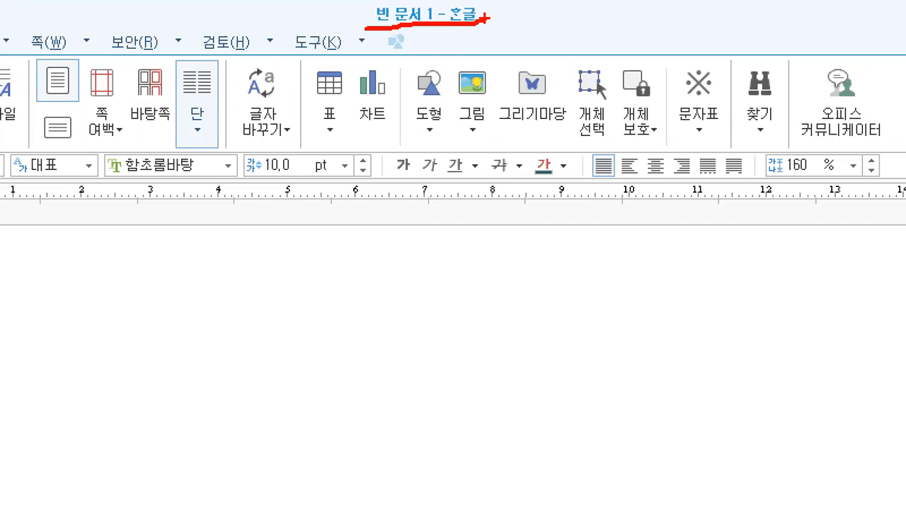
{"action": "left_click_drag", "start_coordinate": [349, 9], "coordinate": [362, 7]}
{"action": "key", "text": "Escape"}
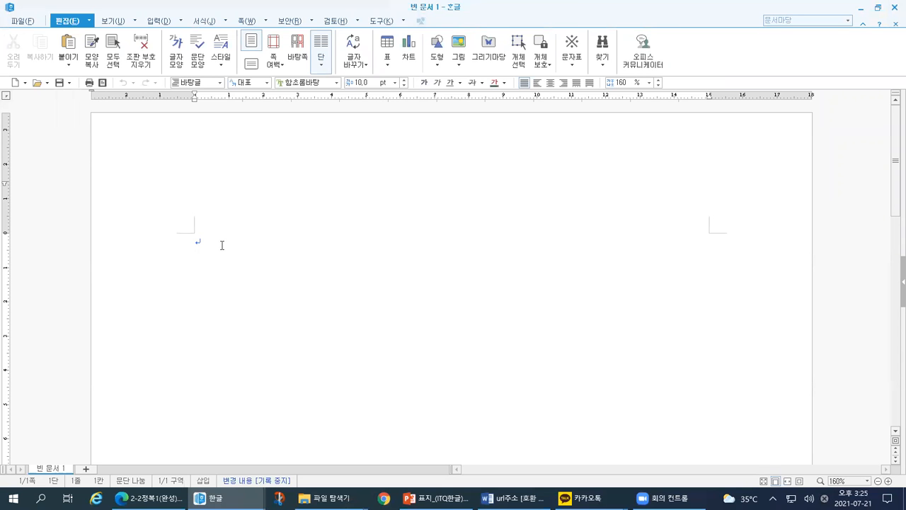
Step: Magnify the blank page's upper-left corner and mark its top and left margins
{"action": "key", "text": "ctrl+1"}
{"action": "left_click", "coordinate": [233, 265]}
{"action": "left_click_drag", "start_coordinate": [348, 243], "coordinate": [349, 261]}
{"action": "key", "text": "Escape"}
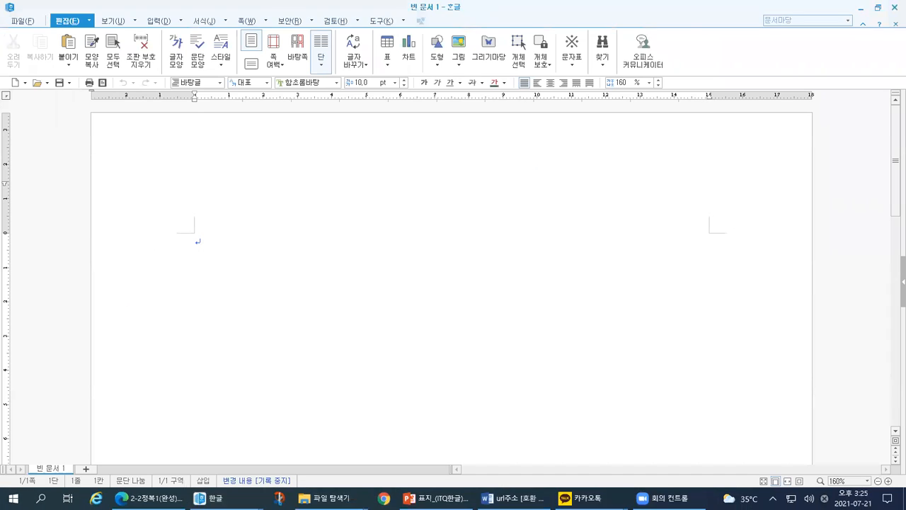
{"action": "key", "text": "ctrl+1"}
{"action": "left_click", "coordinate": [111, 167]}
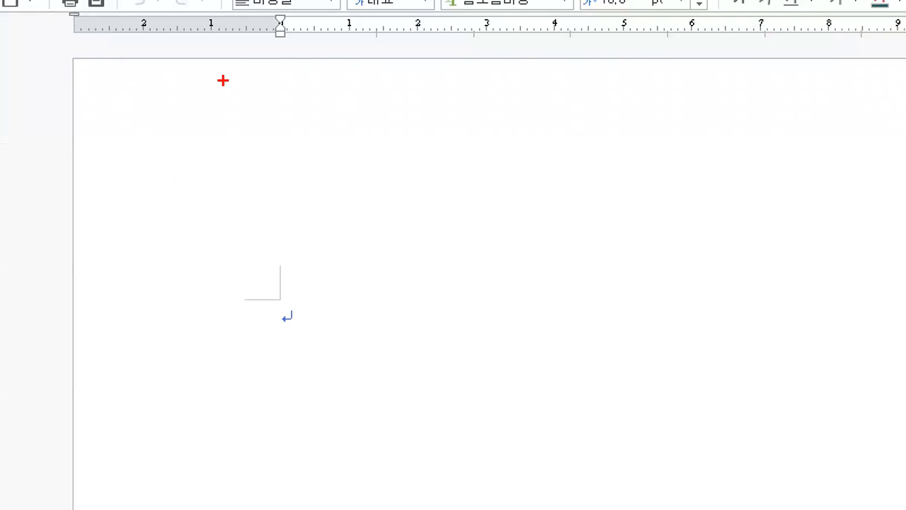
{"action": "left_click_drag", "start_coordinate": [272, 63], "coordinate": [270, 267]}
{"action": "left_click_drag", "start_coordinate": [67, 306], "coordinate": [241, 307]}
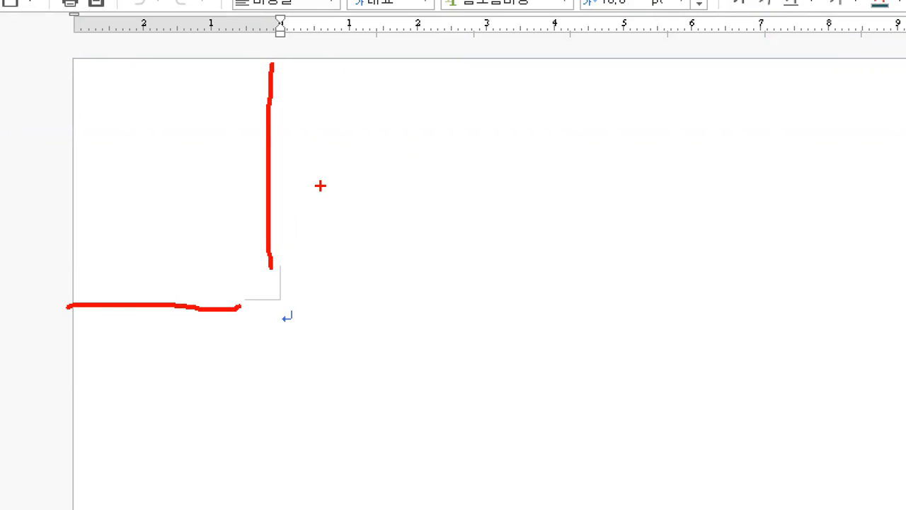
{"action": "key", "text": "Escape"}
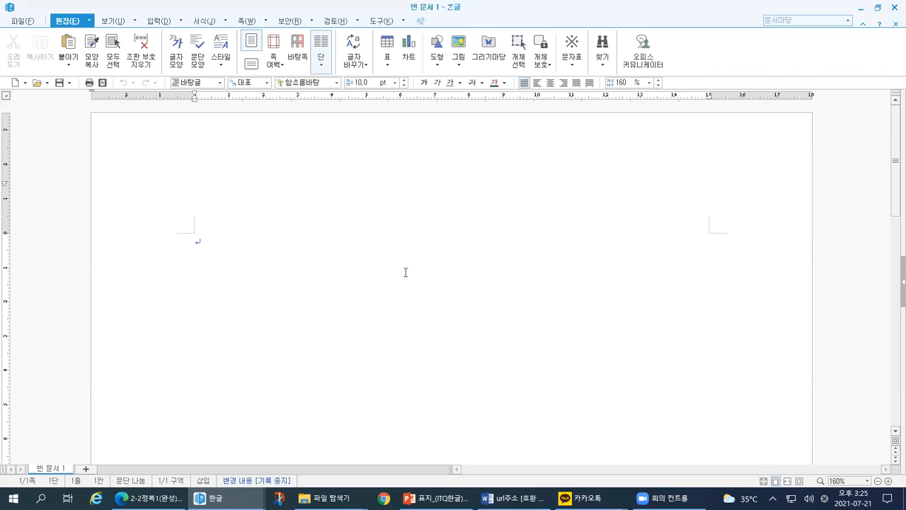
Step: Open the 단축키 text file from the desktop folder full-screen and highlight its F7 paper-margin line
{"action": "key", "text": "super+d"}
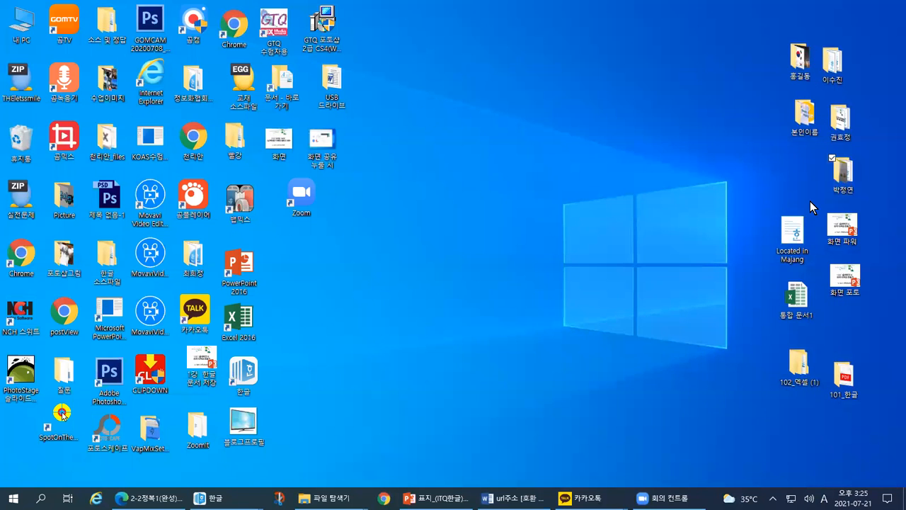
{"action": "key", "text": "Return"}
{"action": "scroll", "coordinate": [638, 318], "scroll_direction": "down", "scroll_amount": 3}
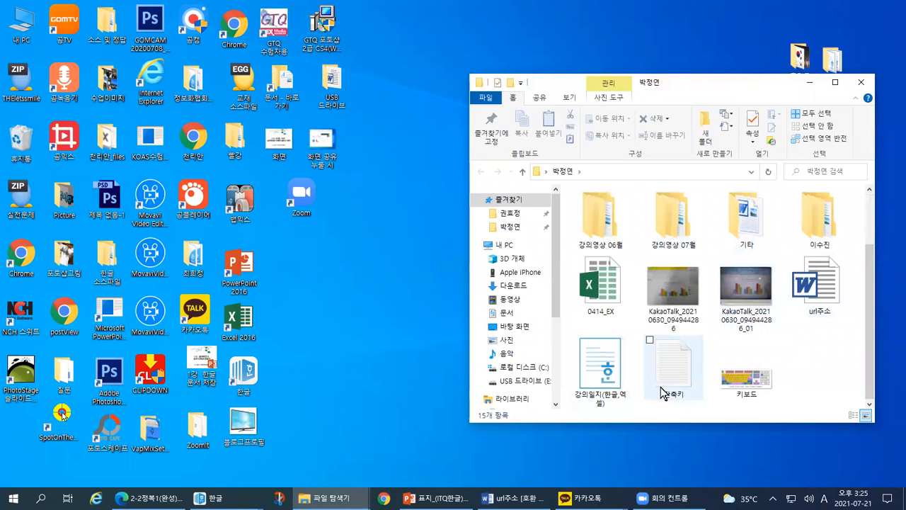
{"action": "left_click", "coordinate": [861, 82]}
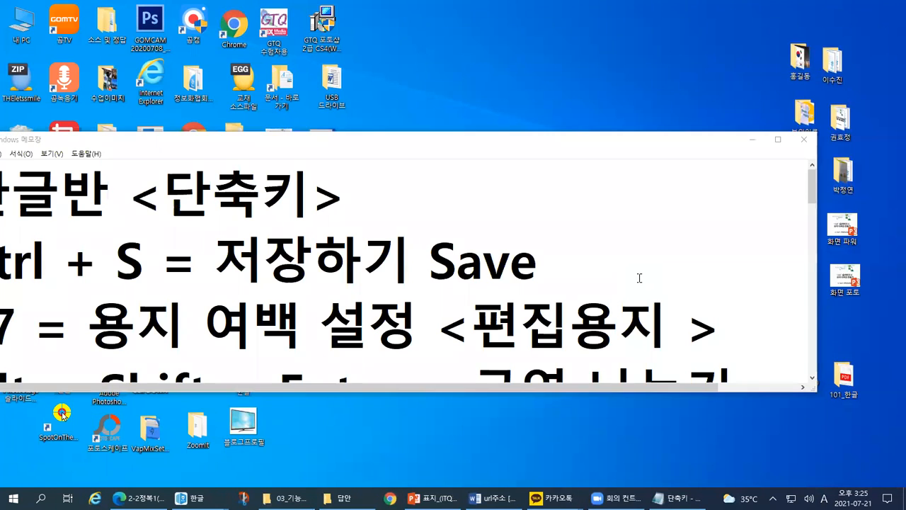
{"action": "double_click", "coordinate": [684, 142]}
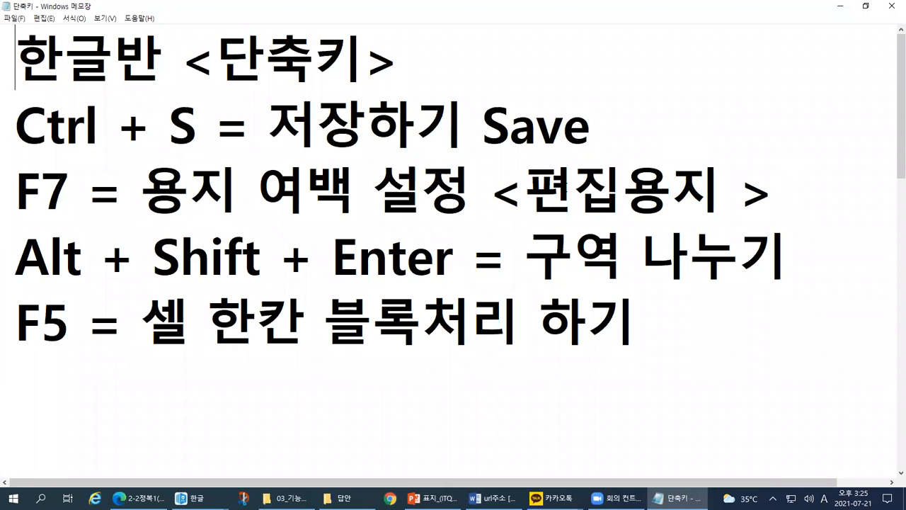
{"action": "left_click_drag", "start_coordinate": [15, 188], "coordinate": [810, 221]}
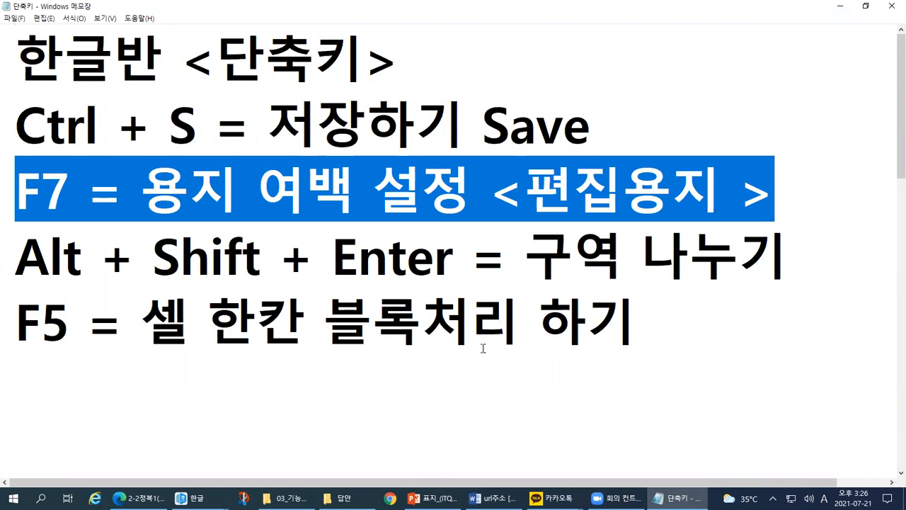
Step: Open the 키보드 image from the same desktop folder and close the folder window
{"action": "left_click", "coordinate": [286, 499]}
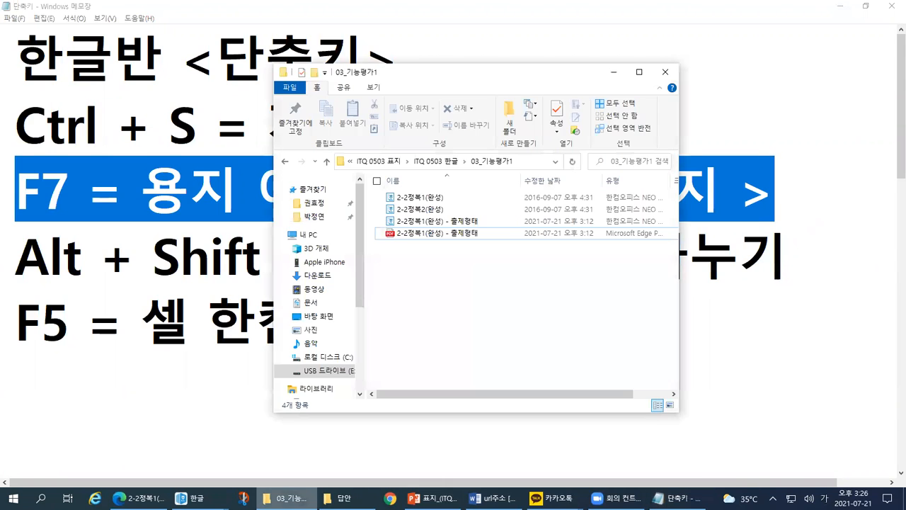
{"action": "left_click", "coordinate": [688, 410]}
{"action": "left_click", "coordinate": [904, 499]}
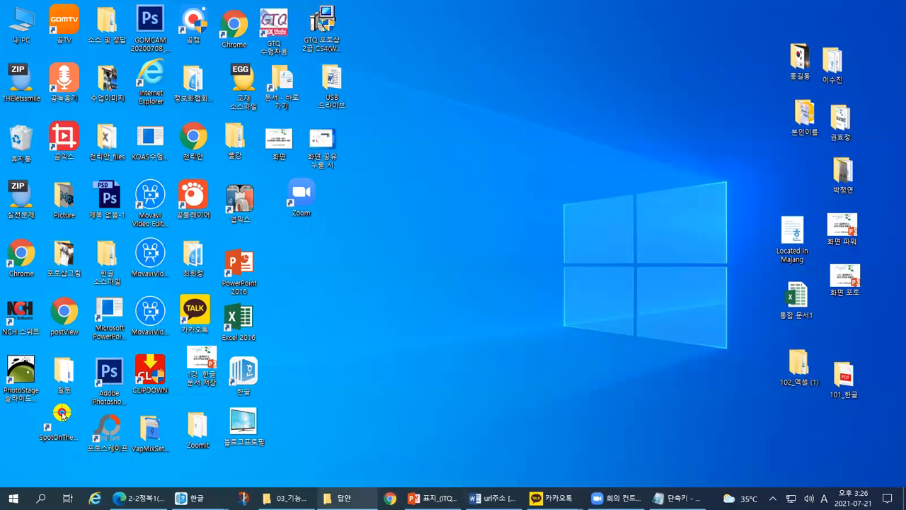
{"action": "double_click", "coordinate": [838, 181]}
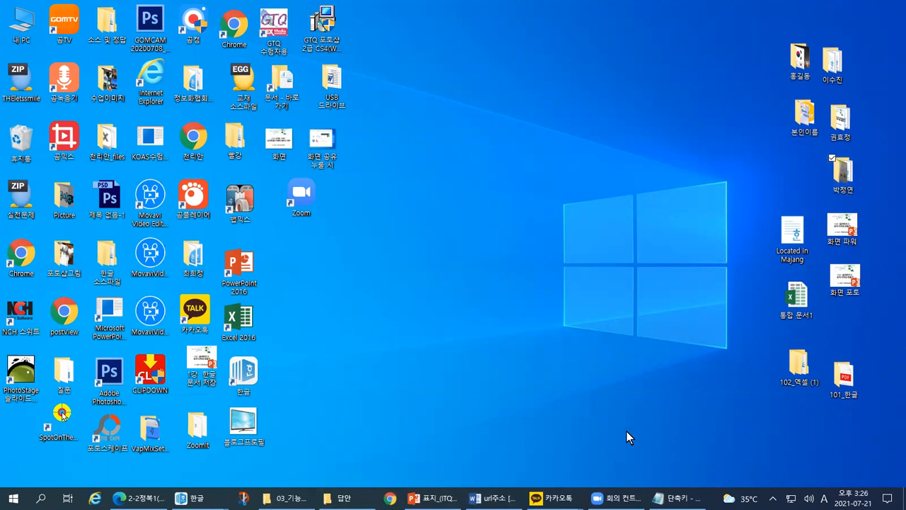
{"action": "scroll", "coordinate": [741, 379], "scroll_direction": "down", "scroll_amount": 1}
{"action": "left_click", "coordinate": [739, 372]}
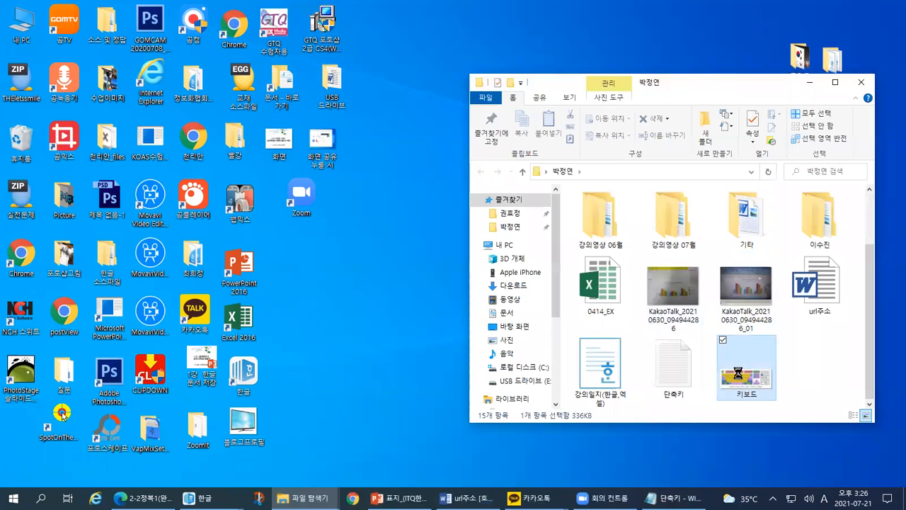
{"action": "left_click", "coordinate": [861, 83]}
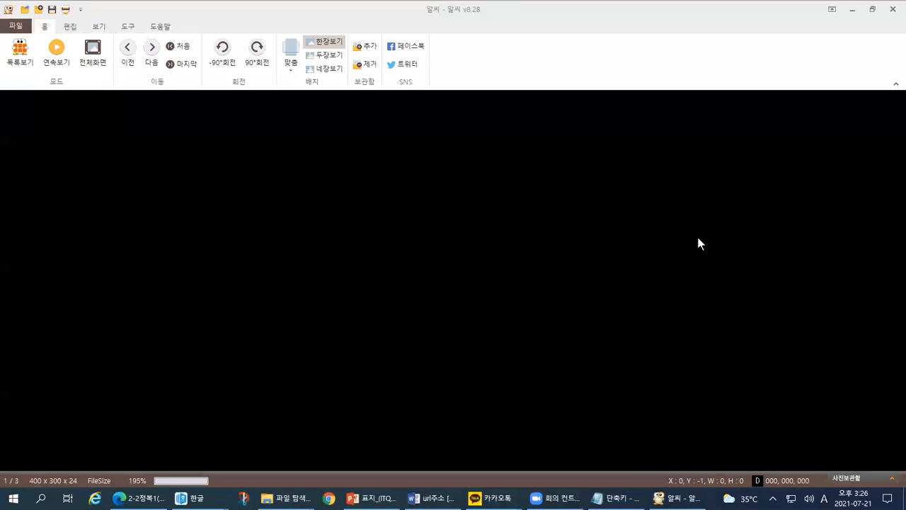
Step: Answer the secure-content warning with 아니요 and mark the F7 key on the magnified keyboard image
{"action": "scroll", "coordinate": [735, 309], "scroll_direction": "up", "scroll_amount": 1}
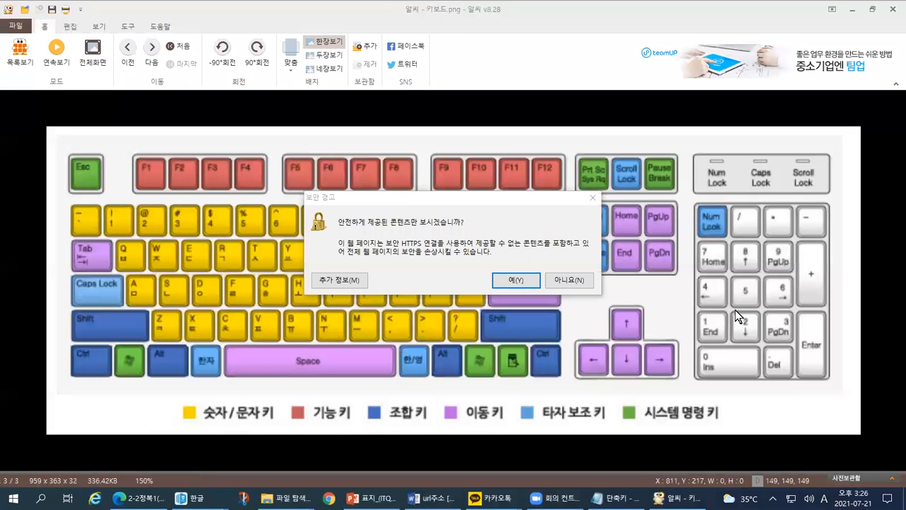
{"action": "left_click", "coordinate": [580, 284]}
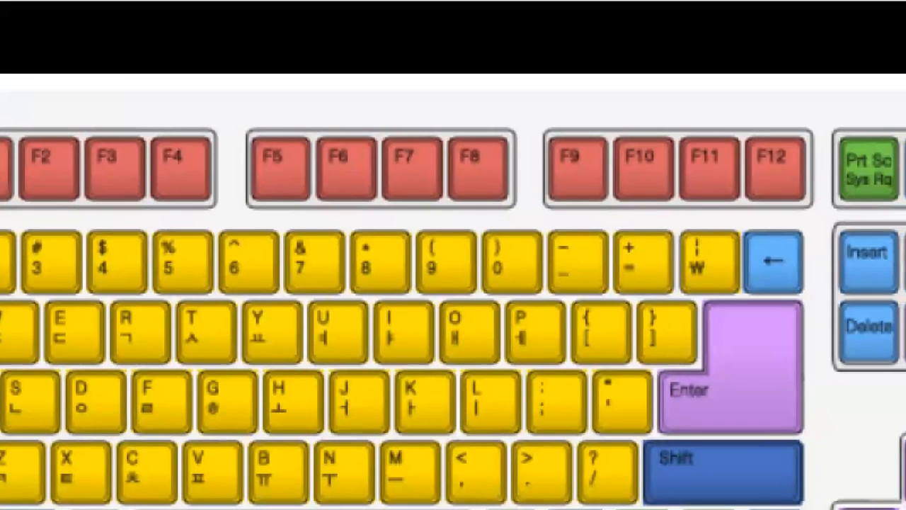
{"action": "mouse_move", "coordinate": [381, 213]}
{"action": "left_mouse_down"}
{"action": "mouse_move", "coordinate": [446, 191]}
{"action": "mouse_move", "coordinate": [437, 126]}
{"action": "mouse_move", "coordinate": [360, 192]}
{"action": "mouse_move", "coordinate": [409, 208]}
{"action": "left_mouse_up"}
{"action": "mouse_move", "coordinate": [422, 92]}
{"action": "left_mouse_down"}
{"action": "mouse_move", "coordinate": [429, 122]}
{"action": "mouse_move", "coordinate": [452, 82]}
{"action": "left_mouse_up"}
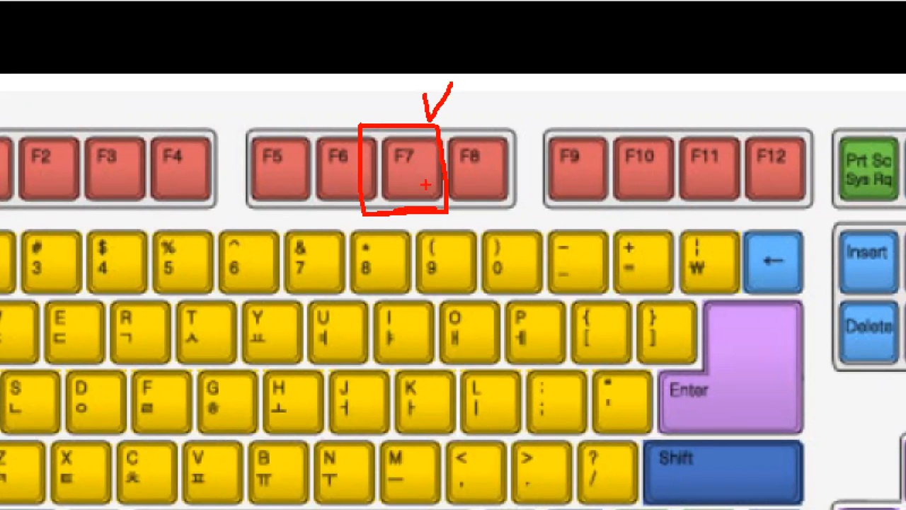
Step: Add further marks on and above the F7 key in the magnified keyboard image
{"action": "mouse_move", "coordinate": [395, 173]}
{"action": "left_mouse_down"}
{"action": "mouse_move", "coordinate": [426, 165]}
{"action": "mouse_move", "coordinate": [431, 180]}
{"action": "left_mouse_up"}
{"action": "mouse_move", "coordinate": [376, 90]}
{"action": "left_mouse_down"}
{"action": "mouse_move", "coordinate": [383, 107]}
{"action": "mouse_move", "coordinate": [391, 86]}
{"action": "mouse_move", "coordinate": [402, 100]}
{"action": "left_mouse_up"}
{"action": "left_click_drag", "start_coordinate": [395, 94], "coordinate": [395, 105]}
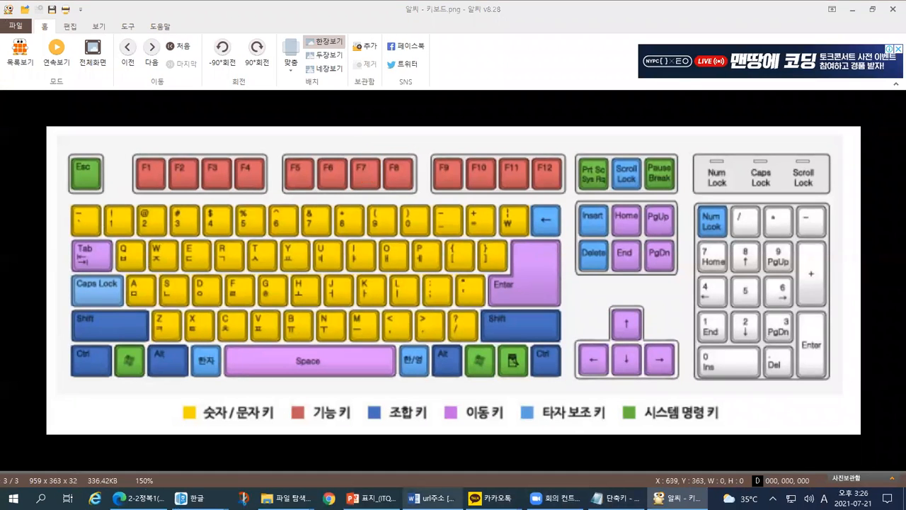
Step: Switch to the blank Hangul document 빈 문서 1 and open its 편집 용지 dialog
{"action": "left_click", "coordinate": [677, 498]}
{"action": "left_click", "coordinate": [201, 498]}
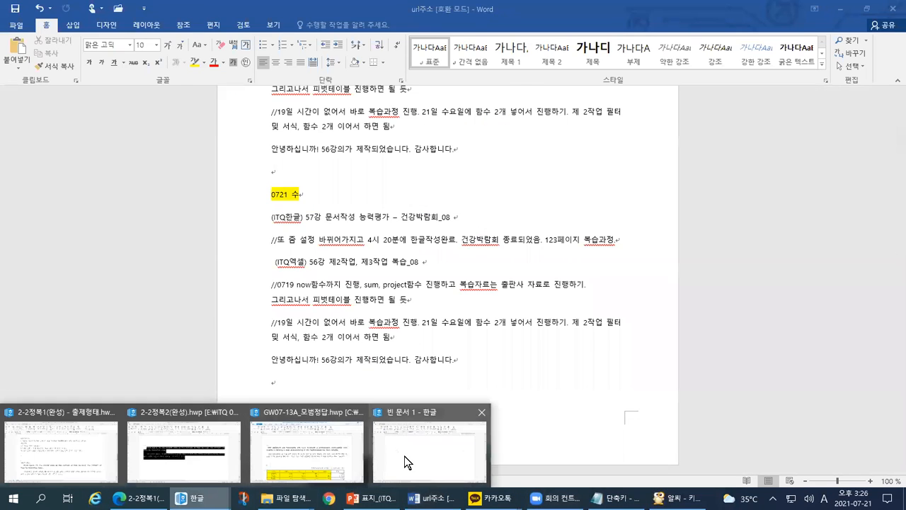
{"action": "left_click", "coordinate": [404, 456]}
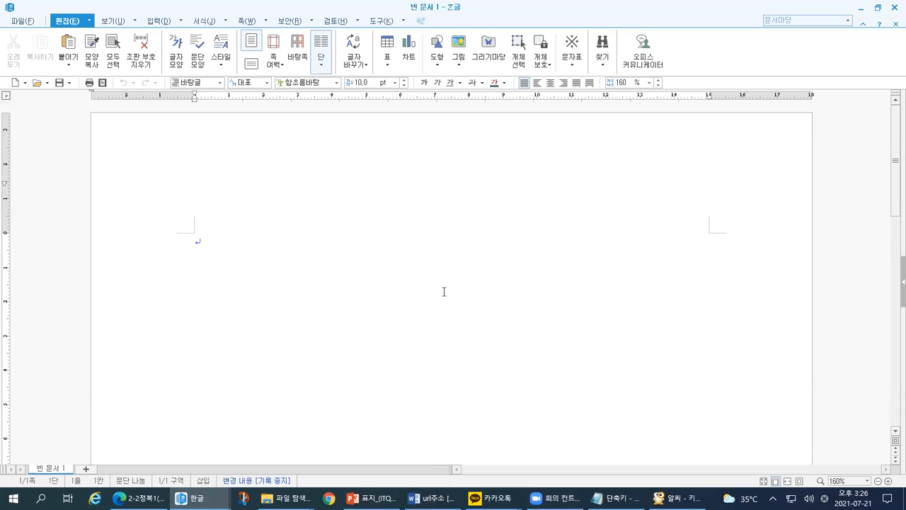
{"action": "key", "text": "F7"}
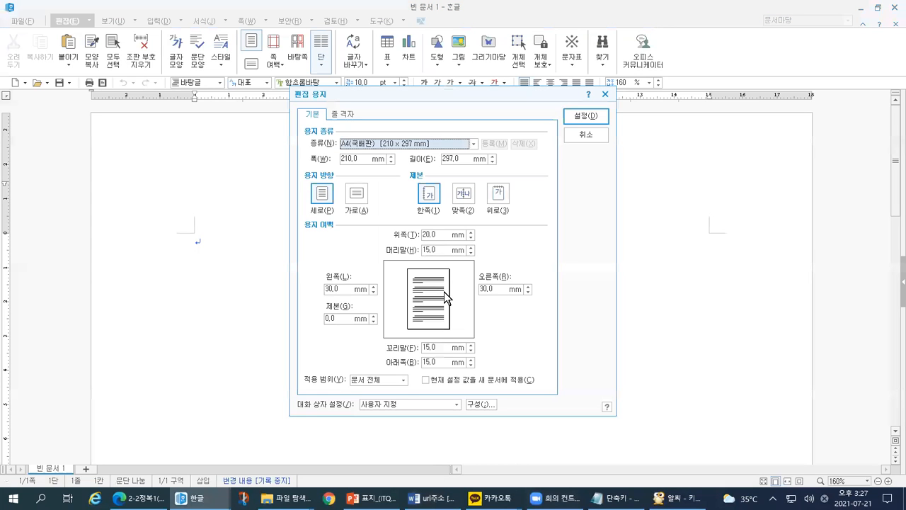
Step: Mark the 편집 용지 title, the 용지 여백 section and the 위쪽 and 머리말 values on the magnified dialog
{"action": "left_click_drag", "start_coordinate": [416, 102], "coordinate": [365, 135]}
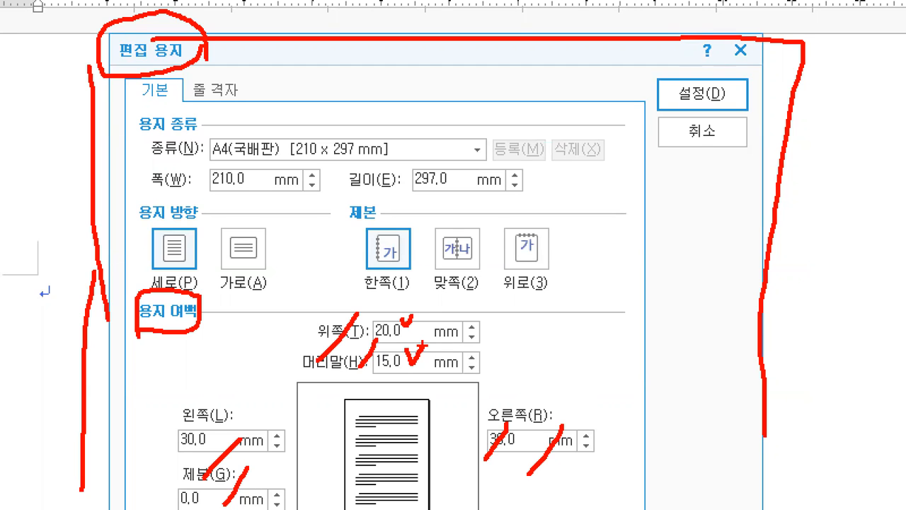
{"action": "left_click_drag", "start_coordinate": [426, 324], "coordinate": [444, 320]}
{"action": "left_click_drag", "start_coordinate": [429, 361], "coordinate": [440, 357]}
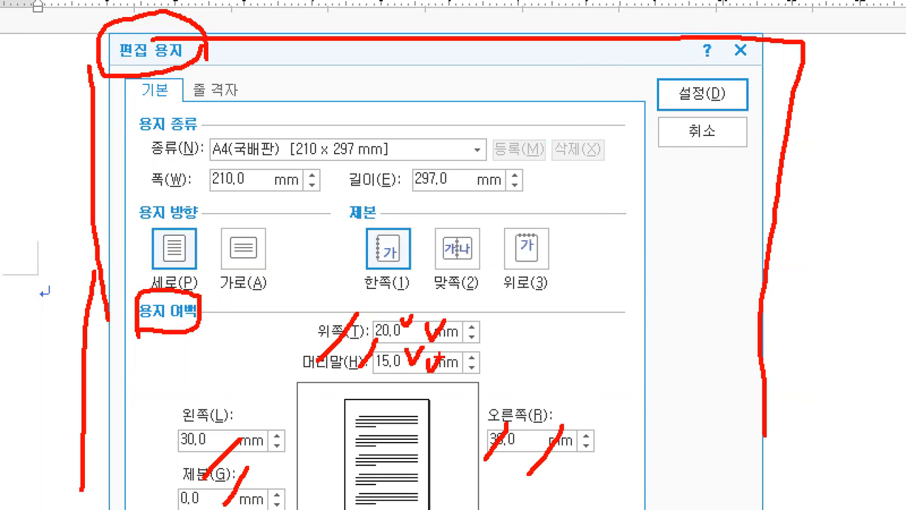
Step: Switch to the 단축키 text file and add "tab =" on a new line below the F5 entry
{"action": "key", "text": "alt+Tab"}
{"action": "left_click", "coordinate": [589, 164]}
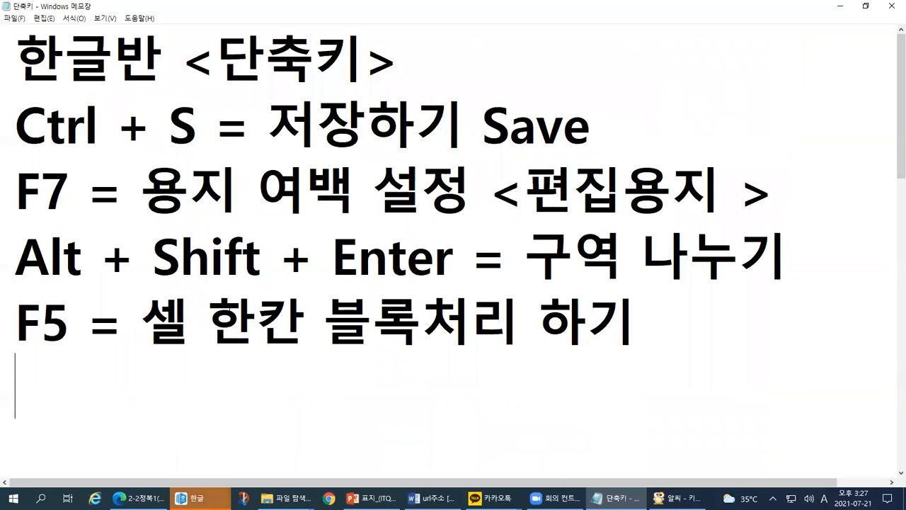
{"action": "key", "text": "Hangul"}
{"action": "type", "text": "ㅅㅁ"}
{"action": "key", "text": "BackSpace"}
{"action": "key", "text": "BackSpace"}
{"action": "key", "text": "Hangul"}
{"action": "type", "text": "tna"}
{"action": "key", "text": "BackSpace"}
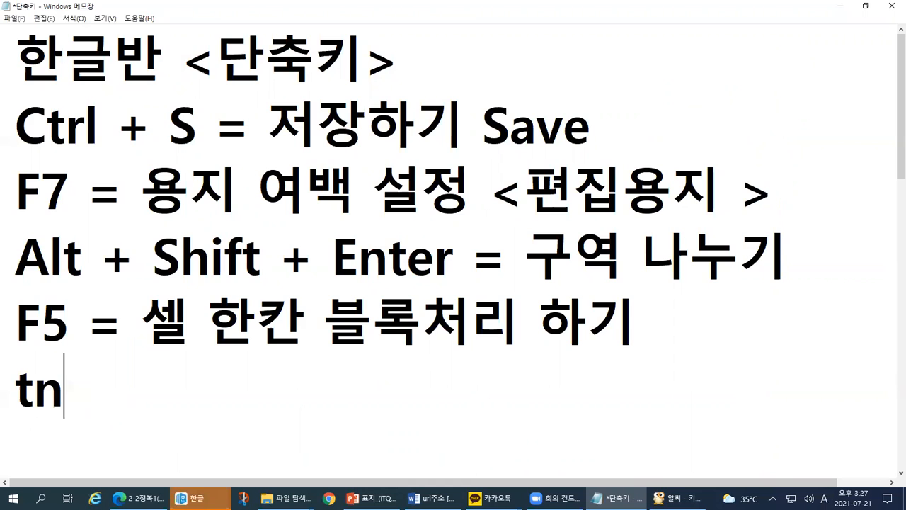
{"action": "type", "text": "b"}
{"action": "key", "text": "BackSpace"}
{"action": "key", "text": "BackSpace"}
{"action": "type", "text": "ab"}
{"action": "key", "text": "BackSpace"}
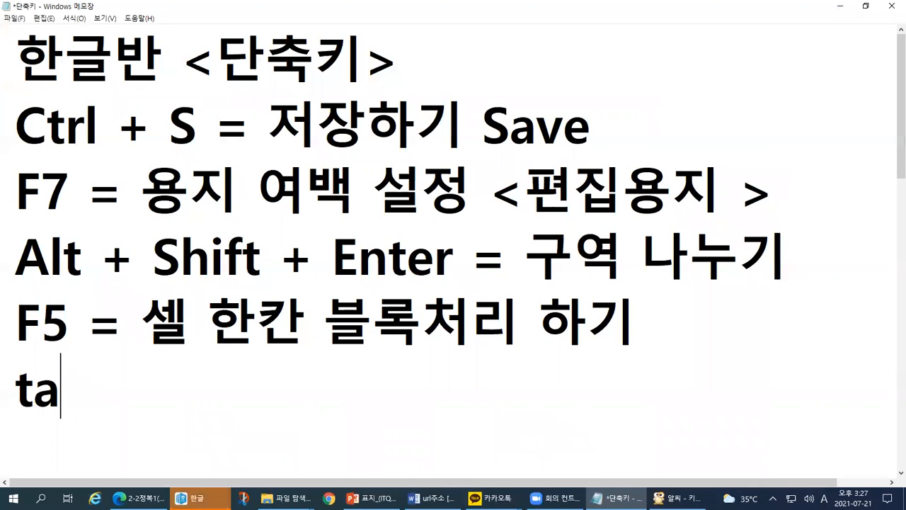
{"action": "type", "text": "b "}
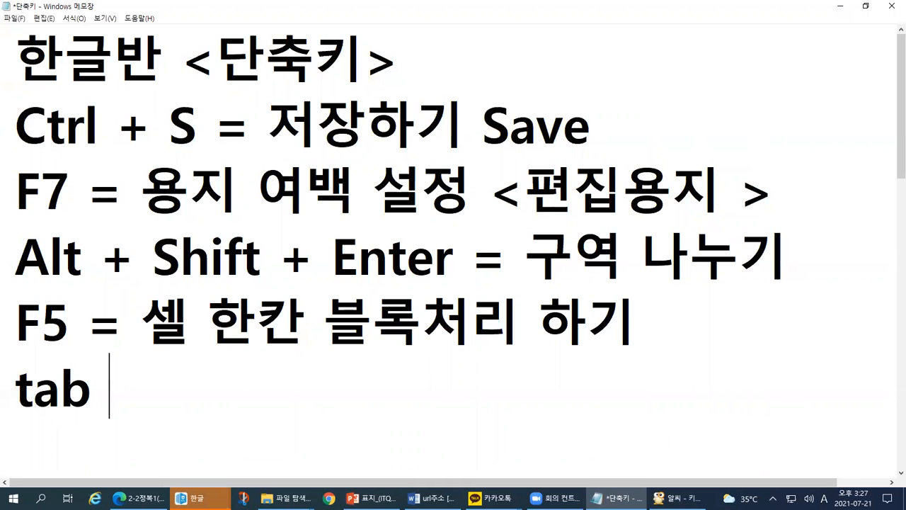
{"action": "type", "text": "="}
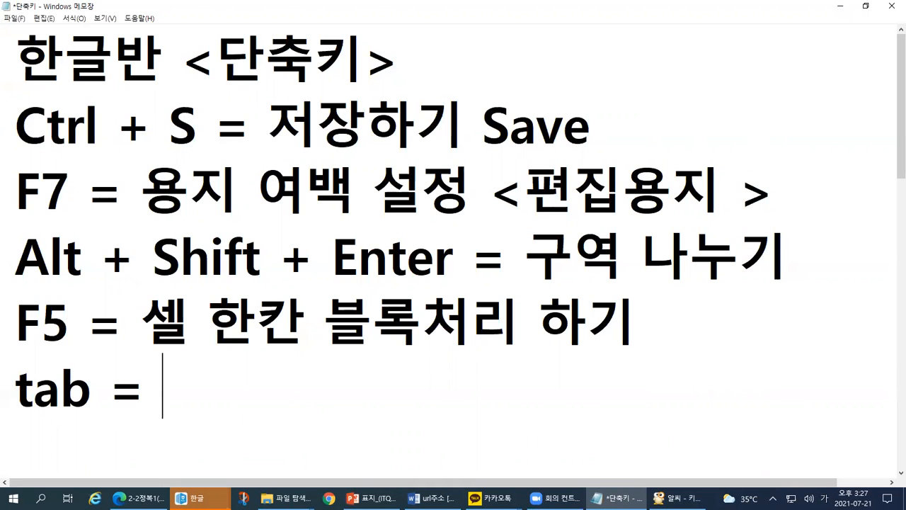
Step: Remove the equals sign after tab in the 단축키 file and highlight the tab line
{"action": "key", "text": "BackSpace"}
{"action": "key", "text": "BackSpace"}
{"action": "key", "text": "BackSpace"}
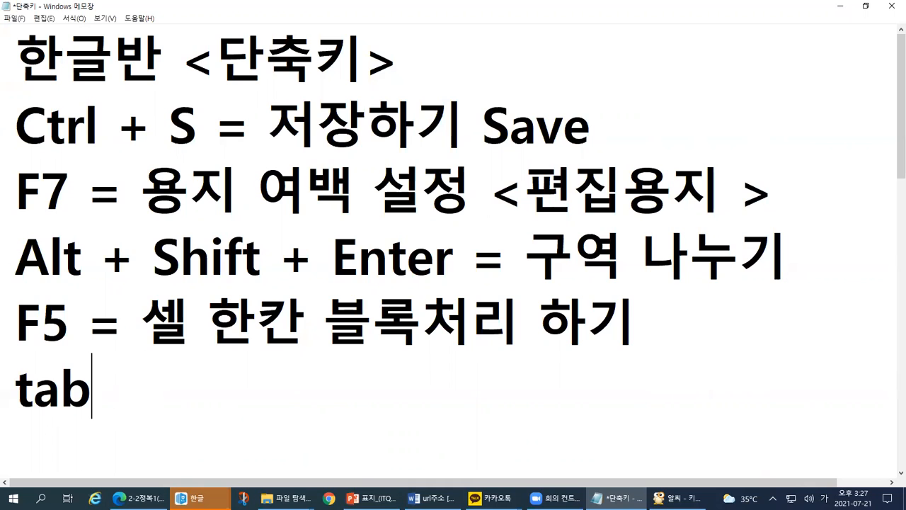
{"action": "type", "text": "z"}
{"action": "key", "text": "BackSpace"}
{"action": "key", "text": "BackSpace"}
{"action": "type", "text": "zl"}
{"action": "key", "text": "BackSpace"}
{"action": "key", "text": "BackSpace"}
{"action": "left_click", "coordinate": [577, 40]}
{"action": "left_click", "coordinate": [156, 394]}
{"action": "left_click_drag", "start_coordinate": [146, 394], "coordinate": [6, 410]}
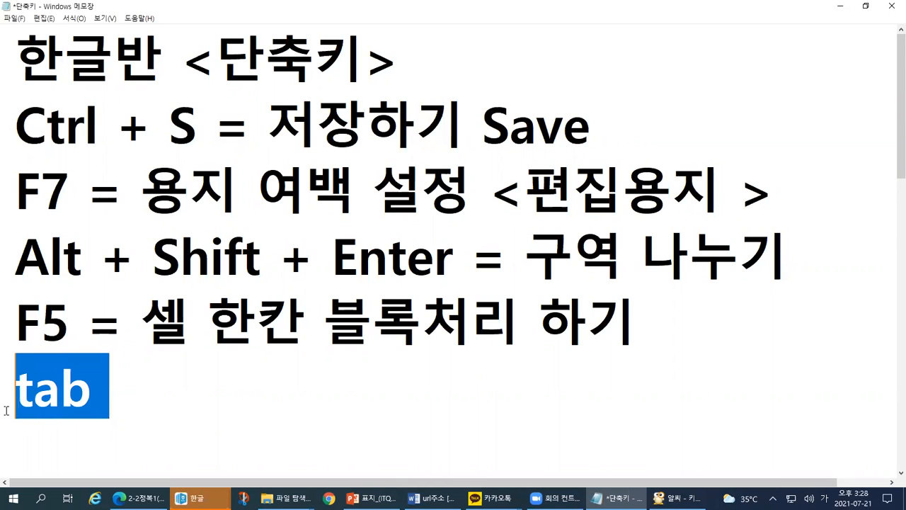
{"action": "left_click", "coordinate": [136, 400]}
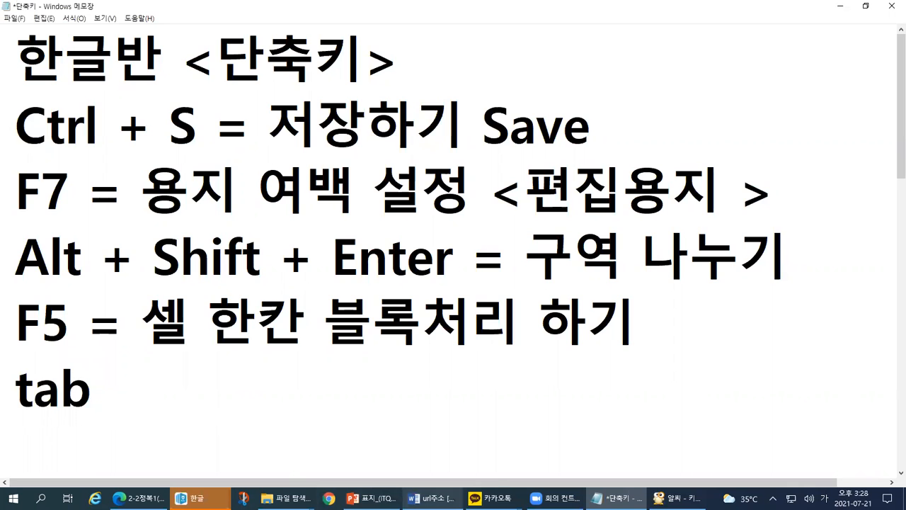
Step: Return to 빈 문서 1, cancel the 편집 용지 dialog and close the blank document
{"action": "left_click", "coordinate": [197, 498]}
{"action": "left_click", "coordinate": [421, 454]}
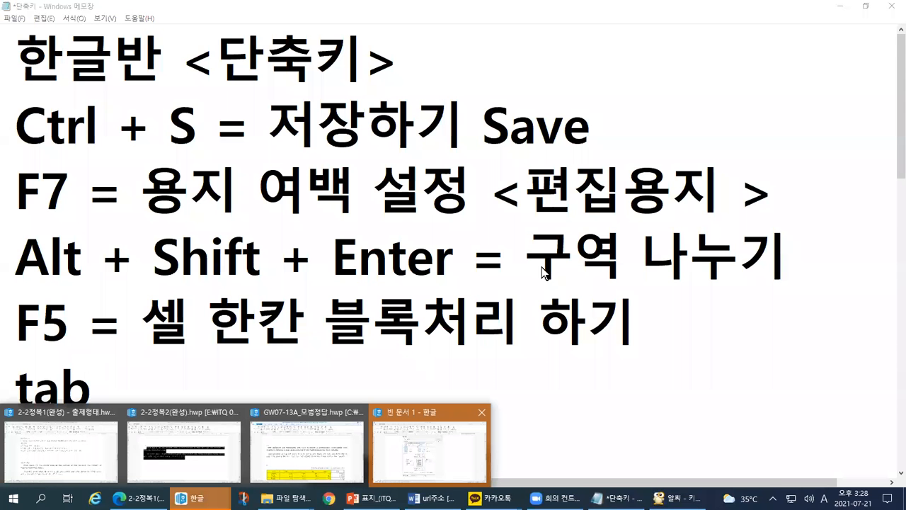
{"action": "left_click", "coordinate": [536, 161]}
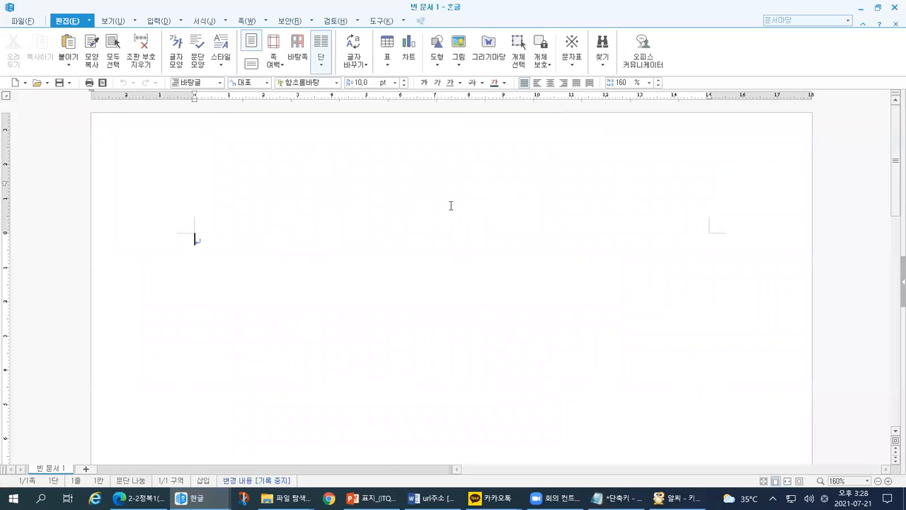
{"action": "left_click", "coordinate": [895, 7]}
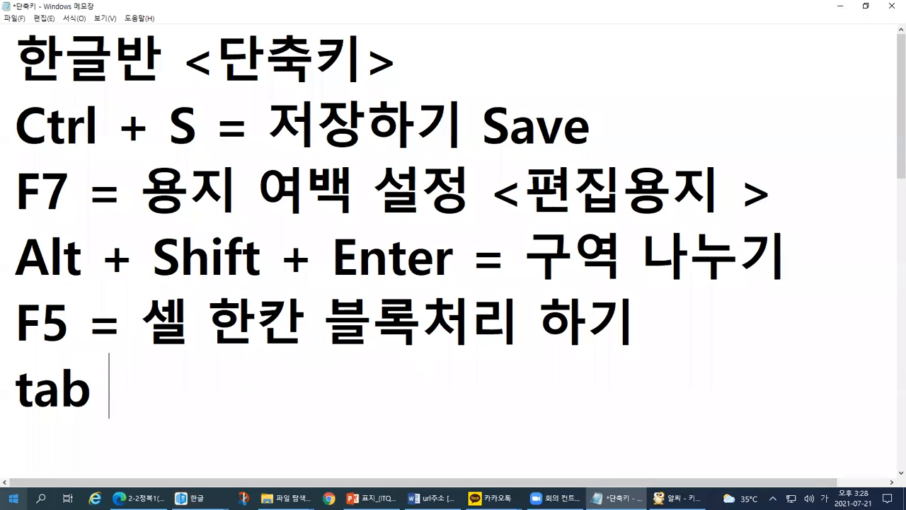
Step: Search Windows for 한글 and launch the program with a new blank document
{"action": "left_click", "coordinate": [14, 498]}
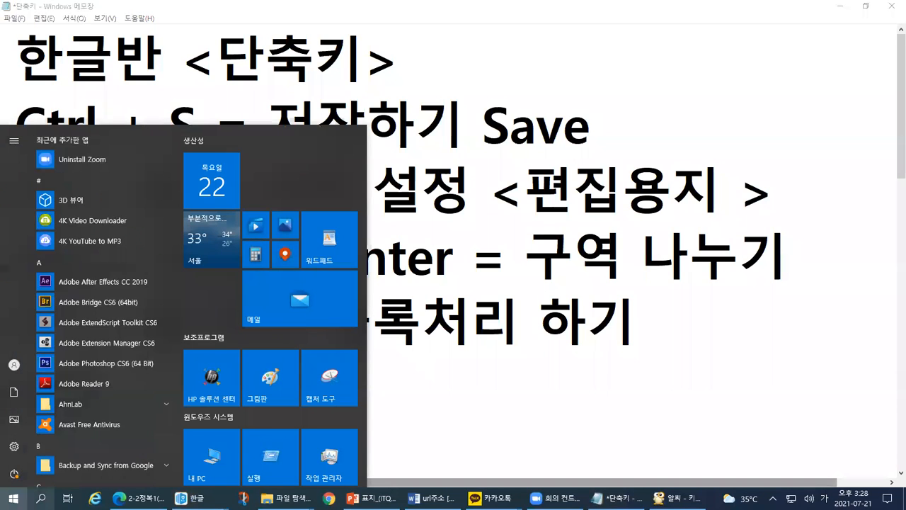
{"action": "left_click", "coordinate": [40, 498]}
{"action": "type", "text": "한글"}
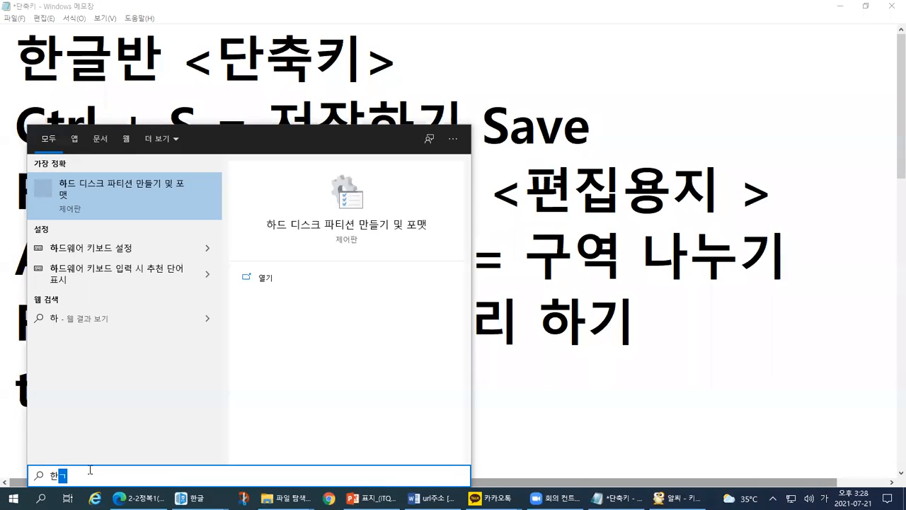
{"action": "key", "text": "Return"}
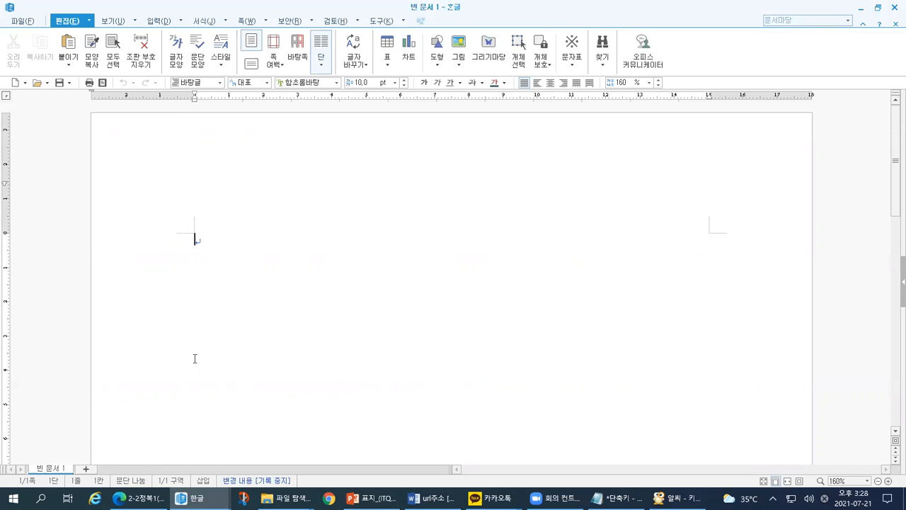
Step: Highlight the F7 line in the 단축키 file and mark the F7 key on the magnified keyboard image
{"action": "left_click", "coordinate": [616, 497]}
{"action": "left_click_drag", "start_coordinate": [16, 192], "coordinate": [768, 201]}
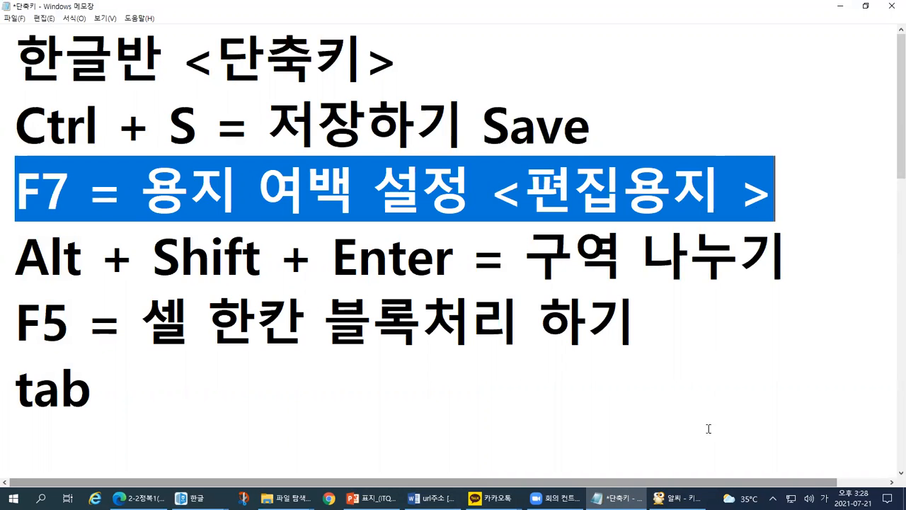
{"action": "left_click", "coordinate": [678, 498]}
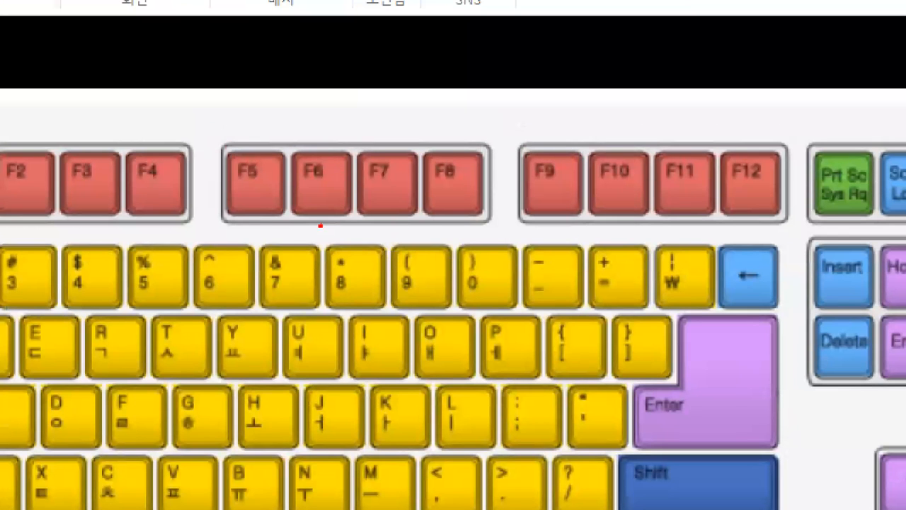
{"action": "left_click_drag", "start_coordinate": [333, 196], "coordinate": [399, 173]}
{"action": "mouse_move", "coordinate": [453, 180]}
{"action": "left_mouse_down"}
{"action": "mouse_move", "coordinate": [320, 140]}
{"action": "mouse_move", "coordinate": [332, 230]}
{"action": "left_mouse_up"}
{"action": "mouse_move", "coordinate": [355, 106]}
{"action": "left_mouse_down"}
{"action": "mouse_move", "coordinate": [374, 107]}
{"action": "mouse_move", "coordinate": [383, 90]}
{"action": "left_mouse_up"}
{"action": "key", "text": "Escape"}
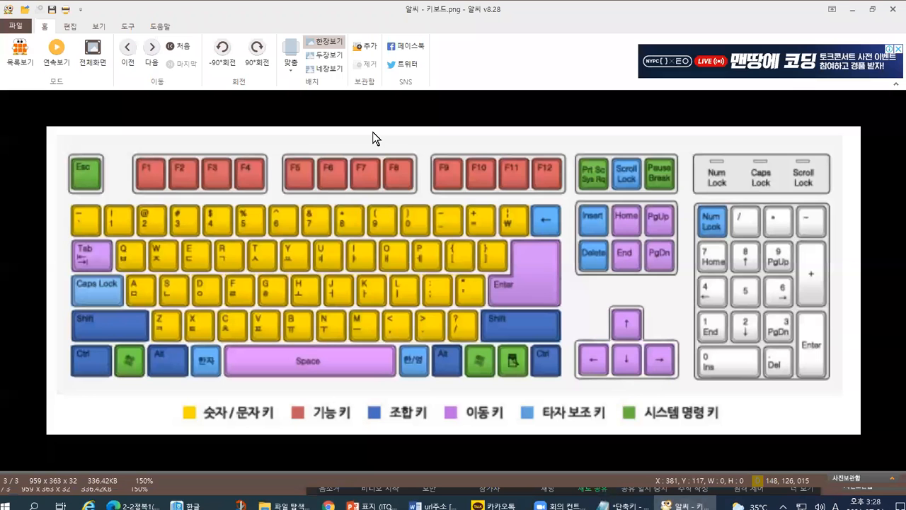
Step: Frame the F7 key in the keyboard image, magnify the image and circle the key
{"action": "left_click_drag", "start_coordinate": [343, 149], "coordinate": [385, 194]}
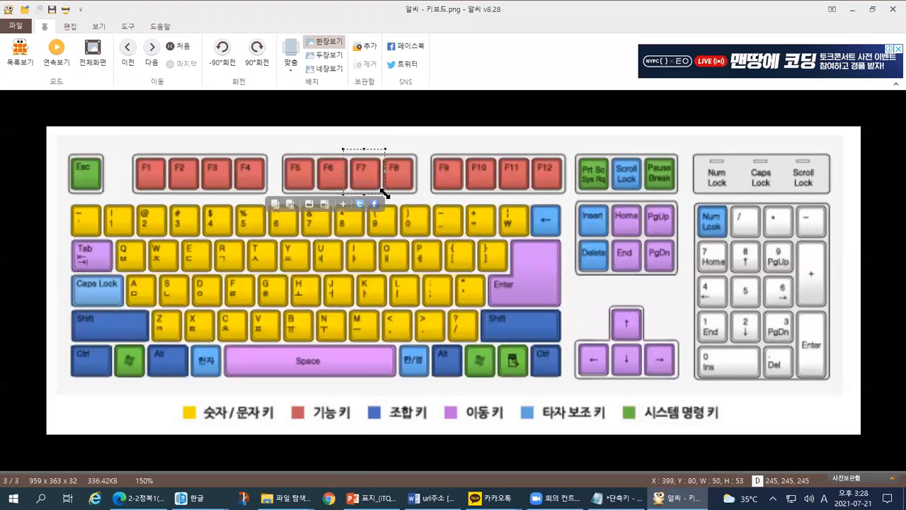
{"action": "left_click", "coordinate": [354, 149]}
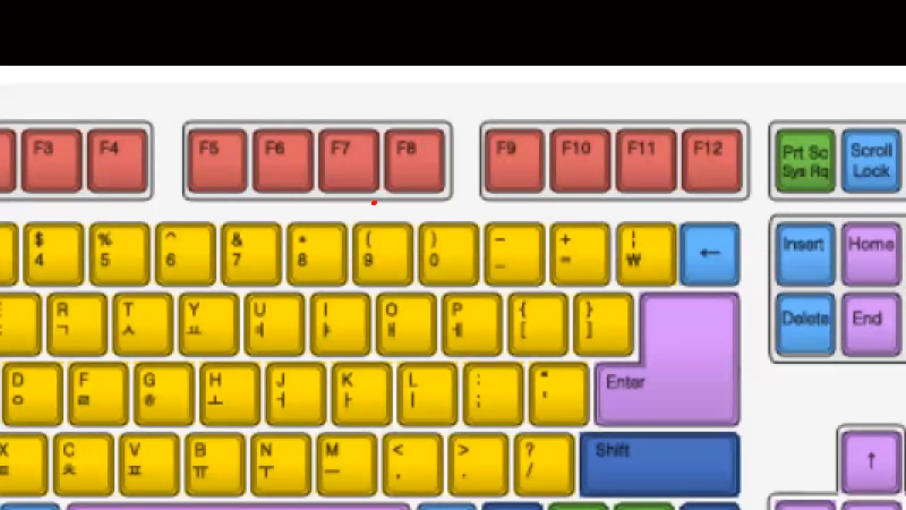
{"action": "left_click_drag", "start_coordinate": [378, 194], "coordinate": [355, 151]}
{"action": "mouse_move", "coordinate": [328, 118]}
{"action": "left_mouse_down"}
{"action": "mouse_move", "coordinate": [398, 141]}
{"action": "mouse_move", "coordinate": [389, 211]}
{"action": "left_mouse_up"}
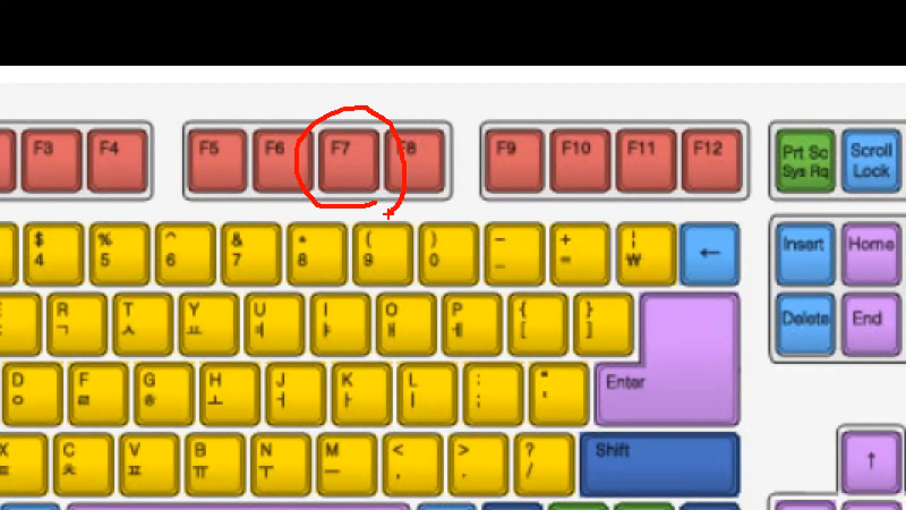
{"action": "key", "text": "Escape"}
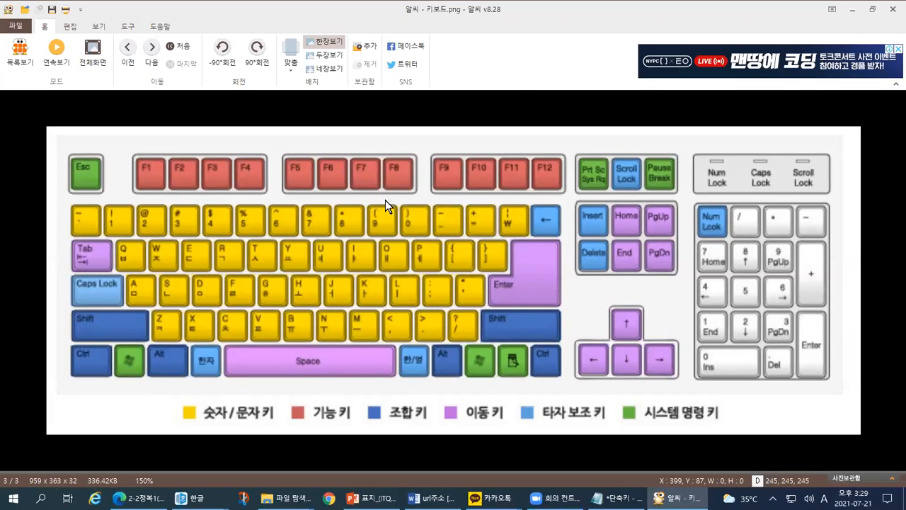
Step: Switch back to the blank Hangul document and open the 편집 용지 dialog again
{"action": "key", "text": "alt+Tab"}
{"action": "key", "text": "Tab"}
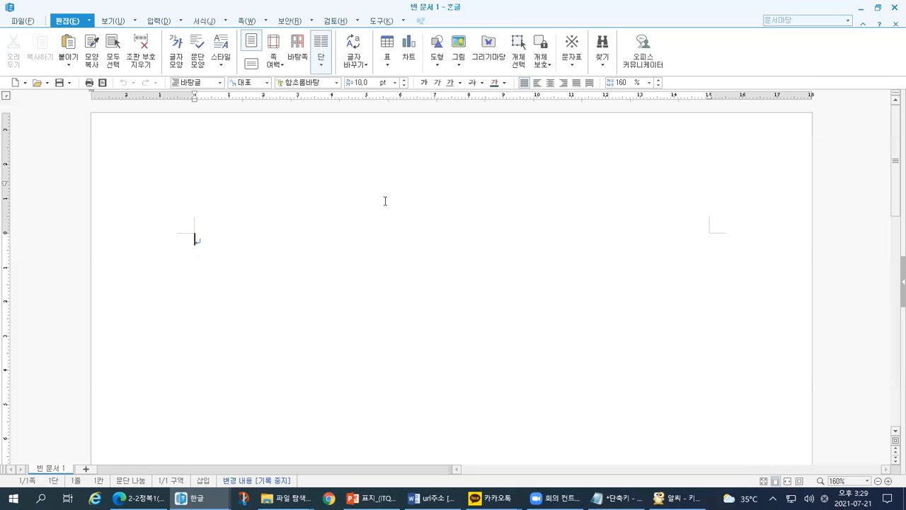
{"action": "key", "text": "F7"}
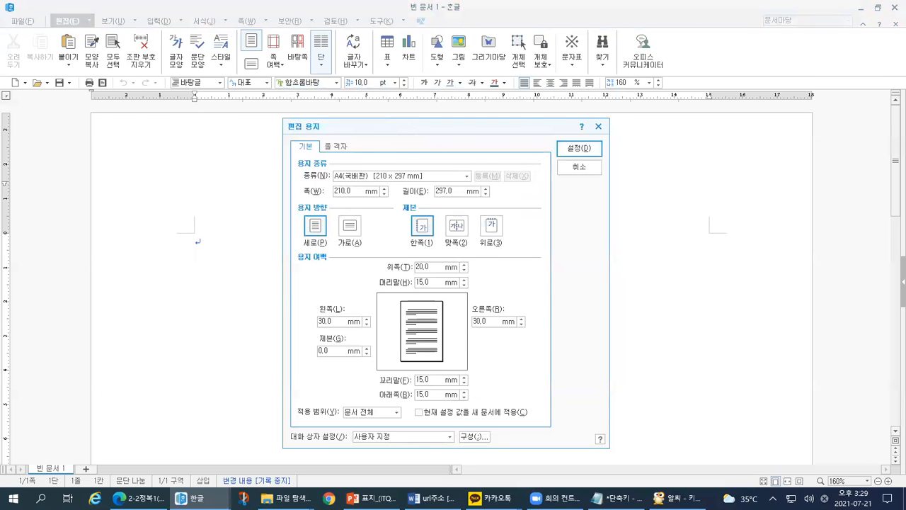
Step: Highlight F7 in the 단축키 text file and return to the 편집 용지 dialog in Hangul
{"action": "left_click", "coordinate": [616, 498]}
{"action": "left_click_drag", "start_coordinate": [71, 188], "coordinate": [5, 185]}
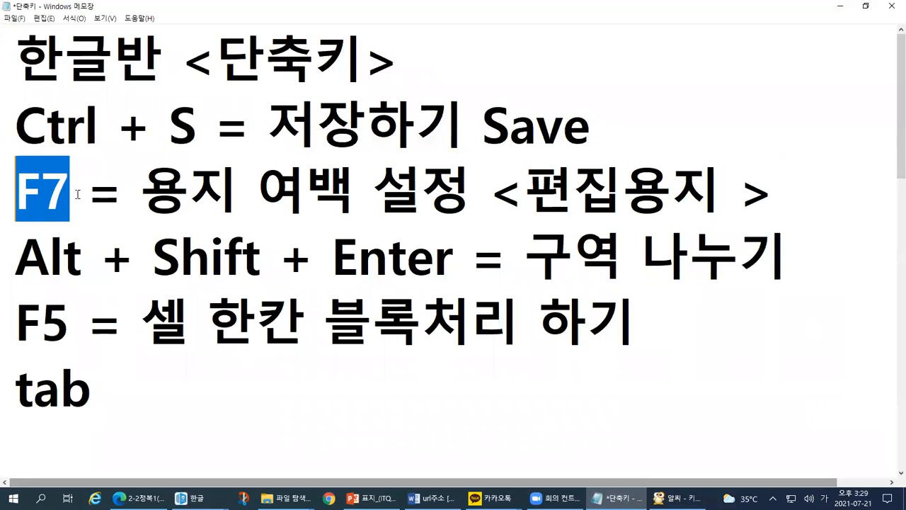
{"action": "left_click_drag", "start_coordinate": [70, 188], "coordinate": [9, 201]}
{"action": "key", "text": "alt+Tab"}
{"action": "key", "text": "F7"}
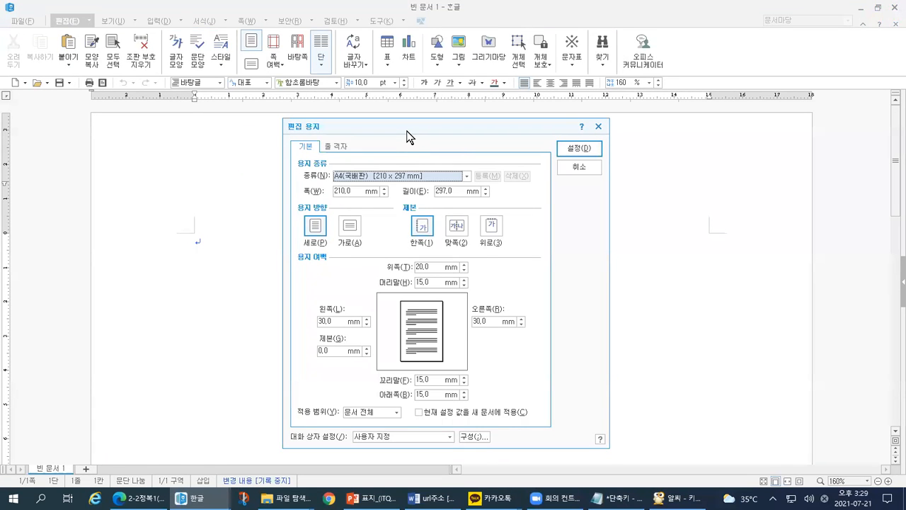
Step: Magnify the 편집 용지 dialog and mark 용지 종류, A4, 용지 여백 and the 위쪽 and 머리말 fields
{"action": "left_click_drag", "start_coordinate": [408, 137], "coordinate": [424, 121]}
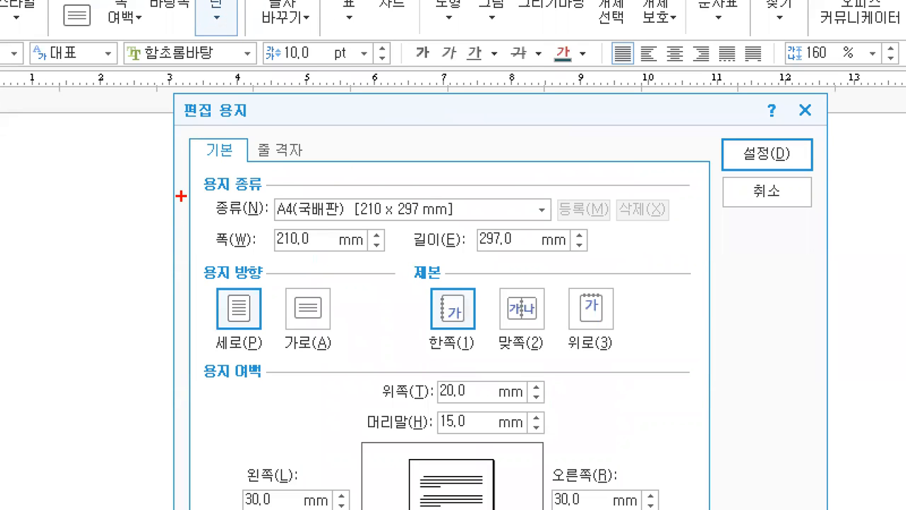
{"action": "left_click_drag", "start_coordinate": [182, 196], "coordinate": [287, 190]}
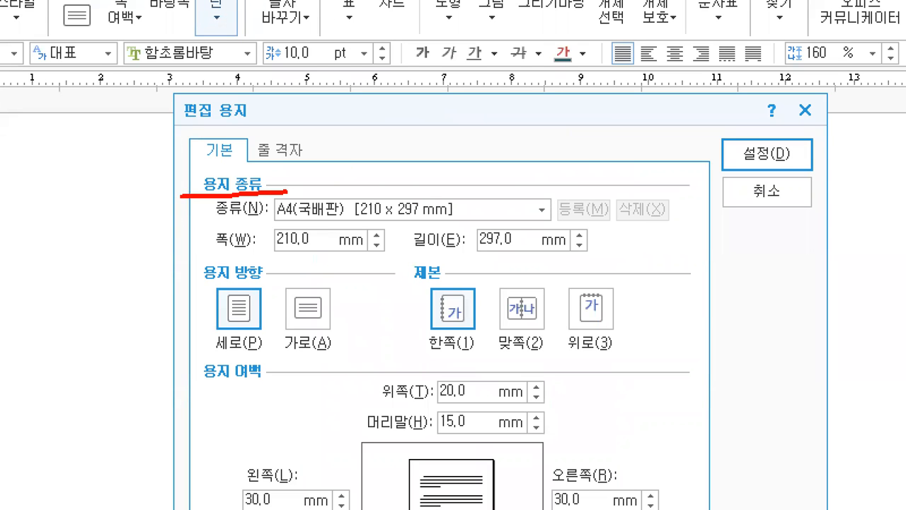
{"action": "left_click_drag", "start_coordinate": [260, 220], "coordinate": [301, 220]}
{"action": "left_click_drag", "start_coordinate": [191, 393], "coordinate": [280, 387]}
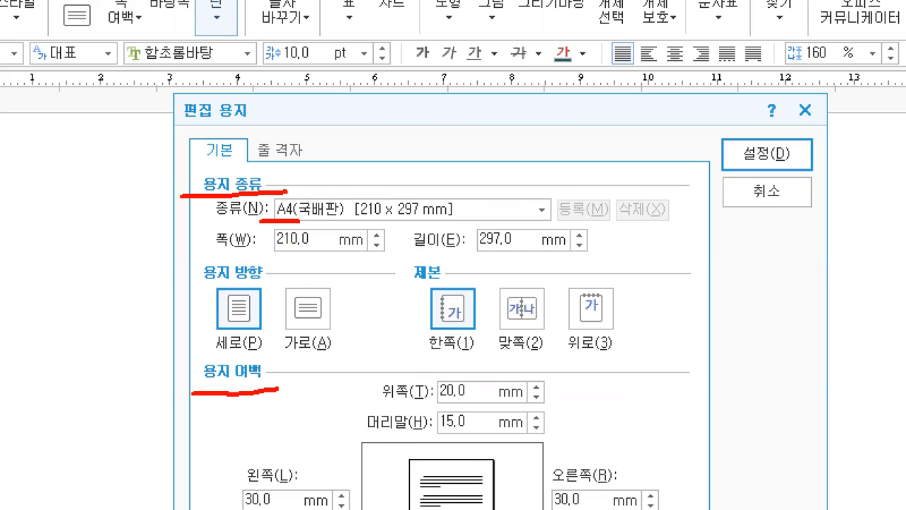
{"action": "mouse_move", "coordinate": [410, 375]}
{"action": "left_mouse_down"}
{"action": "mouse_move", "coordinate": [416, 386]}
{"action": "mouse_move", "coordinate": [434, 367]}
{"action": "left_mouse_up"}
{"action": "left_click_drag", "start_coordinate": [412, 409], "coordinate": [429, 405]}
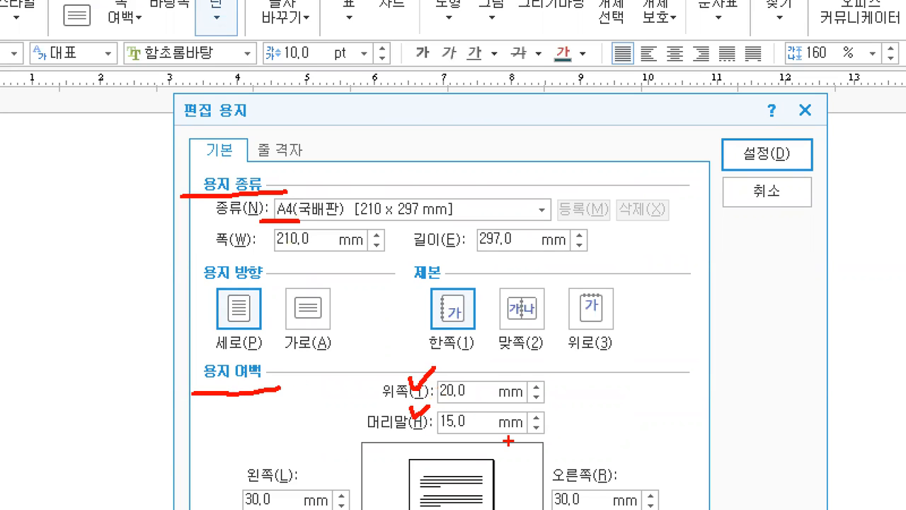
Step: Mark the 위쪽 and 머리말 values in the magnified dialog and highlight the word tab in the 단축키 text file
{"action": "left_click_drag", "start_coordinate": [477, 380], "coordinate": [491, 376]}
{"action": "left_click_drag", "start_coordinate": [473, 421], "coordinate": [488, 413]}
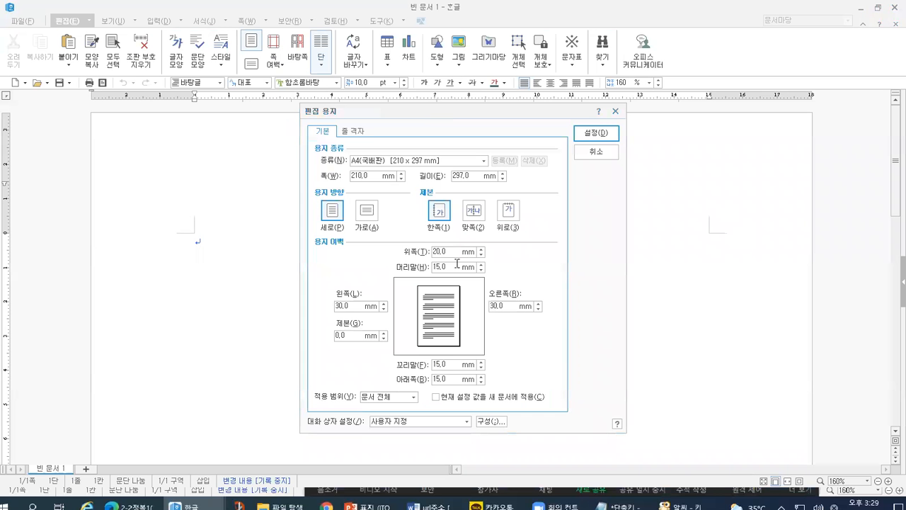
{"action": "key", "text": "alt+Tab"}
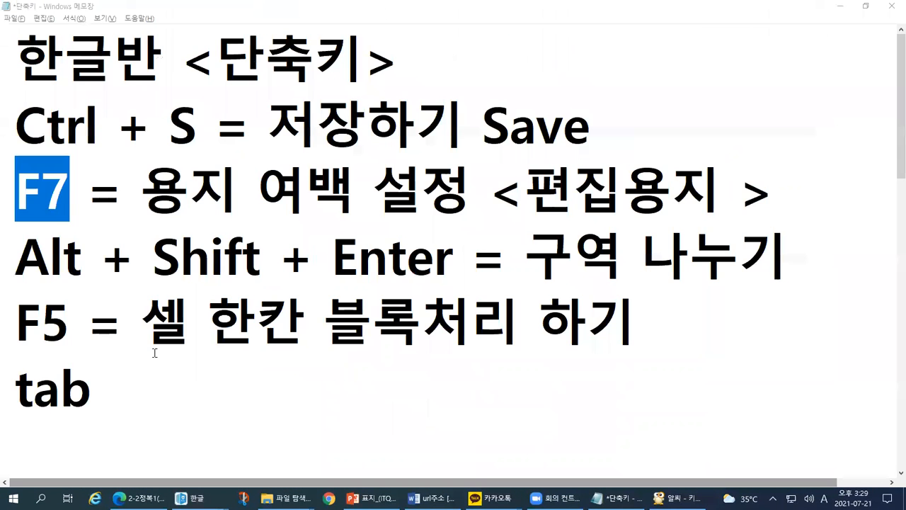
{"action": "key", "text": "shift+Left"}
{"action": "key", "text": "shift+Left"}
{"action": "key", "text": "shift+Left"}
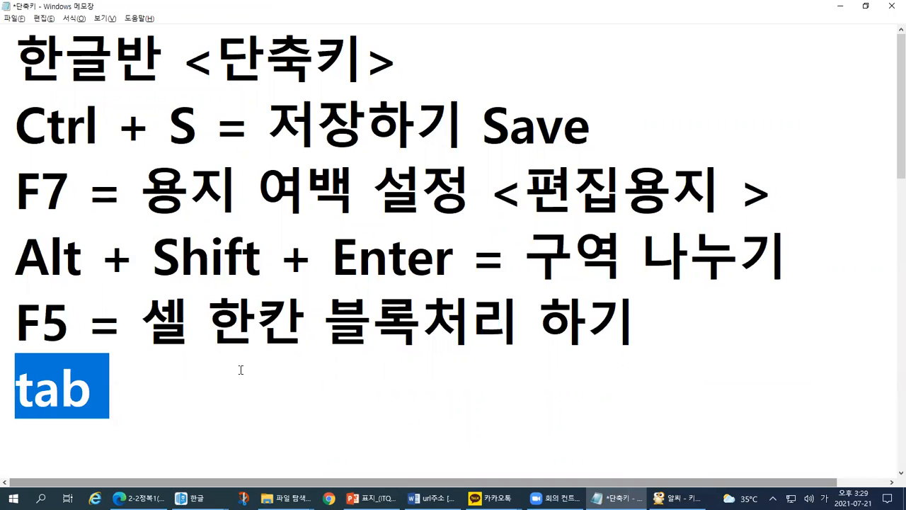
Step: Switch back to the 편집 용지 dialog in Hangul, reposition it, and magnify and mark its 위쪽 field
{"action": "key", "text": "alt+Tab"}
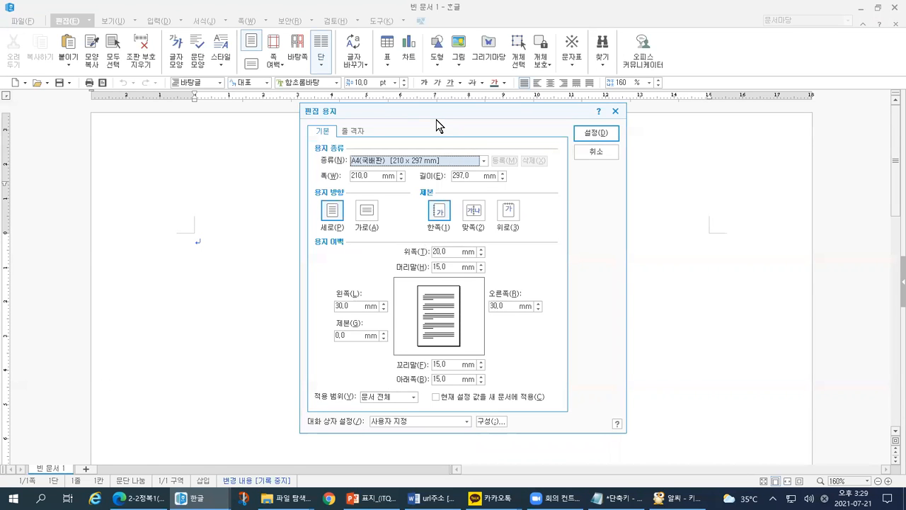
{"action": "left_click_drag", "start_coordinate": [436, 120], "coordinate": [408, 123]}
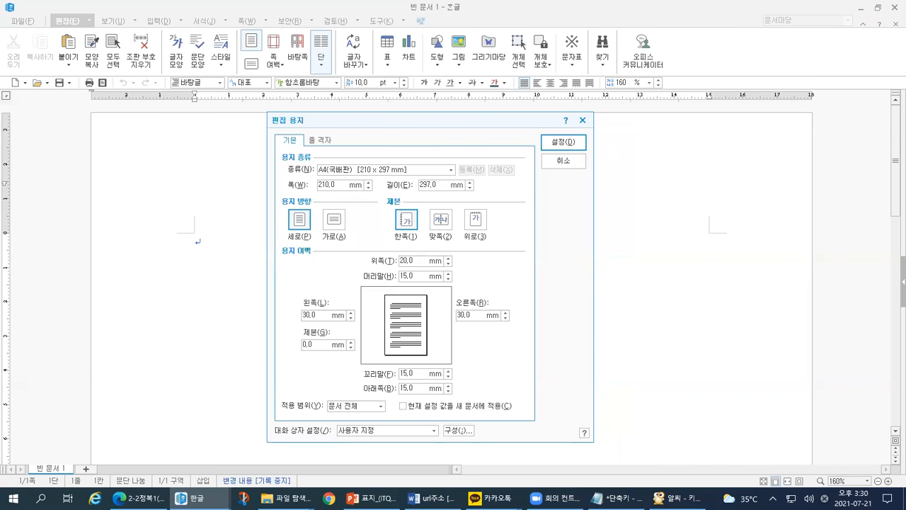
{"action": "mouse_move", "coordinate": [364, 264]}
{"action": "left_mouse_down"}
{"action": "mouse_move", "coordinate": [394, 265]}
{"action": "mouse_move", "coordinate": [432, 245]}
{"action": "left_mouse_up"}
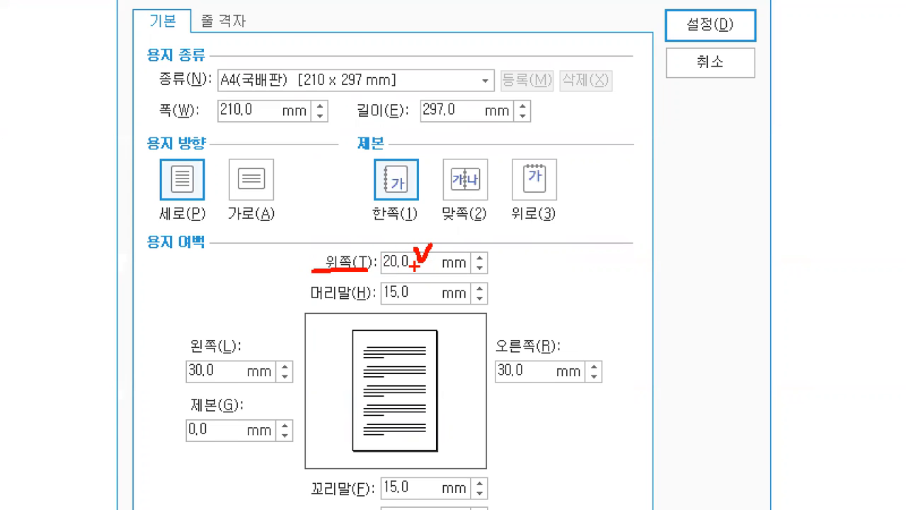
{"action": "left_click_drag", "start_coordinate": [436, 252], "coordinate": [444, 252]}
{"action": "key", "text": "Escape"}
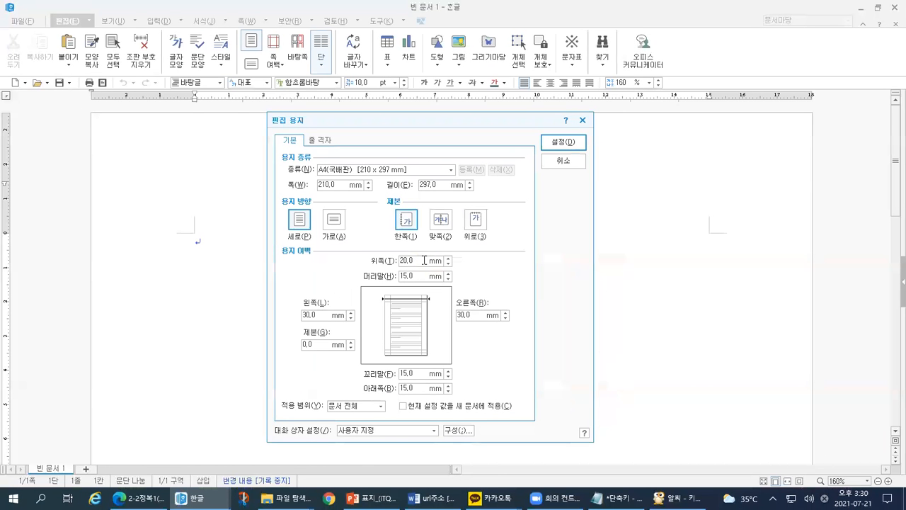
Step: Set the 위쪽 margin to 10 mm
{"action": "left_click", "coordinate": [430, 262]}
{"action": "key", "text": "ctrl+1"}
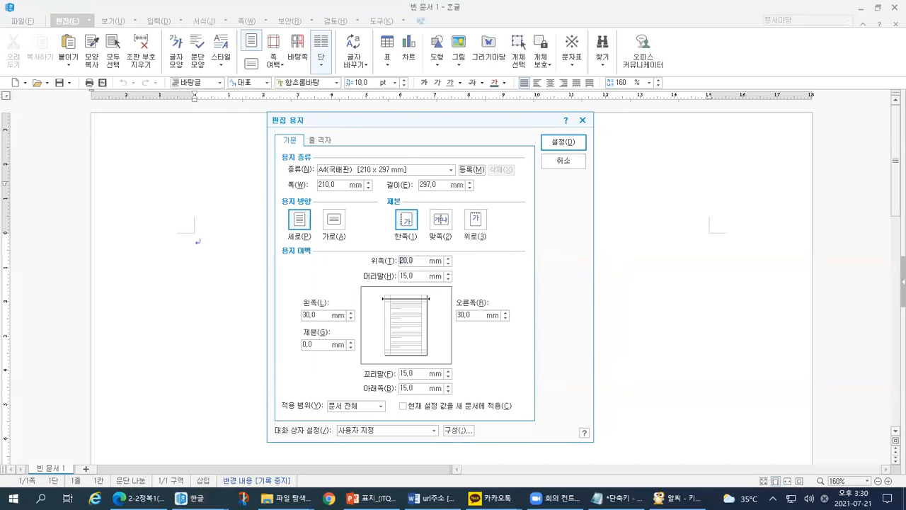
{"action": "left_click", "coordinate": [424, 263]}
{"action": "mouse_move", "coordinate": [409, 240]}
{"action": "left_mouse_down"}
{"action": "mouse_move", "coordinate": [410, 248]}
{"action": "mouse_move", "coordinate": [423, 240]}
{"action": "left_mouse_up"}
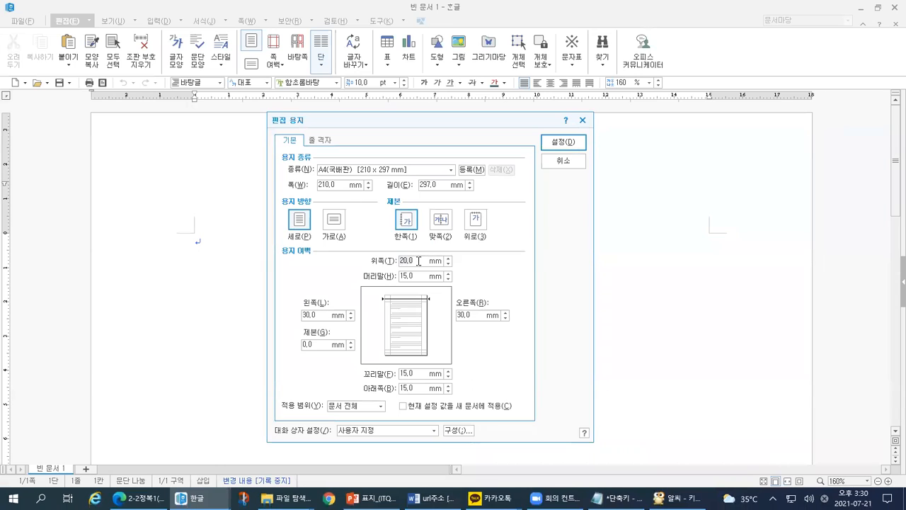
{"action": "type", "text": "10"}
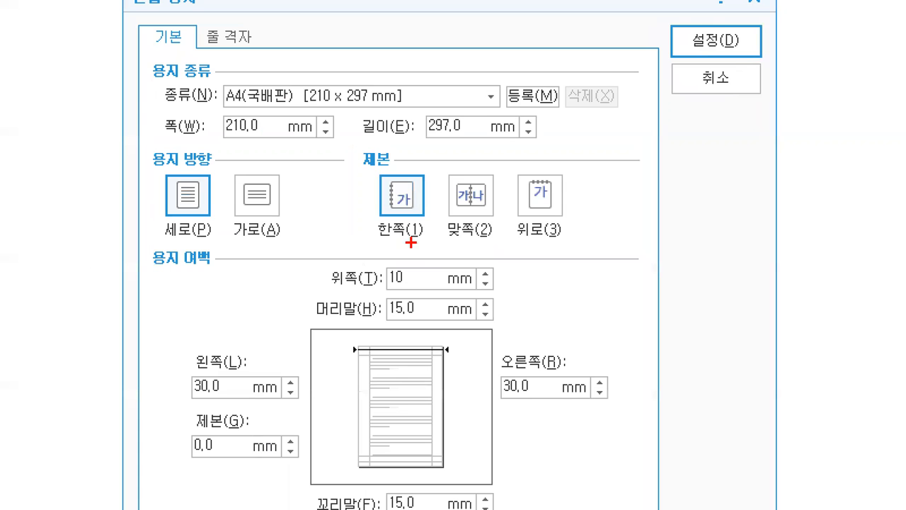
Step: Underline the 위쪽 value in the magnified dialog and check-mark the 머리말, 왼쪽 and 오른쪽 fields
{"action": "left_click_drag", "start_coordinate": [383, 290], "coordinate": [404, 290]}
{"action": "left_click_drag", "start_coordinate": [416, 303], "coordinate": [431, 301]}
{"action": "left_click_drag", "start_coordinate": [245, 380], "coordinate": [264, 378]}
{"action": "left_click_drag", "start_coordinate": [553, 380], "coordinate": [567, 369]}
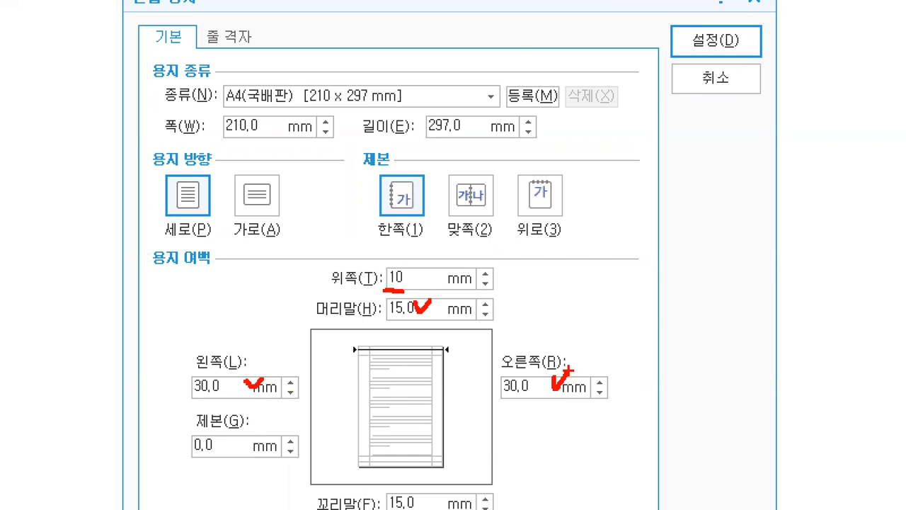
Step: Switch to the keyboard image, magnify it, and circle and underline the Tab key
{"action": "key", "text": "alt+Tab"}
{"action": "left_click", "coordinate": [493, 154]}
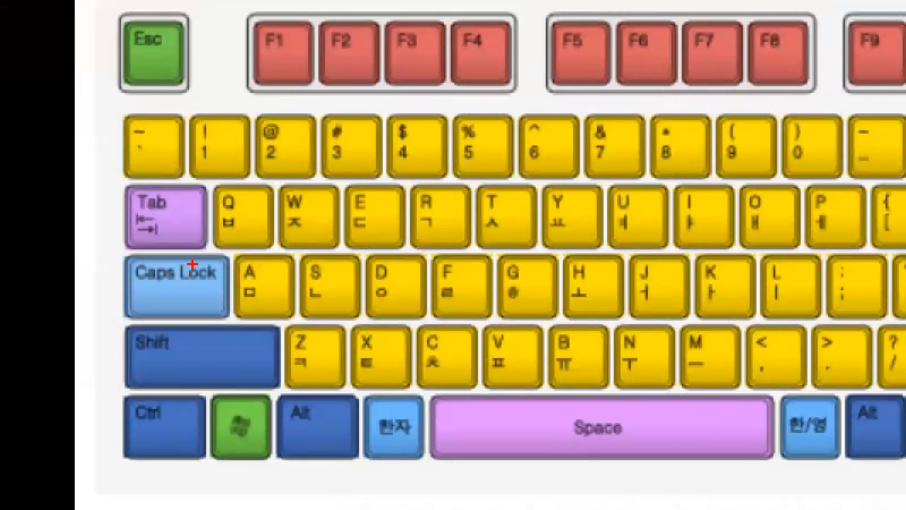
{"action": "mouse_move", "coordinate": [111, 275]}
{"action": "left_mouse_down"}
{"action": "mouse_move", "coordinate": [61, 270]}
{"action": "mouse_move", "coordinate": [81, 234]}
{"action": "left_mouse_up"}
{"action": "mouse_move", "coordinate": [143, 173]}
{"action": "left_mouse_down"}
{"action": "mouse_move", "coordinate": [219, 183]}
{"action": "mouse_move", "coordinate": [227, 225]}
{"action": "mouse_move", "coordinate": [205, 251]}
{"action": "left_mouse_up"}
{"action": "left_click_drag", "start_coordinate": [133, 212], "coordinate": [172, 214]}
{"action": "left_click_drag", "start_coordinate": [187, 198], "coordinate": [177, 228]}
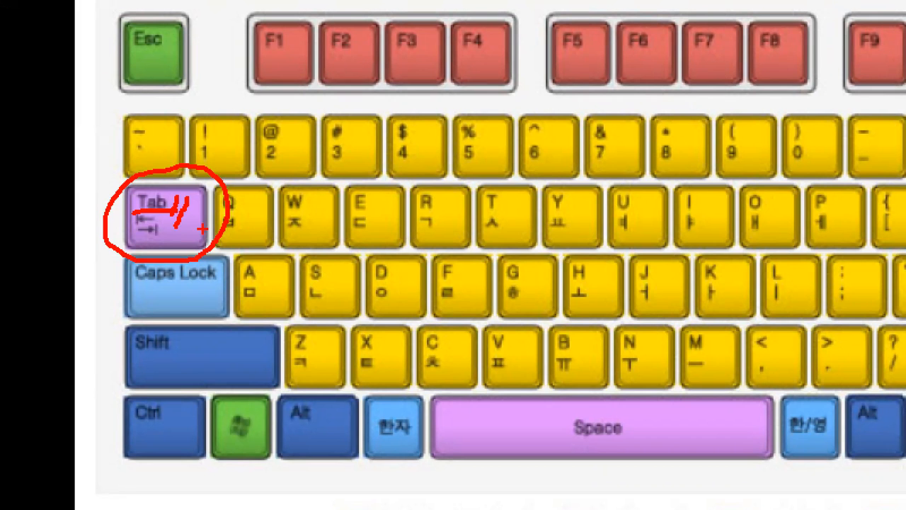
Step: Return to the 편집 용지 dialog in Hangul, magnify it and mark the 위쪽, 머리말, 왼쪽, 제본 and 오른쪽 fields
{"action": "key", "text": "alt+Tab"}
{"action": "key", "text": "alt+Tab"}
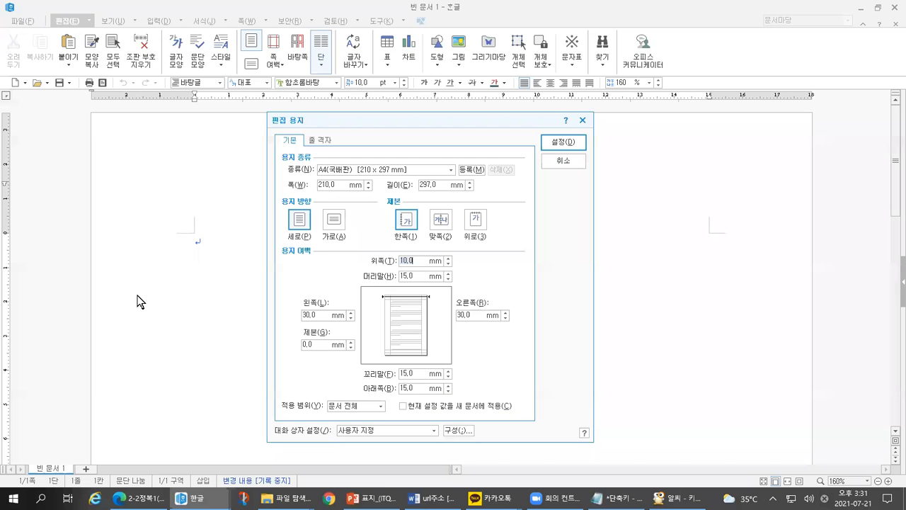
{"action": "key", "text": "alt+Tab"}
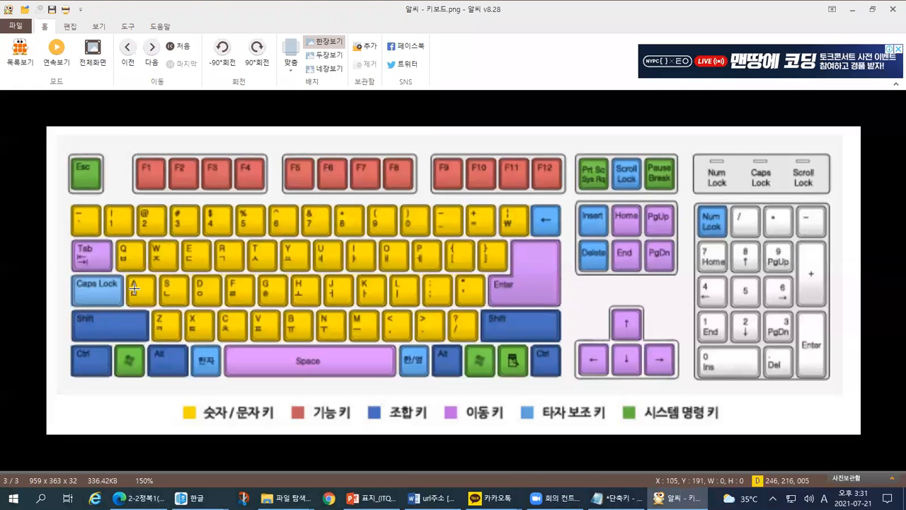
{"action": "key", "text": "alt+Tab"}
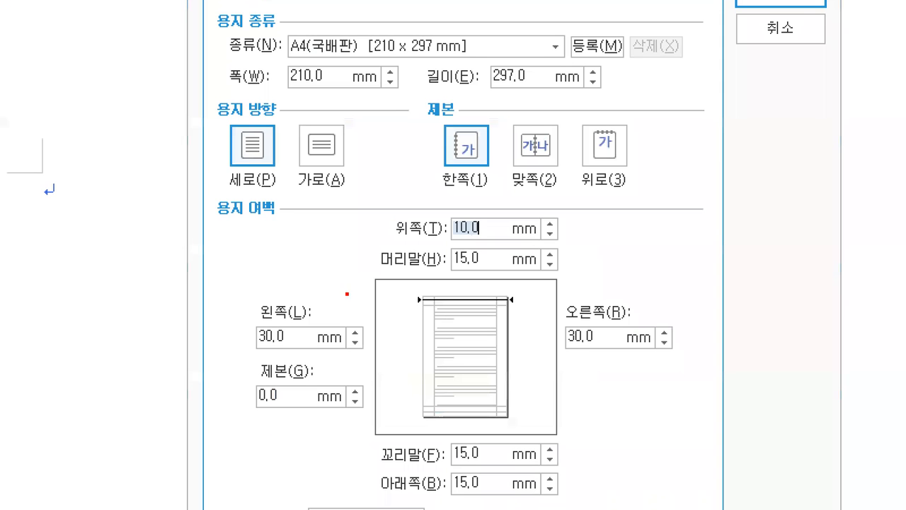
{"action": "mouse_move", "coordinate": [449, 242]}
{"action": "left_mouse_down"}
{"action": "mouse_move", "coordinate": [493, 234]}
{"action": "mouse_move", "coordinate": [503, 206]}
{"action": "left_mouse_up"}
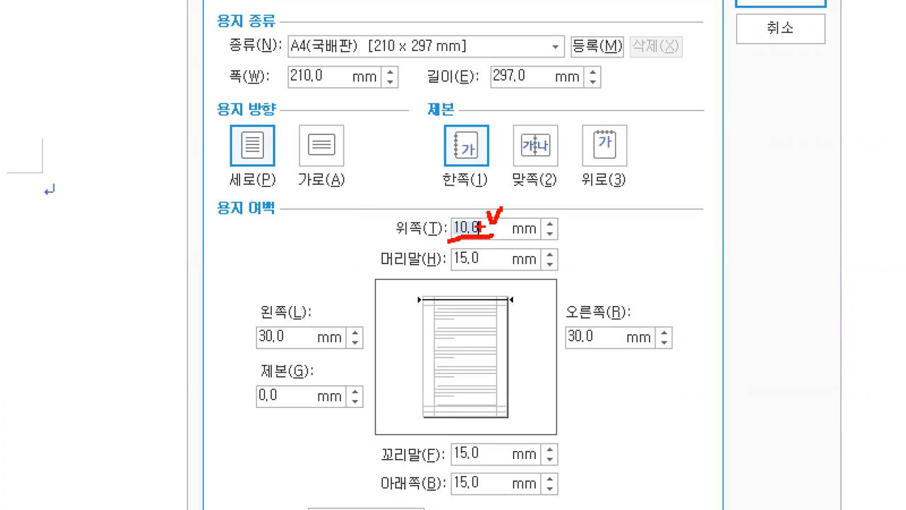
{"action": "left_click_drag", "start_coordinate": [476, 251], "coordinate": [493, 245]}
{"action": "left_click_drag", "start_coordinate": [301, 326], "coordinate": [325, 323]}
{"action": "left_click_drag", "start_coordinate": [303, 389], "coordinate": [327, 383]}
{"action": "mouse_move", "coordinate": [589, 333]}
{"action": "left_mouse_down"}
{"action": "mouse_move", "coordinate": [592, 340]}
{"action": "mouse_move", "coordinate": [603, 329]}
{"action": "left_mouse_up"}
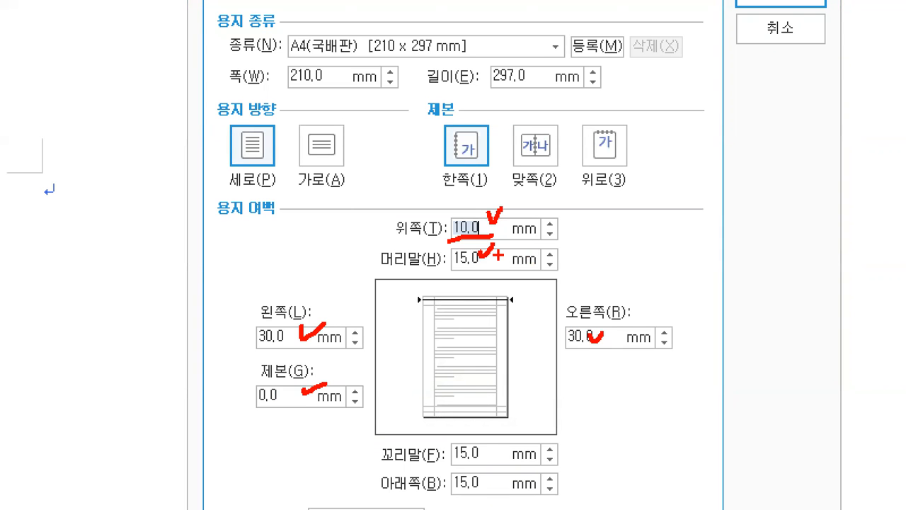
{"action": "key", "text": "Escape"}
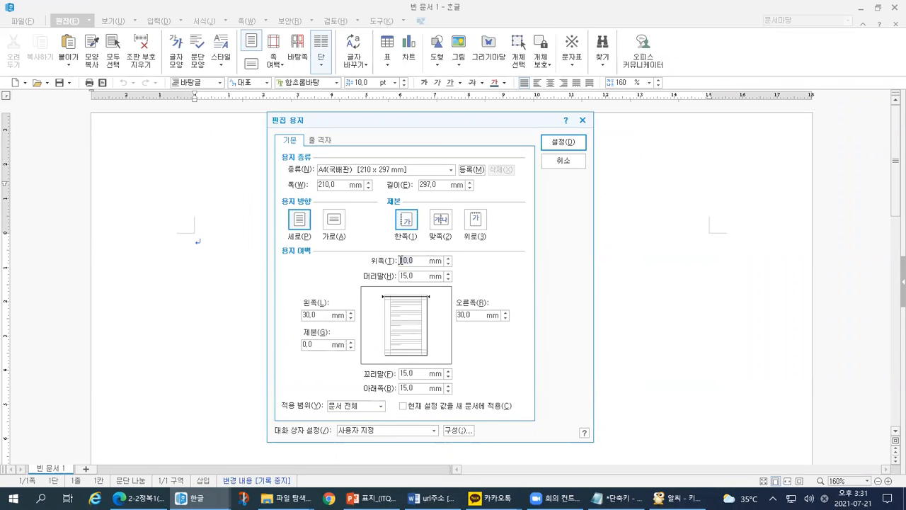
Step: Mark the 위쪽 and 아래쪽 values in the magnified dialog and set the 아래쪽 margin to 10 mm
{"action": "left_click", "coordinate": [413, 262]}
{"action": "key", "text": "alt+b"}
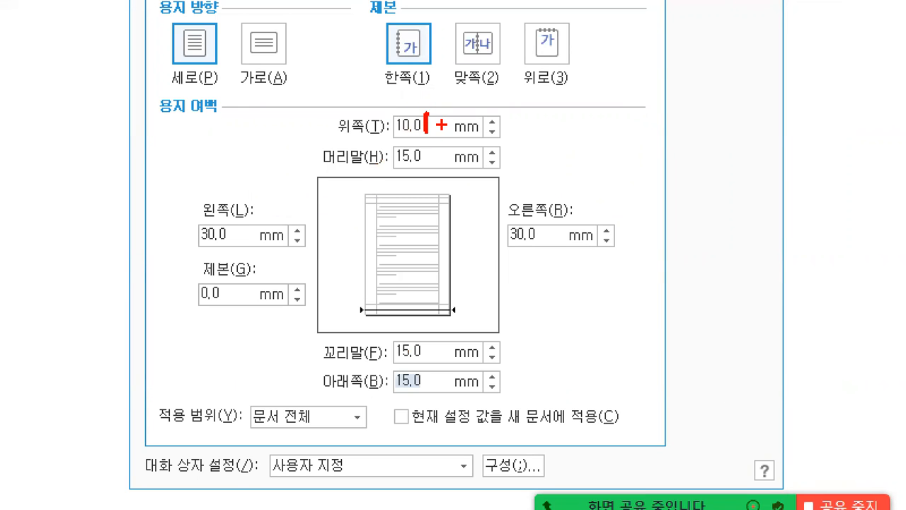
{"action": "mouse_move", "coordinate": [419, 389]}
{"action": "left_mouse_down"}
{"action": "mouse_move", "coordinate": [401, 400]}
{"action": "mouse_move", "coordinate": [392, 364]}
{"action": "mouse_move", "coordinate": [427, 371]}
{"action": "mouse_move", "coordinate": [415, 398]}
{"action": "mouse_move", "coordinate": [419, 386]}
{"action": "left_mouse_up"}
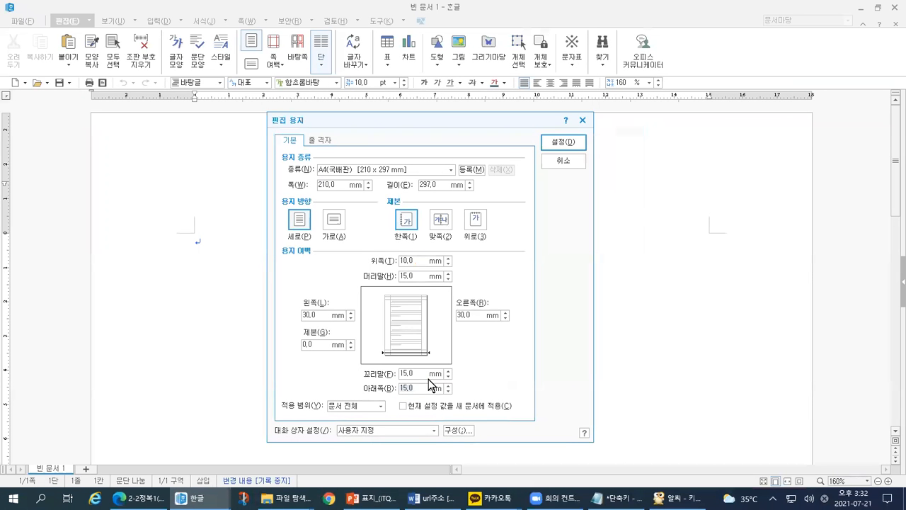
{"action": "type", "text": "10"}
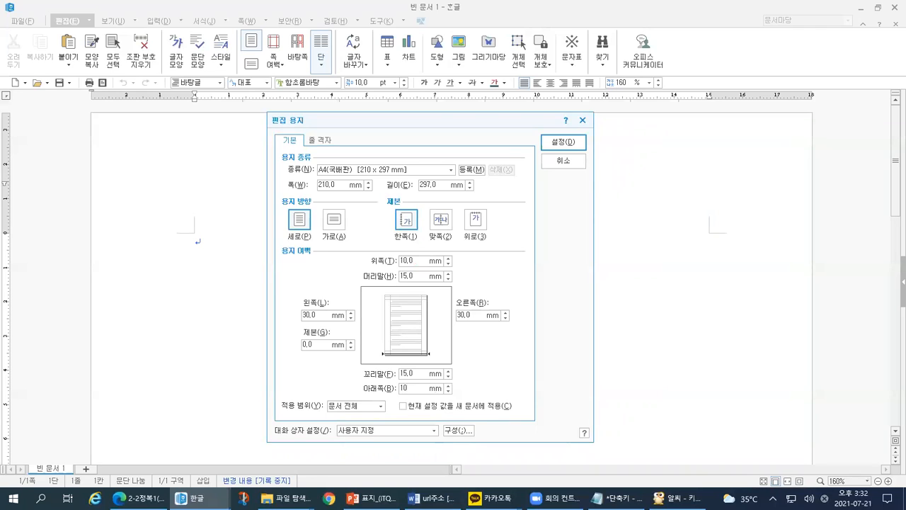
Step: Set the 왼쪽 and 오른쪽 margins to 10 mm and the 머리말 and 꼬리말 margins to 11 mm
{"action": "key", "text": "Tab"}
{"action": "type", "text": "10"}
{"action": "key", "text": "Tab"}
{"action": "type", "text": "10"}
{"action": "key", "text": "Tab"}
{"action": "type", "text": "1"}
{"action": "key", "text": "Tab"}
{"action": "type", "text": "11"}
{"action": "key", "text": "Tab"}
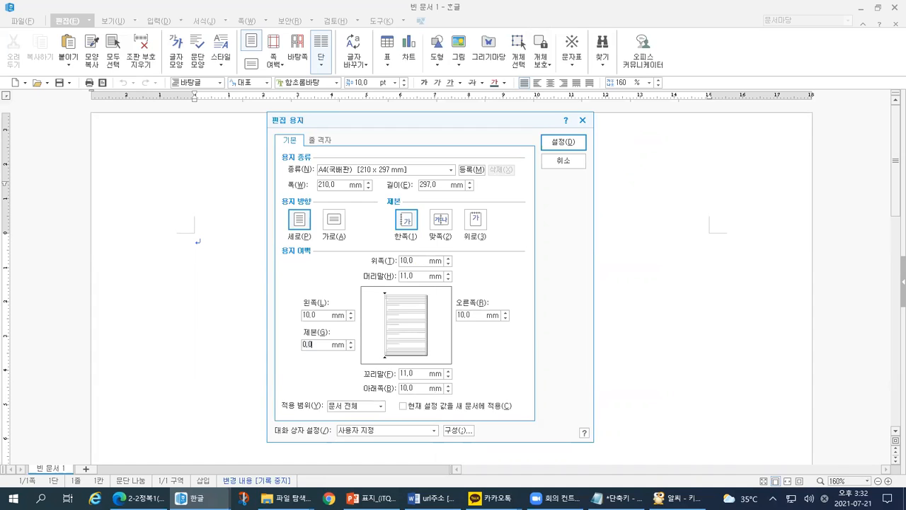
Step: Change the 머리말 and 꼬리말 margins to 10 mm and the 왼쪽 and 오른쪽 margins to 11 mm
{"action": "left_click", "coordinate": [429, 275]}
{"action": "left_click", "coordinate": [404, 275]}
{"action": "type", "text": "10"}
{"action": "key", "text": "Tab"}
{"action": "type", "text": "10"}
{"action": "key", "text": "Tab"}
{"action": "key", "text": "shift+Tab"}
{"action": "type", "text": "11"}
{"action": "left_click", "coordinate": [473, 315]}
{"action": "left_click_drag", "start_coordinate": [474, 315], "coordinate": [420, 326]}
{"action": "type", "text": "11"}
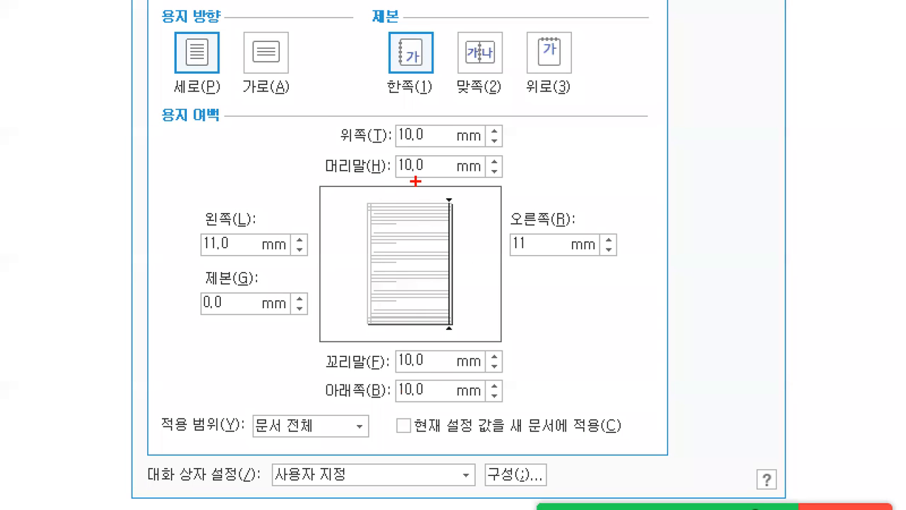
Step: Circle the top and bottom margin pairs, mark the 왼쪽 and 오른쪽 values and the page preview, and close the dialog
{"action": "mouse_move", "coordinate": [416, 181]}
{"action": "left_mouse_down"}
{"action": "mouse_move", "coordinate": [315, 145]}
{"action": "mouse_move", "coordinate": [433, 103]}
{"action": "mouse_move", "coordinate": [440, 180]}
{"action": "mouse_move", "coordinate": [423, 191]}
{"action": "left_mouse_up"}
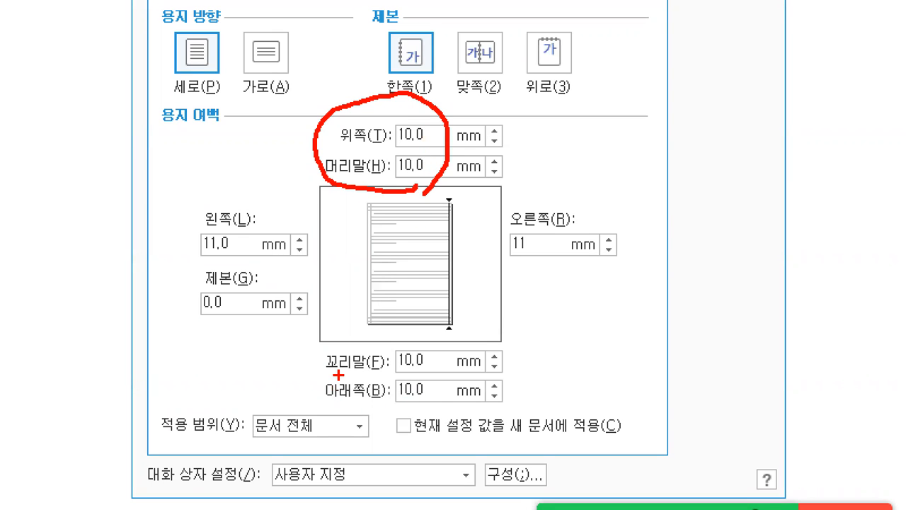
{"action": "mouse_move", "coordinate": [435, 403]}
{"action": "left_mouse_down"}
{"action": "mouse_move", "coordinate": [320, 393]}
{"action": "mouse_move", "coordinate": [419, 336]}
{"action": "mouse_move", "coordinate": [445, 400]}
{"action": "left_mouse_up"}
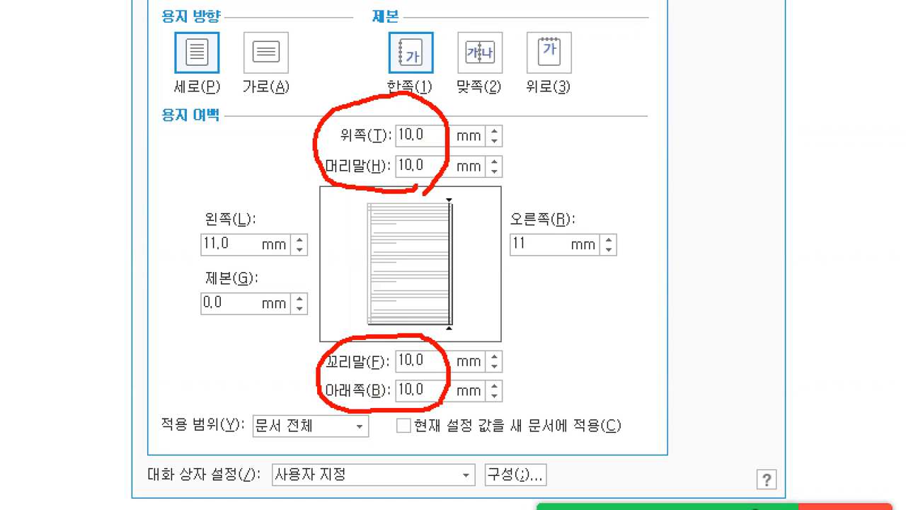
{"action": "left_click_drag", "start_coordinate": [434, 370], "coordinate": [435, 376]}
{"action": "left_click_drag", "start_coordinate": [182, 228], "coordinate": [205, 222]}
{"action": "left_click_drag", "start_coordinate": [590, 221], "coordinate": [608, 211]}
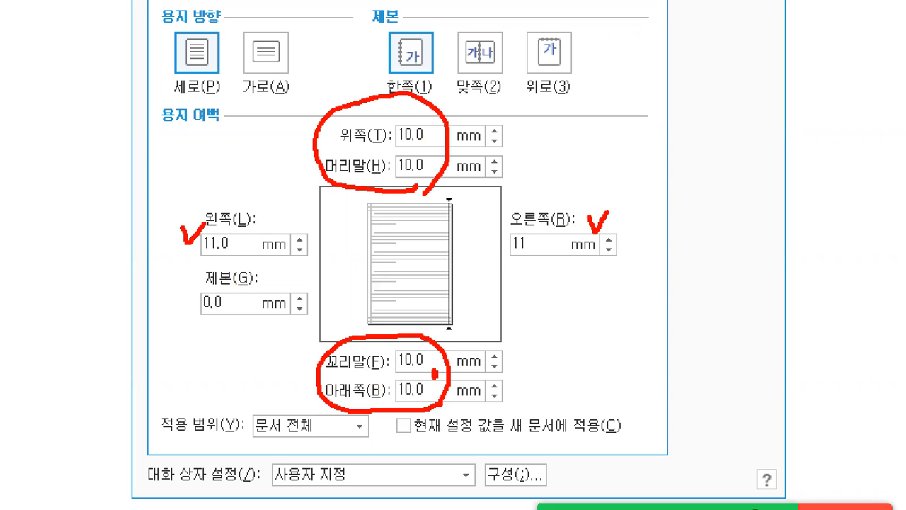
{"action": "left_click_drag", "start_coordinate": [511, 261], "coordinate": [538, 261]}
{"action": "left_click_drag", "start_coordinate": [187, 259], "coordinate": [216, 259]}
{"action": "mouse_move", "coordinate": [468, 201]}
{"action": "left_mouse_down"}
{"action": "mouse_move", "coordinate": [456, 217]}
{"action": "mouse_move", "coordinate": [469, 217]}
{"action": "left_mouse_up"}
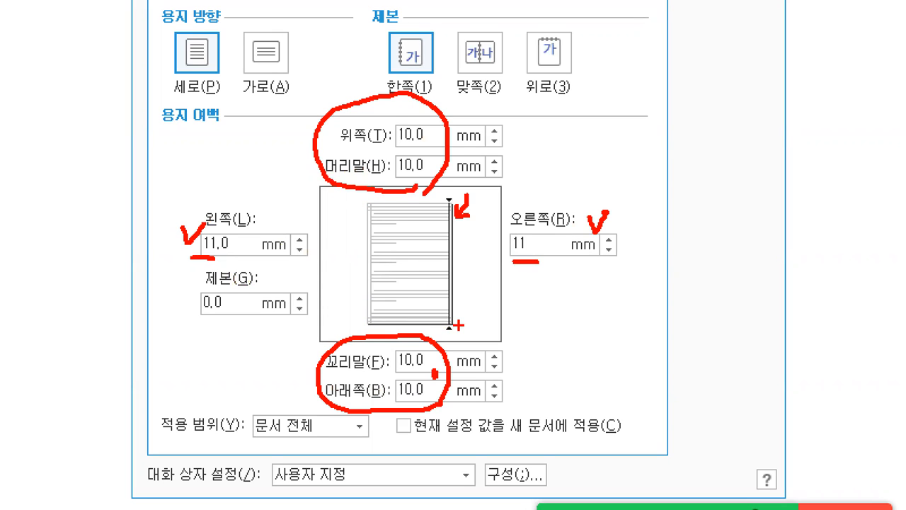
{"action": "left_click_drag", "start_coordinate": [407, 115], "coordinate": [418, 128]}
{"action": "left_click", "coordinate": [428, 150]}
{"action": "left_click_drag", "start_coordinate": [214, 232], "coordinate": [241, 232]}
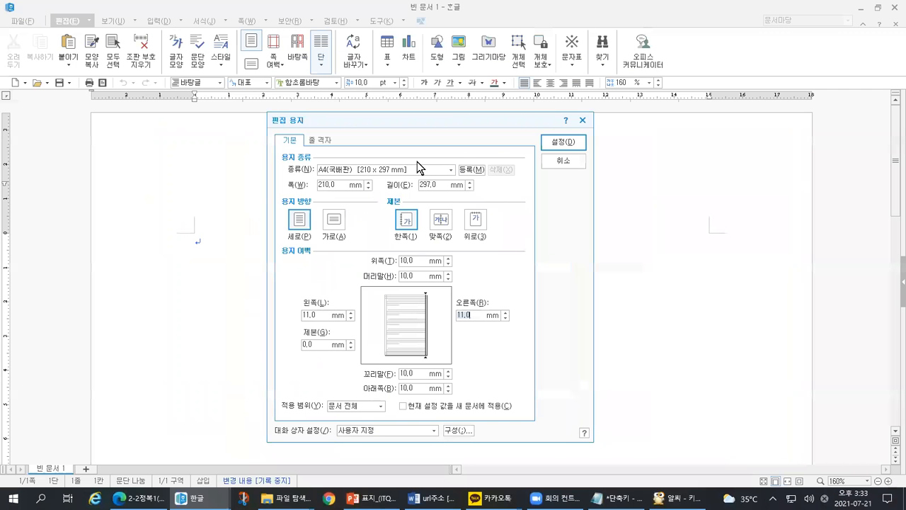
{"action": "key", "text": "Return"}
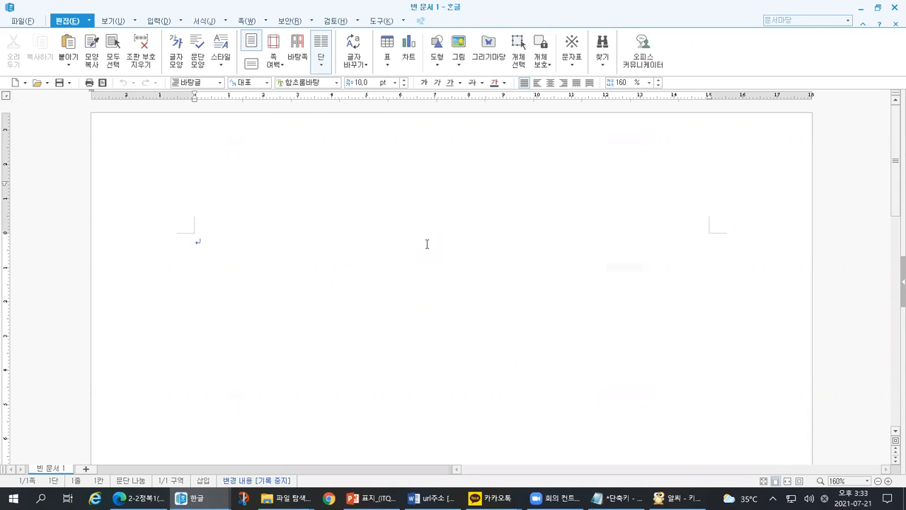
Step: Switch to the 단축키 text file and highlight the whole line F7 = 용지 여백 설정 <편집용지 >
{"action": "key", "text": "alt+Tab"}
{"action": "key", "text": "Tab"}
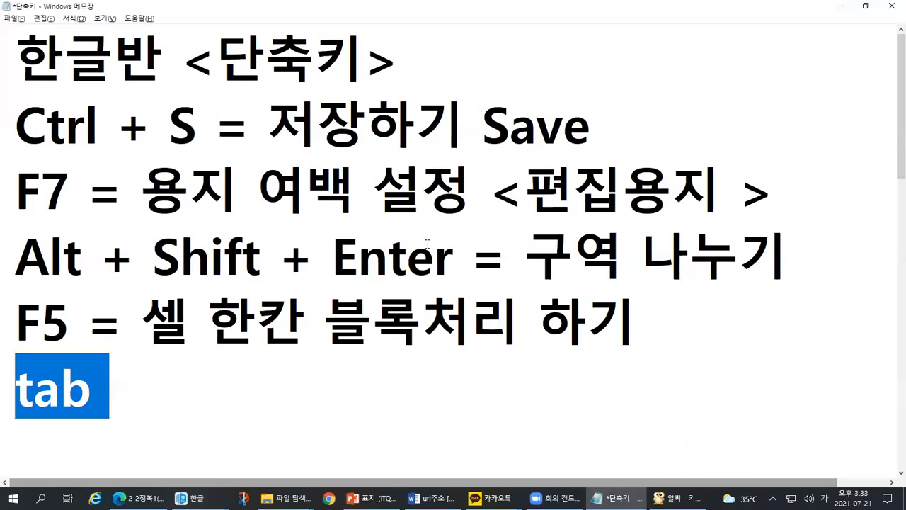
{"action": "key", "text": "Up"}
{"action": "key", "text": "Up"}
{"action": "key", "text": "Up"}
{"action": "key", "text": "shift+End"}
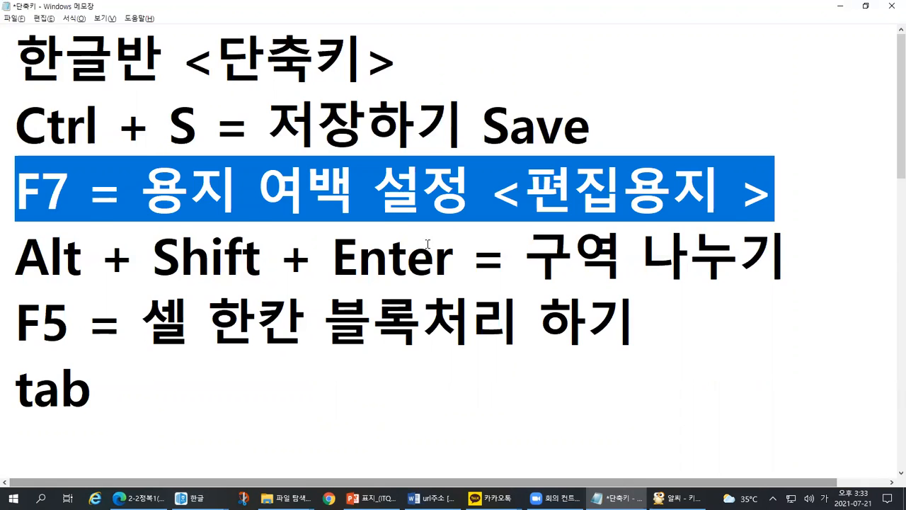
Step: Return to the blank Hangul document, reopen the 편집 용지 dialog and magnify it
{"action": "key", "text": "alt+Tab"}
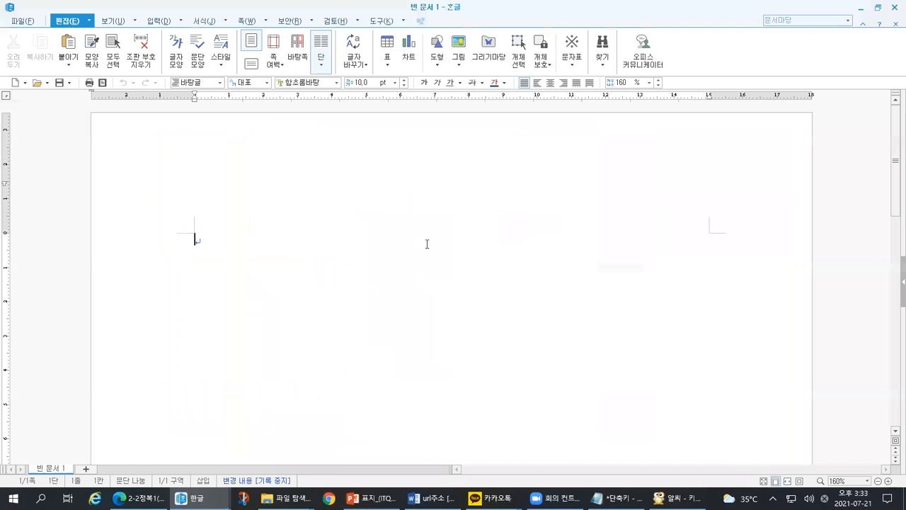
{"action": "key", "text": "F7"}
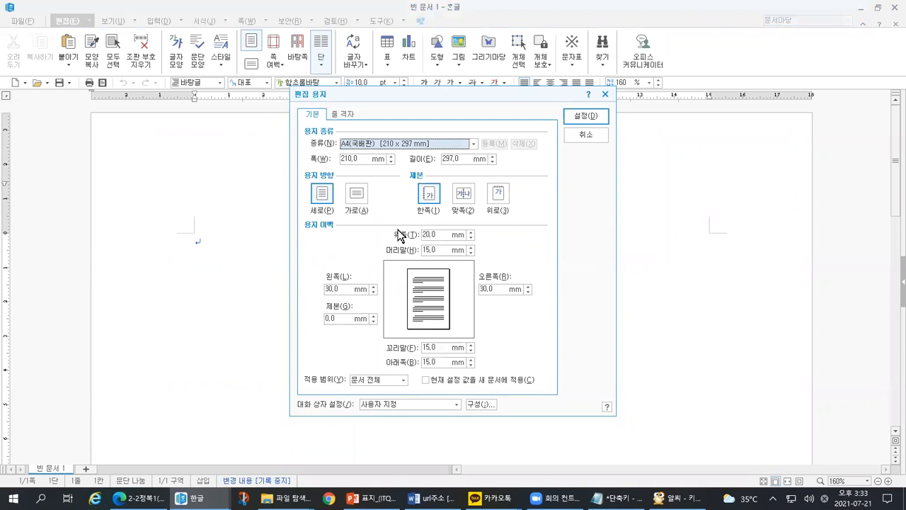
{"action": "key", "text": "ctrl+1"}
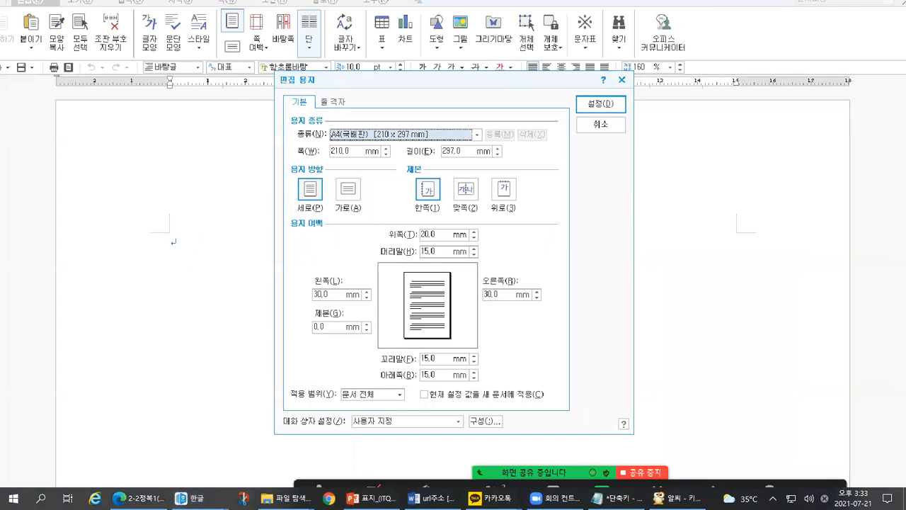
Step: Add check marks beside the 위쪽 margin and strike through its value in the magnified 편집 용지 dialog
{"action": "left_click", "coordinate": [439, 231]}
{"action": "mouse_move", "coordinate": [327, 224]}
{"action": "left_mouse_down"}
{"action": "mouse_move", "coordinate": [332, 239]}
{"action": "mouse_move", "coordinate": [347, 221]}
{"action": "left_mouse_up"}
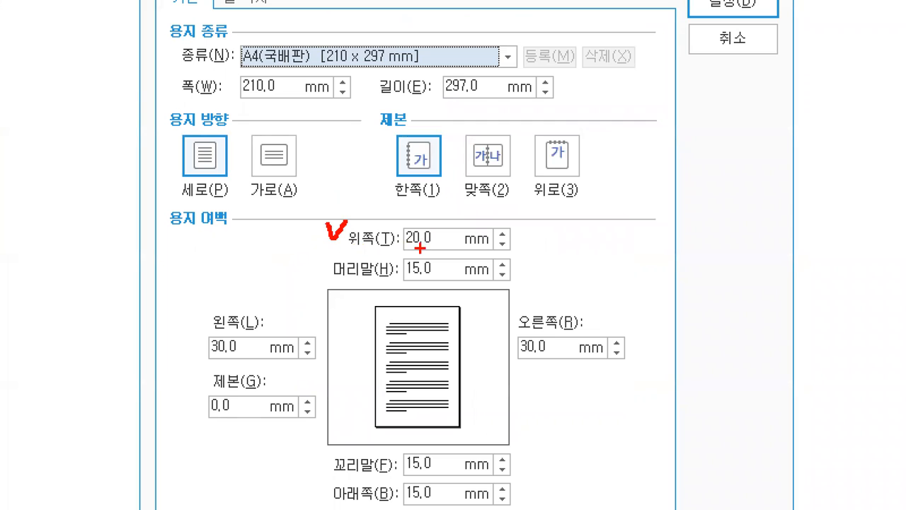
{"action": "left_click_drag", "start_coordinate": [444, 241], "coordinate": [451, 234]}
{"action": "mouse_move", "coordinate": [424, 227]}
{"action": "left_mouse_down"}
{"action": "mouse_move", "coordinate": [403, 242]}
{"action": "mouse_move", "coordinate": [410, 247]}
{"action": "left_mouse_up"}
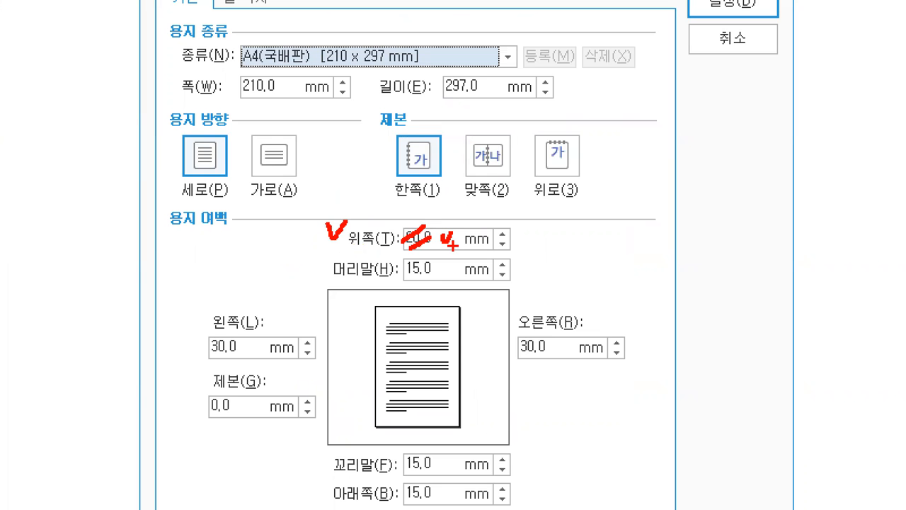
{"action": "key", "text": "Escape"}
Step: Set the 위쪽 and 아래쪽 margins to 10 mm and the 왼쪽 and 오른쪽 margins to 11 mm
{"action": "left_click", "coordinate": [447, 236]}
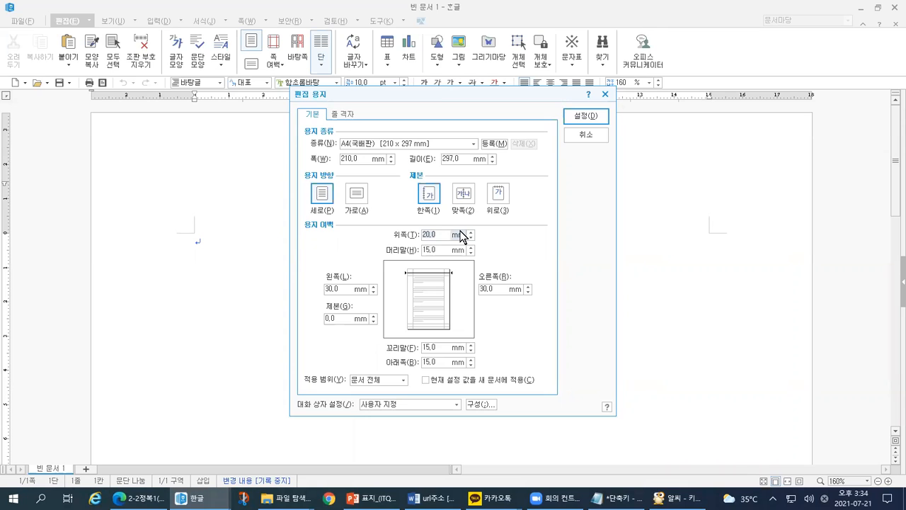
{"action": "type", "text": "10"}
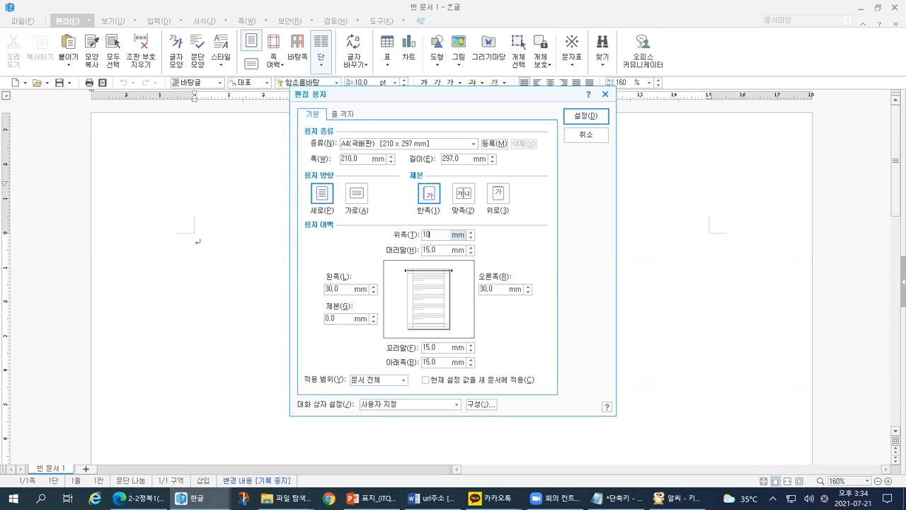
{"action": "key", "text": "alt+b"}
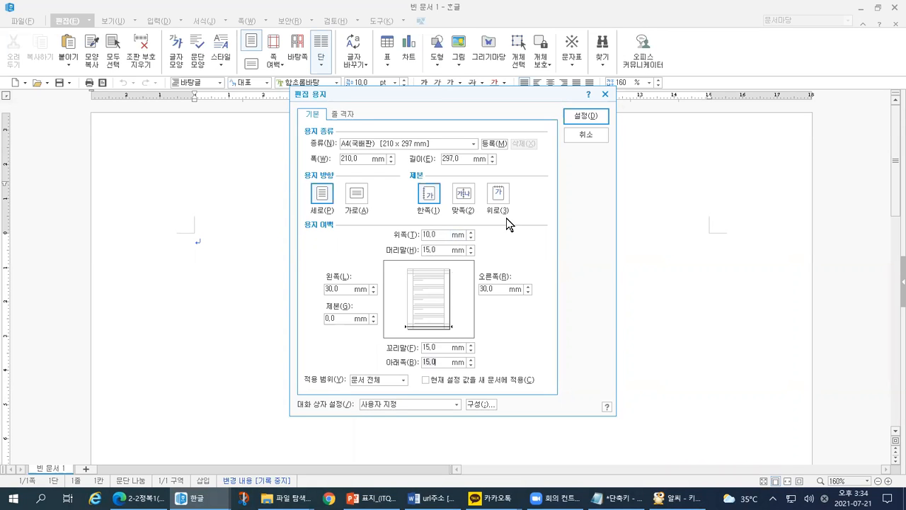
{"action": "type", "text": "10"}
{"action": "key", "text": "alt+l"}
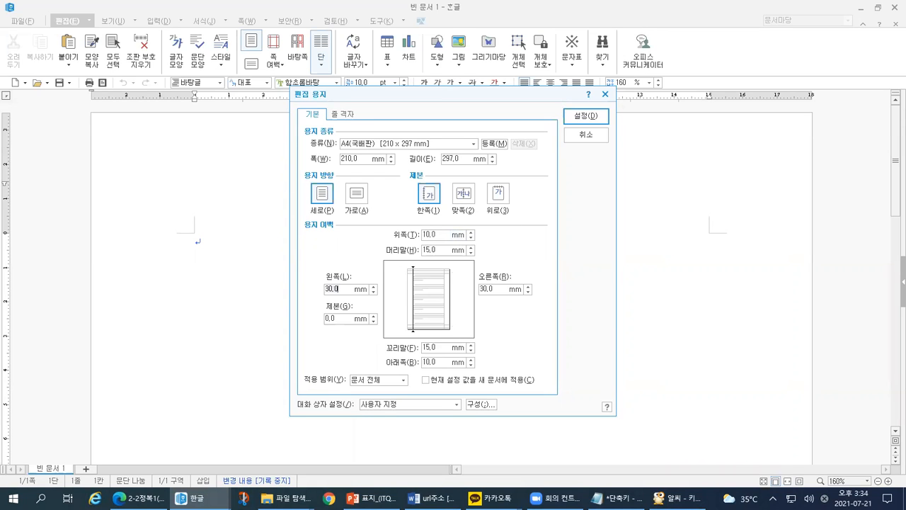
{"action": "type", "text": "11"}
{"action": "key", "text": "alt+r"}
{"action": "type", "text": "11"}
Step: Set the 머리말 and 꼬리말 margins to 10 mm and move on to the 제본 field
{"action": "key", "text": "alt+h"}
{"action": "type", "text": "10"}
{"action": "key", "text": "alt+f"}
{"action": "type", "text": "10"}
{"action": "key", "text": "alt+g"}
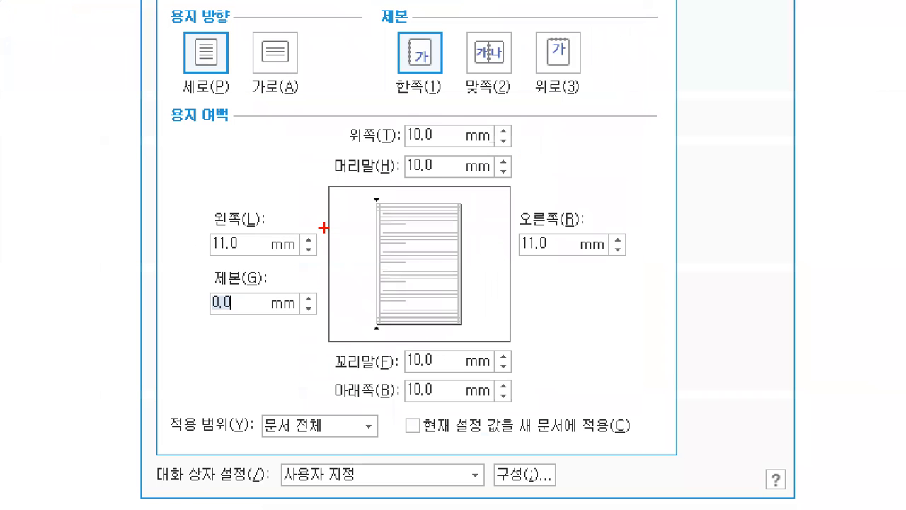
Step: Mark the 제본 field, the 설정 option and the 위쪽 margin in the magnified 편집 용지 dialog
{"action": "left_click_drag", "start_coordinate": [319, 330], "coordinate": [334, 328]}
{"action": "mouse_move", "coordinate": [170, 284]}
{"action": "left_mouse_down"}
{"action": "mouse_move", "coordinate": [181, 309]}
{"action": "mouse_move", "coordinate": [196, 283]}
{"action": "left_mouse_up"}
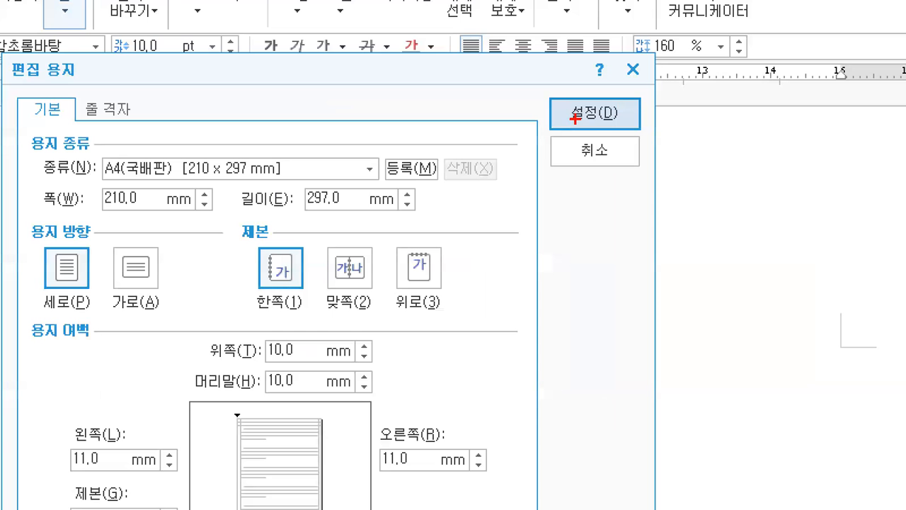
{"action": "mouse_move", "coordinate": [565, 101]}
{"action": "left_mouse_down"}
{"action": "mouse_move", "coordinate": [572, 115]}
{"action": "mouse_move", "coordinate": [581, 100]}
{"action": "left_mouse_up"}
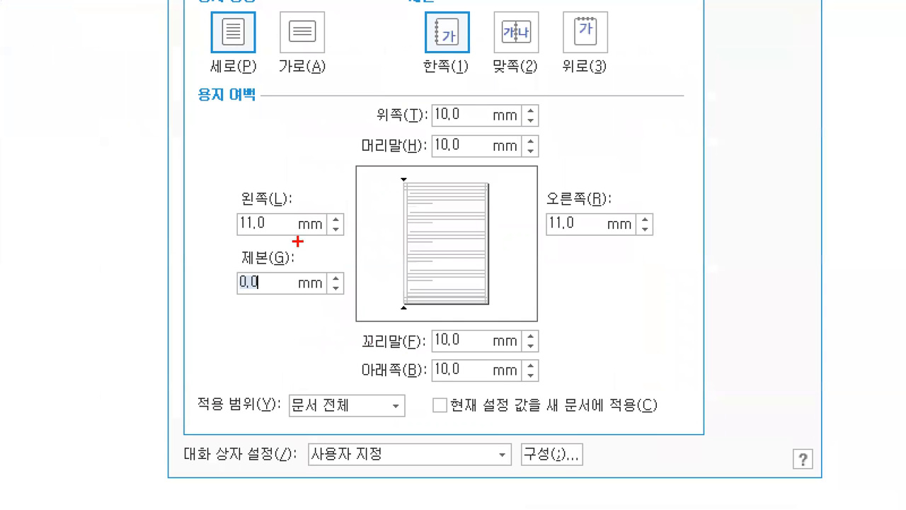
{"action": "mouse_move", "coordinate": [405, 90]}
{"action": "left_mouse_down"}
{"action": "mouse_move", "coordinate": [243, 91]}
{"action": "mouse_move", "coordinate": [241, 380]}
{"action": "mouse_move", "coordinate": [582, 383]}
{"action": "mouse_move", "coordinate": [653, 132]}
{"action": "mouse_move", "coordinate": [405, 90]}
{"action": "mouse_move", "coordinate": [374, 97]}
{"action": "left_mouse_up"}
{"action": "mouse_move", "coordinate": [464, 109]}
{"action": "left_mouse_down"}
{"action": "mouse_move", "coordinate": [468, 122]}
{"action": "mouse_move", "coordinate": [480, 108]}
{"action": "left_mouse_up"}
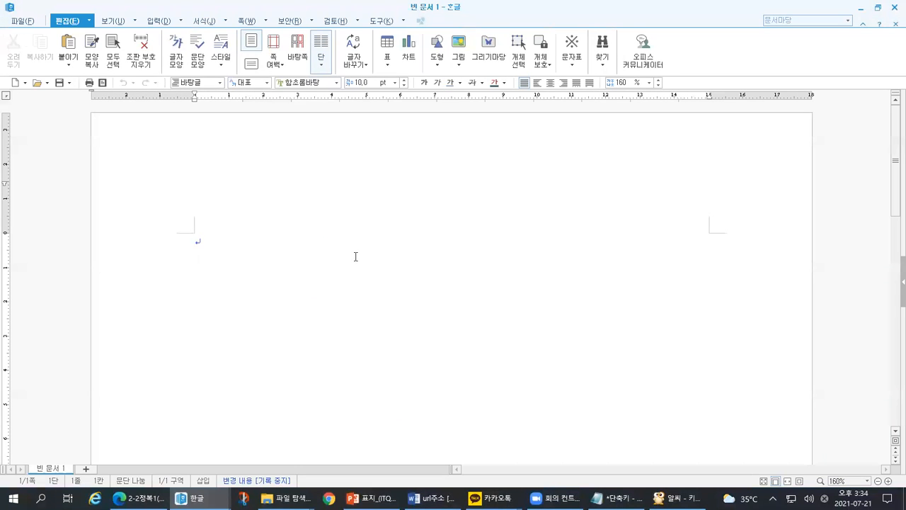
Step: Reopen the 편집 용지 dialog, select the 위쪽 margin value and mark it in the magnified view
{"action": "key", "text": "F7"}
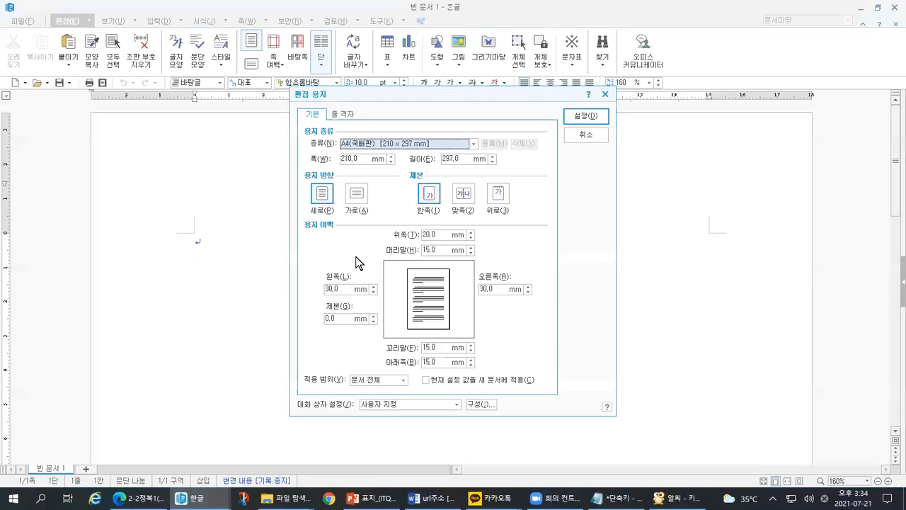
{"action": "left_click", "coordinate": [447, 233]}
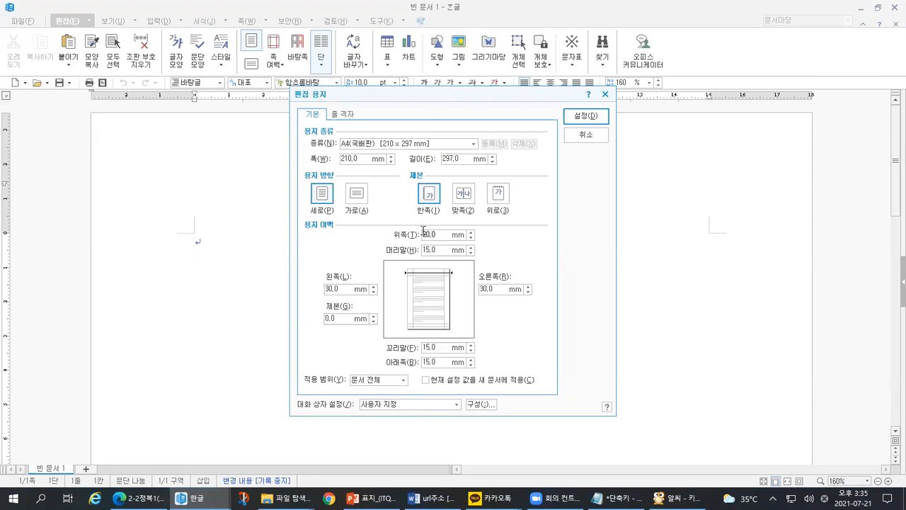
{"action": "key", "text": "ctrl+1"}
{"action": "left_click", "coordinate": [389, 236]}
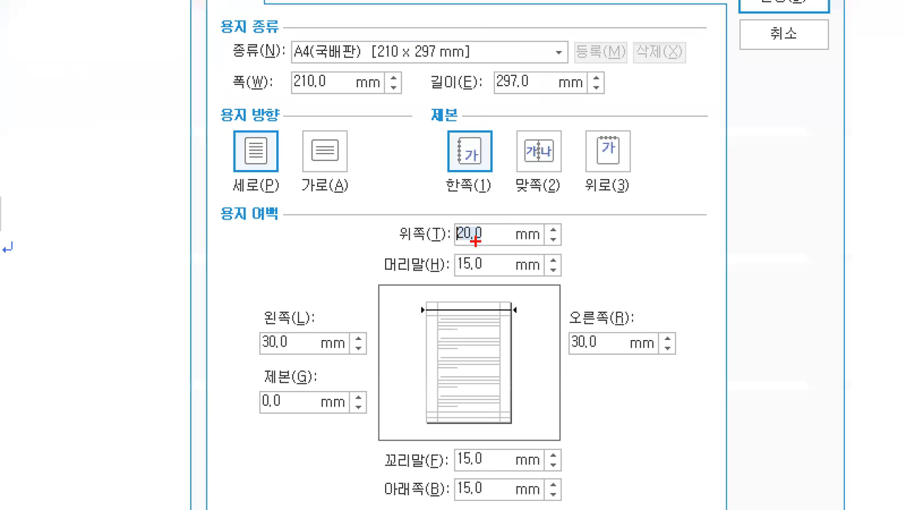
{"action": "mouse_move", "coordinate": [483, 223]}
{"action": "left_mouse_down"}
{"action": "mouse_move", "coordinate": [486, 235]}
{"action": "mouse_move", "coordinate": [497, 223]}
{"action": "left_mouse_up"}
{"action": "key", "text": "Escape"}
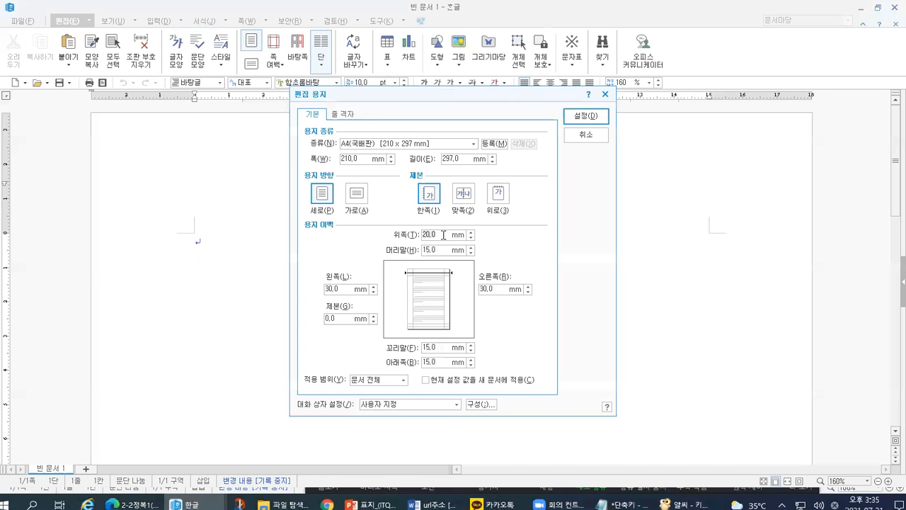
Step: Enter 10 mm for the 위쪽 and 아래쪽 margins and 11 mm for the 왼쪽 and 오른쪽 margins
{"action": "type", "text": "10"}
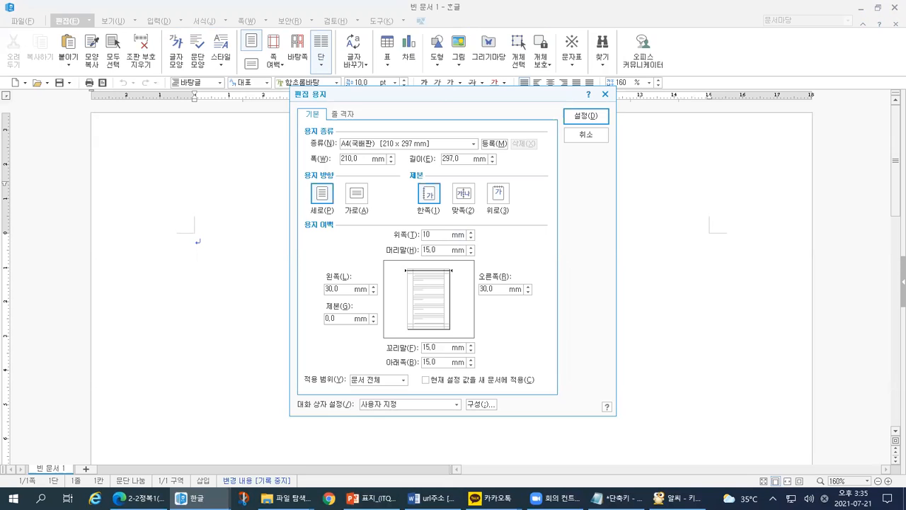
{"action": "key", "text": "Tab"}
{"action": "type", "text": "10"}
{"action": "key", "text": "Tab"}
{"action": "type", "text": "11"}
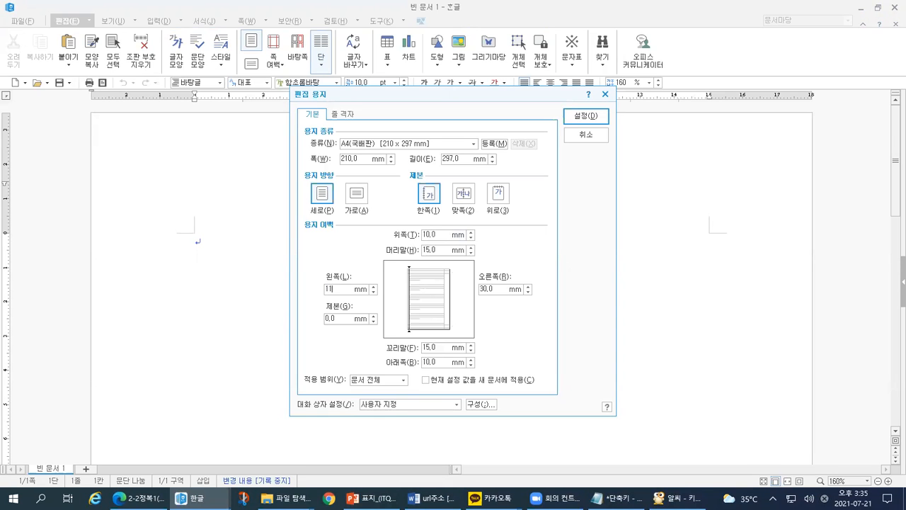
{"action": "key", "text": "Tab"}
{"action": "type", "text": "11"}
Step: Enter 10 mm for the 머리말 and 꼬리말 margins and advance to the 제본 field
{"action": "key", "text": "Tab"}
{"action": "type", "text": "10"}
{"action": "key", "text": "Tab"}
{"action": "type", "text": "10"}
{"action": "key", "text": "Tab"}
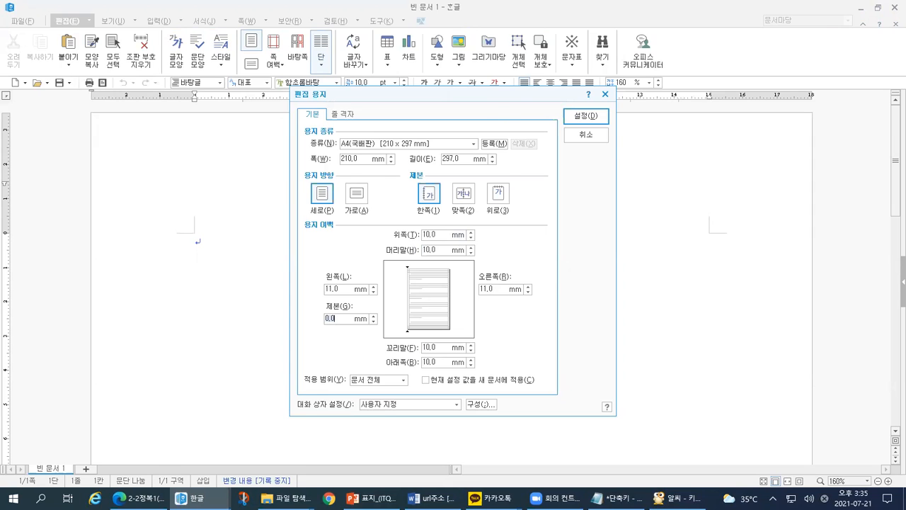
Step: Magnify the dialog and underline the 제본 value
{"action": "key", "text": "ctrl+1"}
{"action": "left_click", "coordinate": [339, 232]}
{"action": "left_click_drag", "start_coordinate": [302, 434], "coordinate": [333, 430]}
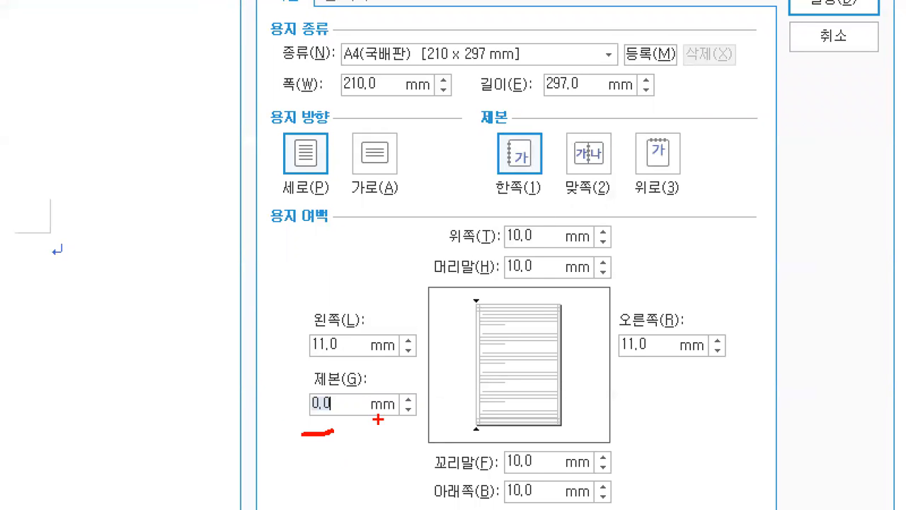
{"action": "key", "text": "Escape"}
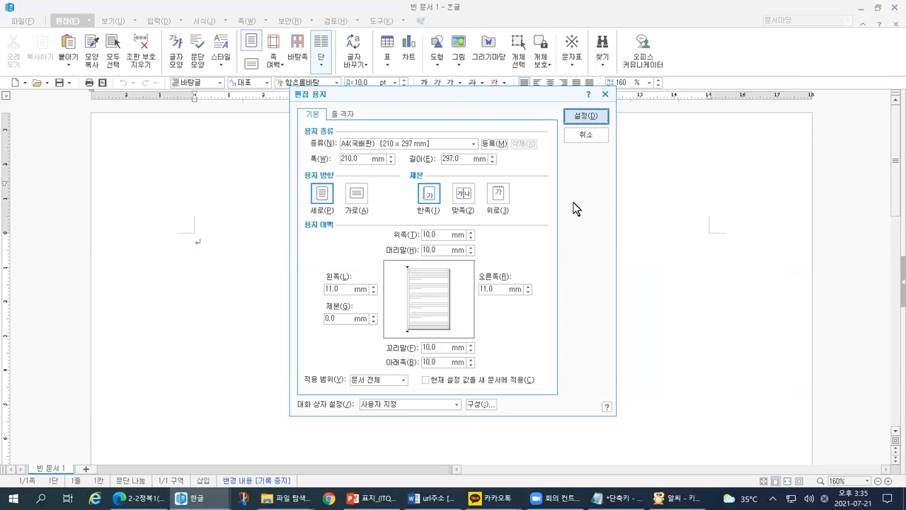
Step: Circle the page's upper-left margin corner and draw lines along the top and left margins beside the dialog
{"action": "key", "text": "ctrl+1"}
{"action": "left_click", "coordinate": [226, 262]}
{"action": "mouse_move", "coordinate": [175, 252]}
{"action": "left_mouse_down"}
{"action": "mouse_move", "coordinate": [209, 213]}
{"action": "mouse_move", "coordinate": [175, 200]}
{"action": "mouse_move", "coordinate": [217, 328]}
{"action": "left_mouse_up"}
{"action": "left_click_drag", "start_coordinate": [238, 40], "coordinate": [234, 213]}
{"action": "left_click_drag", "start_coordinate": [8, 278], "coordinate": [180, 275]}
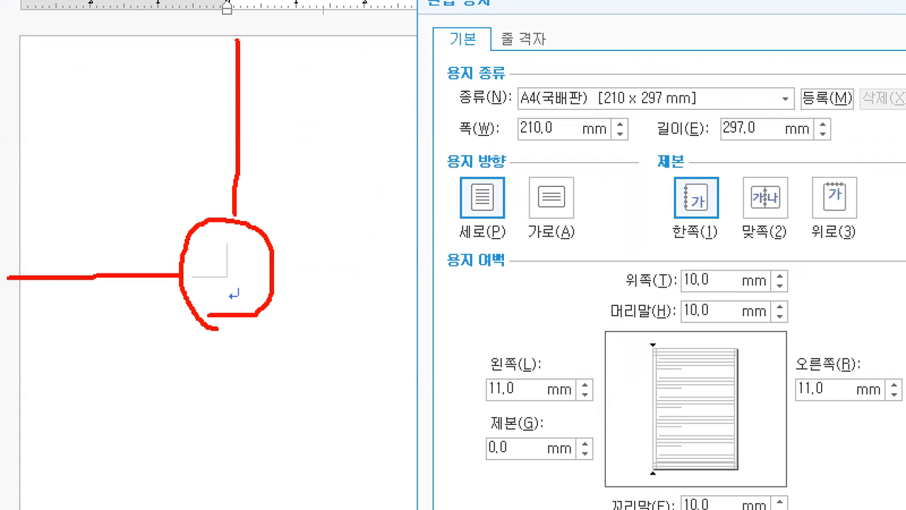
{"action": "left_click_drag", "start_coordinate": [115, 179], "coordinate": [149, 138]}
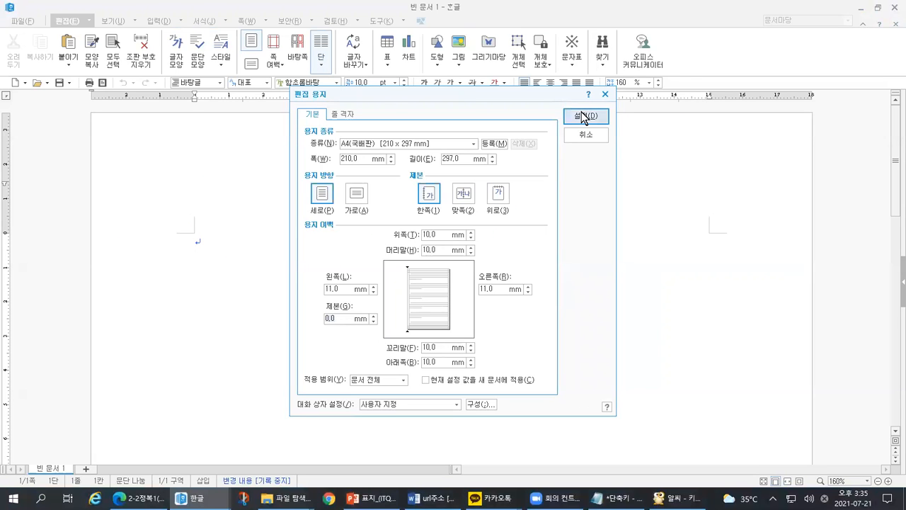
Step: Apply the 편집 용지 settings and circle the page's upper-left margin corner
{"action": "left_click", "coordinate": [584, 115]}
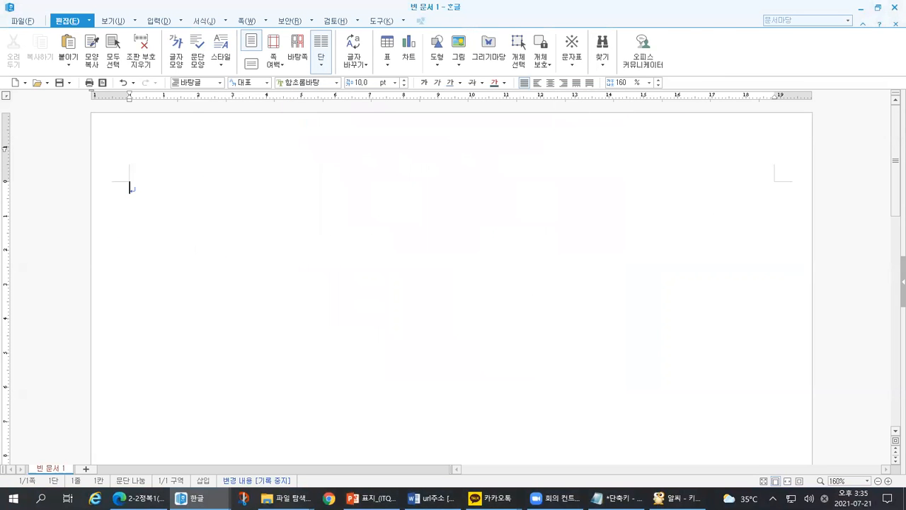
{"action": "mouse_move", "coordinate": [143, 194]}
{"action": "left_mouse_down"}
{"action": "mouse_move", "coordinate": [117, 204]}
{"action": "mouse_move", "coordinate": [136, 154]}
{"action": "mouse_move", "coordinate": [143, 201]}
{"action": "left_mouse_up"}
{"action": "left_click_drag", "start_coordinate": [207, 212], "coordinate": [199, 226]}
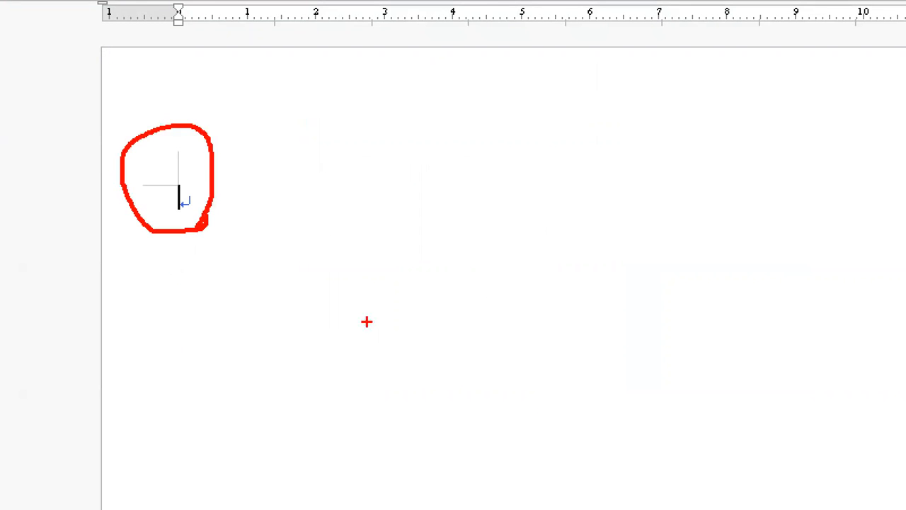
{"action": "key", "text": "Escape"}
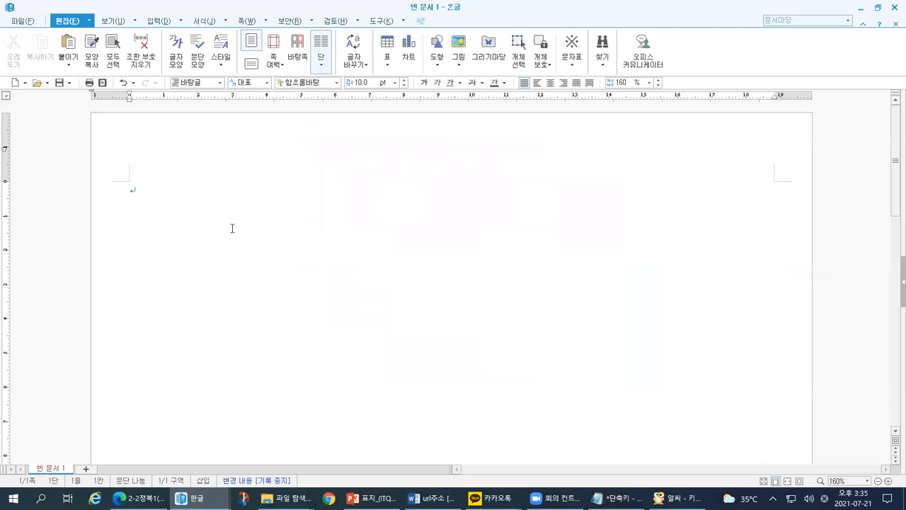
Step: Switch to the PowerPoint 학습목표 slide and underline 편집용지 여백 설정하기 and 글꼴, 글자 크기 확인하기
{"action": "left_click", "coordinate": [369, 499]}
{"action": "left_click", "coordinate": [381, 499]}
{"action": "left_click", "coordinate": [354, 496]}
{"action": "left_click", "coordinate": [53, 222]}
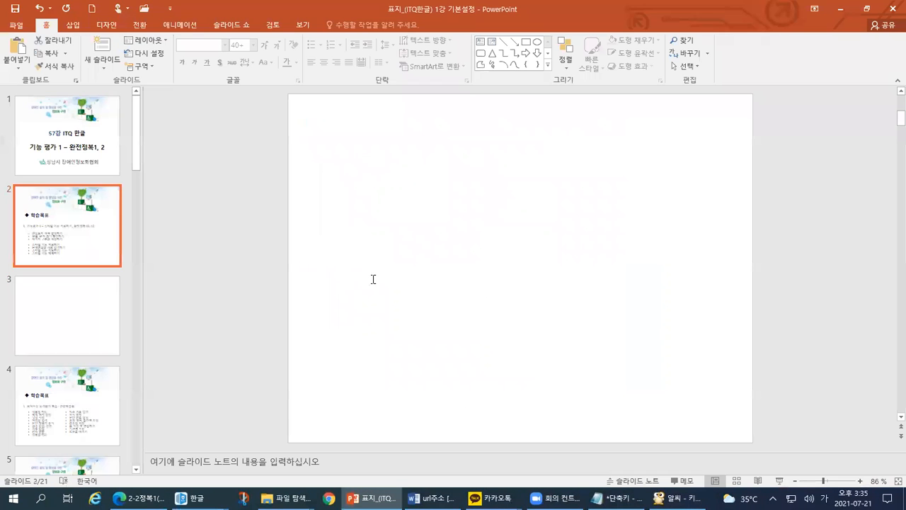
{"action": "key", "text": "ctrl+1"}
{"action": "left_click_drag", "start_coordinate": [338, 306], "coordinate": [501, 304]}
{"action": "left_click_drag", "start_coordinate": [583, 237], "coordinate": [607, 233]}
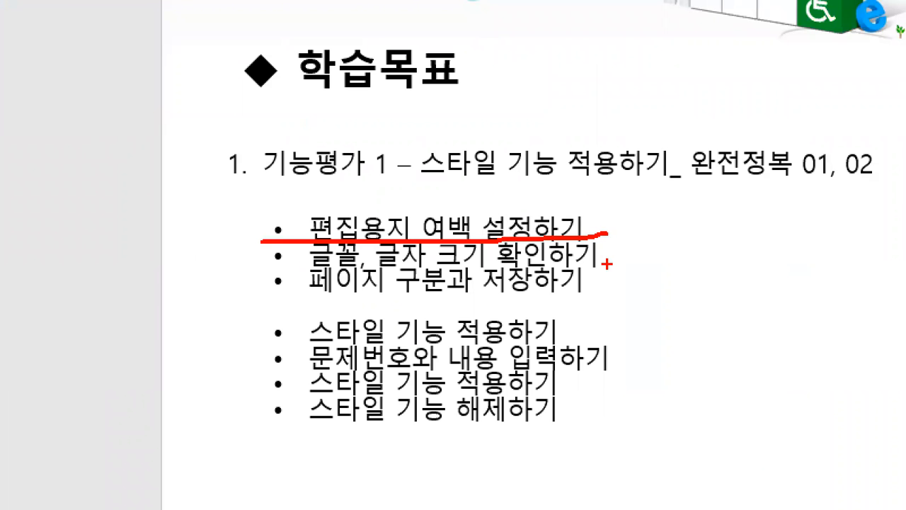
{"action": "left_click_drag", "start_coordinate": [265, 271], "coordinate": [609, 260]}
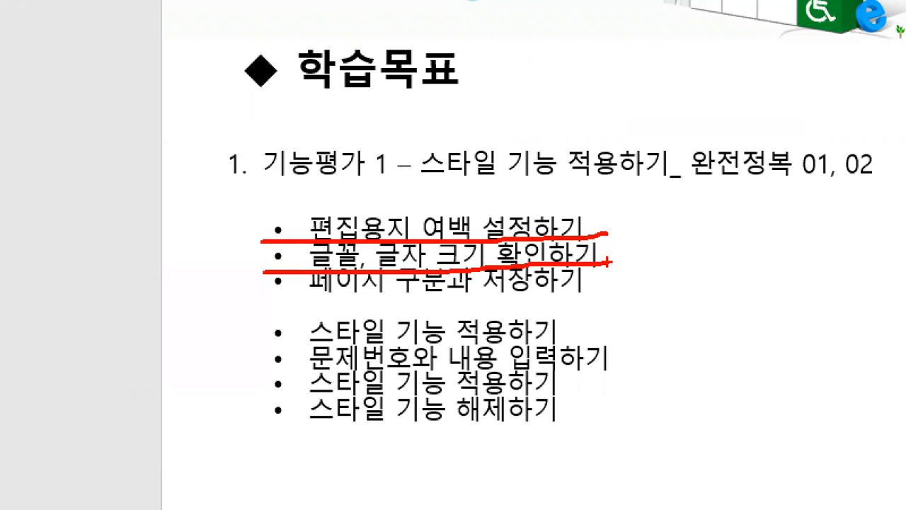
Step: Return to the blank Hangul document and underline the font name and font size in the magnified formatting toolbar
{"action": "key", "text": "alt+Tab"}
{"action": "key", "text": "alt+Tab"}
{"action": "key", "text": "alt+Tab"}
{"action": "left_click", "coordinate": [300, 139]}
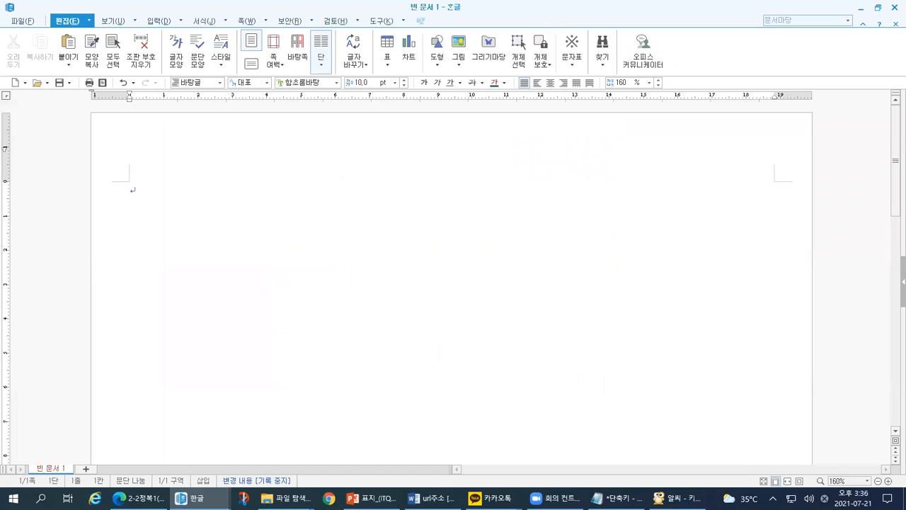
{"action": "left_click_drag", "start_coordinate": [276, 88], "coordinate": [321, 88]}
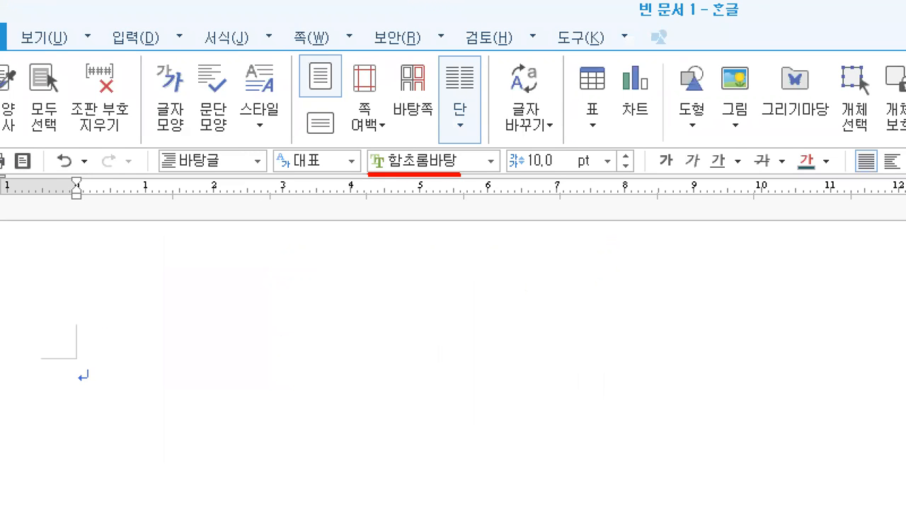
{"action": "left_click_drag", "start_coordinate": [522, 172], "coordinate": [558, 170]}
Step: Frame the whole formatting toolbar, circle the 서식 menu name and draw an arrow up to the toolbar
{"action": "mouse_move", "coordinate": [329, 145]}
{"action": "left_mouse_down"}
{"action": "mouse_move", "coordinate": [113, 145]}
{"action": "mouse_move", "coordinate": [8, 177]}
{"action": "mouse_move", "coordinate": [777, 188]}
{"action": "mouse_move", "coordinate": [889, 129]}
{"action": "mouse_move", "coordinate": [309, 141]}
{"action": "mouse_move", "coordinate": [12, 132]}
{"action": "left_mouse_up"}
{"action": "mouse_move", "coordinate": [233, 40]}
{"action": "left_mouse_down"}
{"action": "mouse_move", "coordinate": [188, 54]}
{"action": "mouse_move", "coordinate": [207, 17]}
{"action": "mouse_move", "coordinate": [255, 42]}
{"action": "left_mouse_up"}
{"action": "left_click_drag", "start_coordinate": [212, 202], "coordinate": [194, 262]}
{"action": "mouse_move", "coordinate": [189, 225]}
{"action": "left_mouse_down"}
{"action": "mouse_move", "coordinate": [206, 211]}
{"action": "mouse_move", "coordinate": [235, 238]}
{"action": "left_mouse_up"}
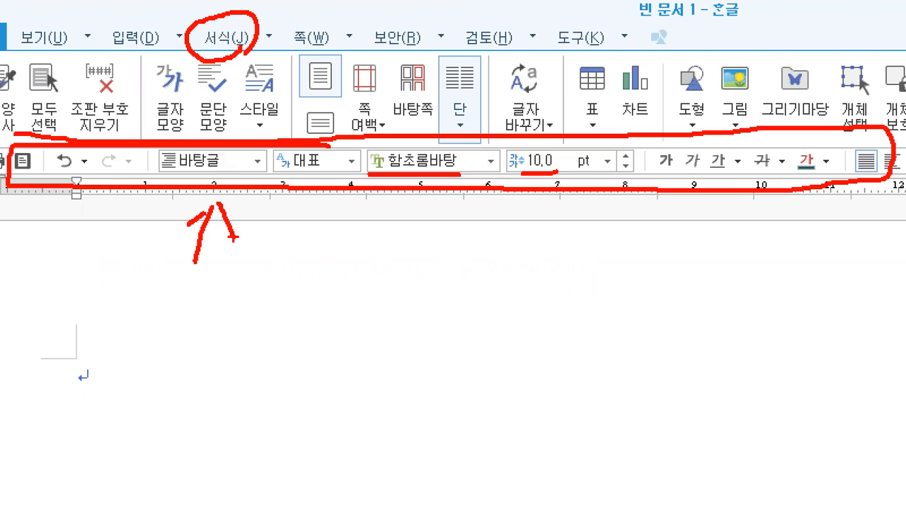
Step: Draw an arrow to 서식 and slash marks across the ribbon commands from 조판 부호 지우기 to 그리기마당
{"action": "left_click_drag", "start_coordinate": [201, 3], "coordinate": [210, 16]}
{"action": "left_click_drag", "start_coordinate": [131, 62], "coordinate": [76, 94]}
{"action": "left_click_drag", "start_coordinate": [174, 66], "coordinate": [116, 99]}
{"action": "left_click_drag", "start_coordinate": [251, 77], "coordinate": [183, 107]}
{"action": "left_click_drag", "start_coordinate": [305, 75], "coordinate": [241, 114]}
{"action": "left_click_drag", "start_coordinate": [392, 79], "coordinate": [323, 122]}
{"action": "left_click_drag", "start_coordinate": [472, 82], "coordinate": [414, 115]}
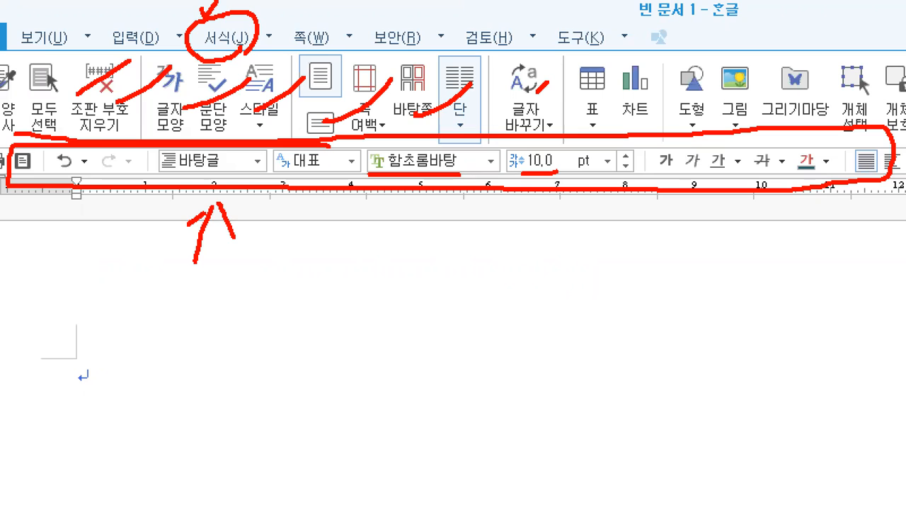
{"action": "left_click_drag", "start_coordinate": [548, 82], "coordinate": [511, 106]}
{"action": "left_click_drag", "start_coordinate": [644, 82], "coordinate": [609, 112]}
{"action": "left_click_drag", "start_coordinate": [681, 75], "coordinate": [650, 112]}
{"action": "left_click_drag", "start_coordinate": [771, 90], "coordinate": [742, 115]}
{"action": "left_click_drag", "start_coordinate": [809, 73], "coordinate": [780, 107]}
{"action": "left_click_drag", "start_coordinate": [840, 80], "coordinate": [811, 108]}
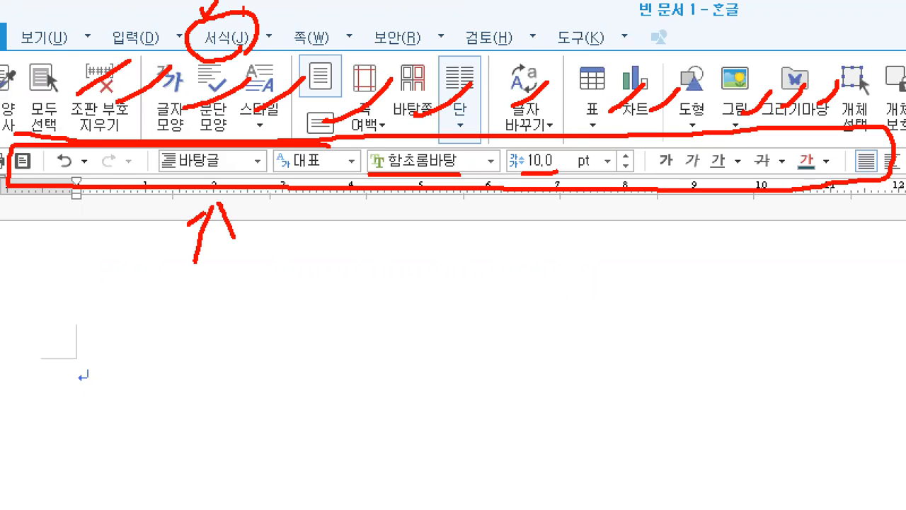
Step: Strike through 서식, draw a second arrow to the formatting toolbar, and leave the markup for the font name field
{"action": "left_click_drag", "start_coordinate": [245, 15], "coordinate": [205, 49]}
{"action": "mouse_move", "coordinate": [370, 207]}
{"action": "left_mouse_down"}
{"action": "mouse_move", "coordinate": [355, 261]}
{"action": "mouse_move", "coordinate": [377, 209]}
{"action": "mouse_move", "coordinate": [383, 226]}
{"action": "left_mouse_up"}
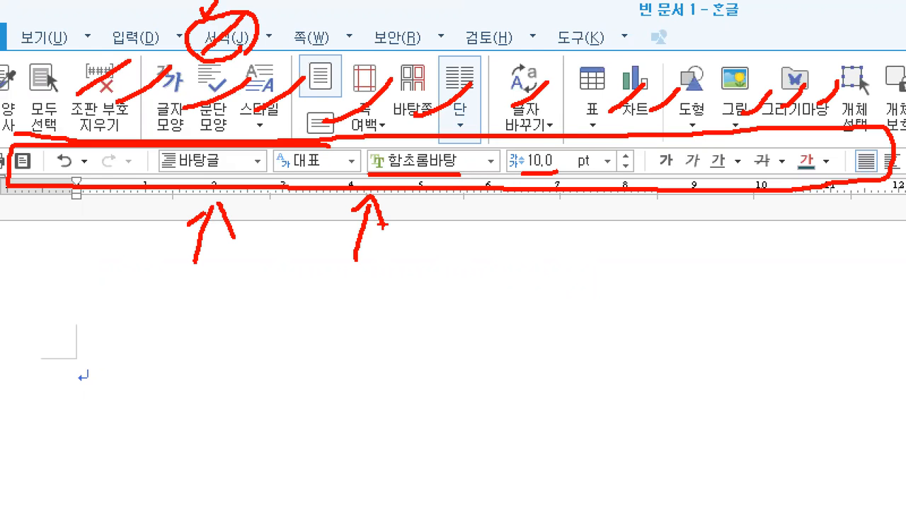
{"action": "key", "text": "Escape"}
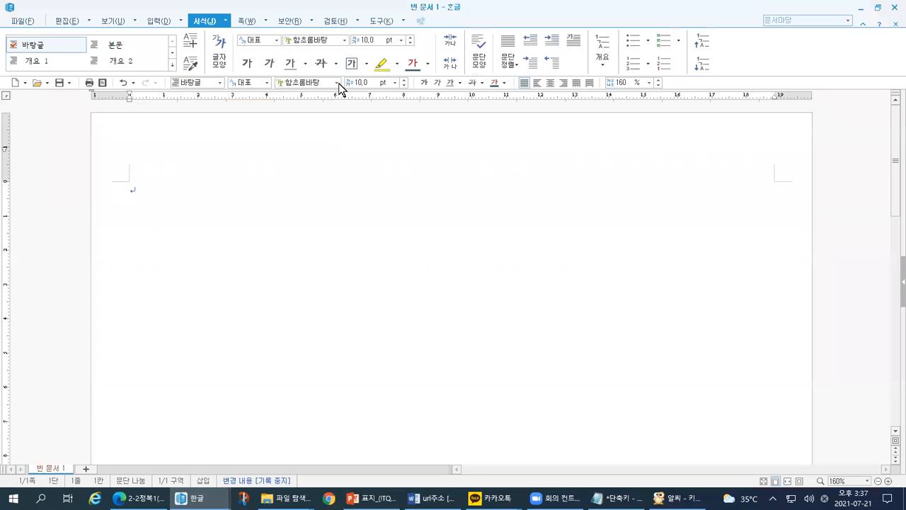
{"action": "left_click", "coordinate": [326, 83]}
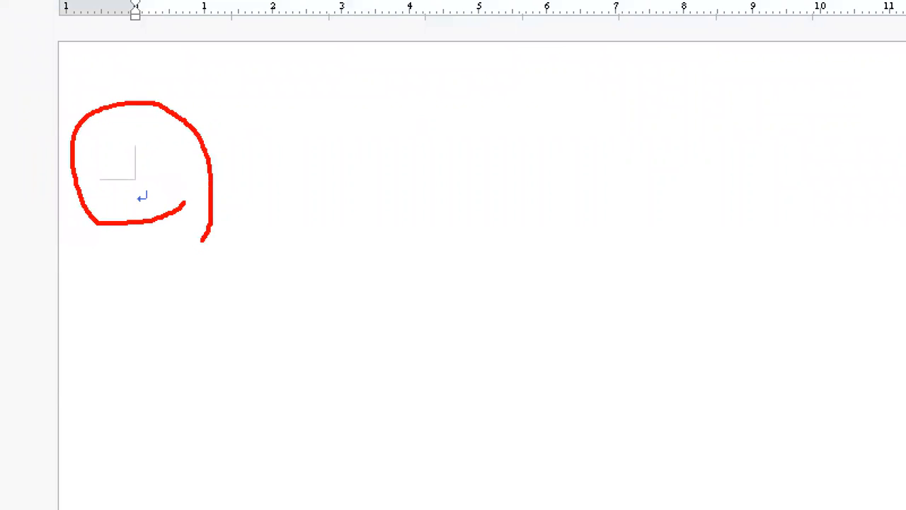
Step: Circle the first line's starting corner on the blank page and add pointer strokes beside it
{"action": "left_click_drag", "start_coordinate": [203, 241], "coordinate": [185, 266]}
{"action": "left_click_drag", "start_coordinate": [152, 43], "coordinate": [144, 131]}
{"action": "left_click_drag", "start_coordinate": [63, 174], "coordinate": [109, 176]}
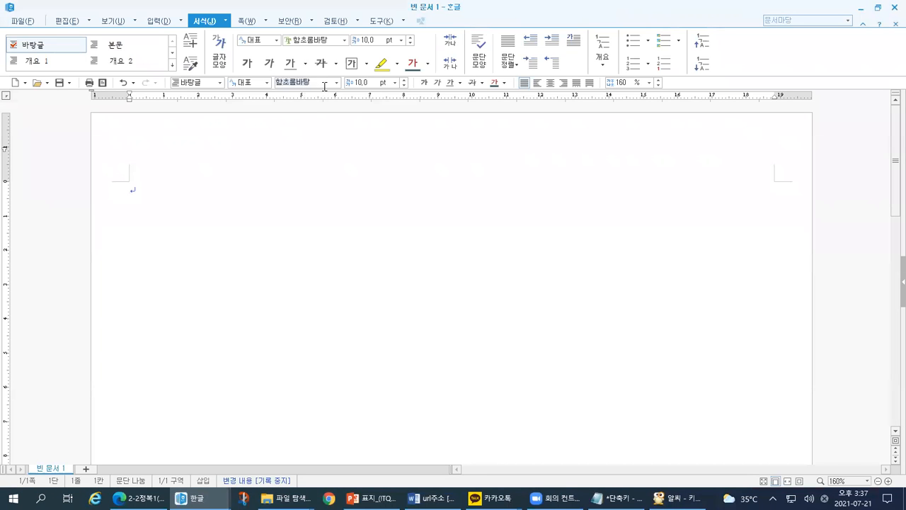
Step: Set the document font to 바탕 and go to the font size field
{"action": "type", "text": "바탕"}
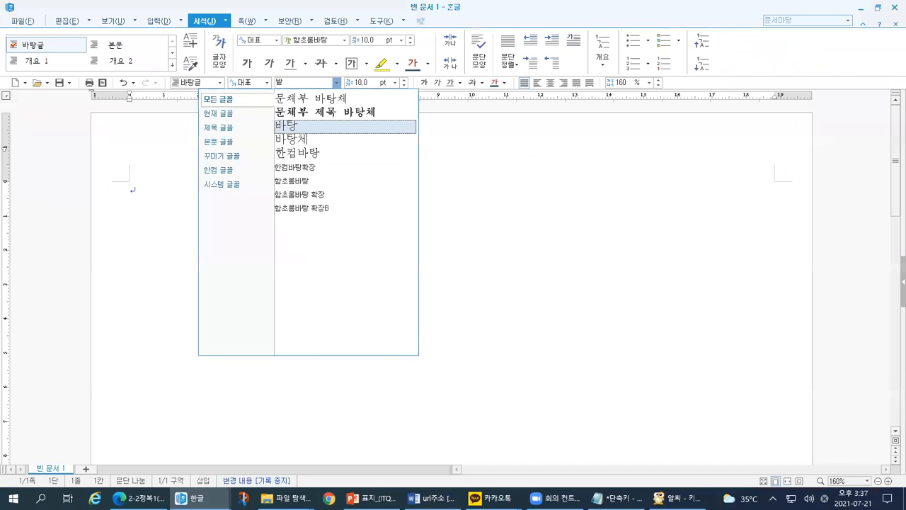
{"action": "key", "text": "Return"}
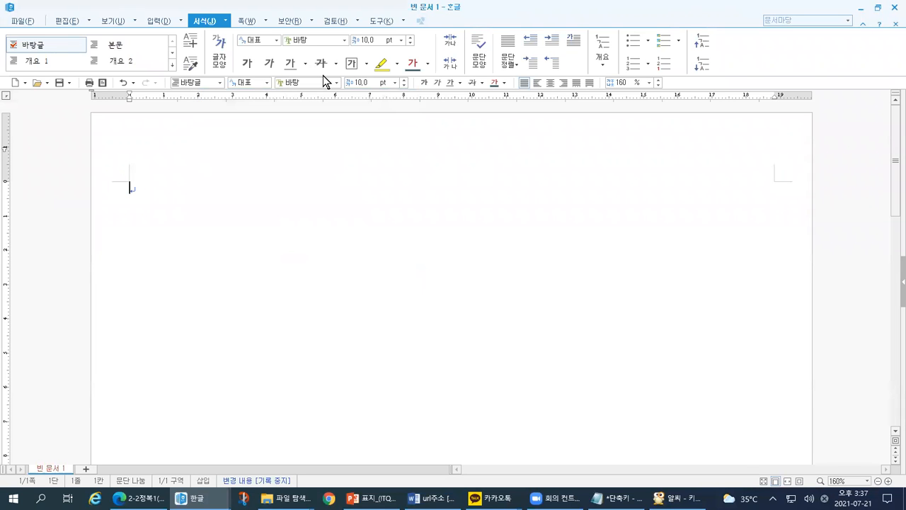
{"action": "left_click", "coordinate": [374, 82]}
Step: Switch to the PowerPoint 학습목표 slide and underline the goals on paper margins, font and size, and page division
{"action": "key", "text": "alt+Tab"}
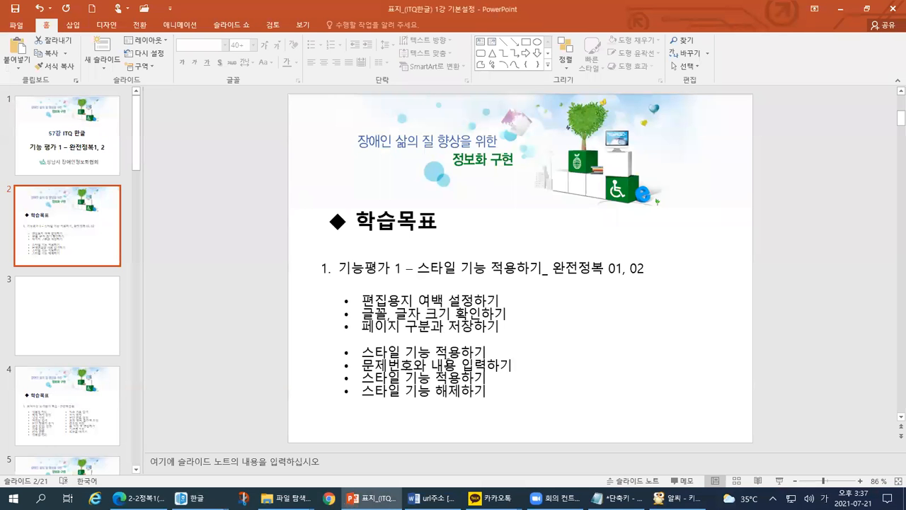
{"action": "key", "text": "ctrl+1"}
{"action": "left_click", "coordinate": [485, 389]}
{"action": "mouse_move", "coordinate": [220, 220]}
{"action": "left_mouse_down"}
{"action": "mouse_move", "coordinate": [406, 230]}
{"action": "mouse_move", "coordinate": [515, 216]}
{"action": "left_mouse_up"}
{"action": "left_click_drag", "start_coordinate": [219, 250], "coordinate": [536, 246]}
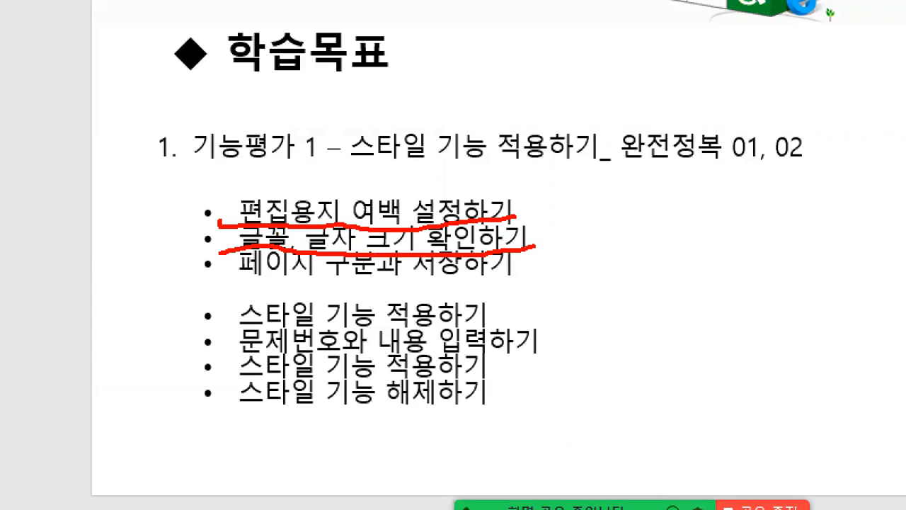
{"action": "left_click_drag", "start_coordinate": [221, 276], "coordinate": [374, 277]}
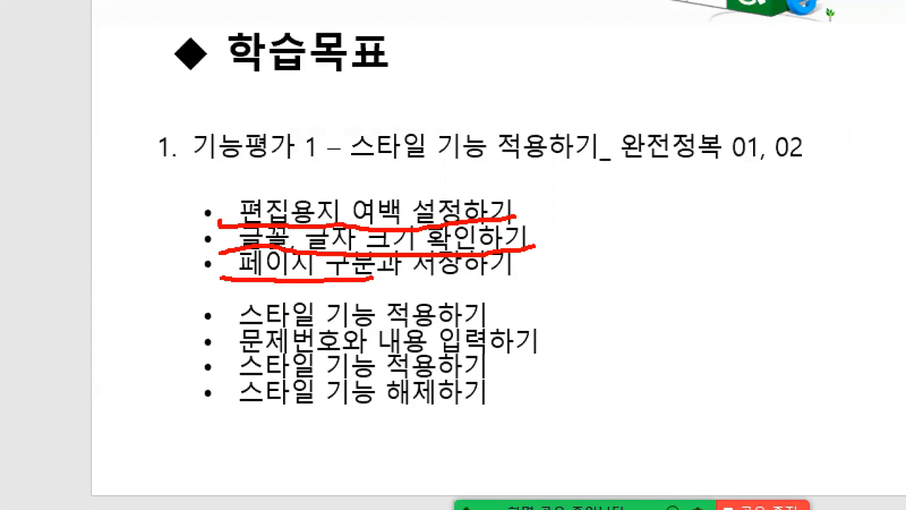
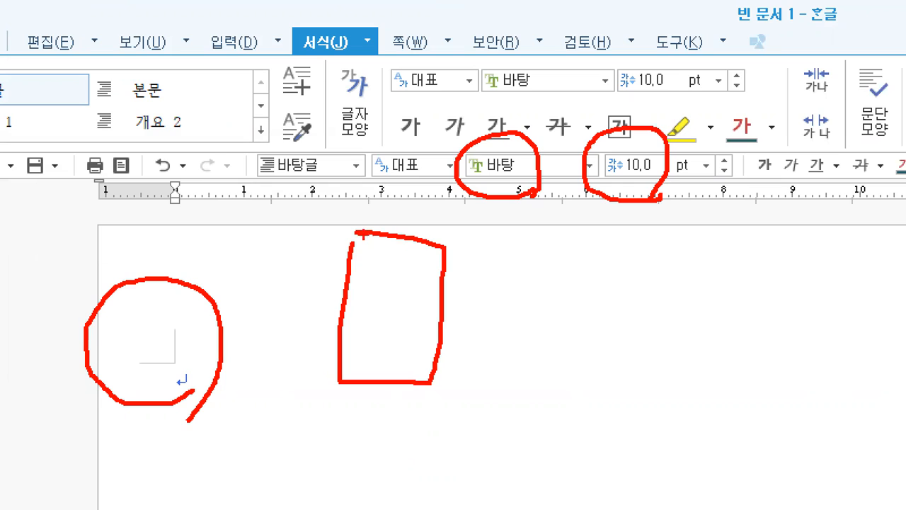
Step: Draw a third page box on the Hangul page, and select the Alt + Shift + Enter = 구역 나누기 line in the 단축키 notepad
{"action": "mouse_move", "coordinate": [667, 234]}
{"action": "left_mouse_down"}
{"action": "mouse_move", "coordinate": [669, 312]}
{"action": "mouse_move", "coordinate": [788, 306]}
{"action": "mouse_move", "coordinate": [653, 241]}
{"action": "left_mouse_up"}
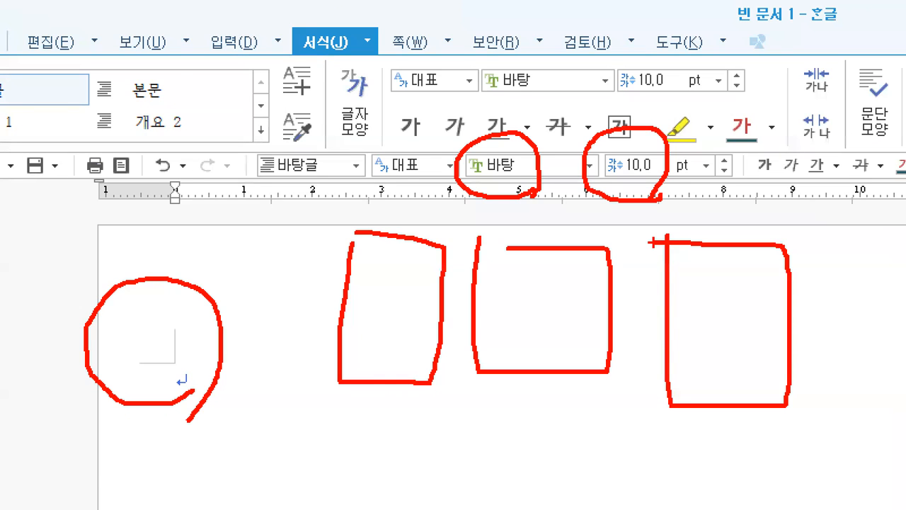
{"action": "key", "text": "alt+Tab"}
{"action": "left_click", "coordinate": [689, 160]}
{"action": "left_click_drag", "start_coordinate": [17, 257], "coordinate": [779, 254]}
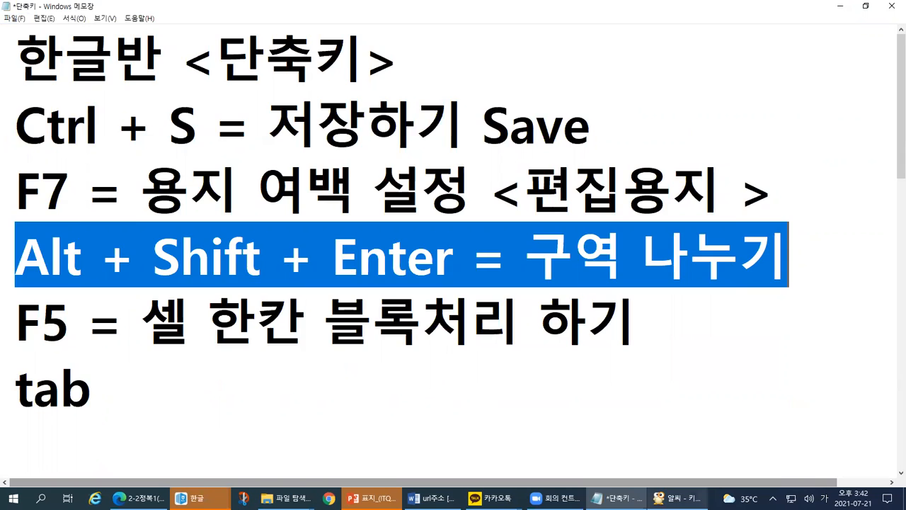
Step: Switch to the 키보드.png image in 알씨 and circle the Alt and Shift keys on the magnified keyboard
{"action": "left_click", "coordinate": [676, 497]}
{"action": "key", "text": "ctrl+1"}
{"action": "left_click", "coordinate": [112, 337]}
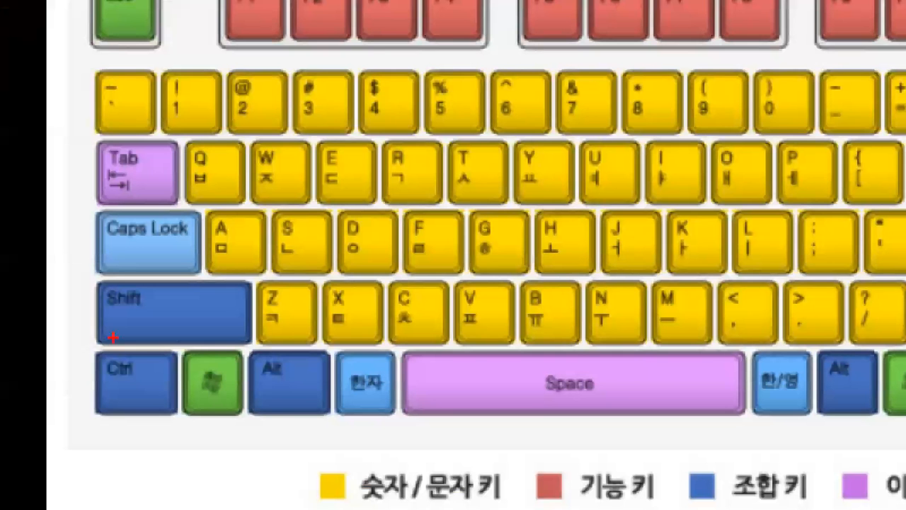
{"action": "mouse_move", "coordinate": [297, 426]}
{"action": "left_mouse_down"}
{"action": "mouse_move", "coordinate": [285, 428]}
{"action": "mouse_move", "coordinate": [256, 343]}
{"action": "mouse_move", "coordinate": [340, 348]}
{"action": "mouse_move", "coordinate": [298, 427]}
{"action": "left_mouse_up"}
{"action": "mouse_move", "coordinate": [164, 331]}
{"action": "left_mouse_down"}
{"action": "mouse_move", "coordinate": [97, 345]}
{"action": "mouse_move", "coordinate": [121, 267]}
{"action": "mouse_move", "coordinate": [181, 308]}
{"action": "mouse_move", "coordinate": [167, 346]}
{"action": "left_mouse_up"}
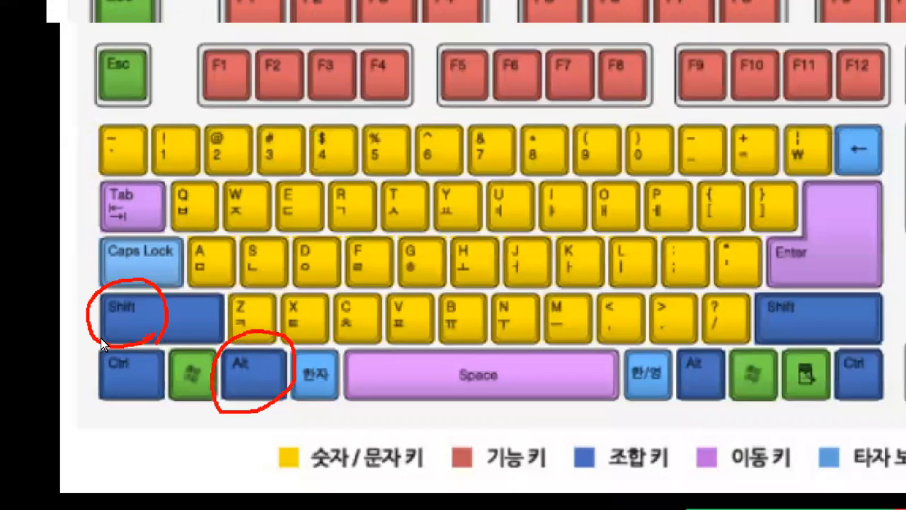
Step: Return to the blank Hangul document, mark its first line, and insert a section break (구역 나누기) there
{"action": "key", "text": "alt+Tab"}
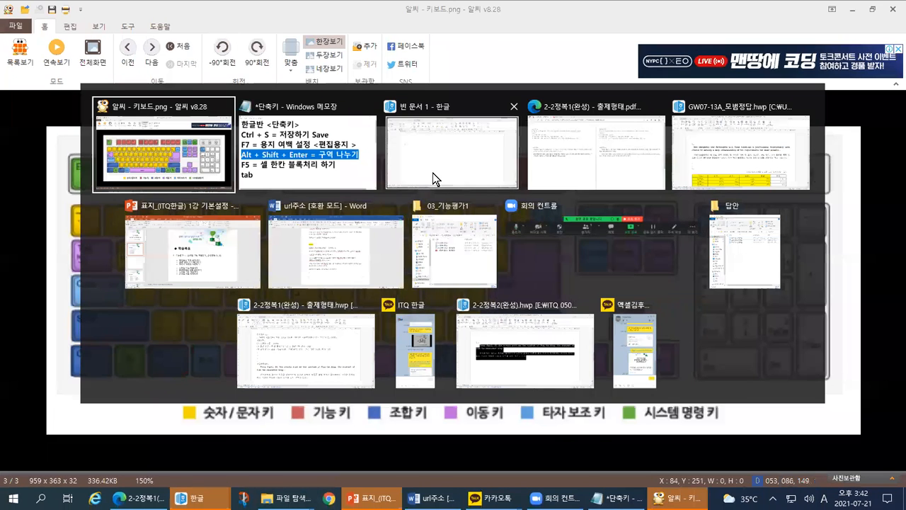
{"action": "left_click", "coordinate": [433, 173]}
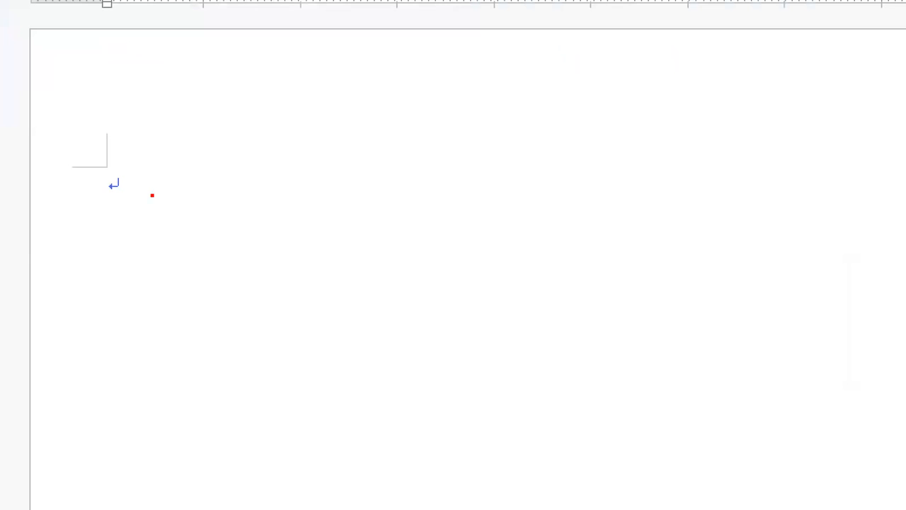
{"action": "left_click_drag", "start_coordinate": [112, 168], "coordinate": [108, 194]}
{"action": "key", "text": "Escape"}
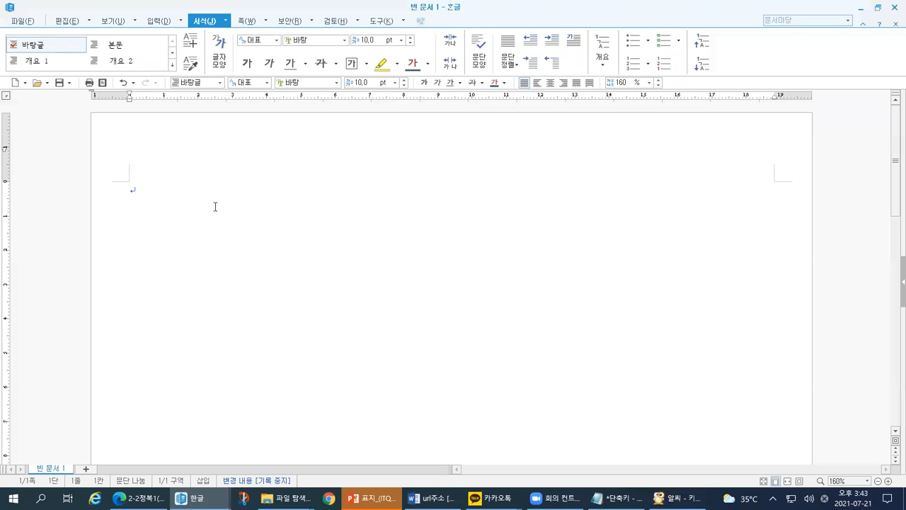
{"action": "key", "text": "alt+shift+Return"}
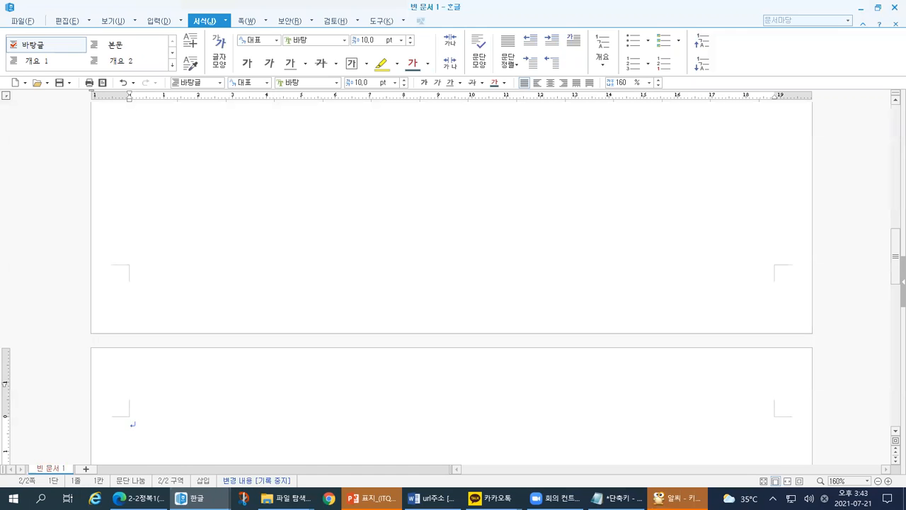
Step: Bracket the two pages at their boundary, label them 1 and 2, and mark the insertion point on the second page
{"action": "key", "text": "ctrl+1"}
{"action": "left_click", "coordinate": [114, 425]}
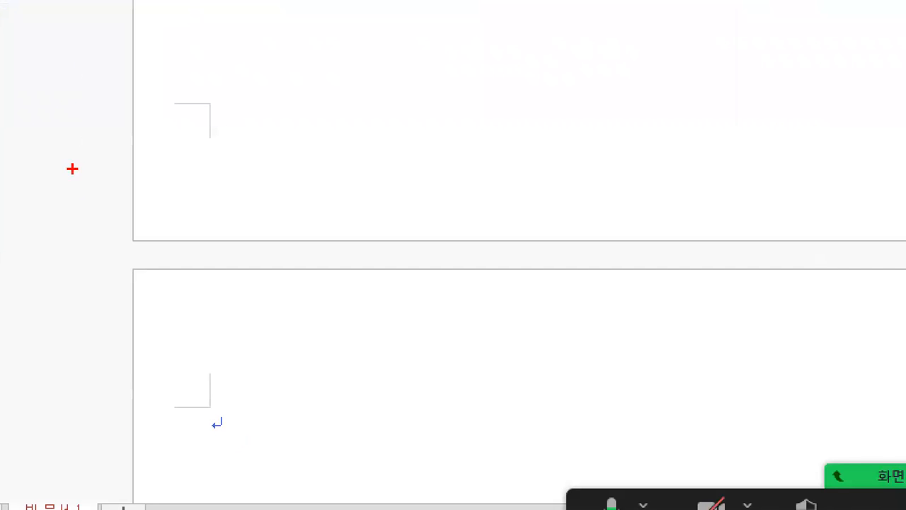
{"action": "mouse_move", "coordinate": [126, 34]}
{"action": "left_mouse_down"}
{"action": "mouse_move", "coordinate": [116, 226]}
{"action": "mouse_move", "coordinate": [429, 235]}
{"action": "left_mouse_up"}
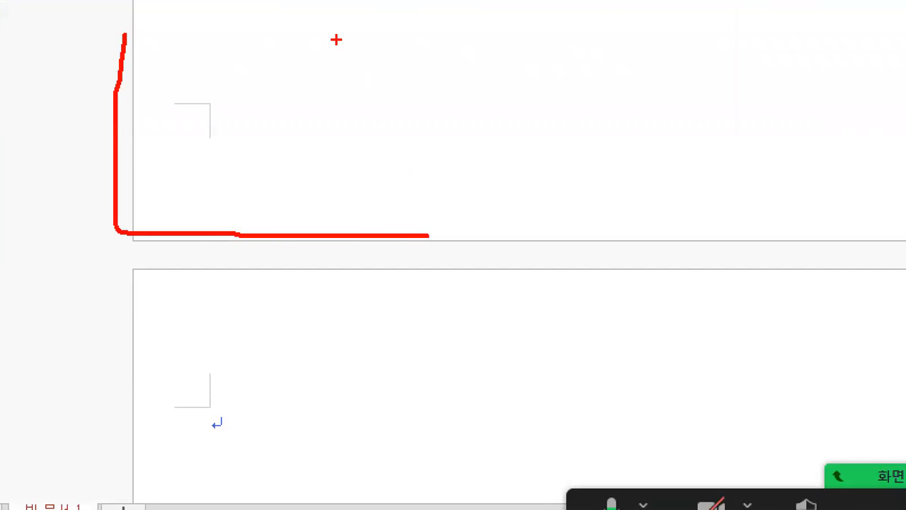
{"action": "left_click_drag", "start_coordinate": [335, 38], "coordinate": [336, 95]}
{"action": "mouse_move", "coordinate": [401, 258]}
{"action": "left_mouse_down"}
{"action": "mouse_move", "coordinate": [154, 260]}
{"action": "mouse_move", "coordinate": [95, 464]}
{"action": "left_mouse_up"}
{"action": "mouse_move", "coordinate": [439, 327]}
{"action": "left_mouse_down"}
{"action": "mouse_move", "coordinate": [384, 378]}
{"action": "mouse_move", "coordinate": [483, 375]}
{"action": "left_mouse_up"}
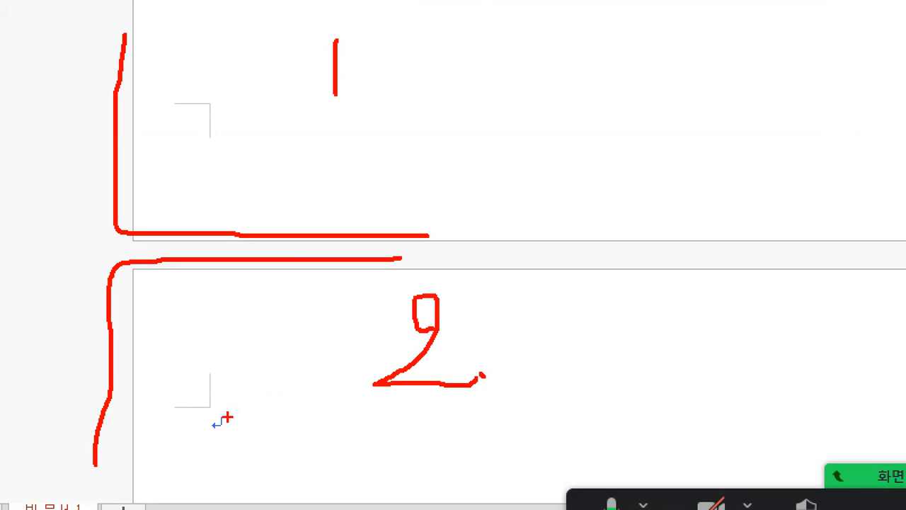
{"action": "mouse_move", "coordinate": [219, 403]}
{"action": "left_mouse_down"}
{"action": "mouse_move", "coordinate": [211, 443]}
{"action": "mouse_move", "coordinate": [234, 484]}
{"action": "mouse_move", "coordinate": [227, 499]}
{"action": "left_mouse_up"}
{"action": "left_click", "coordinate": [241, 447]}
{"action": "left_click", "coordinate": [235, 497]}
{"action": "key", "text": "Escape"}
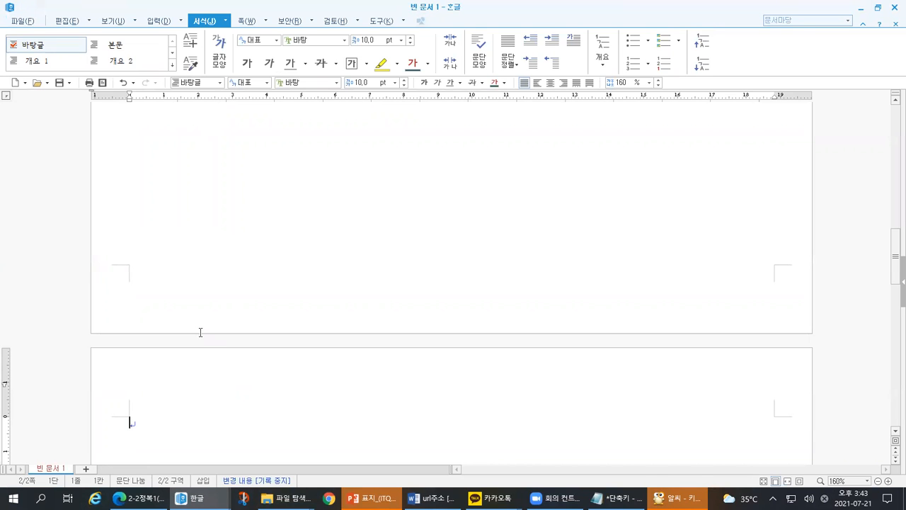
Step: Insert another section break after the second page and mark the insertion point on the new page
{"action": "key", "text": "alt+shift+Return"}
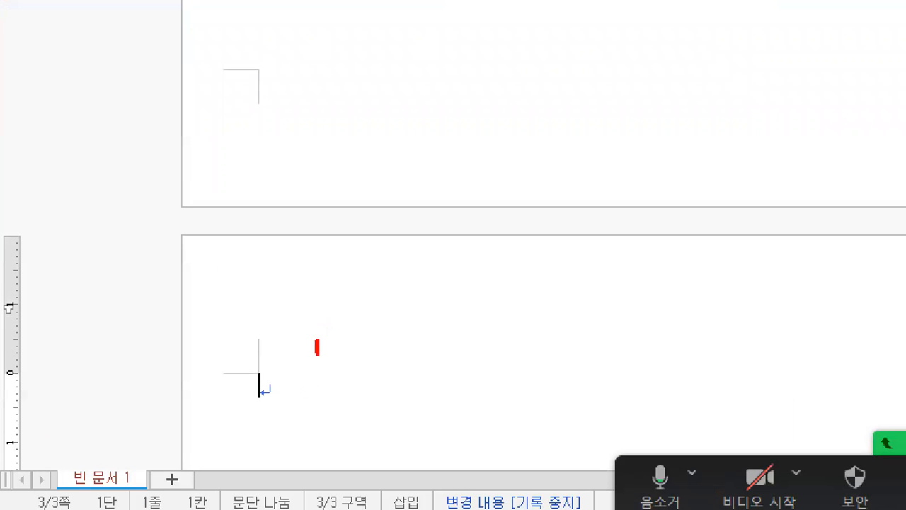
{"action": "mouse_move", "coordinate": [317, 354]}
{"action": "left_mouse_down"}
{"action": "mouse_move", "coordinate": [290, 336]}
{"action": "mouse_move", "coordinate": [295, 433]}
{"action": "left_mouse_up"}
{"action": "key", "text": "Escape"}
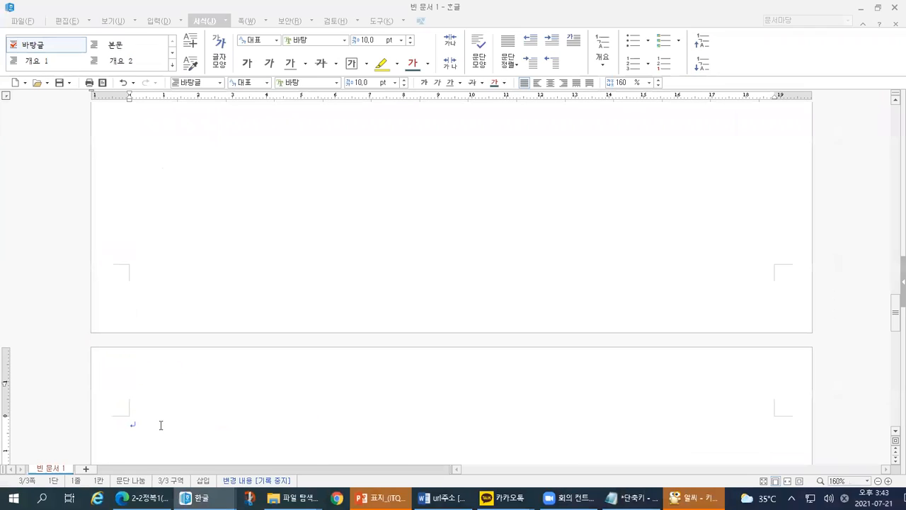
Step: Undo the section breaks and set the font of the single blank page to 바탕
{"action": "key", "text": "ctrl+z"}
{"action": "key", "text": "ctrl+z"}
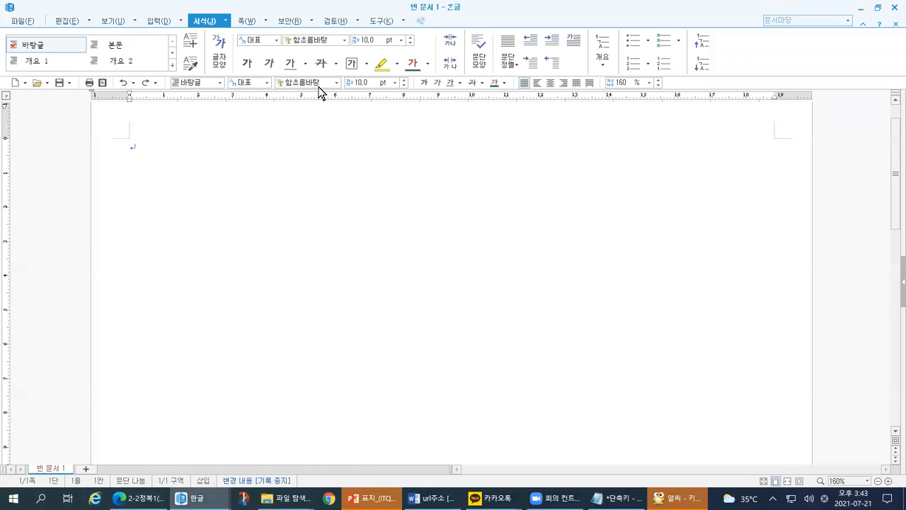
{"action": "type", "text": "바탕"}
{"action": "key", "text": "Return"}
{"action": "scroll", "coordinate": [244, 190], "scroll_direction": "up", "scroll_amount": 2}
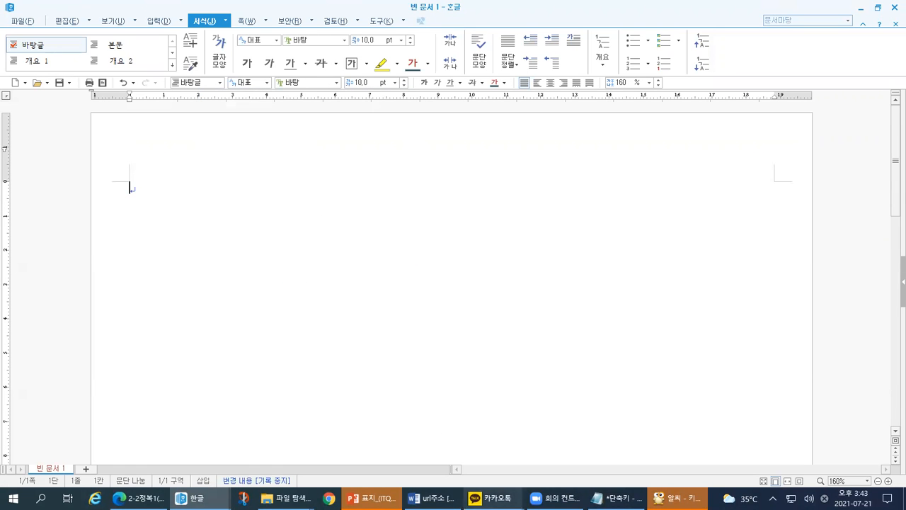
Step: Review the 구역 나누기 shortcut in the notepad, and enter 1. and 2. in the Hangul document with three blank lines between
{"action": "left_click", "coordinate": [618, 498]}
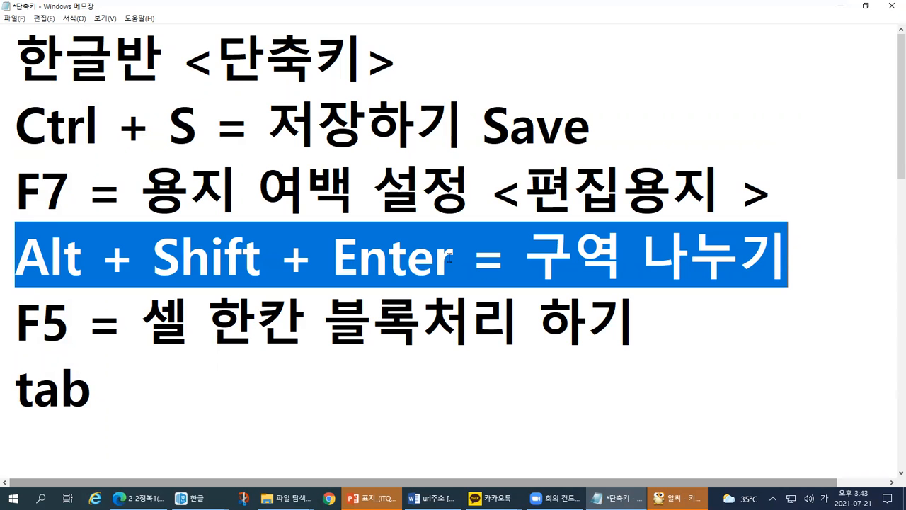
{"action": "key", "text": "alt+Tab"}
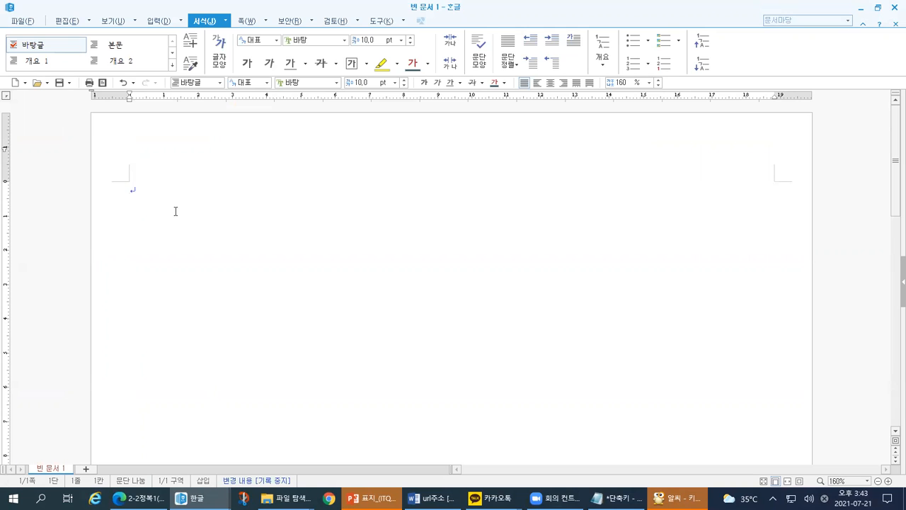
{"action": "type", "text": "1."}
{"action": "key", "text": "Return"}
{"action": "type", "text": "2."}
Step: Circle the numbers 1. and 2., add a check mark by 1., and point an arrow labelled 2. at the last line
{"action": "left_click_drag", "start_coordinate": [220, 48], "coordinate": [220, 80]}
{"action": "left_click", "coordinate": [232, 80]}
{"action": "mouse_move", "coordinate": [284, 190]}
{"action": "left_mouse_down"}
{"action": "mouse_move", "coordinate": [265, 145]}
{"action": "mouse_move", "coordinate": [284, 189]}
{"action": "left_mouse_up"}
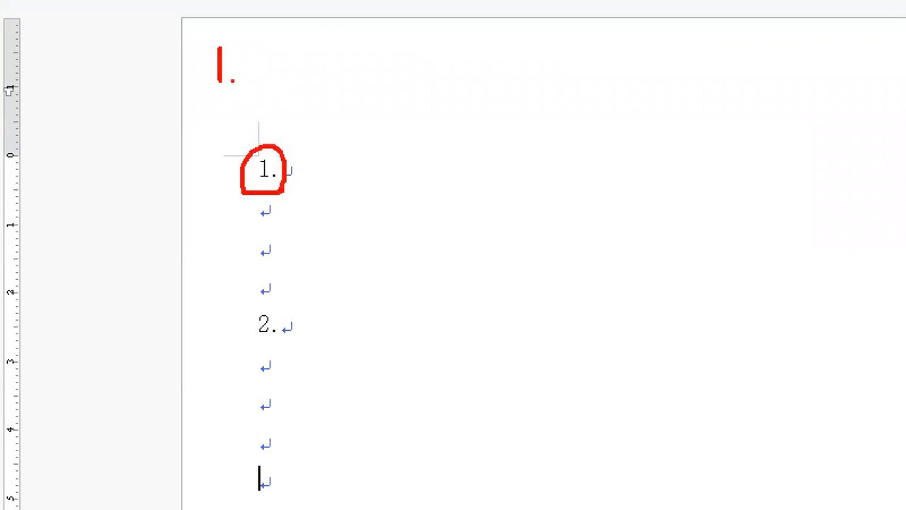
{"action": "mouse_move", "coordinate": [293, 344]}
{"action": "left_mouse_down"}
{"action": "mouse_move", "coordinate": [243, 305]}
{"action": "mouse_move", "coordinate": [305, 344]}
{"action": "left_mouse_up"}
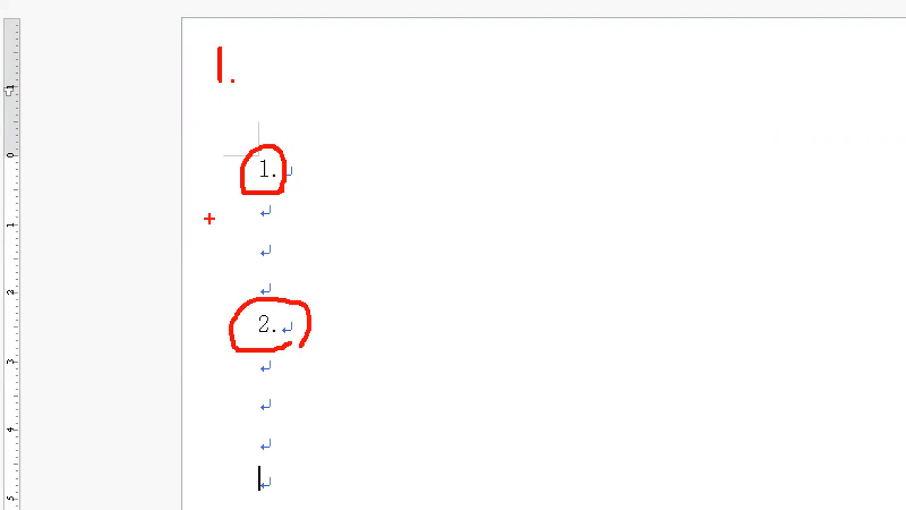
{"action": "left_click_drag", "start_coordinate": [180, 165], "coordinate": [209, 158]}
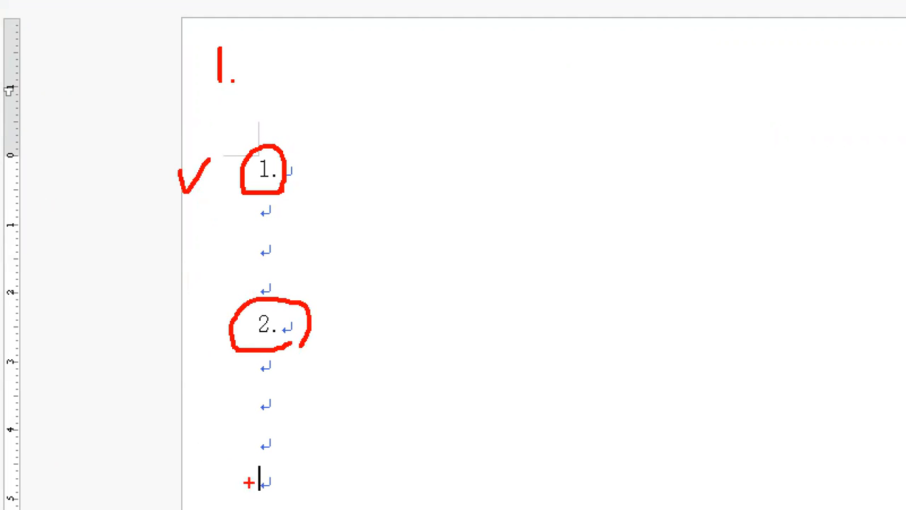
{"action": "left_click_drag", "start_coordinate": [251, 502], "coordinate": [272, 500]}
{"action": "left_click_drag", "start_coordinate": [386, 385], "coordinate": [276, 470]}
{"action": "mouse_move", "coordinate": [278, 428]}
{"action": "left_mouse_down"}
{"action": "mouse_move", "coordinate": [276, 471]}
{"action": "mouse_move", "coordinate": [303, 469]}
{"action": "left_mouse_up"}
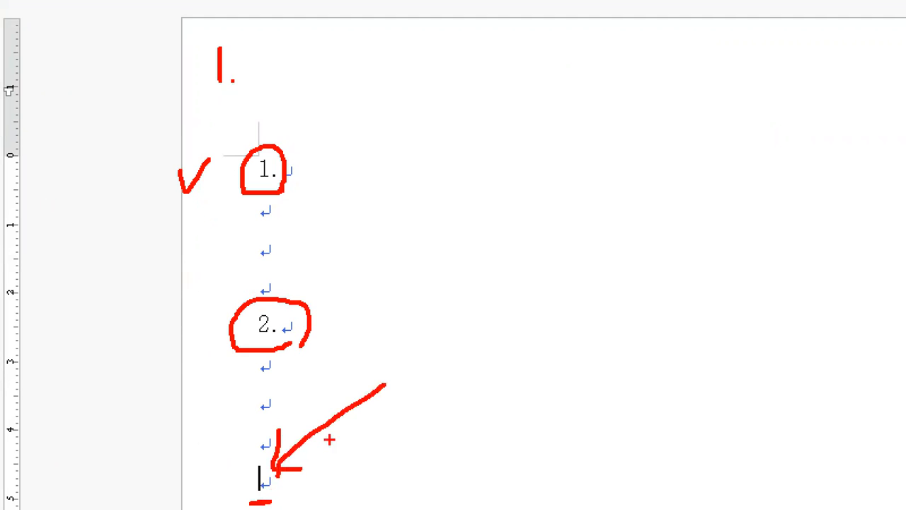
{"action": "mouse_move", "coordinate": [417, 360]}
{"action": "left_mouse_down"}
{"action": "mouse_move", "coordinate": [419, 381]}
{"action": "mouse_move", "coordinate": [450, 390]}
{"action": "left_mouse_up"}
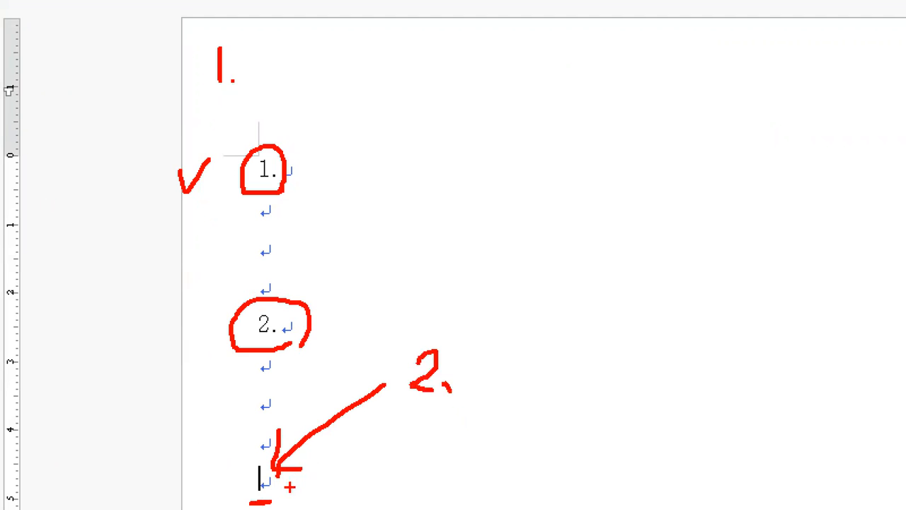
{"action": "key", "text": "Escape"}
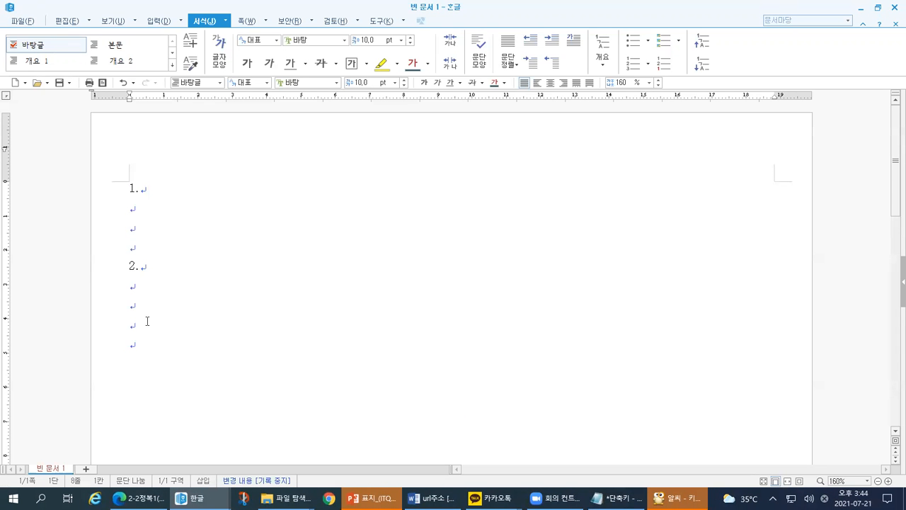
Step: Select all lines containing the sample numbers 1. and 2. and delete them
{"action": "left_click_drag", "start_coordinate": [147, 320], "coordinate": [131, 188]}
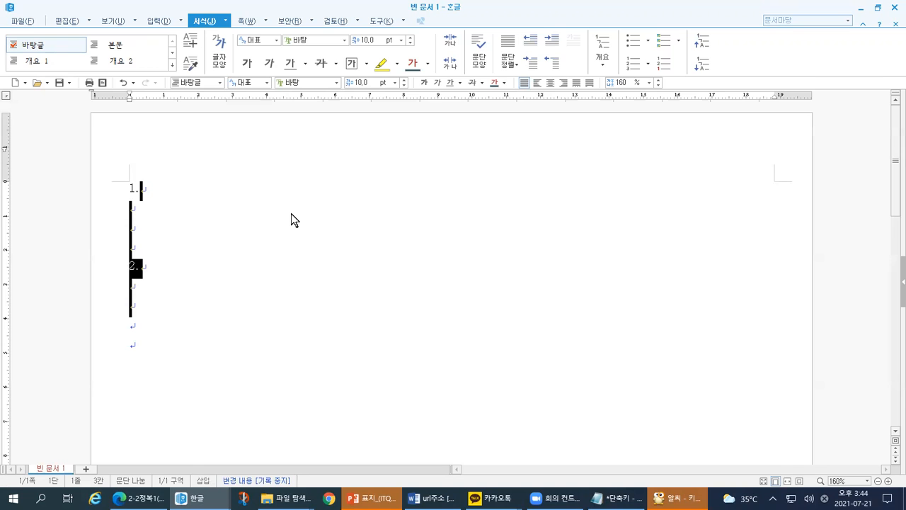
{"action": "key", "text": "Escape"}
{"action": "key", "text": "shift+Down"}
{"action": "key", "text": "shift+Down"}
{"action": "key", "text": "shift+Down"}
{"action": "key", "text": "shift+Down"}
{"action": "key", "text": "shift+Down"}
{"action": "key", "text": "shift+Down"}
{"action": "key", "text": "shift+Down"}
{"action": "key", "text": "shift+Down"}
{"action": "key", "text": "Delete"}
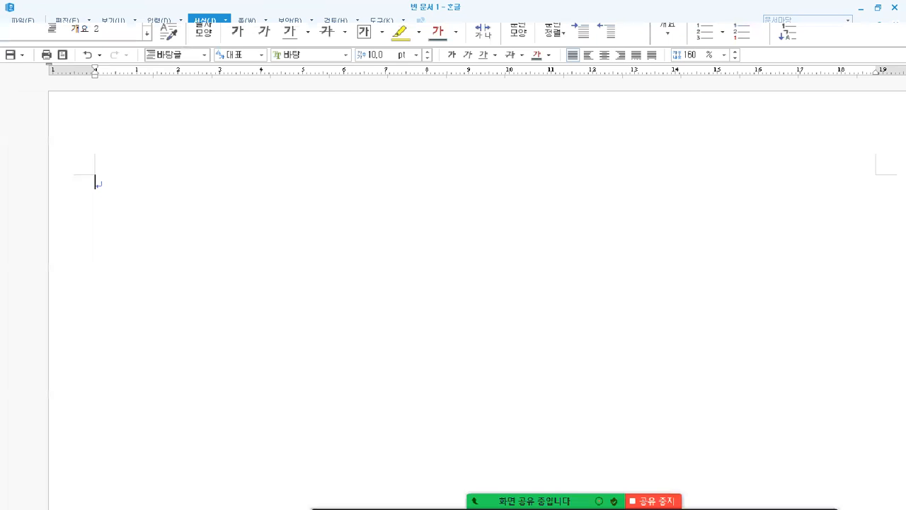
Step: Circle the font name 바탕 and the font size 10.0, and clear the marks
{"action": "mouse_move", "coordinate": [369, 170]}
{"action": "left_mouse_down"}
{"action": "mouse_move", "coordinate": [336, 192]}
{"action": "mouse_move", "coordinate": [344, 129]}
{"action": "mouse_move", "coordinate": [374, 177]}
{"action": "left_mouse_up"}
{"action": "mouse_move", "coordinate": [489, 187]}
{"action": "left_mouse_down"}
{"action": "mouse_move", "coordinate": [453, 157]}
{"action": "mouse_move", "coordinate": [506, 144]}
{"action": "mouse_move", "coordinate": [494, 199]}
{"action": "left_mouse_up"}
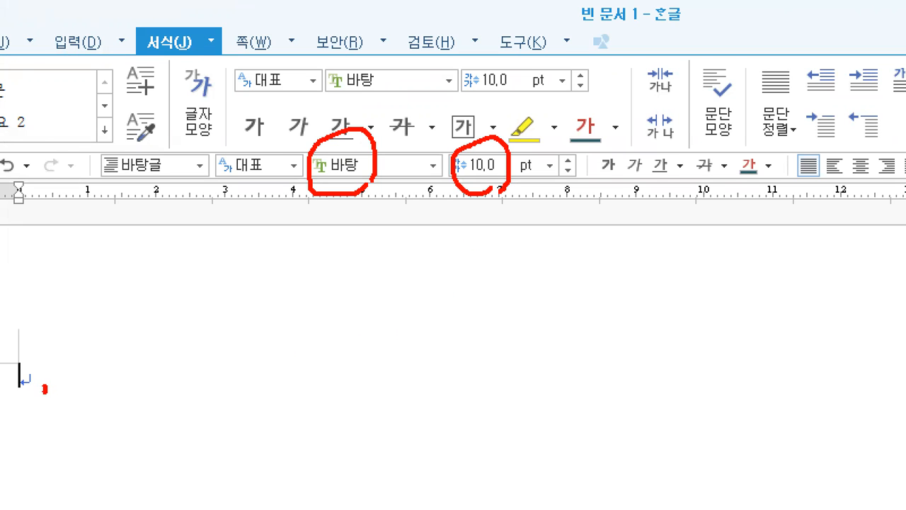
{"action": "key", "text": "Escape"}
Step: Enter 1. and 2. with three blank lines between them, and add blank lines after 2. down to the ninth line
{"action": "type", "text": "1"}
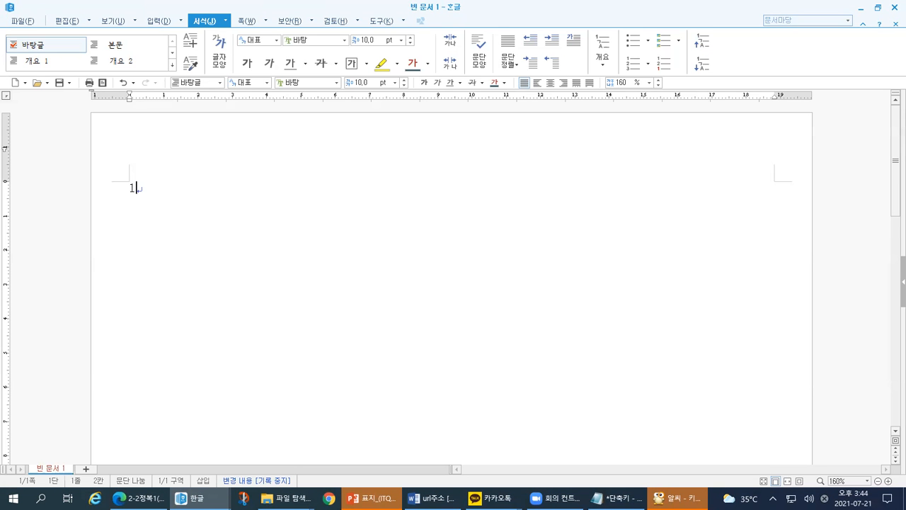
{"action": "type", "text": "."}
{"action": "key", "text": "Return"}
{"action": "key", "text": "Return"}
{"action": "key", "text": "Return"}
{"action": "type", "text": "2."}
{"action": "key", "text": "Return"}
{"action": "key", "text": "Return"}
Step: Mark the blank lines below 1. and below 2. with vertical strokes, and add a check mark beside the line under 1
{"action": "key", "text": "ctrl+1"}
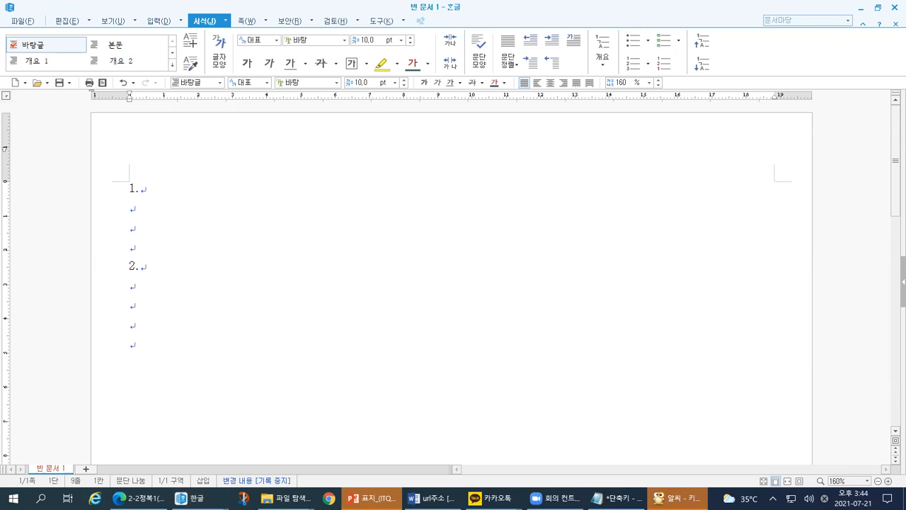
{"action": "left_click", "coordinate": [32, 197]}
{"action": "left_click_drag", "start_coordinate": [215, 210], "coordinate": [217, 298]}
{"action": "left_click_drag", "start_coordinate": [211, 361], "coordinate": [210, 470]}
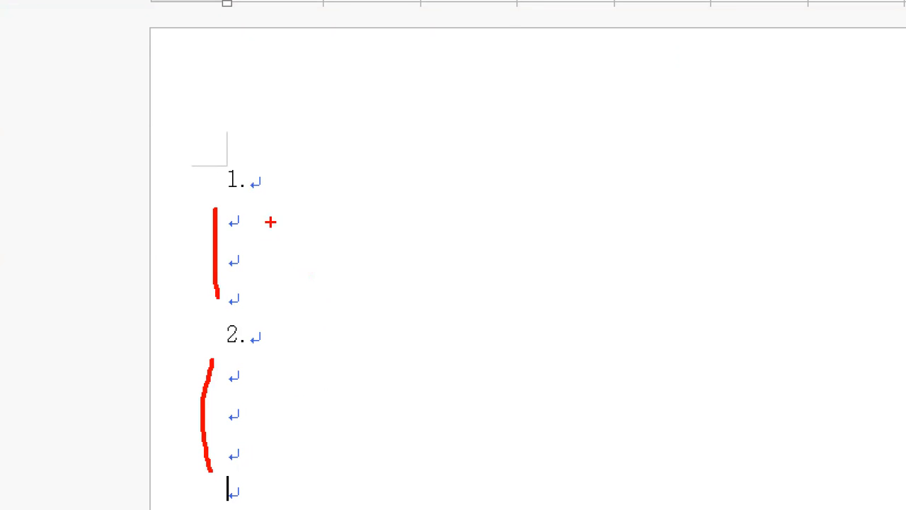
{"action": "mouse_move", "coordinate": [255, 221]}
{"action": "left_mouse_down"}
{"action": "mouse_move", "coordinate": [260, 238]}
{"action": "mouse_move", "coordinate": [287, 207]}
{"action": "left_mouse_up"}
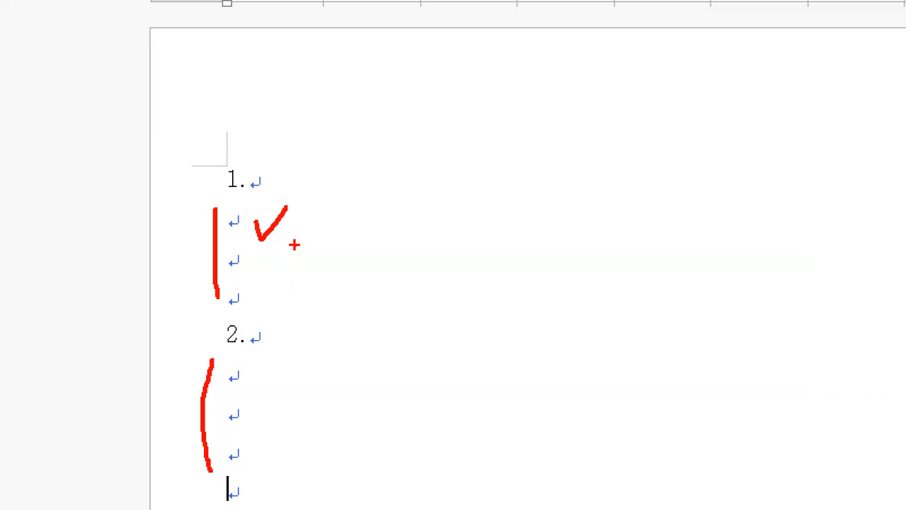
{"action": "key", "text": "Escape"}
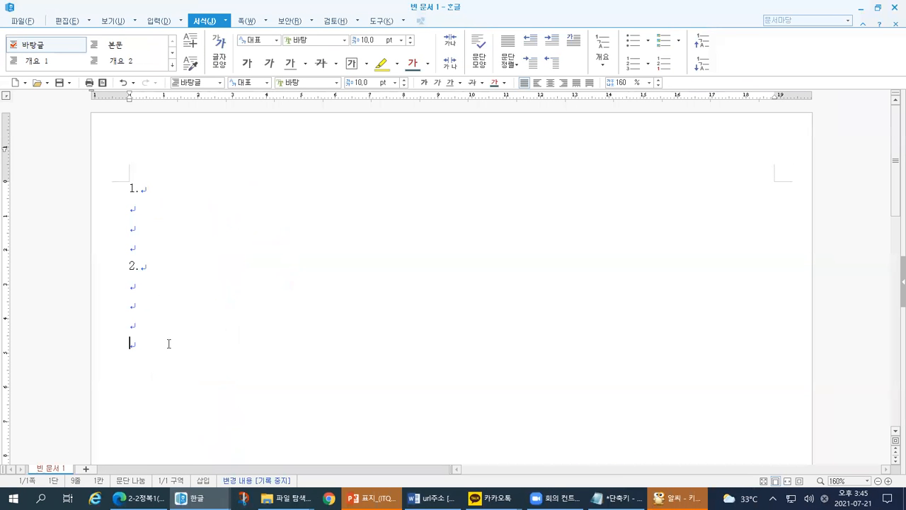
Step: Underline 1. and 2., draw a circled 1 on the last line, and write 2. beside it
{"action": "key", "text": "ctrl+1"}
{"action": "left_click_drag", "start_coordinate": [127, 193], "coordinate": [140, 192]}
{"action": "left_click_drag", "start_coordinate": [231, 254], "coordinate": [260, 254]}
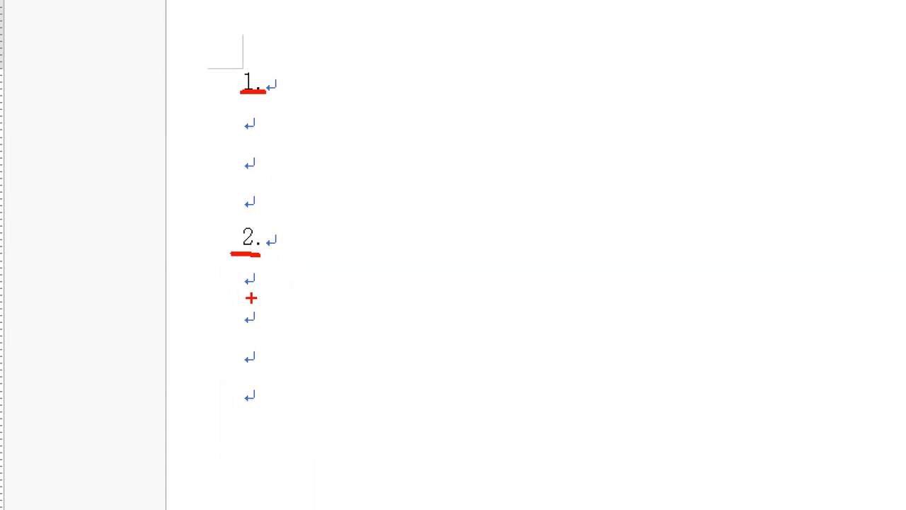
{"action": "mouse_move", "coordinate": [257, 412]}
{"action": "left_mouse_down"}
{"action": "mouse_move", "coordinate": [224, 405]}
{"action": "mouse_move", "coordinate": [270, 388]}
{"action": "mouse_move", "coordinate": [242, 389]}
{"action": "left_mouse_up"}
{"action": "mouse_move", "coordinate": [363, 390]}
{"action": "left_mouse_down"}
{"action": "mouse_move", "coordinate": [384, 392]}
{"action": "mouse_move", "coordinate": [388, 414]}
{"action": "left_mouse_up"}
{"action": "left_click", "coordinate": [402, 416]}
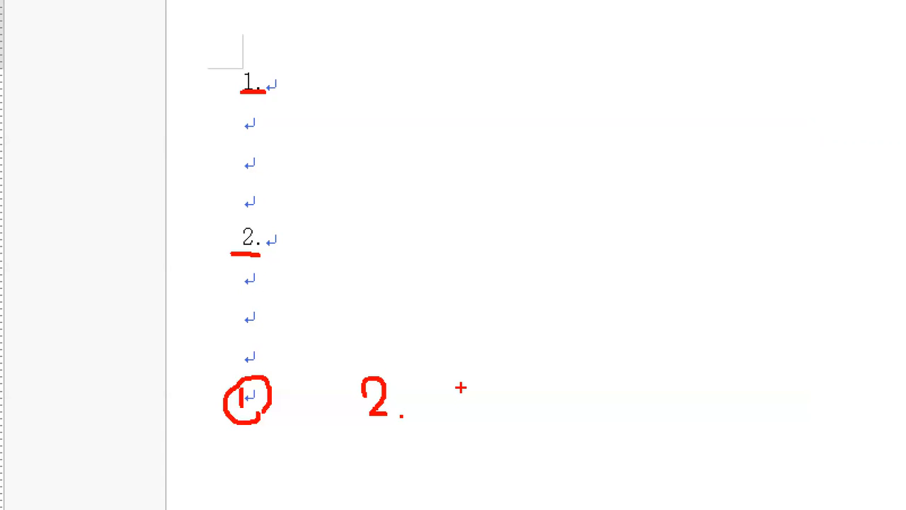
{"action": "key", "text": "Escape"}
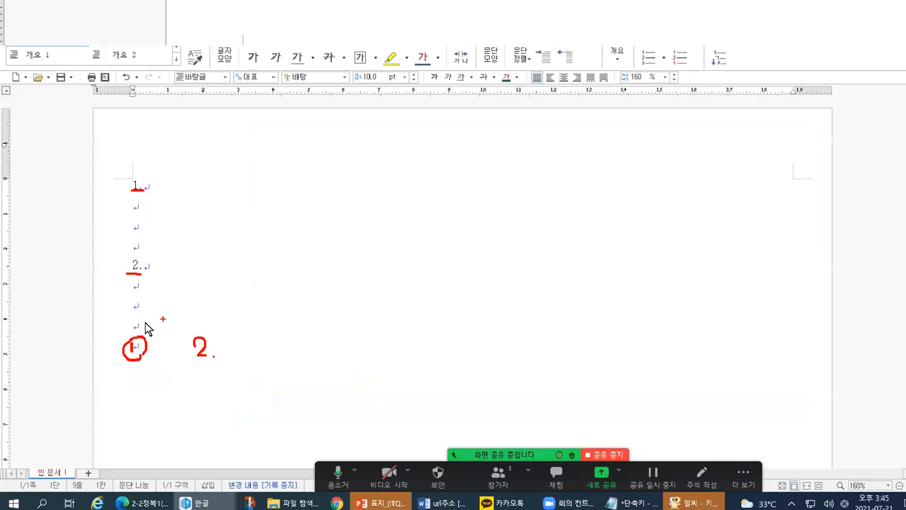
Step: Underline both question numbers, tick each blank line, and box a 1. at the last line with an arrow pointing to it
{"action": "key", "text": "ctrl+1"}
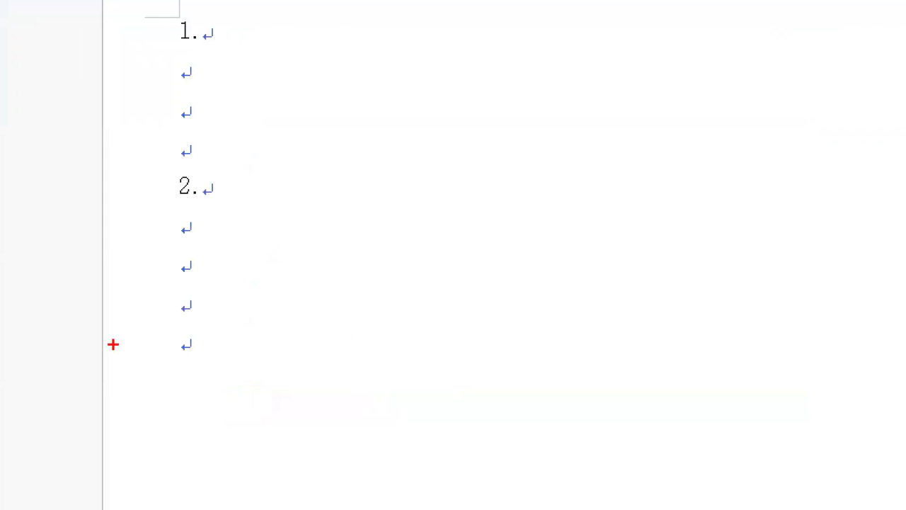
{"action": "left_click_drag", "start_coordinate": [126, 337], "coordinate": [124, 351]}
{"action": "left_click", "coordinate": [182, 364]}
{"action": "left_click_drag", "start_coordinate": [158, 47], "coordinate": [207, 39]}
{"action": "left_click_drag", "start_coordinate": [161, 207], "coordinate": [194, 196]}
{"action": "mouse_move", "coordinate": [204, 56]}
{"action": "left_mouse_down"}
{"action": "mouse_move", "coordinate": [196, 81]}
{"action": "mouse_move", "coordinate": [203, 128]}
{"action": "left_mouse_up"}
{"action": "left_click_drag", "start_coordinate": [217, 150], "coordinate": [210, 170]}
{"action": "mouse_move", "coordinate": [217, 225]}
{"action": "left_mouse_down"}
{"action": "mouse_move", "coordinate": [204, 249]}
{"action": "mouse_move", "coordinate": [212, 285]}
{"action": "left_mouse_up"}
{"action": "left_click", "coordinate": [220, 307]}
{"action": "mouse_move", "coordinate": [197, 384]}
{"action": "left_mouse_down"}
{"action": "mouse_move", "coordinate": [138, 328]}
{"action": "mouse_move", "coordinate": [206, 364]}
{"action": "mouse_move", "coordinate": [266, 345]}
{"action": "mouse_move", "coordinate": [206, 345]}
{"action": "mouse_move", "coordinate": [225, 365]}
{"action": "left_mouse_up"}
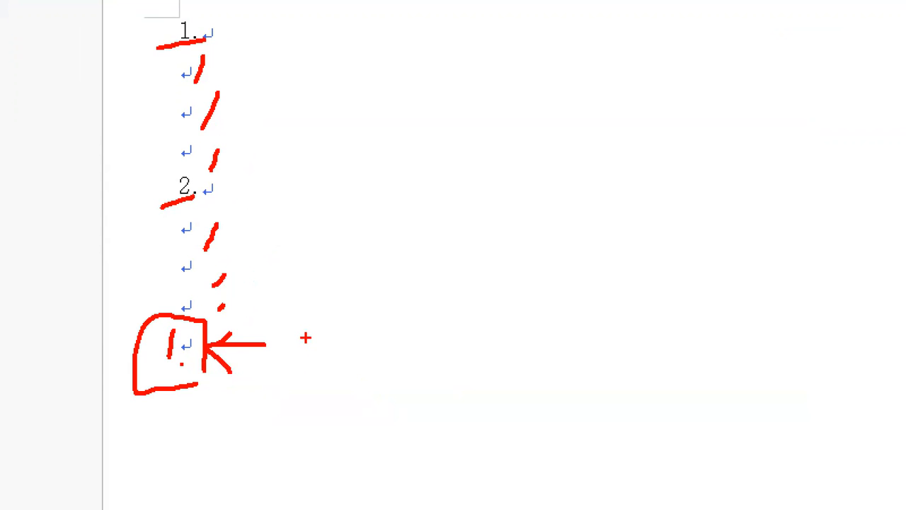
{"action": "key", "text": "Escape"}
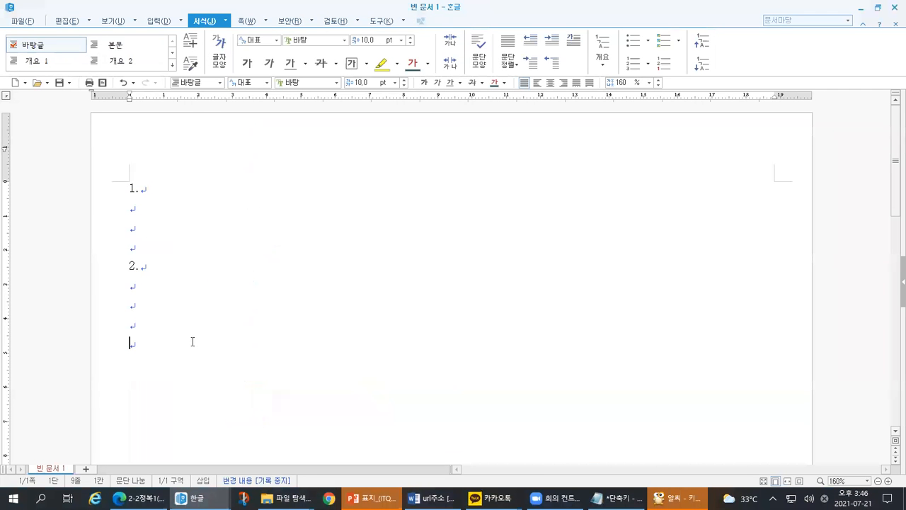
Step: Insert a section break at the last line, and outline the first page's lower corner with a handwritten 1
{"action": "key", "text": "alt+shift+Return"}
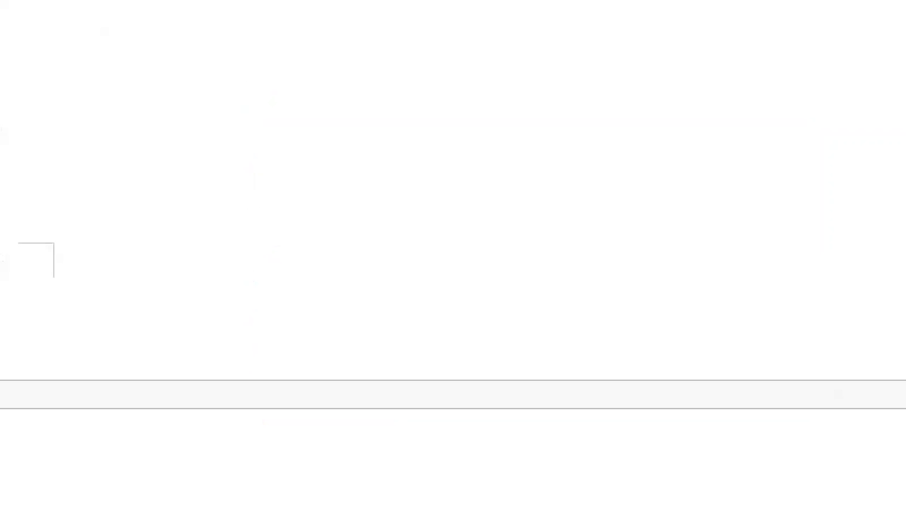
{"action": "mouse_move", "coordinate": [67, 206]}
{"action": "left_mouse_down"}
{"action": "mouse_move", "coordinate": [44, 370]}
{"action": "mouse_move", "coordinate": [162, 463]}
{"action": "mouse_move", "coordinate": [320, 468]}
{"action": "left_mouse_up"}
{"action": "left_click_drag", "start_coordinate": [152, 33], "coordinate": [152, 96]}
{"action": "left_click", "coordinate": [170, 89]}
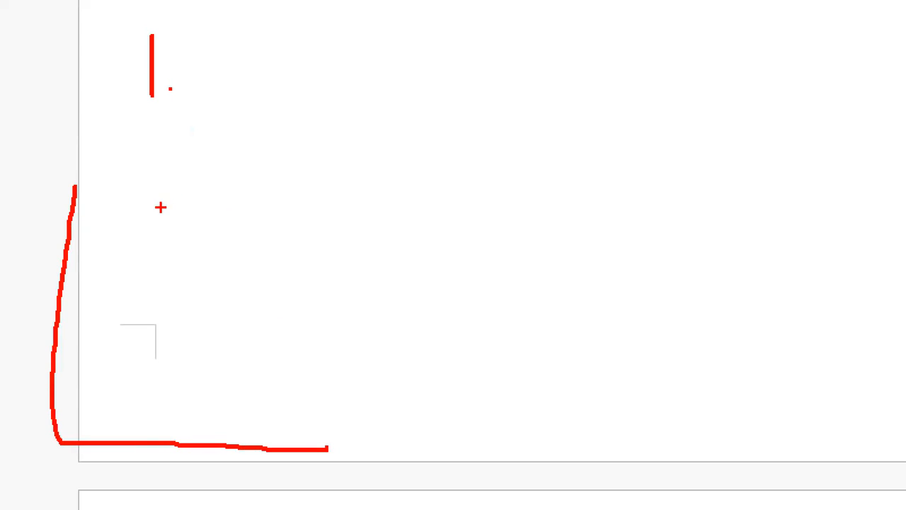
{"action": "mouse_move", "coordinate": [114, 477]}
{"action": "left_mouse_down"}
{"action": "mouse_move", "coordinate": [55, 479]}
{"action": "mouse_move", "coordinate": [55, 508]}
{"action": "left_mouse_up"}
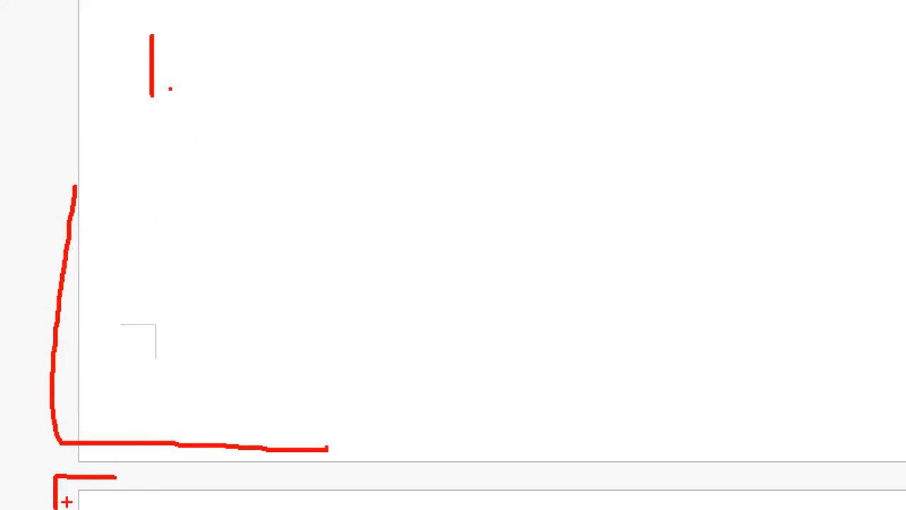
{"action": "key", "text": "Escape"}
Step: Outline the second page's upper corner, label it 2., and handwrite 3. and 4. where the question numbers go
{"action": "key", "text": "ctrl+1"}
{"action": "left_click", "coordinate": [222, 272]}
{"action": "mouse_move", "coordinate": [254, 270]}
{"action": "left_mouse_down"}
{"action": "mouse_move", "coordinate": [103, 254]}
{"action": "mouse_move", "coordinate": [97, 384]}
{"action": "left_mouse_up"}
{"action": "mouse_move", "coordinate": [184, 318]}
{"action": "left_mouse_down"}
{"action": "mouse_move", "coordinate": [190, 330]}
{"action": "mouse_move", "coordinate": [222, 333]}
{"action": "left_mouse_up"}
{"action": "left_click", "coordinate": [228, 323]}
{"action": "mouse_move", "coordinate": [210, 400]}
{"action": "left_mouse_down"}
{"action": "mouse_move", "coordinate": [221, 418]}
{"action": "mouse_move", "coordinate": [212, 436]}
{"action": "mouse_move", "coordinate": [221, 467]}
{"action": "mouse_move", "coordinate": [257, 478]}
{"action": "left_mouse_up"}
{"action": "left_click", "coordinate": [258, 433]}
{"action": "left_click_drag", "start_coordinate": [241, 461], "coordinate": [243, 487]}
{"action": "left_click", "coordinate": [262, 485]}
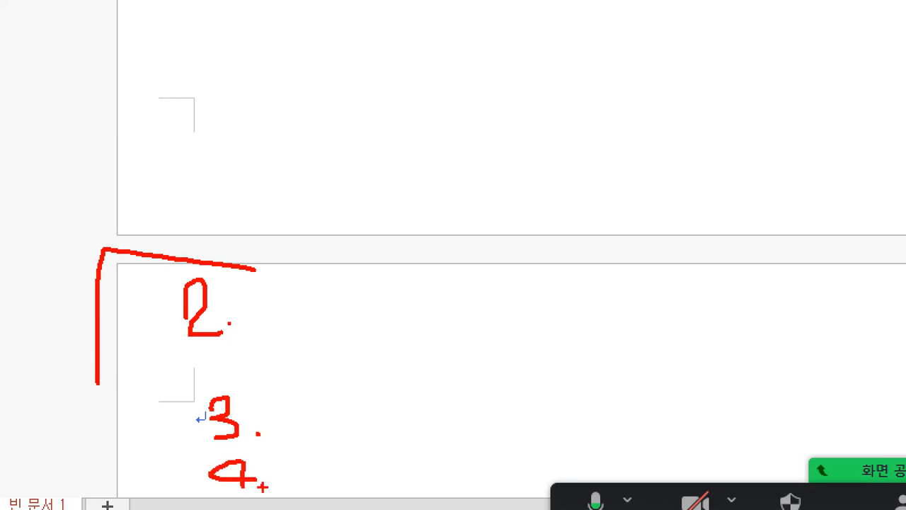
Step: Enter 3. and 4. on the second page with three blank lines between them and four blank lines after 4
{"action": "scroll", "coordinate": [247, 287], "scroll_direction": "down", "scroll_amount": 5}
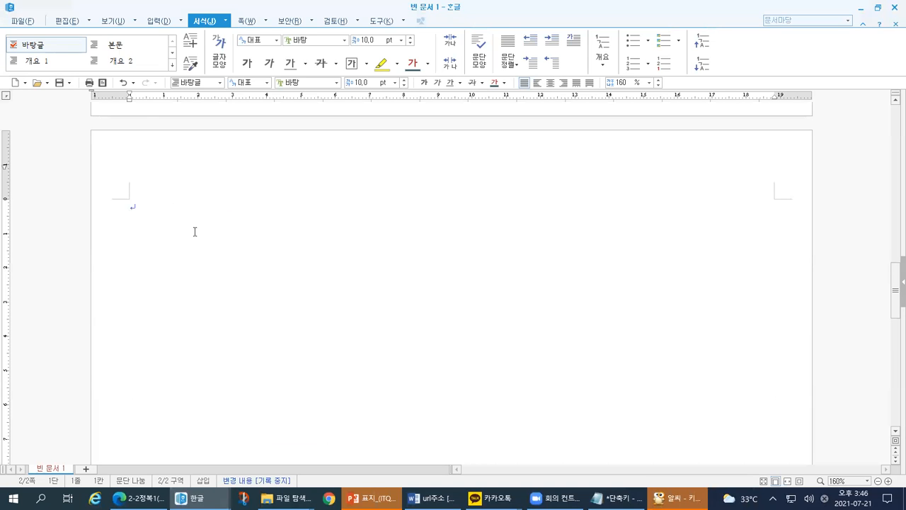
{"action": "type", "text": "3."}
{"action": "key", "text": "Return"}
{"action": "type", "text": "4."}
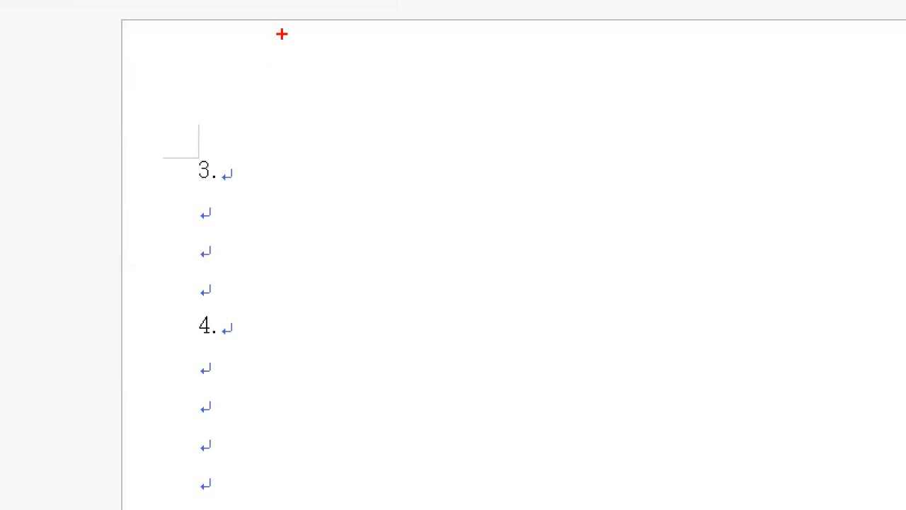
Step: Outline the second page's corner, underline 3. and 4., and circle a handwritten 1. on the last line
{"action": "left_click_drag", "start_coordinate": [171, 137], "coordinate": [80, 200]}
{"action": "left_click_drag", "start_coordinate": [101, 160], "coordinate": [95, 200]}
{"action": "left_click_drag", "start_coordinate": [187, 194], "coordinate": [236, 193]}
{"action": "left_click_drag", "start_coordinate": [172, 346], "coordinate": [241, 346]}
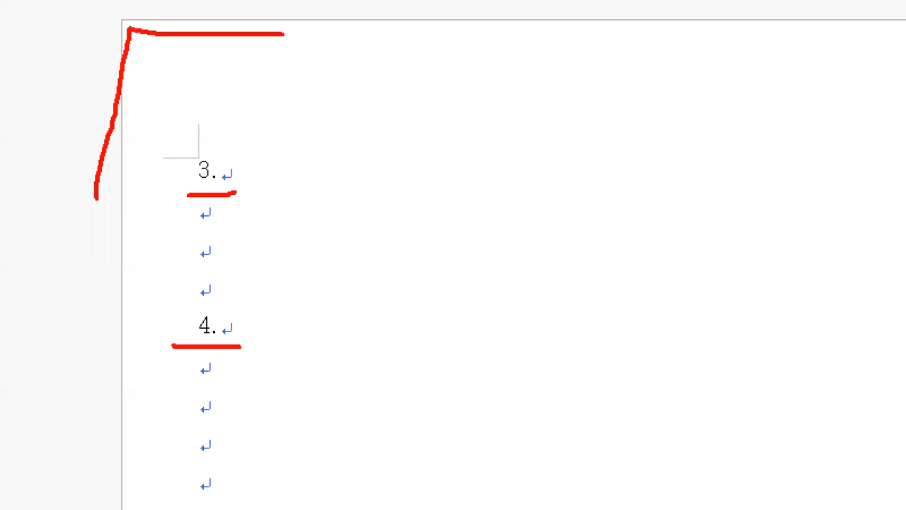
{"action": "mouse_move", "coordinate": [185, 476]}
{"action": "left_mouse_down"}
{"action": "mouse_move", "coordinate": [182, 501]}
{"action": "mouse_move", "coordinate": [193, 504]}
{"action": "mouse_move", "coordinate": [204, 461]}
{"action": "mouse_move", "coordinate": [201, 493]}
{"action": "left_mouse_up"}
{"action": "left_click", "coordinate": [188, 487]}
{"action": "left_click", "coordinate": [188, 497]}
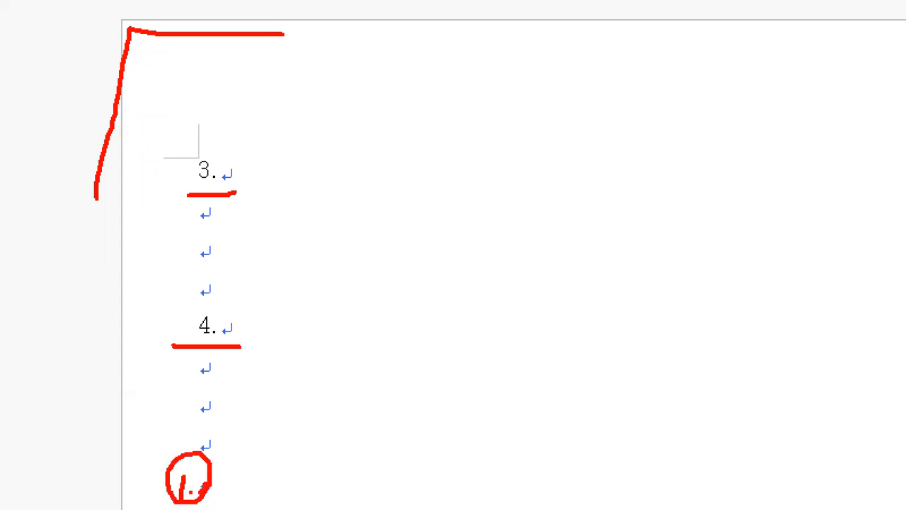
{"action": "mouse_move", "coordinate": [223, 132]}
{"action": "left_mouse_down"}
{"action": "mouse_move", "coordinate": [227, 156]}
{"action": "mouse_move", "coordinate": [250, 135]}
{"action": "left_mouse_up"}
{"action": "key", "text": "Escape"}
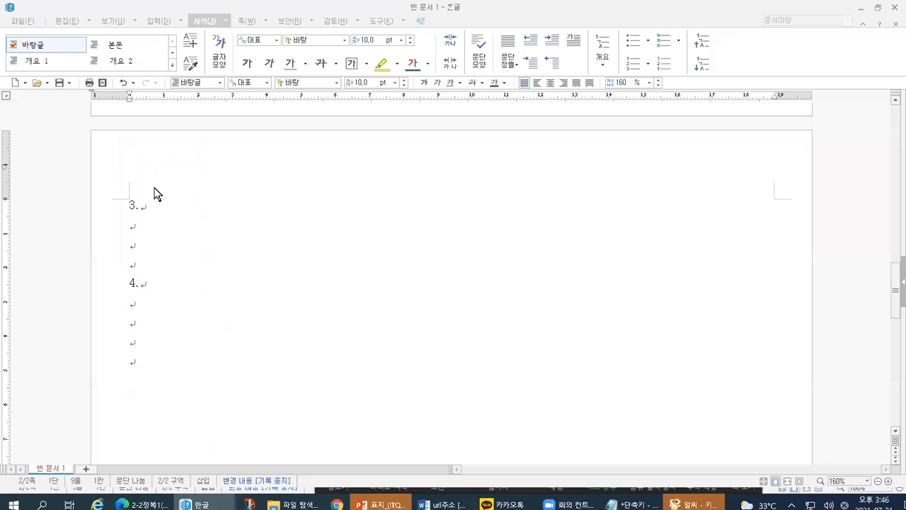
Step: Switch to GW07-13A.pdf in the browser and bring questions 3 and 4 on page 2 into view
{"action": "key", "text": "alt+Tab"}
{"action": "left_click", "coordinate": [557, 149]}
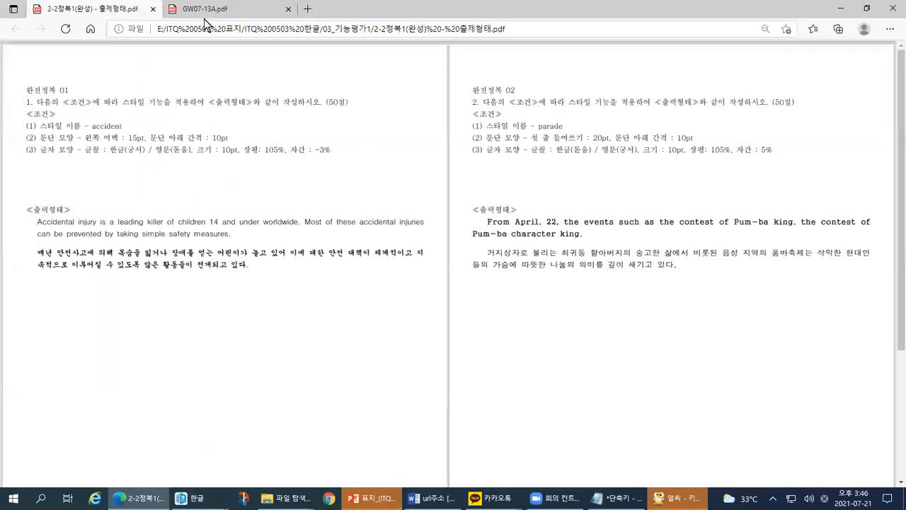
{"action": "key", "text": "ctrl+Tab"}
{"action": "scroll", "coordinate": [553, 184], "scroll_direction": "down", "scroll_amount": 15}
{"action": "scroll", "coordinate": [177, 166], "scroll_direction": "up", "scroll_amount": 1}
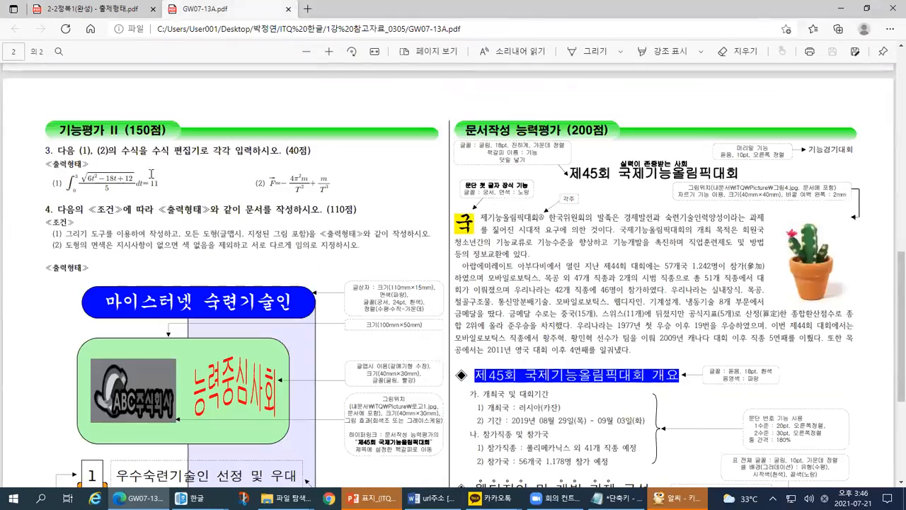
Step: Underline the numbers 3. and 4. in the exam sheet, check question 3, and circle its item (1)
{"action": "key", "text": "ctrl+1"}
{"action": "left_click", "coordinate": [79, 156]}
{"action": "left_click_drag", "start_coordinate": [82, 150], "coordinate": [106, 149]}
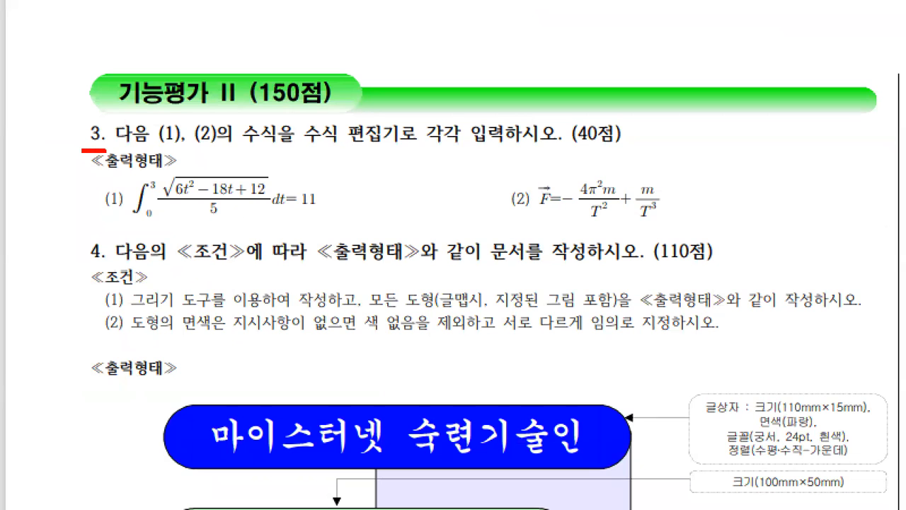
{"action": "left_click_drag", "start_coordinate": [85, 263], "coordinate": [106, 263]}
{"action": "left_click_drag", "start_coordinate": [83, 115], "coordinate": [100, 109]}
{"action": "mouse_move", "coordinate": [110, 214]}
{"action": "left_mouse_down"}
{"action": "mouse_move", "coordinate": [103, 188]}
{"action": "mouse_move", "coordinate": [131, 195]}
{"action": "mouse_move", "coordinate": [103, 228]}
{"action": "left_mouse_up"}
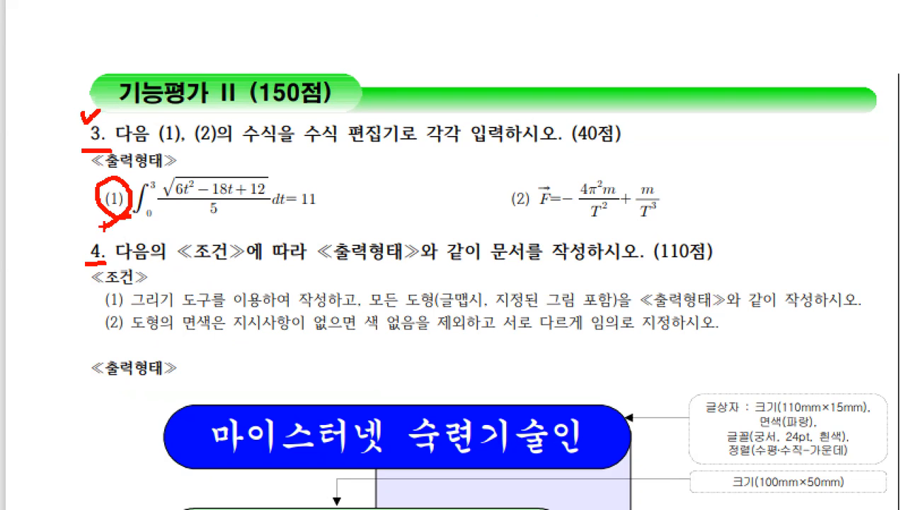
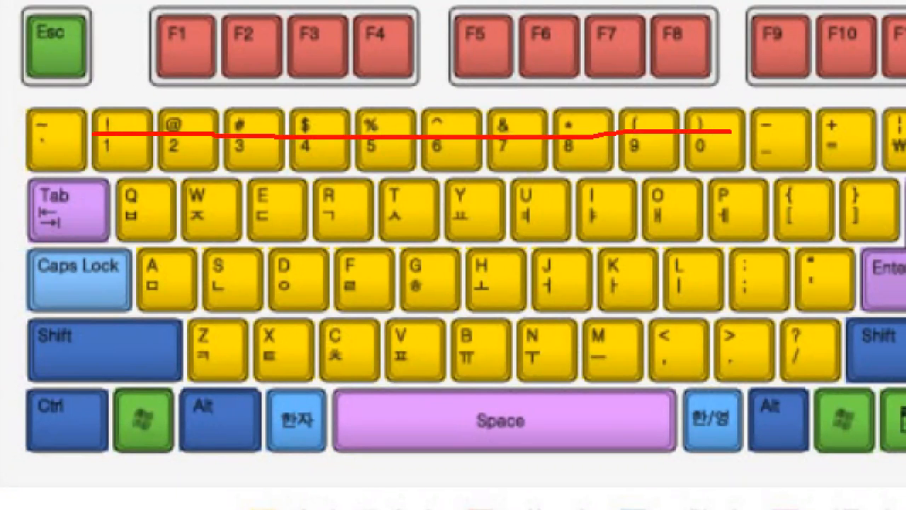
Step: Mark the Shift key and the parentheses on the 9 and 0 keys in the keyboard image, and clear the marks
{"action": "mouse_move", "coordinate": [69, 358]}
{"action": "left_mouse_down"}
{"action": "mouse_move", "coordinate": [31, 305]}
{"action": "mouse_move", "coordinate": [73, 365]}
{"action": "left_mouse_up"}
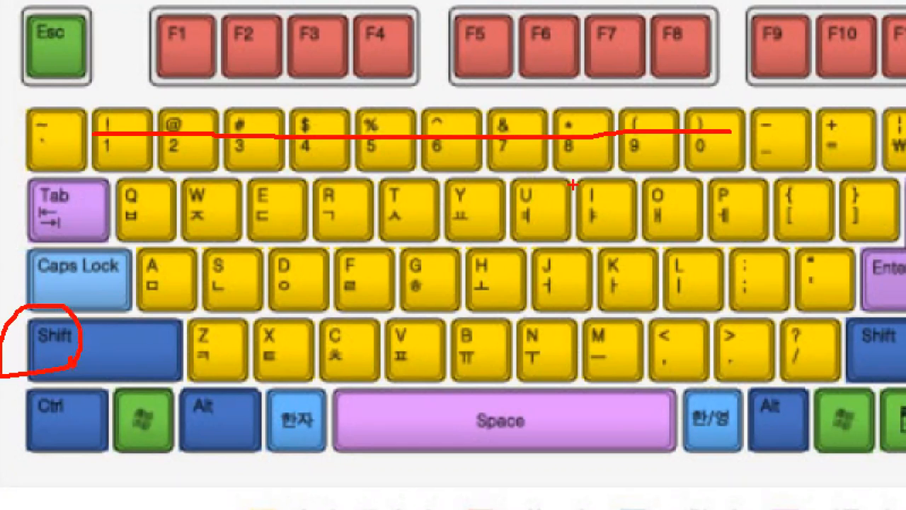
{"action": "left_click_drag", "start_coordinate": [645, 145], "coordinate": [724, 148]}
{"action": "left_click_drag", "start_coordinate": [643, 100], "coordinate": [739, 99]}
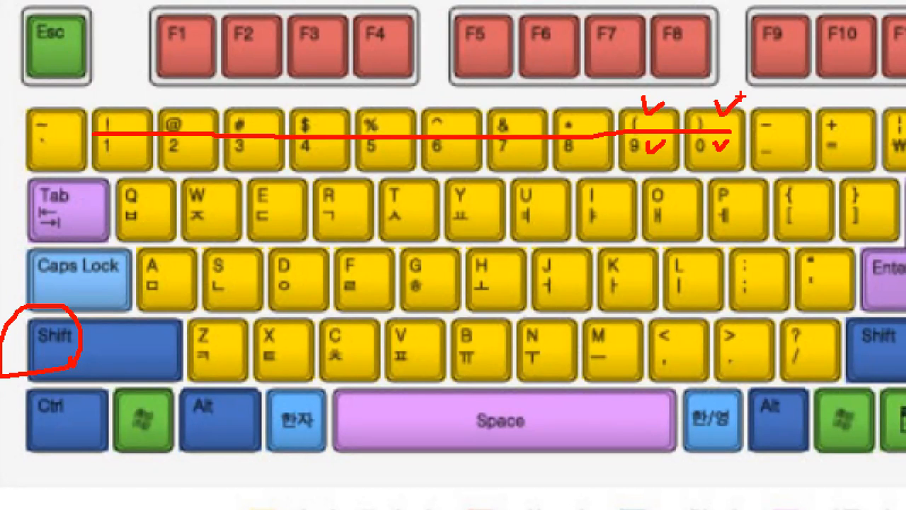
{"action": "left_click_drag", "start_coordinate": [99, 328], "coordinate": [87, 352]}
{"action": "left_click_drag", "start_coordinate": [124, 329], "coordinate": [108, 347]}
{"action": "left_click", "coordinate": [644, 153]}
{"action": "left_click", "coordinate": [706, 155]}
{"action": "left_click_drag", "start_coordinate": [653, 30], "coordinate": [646, 86]}
{"action": "mouse_move", "coordinate": [691, 24]}
{"action": "left_mouse_down"}
{"action": "mouse_move", "coordinate": [703, 80]}
{"action": "mouse_move", "coordinate": [693, 90]}
{"action": "left_mouse_up"}
{"action": "key", "text": "Escape"}
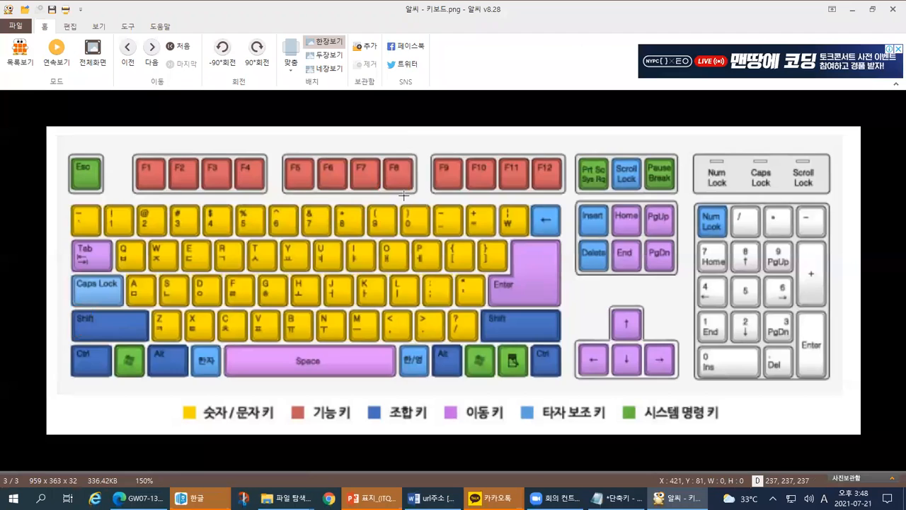
Step: Switch back to the Hangul document and enter (1) on the line below 3
{"action": "key", "text": "alt+Tab"}
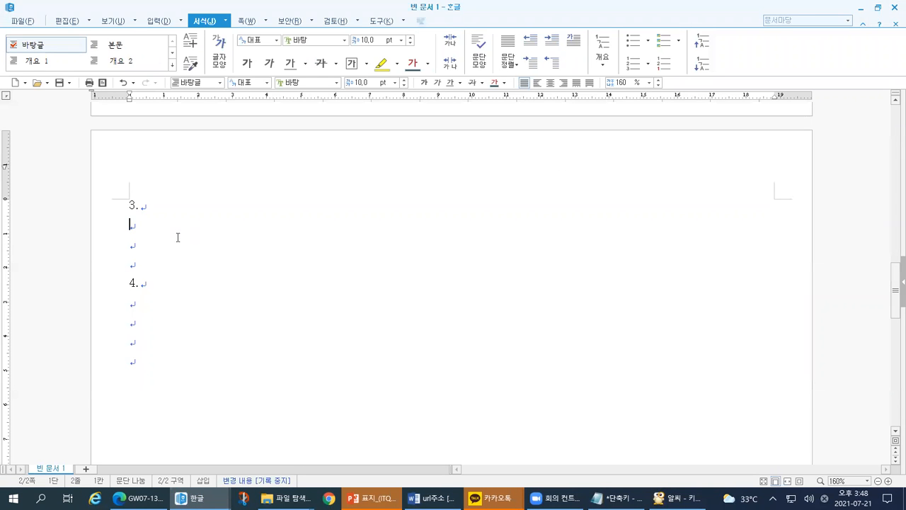
{"action": "type", "text": "(1)"}
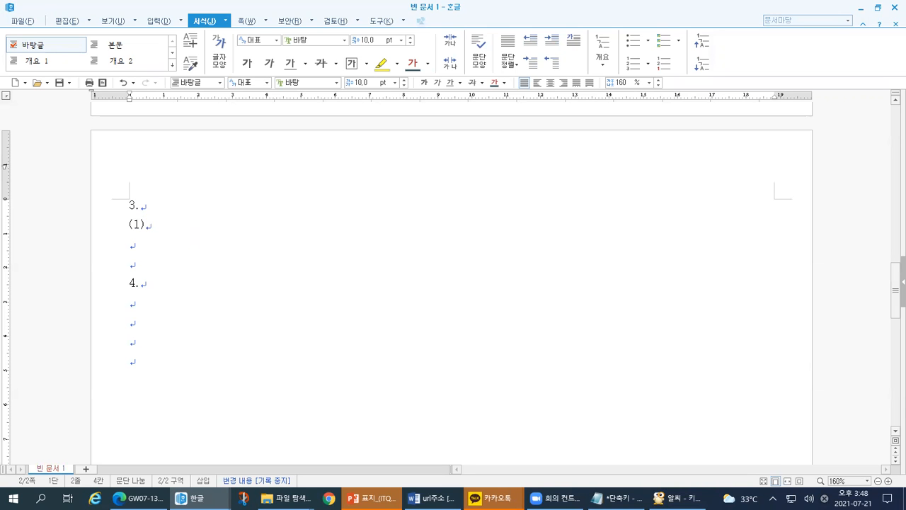
Step: Underline (1), handwrite (2) on the same line, and mark the gap between them with a curve and several ticks
{"action": "left_click_drag", "start_coordinate": [123, 235], "coordinate": [140, 236]}
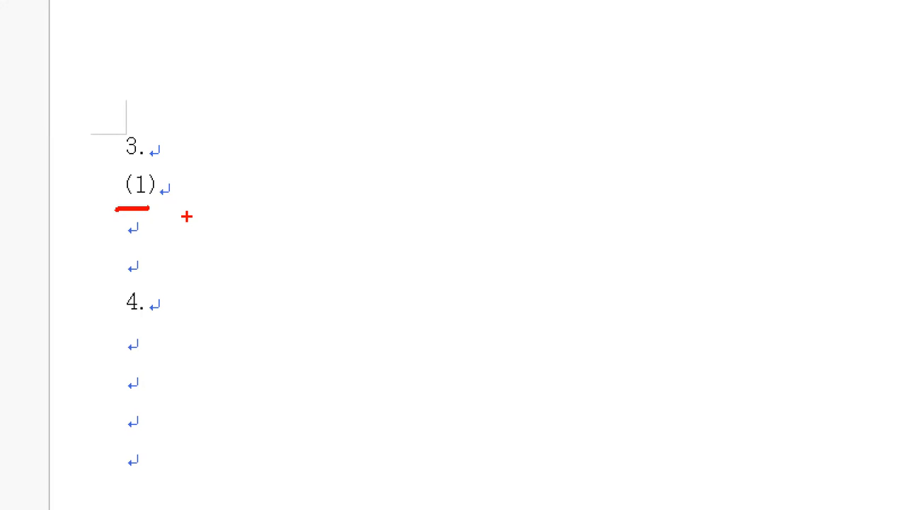
{"action": "mouse_move", "coordinate": [312, 174]}
{"action": "left_mouse_down"}
{"action": "mouse_move", "coordinate": [305, 206]}
{"action": "mouse_move", "coordinate": [349, 188]}
{"action": "mouse_move", "coordinate": [344, 207]}
{"action": "left_mouse_up"}
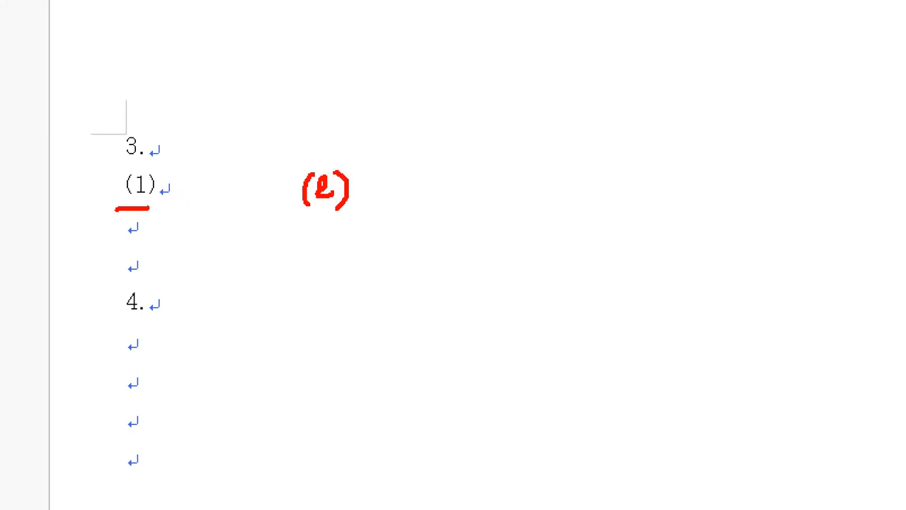
{"action": "mouse_move", "coordinate": [149, 201]}
{"action": "left_mouse_down"}
{"action": "mouse_move", "coordinate": [164, 209]}
{"action": "mouse_move", "coordinate": [303, 205]}
{"action": "left_mouse_up"}
{"action": "left_click_drag", "start_coordinate": [205, 174], "coordinate": [195, 190]}
{"action": "mouse_move", "coordinate": [248, 180]}
{"action": "left_mouse_down"}
{"action": "mouse_move", "coordinate": [247, 191]}
{"action": "mouse_move", "coordinate": [283, 185]}
{"action": "left_mouse_up"}
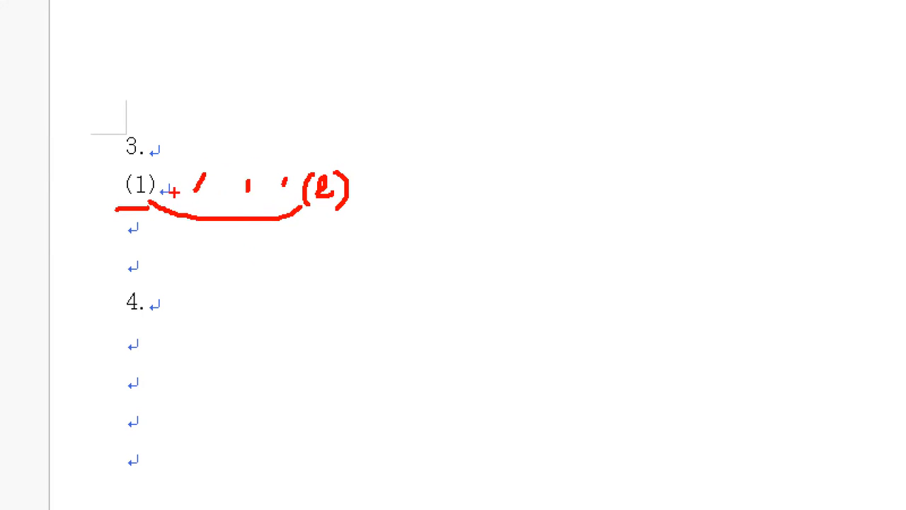
{"action": "mouse_move", "coordinate": [167, 170]}
{"action": "left_mouse_down"}
{"action": "mouse_move", "coordinate": [199, 180]}
{"action": "mouse_move", "coordinate": [239, 164]}
{"action": "mouse_move", "coordinate": [270, 170]}
{"action": "left_mouse_up"}
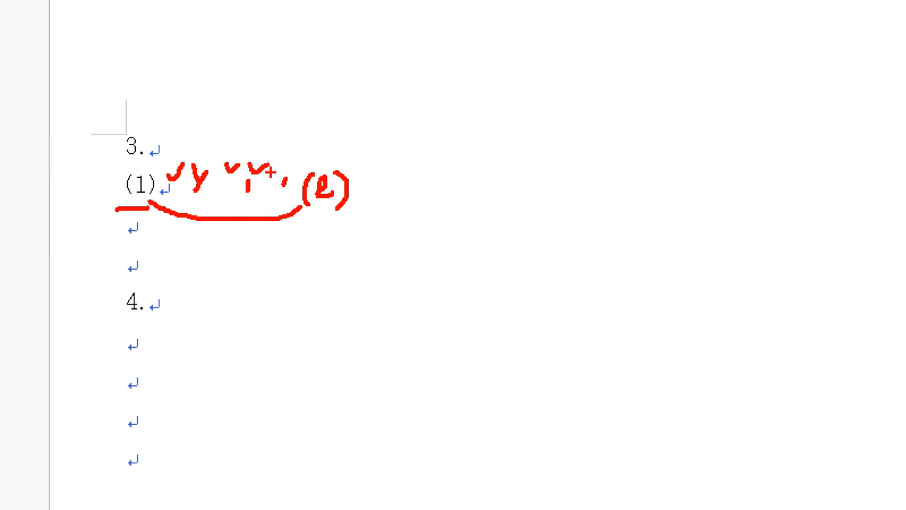
Step: Switch to the 단축키 notes in Notepad and select the word tab on the line below the F5 entry
{"action": "key", "text": "alt+Tab"}
{"action": "left_click", "coordinate": [555, 179]}
{"action": "left_click_drag", "start_coordinate": [110, 383], "coordinate": [7, 388]}
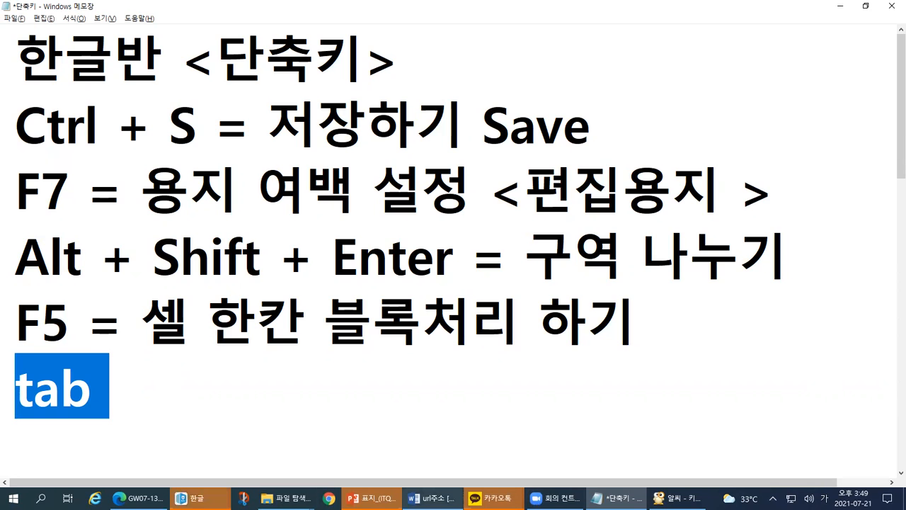
Step: Switch to the keyboard image, circle the Tab key, handwrite (1) and (2) above the keys, and join them with three curves
{"action": "key", "text": "alt+Tab"}
{"action": "key", "text": "alt+Tab"}
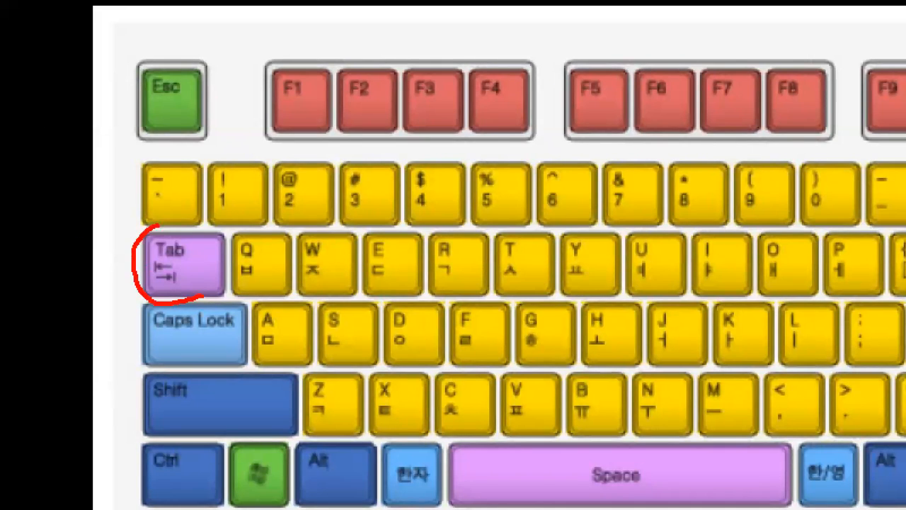
{"action": "mouse_move", "coordinate": [140, 13]}
{"action": "left_mouse_down"}
{"action": "mouse_move", "coordinate": [135, 43]}
{"action": "mouse_move", "coordinate": [122, 44]}
{"action": "left_mouse_up"}
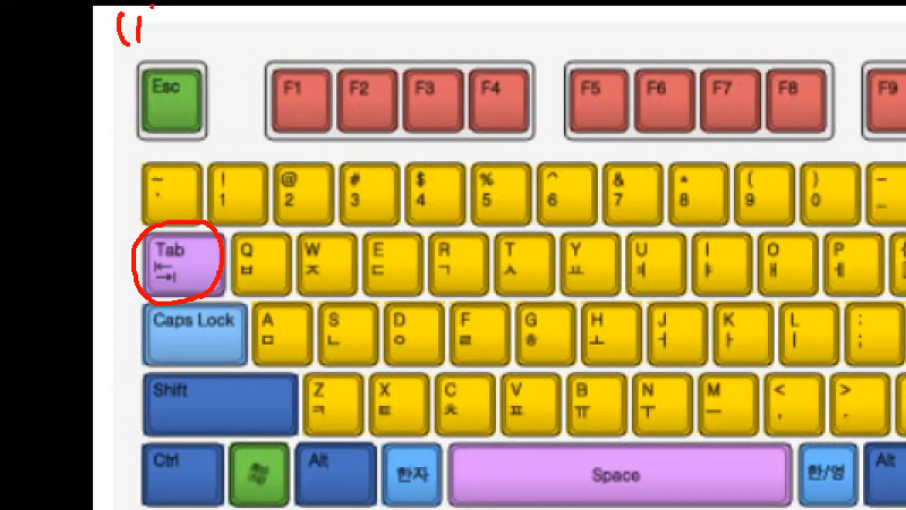
{"action": "left_click_drag", "start_coordinate": [155, 7], "coordinate": [156, 47]}
{"action": "left_click_drag", "start_coordinate": [327, 1], "coordinate": [328, 48]}
{"action": "left_click_drag", "start_coordinate": [330, 17], "coordinate": [347, 45]}
{"action": "left_click_drag", "start_coordinate": [351, 7], "coordinate": [356, 52]}
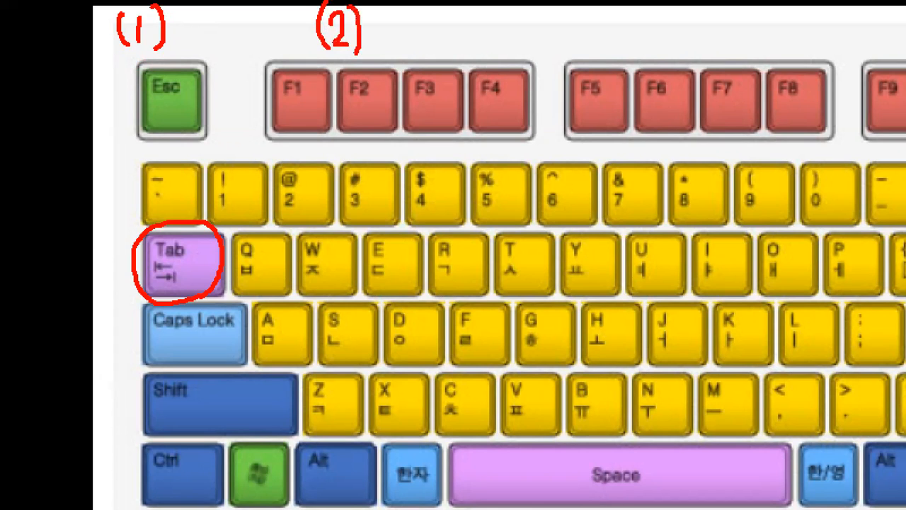
{"action": "mouse_move", "coordinate": [167, 51]}
{"action": "left_mouse_down"}
{"action": "mouse_move", "coordinate": [268, 54]}
{"action": "mouse_move", "coordinate": [304, 39]}
{"action": "left_mouse_up"}
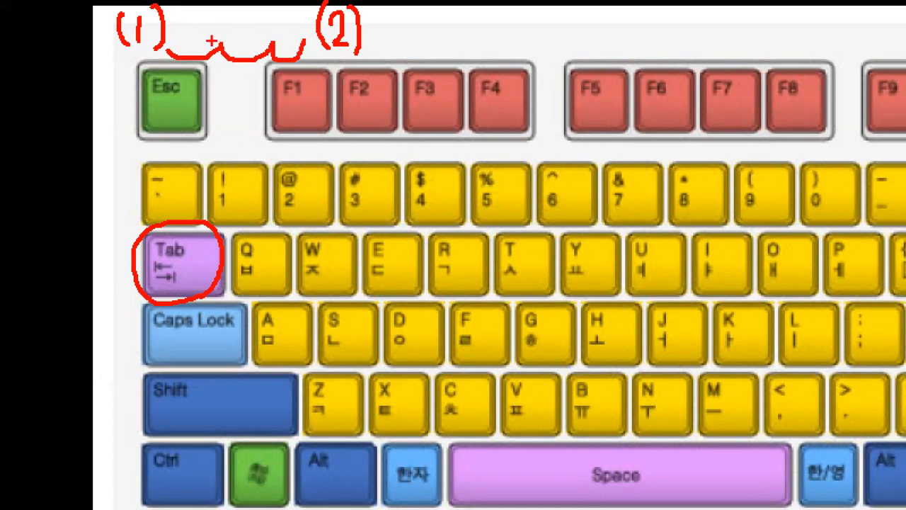
{"action": "mouse_move", "coordinate": [175, 41]}
{"action": "left_mouse_down"}
{"action": "mouse_move", "coordinate": [185, 54]}
{"action": "mouse_move", "coordinate": [233, 35]}
{"action": "mouse_move", "coordinate": [260, 51]}
{"action": "left_mouse_up"}
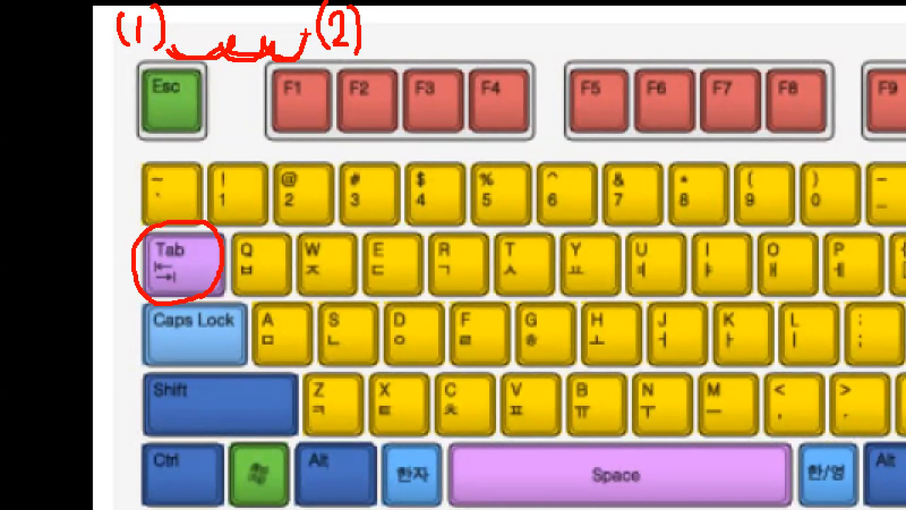
Step: Clear the marks, mark the position after (1) in the Hangul document, and draw a box around the Tab key in the keyboard image
{"action": "key", "text": "alt+Tab"}
{"action": "key", "text": "alt+Tab"}
{"action": "key", "text": "alt+Tab"}
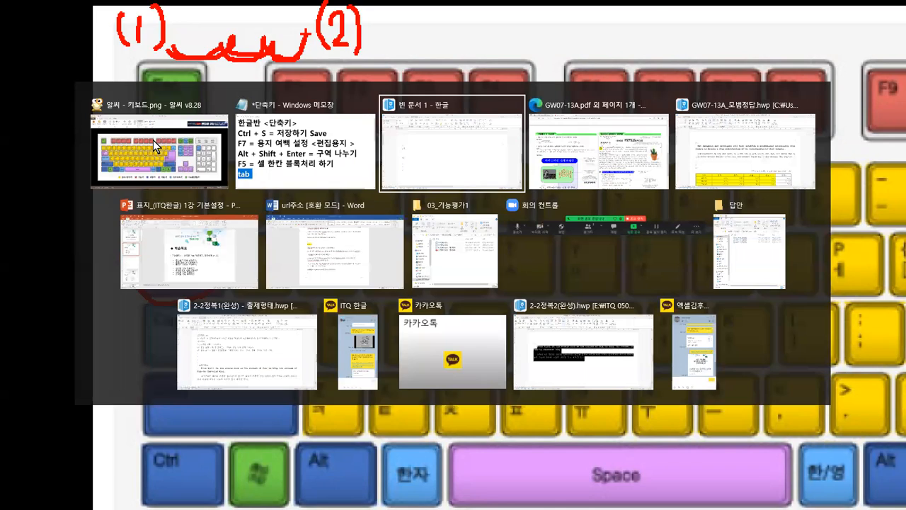
{"action": "key", "text": "alt+Tab"}
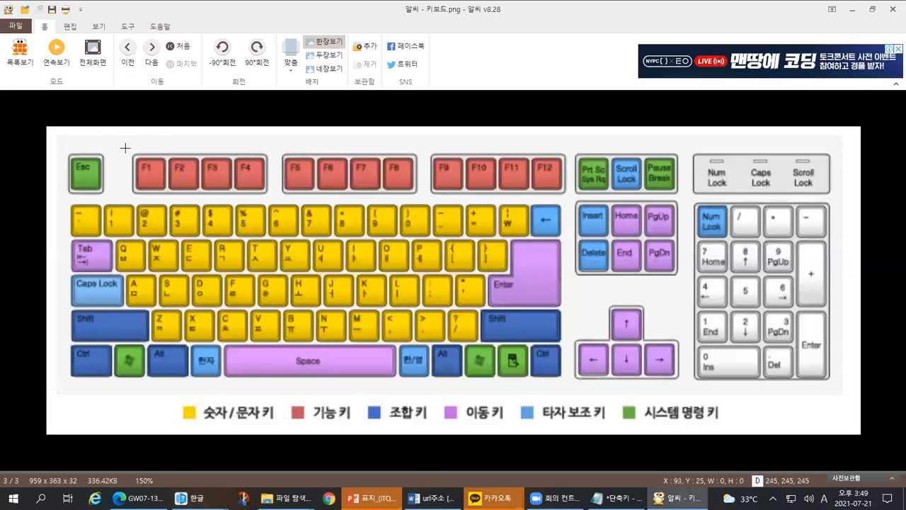
{"action": "key", "text": "alt+Tab"}
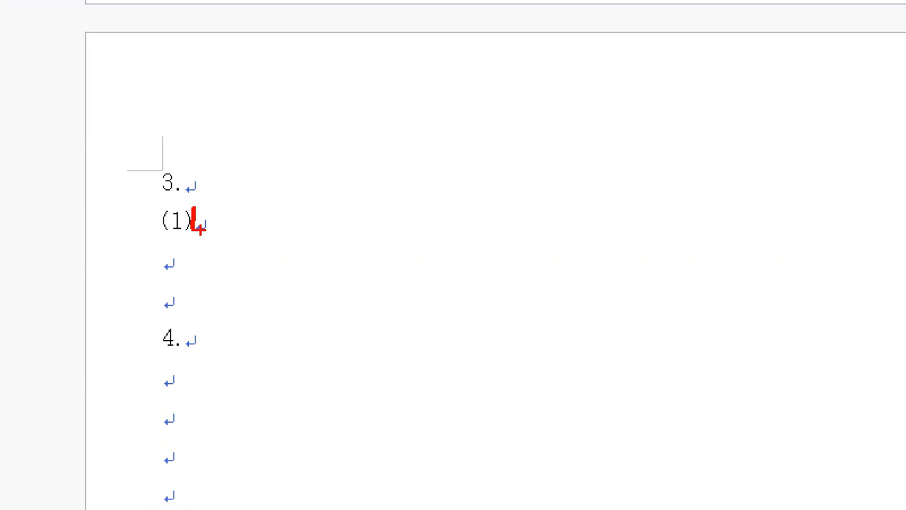
{"action": "key", "text": "alt+Tab"}
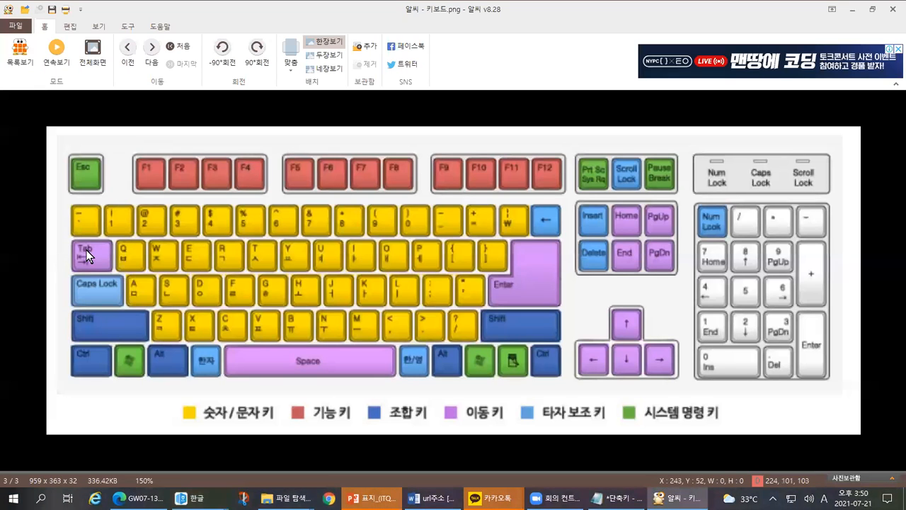
{"action": "left_click_drag", "start_coordinate": [64, 242], "coordinate": [116, 275]}
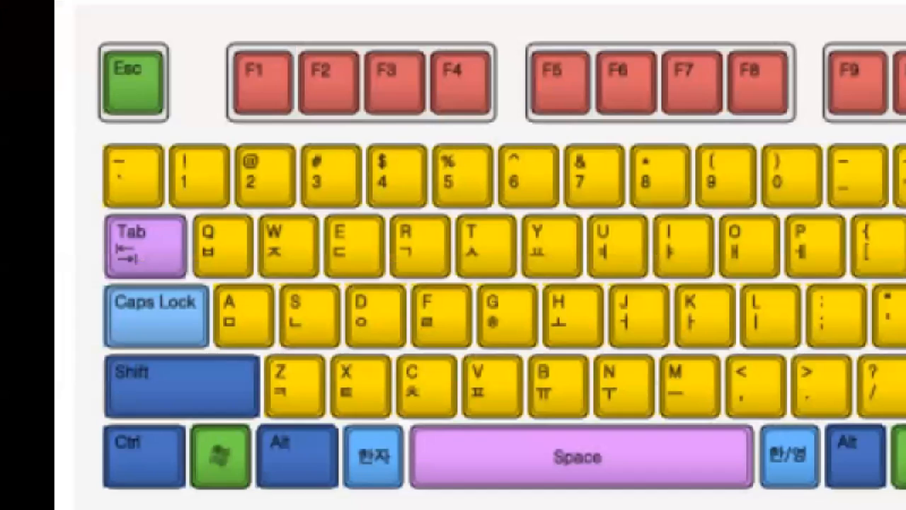
{"action": "mouse_move", "coordinate": [89, 270]}
{"action": "left_mouse_down"}
{"action": "mouse_move", "coordinate": [181, 271]}
{"action": "mouse_move", "coordinate": [186, 215]}
{"action": "mouse_move", "coordinate": [85, 224]}
{"action": "mouse_move", "coordinate": [85, 274]}
{"action": "left_mouse_up"}
Step: Return to the Hangul document, sketch three curves after (1), clear them, and insert three tabs after (1)
{"action": "key", "text": "alt+Tab"}
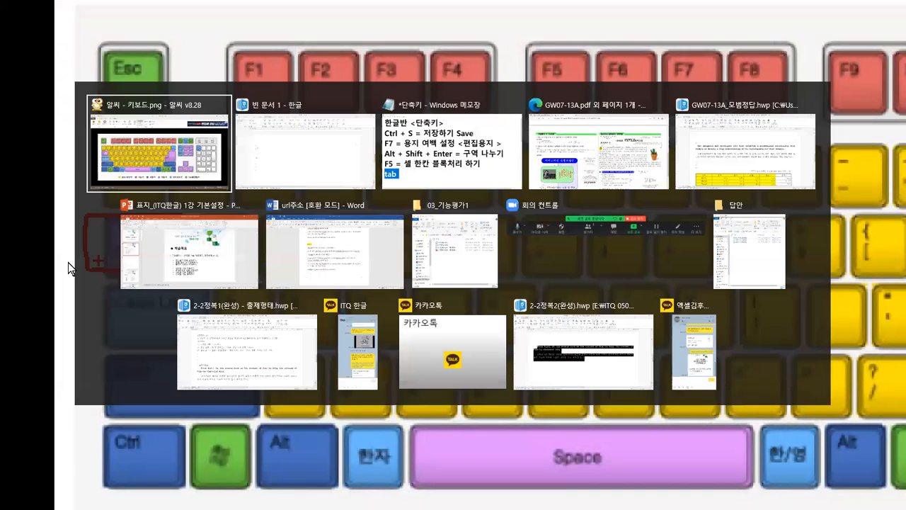
{"action": "key", "text": "alt+Tab"}
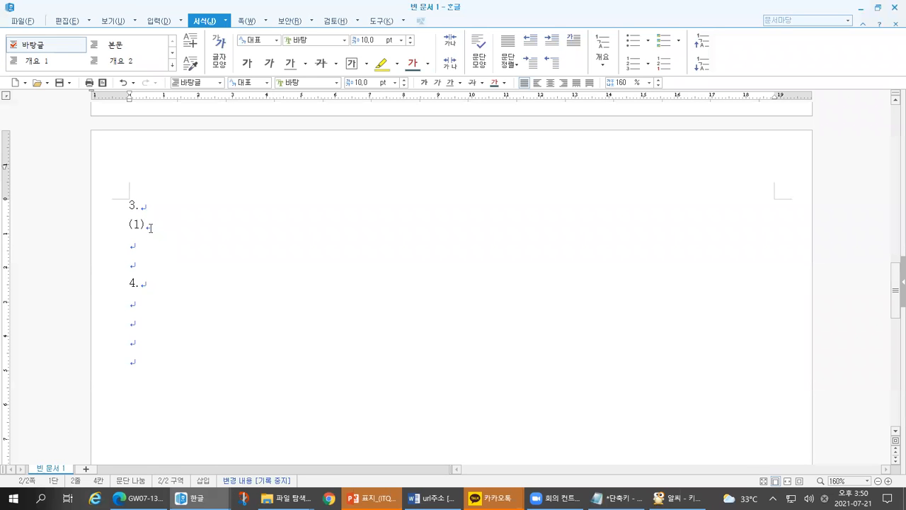
{"action": "key", "text": "alt+Tab"}
{"action": "key", "text": "alt+Tab"}
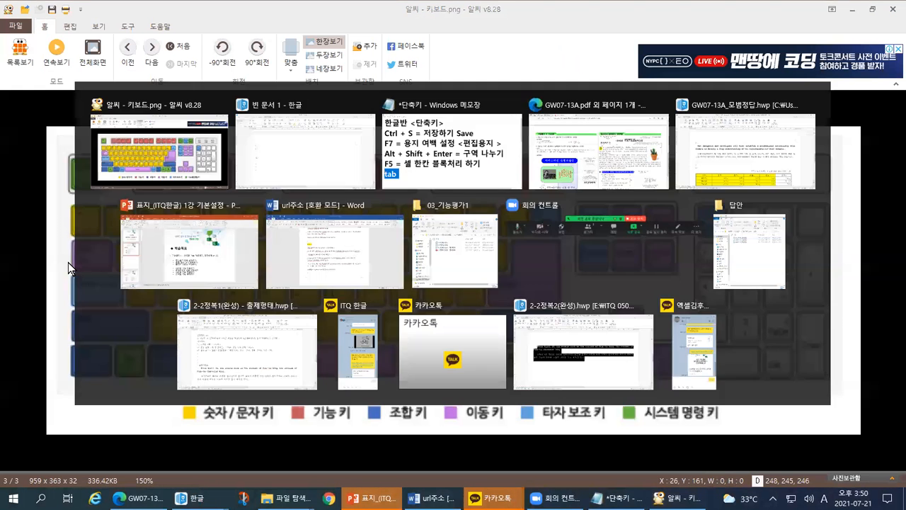
{"action": "mouse_move", "coordinate": [270, 178]}
{"action": "left_mouse_down"}
{"action": "mouse_move", "coordinate": [267, 199]}
{"action": "mouse_move", "coordinate": [481, 182]}
{"action": "left_mouse_up"}
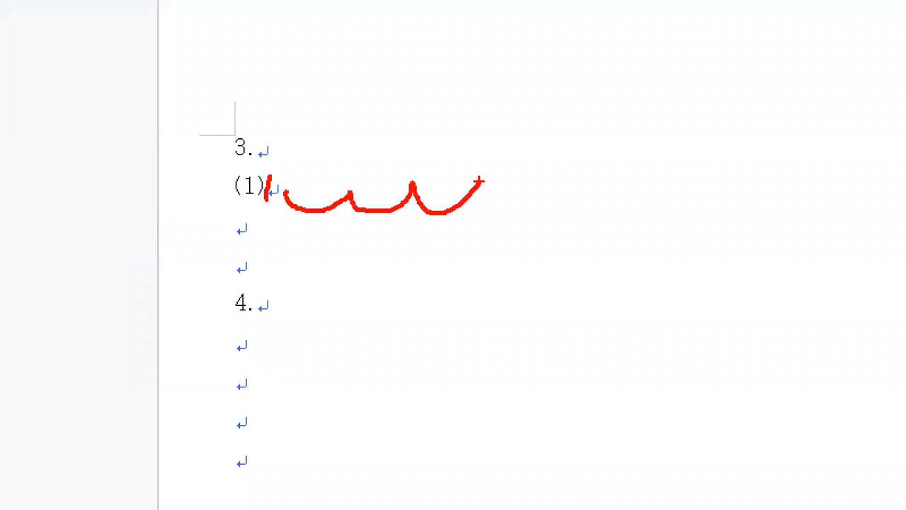
{"action": "key", "text": "Escape"}
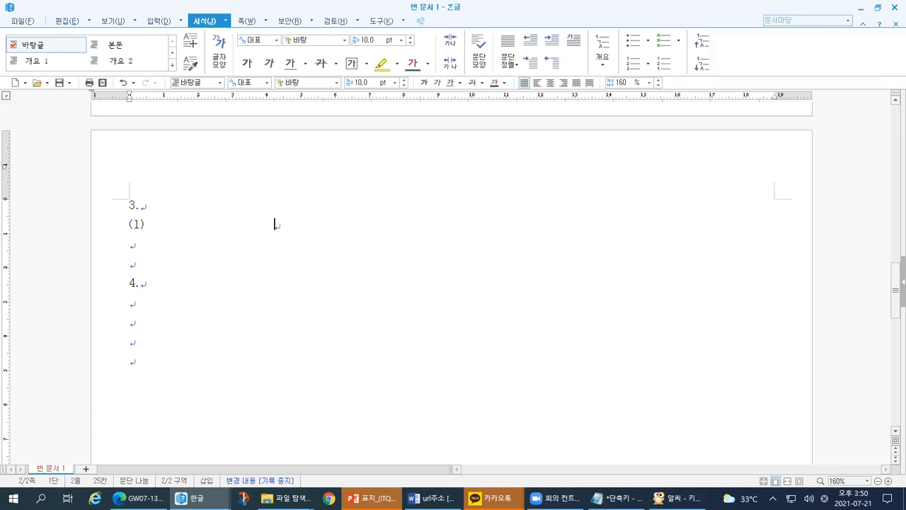
Step: Mark the three tab gaps after (1) with ticks and connecting curves, and clear the marks
{"action": "key", "text": "ctrl+1"}
{"action": "left_click_drag", "start_coordinate": [181, 221], "coordinate": [182, 230]}
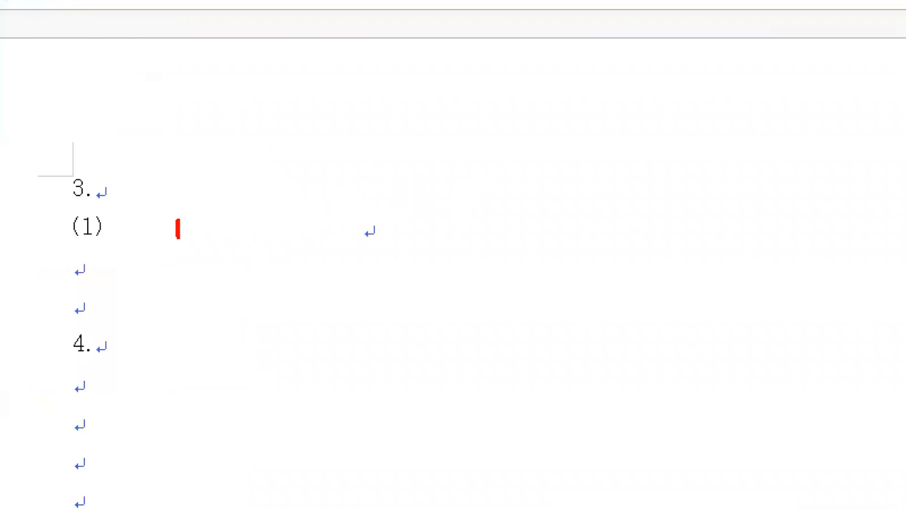
{"action": "left_click_drag", "start_coordinate": [257, 222], "coordinate": [257, 234]}
{"action": "left_click_drag", "start_coordinate": [325, 218], "coordinate": [326, 233]}
{"action": "mouse_move", "coordinate": [104, 240]}
{"action": "left_mouse_down"}
{"action": "mouse_move", "coordinate": [111, 248]}
{"action": "mouse_move", "coordinate": [249, 236]}
{"action": "mouse_move", "coordinate": [293, 261]}
{"action": "mouse_move", "coordinate": [332, 236]}
{"action": "left_mouse_up"}
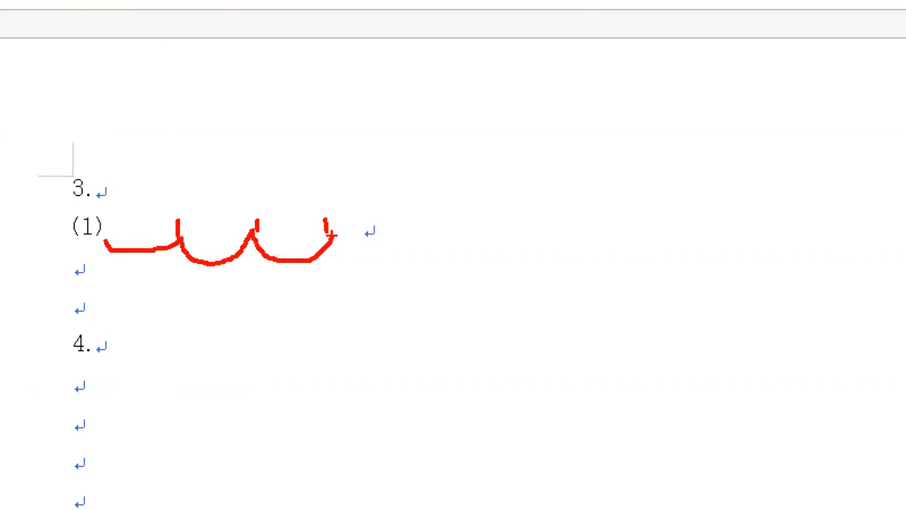
{"action": "key", "text": "Escape"}
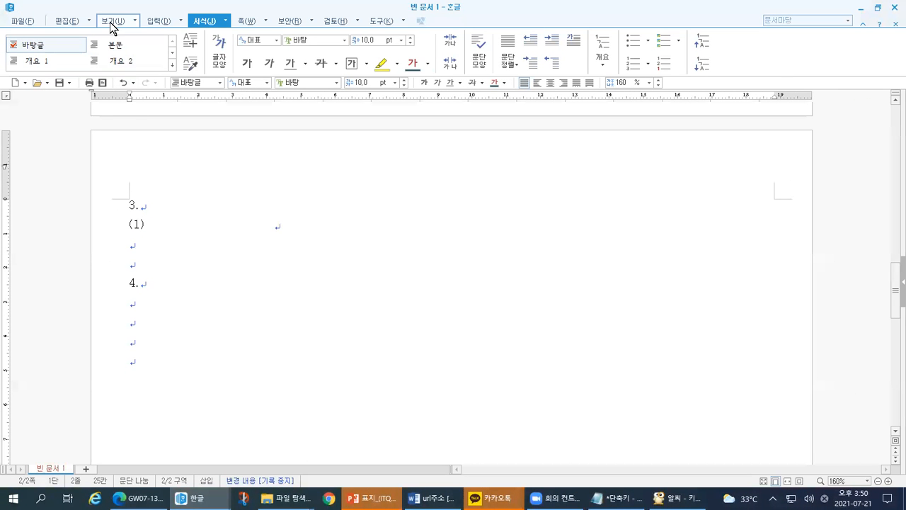
Step: Mark 보기 with a check, display its options, and underline 조판 부호 and 문단 부호
{"action": "left_click_drag", "start_coordinate": [94, 8], "coordinate": [106, 7]}
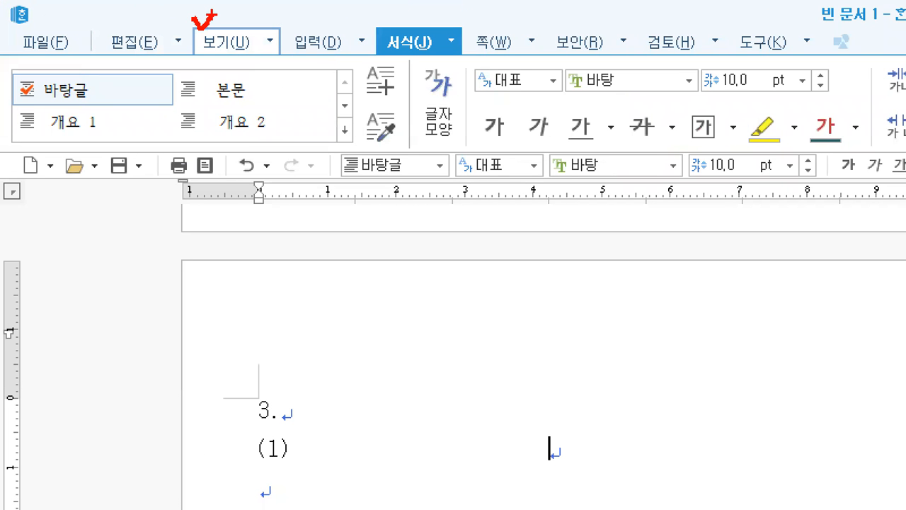
{"action": "key", "text": "Escape"}
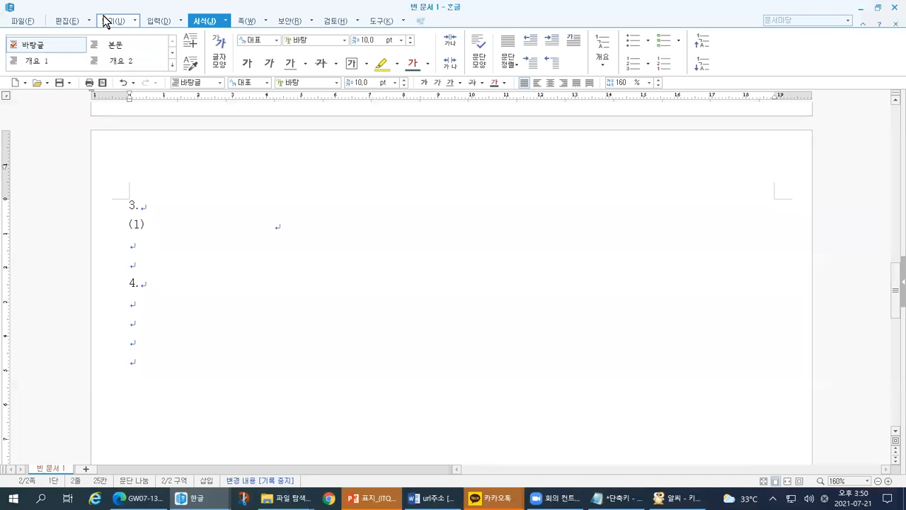
{"action": "left_click", "coordinate": [199, 36]}
{"action": "key", "text": "ctrl+1"}
{"action": "left_click", "coordinate": [124, 48]}
{"action": "left_click_drag", "start_coordinate": [118, 8], "coordinate": [121, 20]}
{"action": "left_click_drag", "start_coordinate": [240, 36], "coordinate": [262, 12]}
{"action": "left_click_drag", "start_coordinate": [110, 121], "coordinate": [190, 110]}
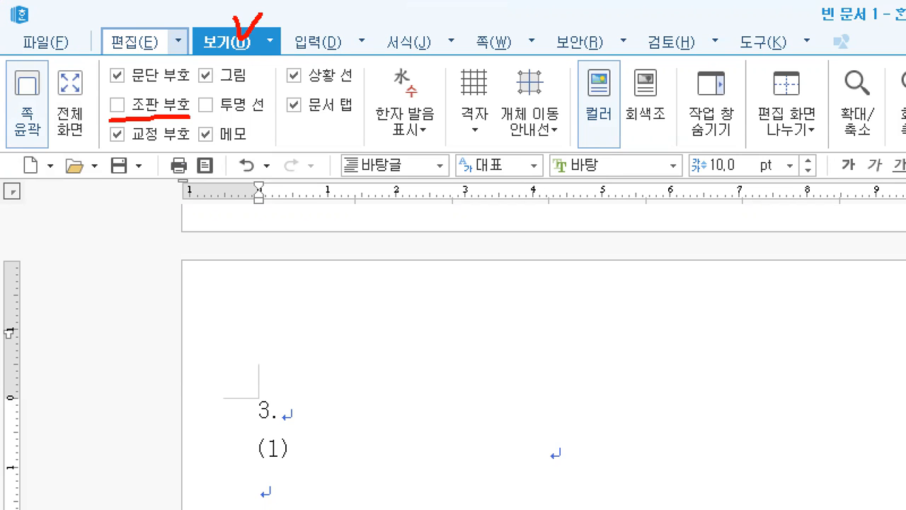
{"action": "left_click_drag", "start_coordinate": [107, 85], "coordinate": [187, 85]}
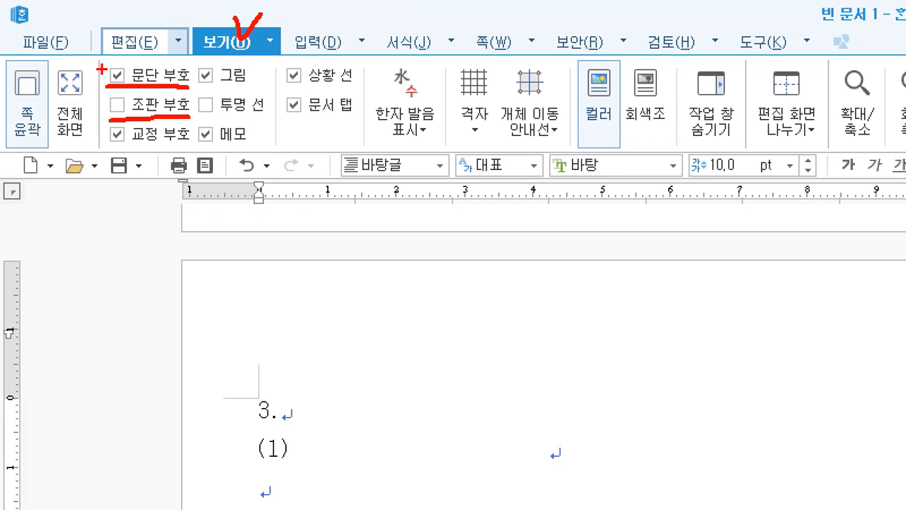
Step: Draw arrows from 문단 부호 to the circled paragraph mark after 3. and from 조판 부호 to a handwritten 띄어쓰기, and clear the marks
{"action": "mouse_move", "coordinate": [302, 422]}
{"action": "left_mouse_down"}
{"action": "mouse_move", "coordinate": [291, 427]}
{"action": "mouse_move", "coordinate": [271, 408]}
{"action": "mouse_move", "coordinate": [310, 401]}
{"action": "mouse_move", "coordinate": [292, 424]}
{"action": "left_mouse_up"}
{"action": "mouse_move", "coordinate": [149, 66]}
{"action": "left_mouse_down"}
{"action": "mouse_move", "coordinate": [261, 180]}
{"action": "mouse_move", "coordinate": [285, 389]}
{"action": "mouse_move", "coordinate": [295, 357]}
{"action": "left_mouse_up"}
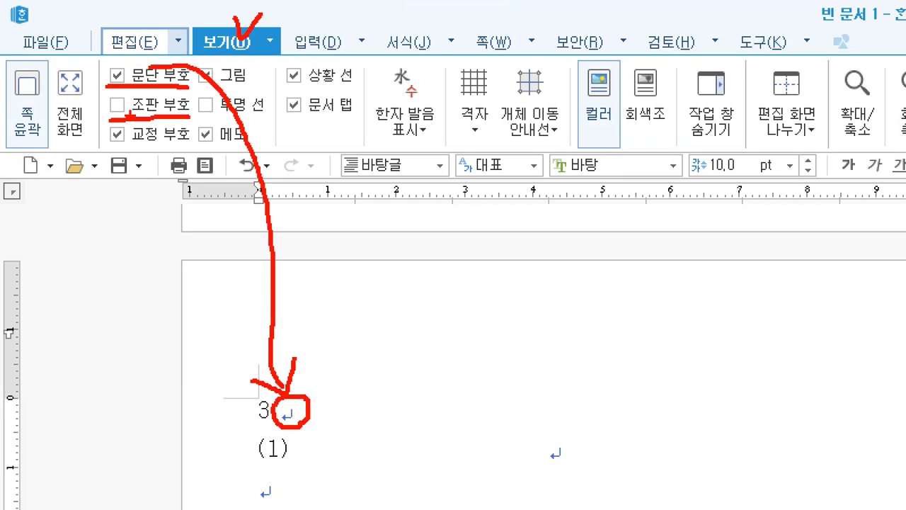
{"action": "mouse_move", "coordinate": [128, 117]}
{"action": "left_mouse_down"}
{"action": "mouse_move", "coordinate": [101, 108]}
{"action": "mouse_move", "coordinate": [181, 92]}
{"action": "mouse_move", "coordinate": [165, 112]}
{"action": "mouse_move", "coordinate": [118, 254]}
{"action": "mouse_move", "coordinate": [113, 303]}
{"action": "mouse_move", "coordinate": [130, 287]}
{"action": "left_mouse_up"}
{"action": "mouse_move", "coordinate": [47, 323]}
{"action": "left_mouse_down"}
{"action": "mouse_move", "coordinate": [56, 342]}
{"action": "mouse_move", "coordinate": [90, 319]}
{"action": "mouse_move", "coordinate": [93, 357]}
{"action": "left_mouse_up"}
{"action": "left_click_drag", "start_coordinate": [124, 320], "coordinate": [147, 345]}
{"action": "mouse_move", "coordinate": [174, 311]}
{"action": "left_mouse_down"}
{"action": "mouse_move", "coordinate": [167, 331]}
{"action": "mouse_move", "coordinate": [191, 330]}
{"action": "mouse_move", "coordinate": [201, 348]}
{"action": "mouse_move", "coordinate": [228, 349]}
{"action": "left_mouse_up"}
{"action": "left_click_drag", "start_coordinate": [240, 310], "coordinate": [239, 352]}
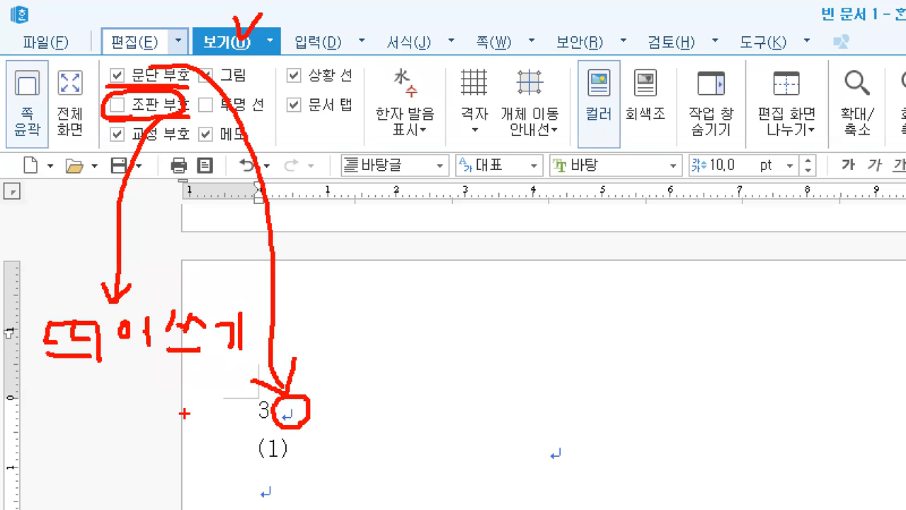
{"action": "key", "text": "Escape"}
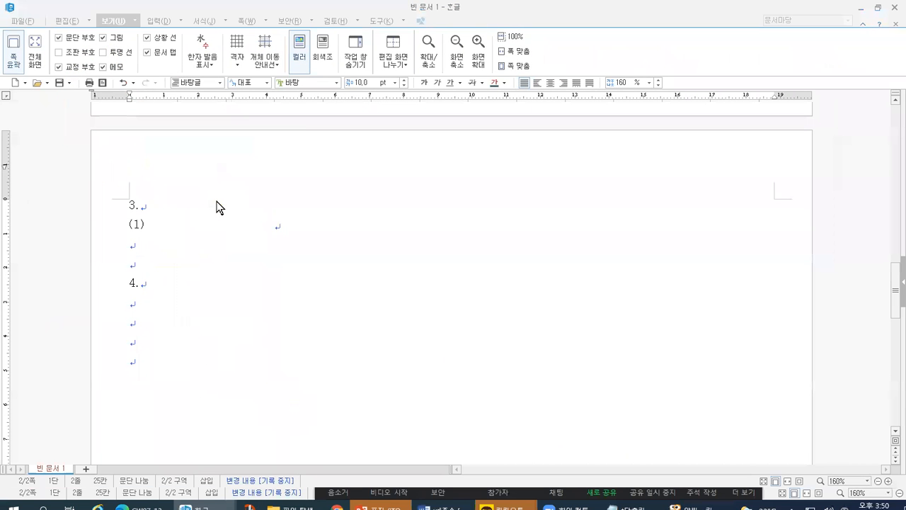
Step: Select the blank gap after (1), turn on the 조판 부호 display, and trace the three tab symbols with curves
{"action": "left_click_drag", "start_coordinate": [276, 221], "coordinate": [147, 223]}
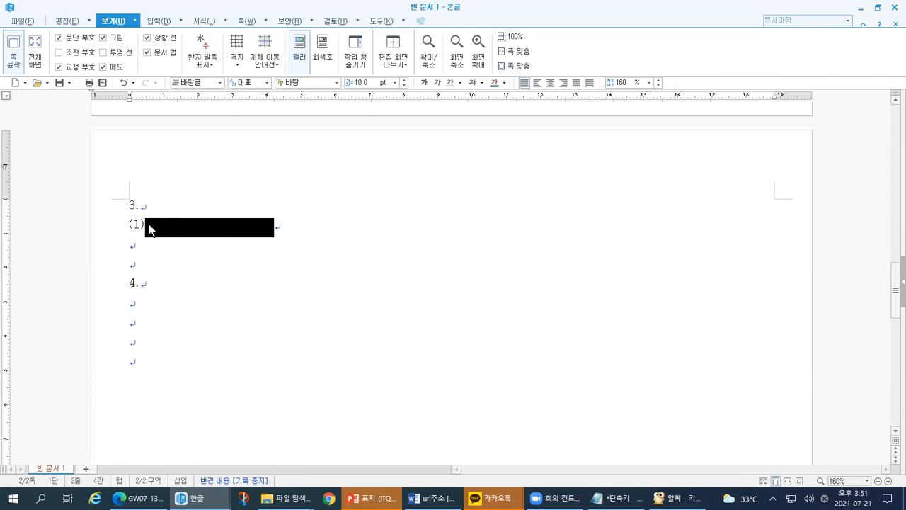
{"action": "left_click", "coordinate": [72, 58]}
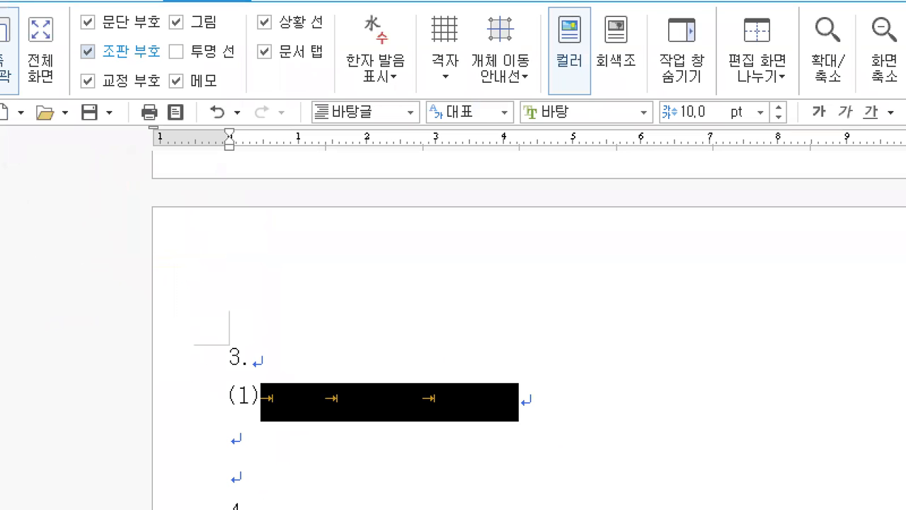
{"action": "left_click_drag", "start_coordinate": [80, 48], "coordinate": [85, 61]}
{"action": "mouse_move", "coordinate": [254, 414]}
{"action": "left_mouse_down"}
{"action": "mouse_move", "coordinate": [306, 421]}
{"action": "mouse_move", "coordinate": [507, 409]}
{"action": "left_mouse_up"}
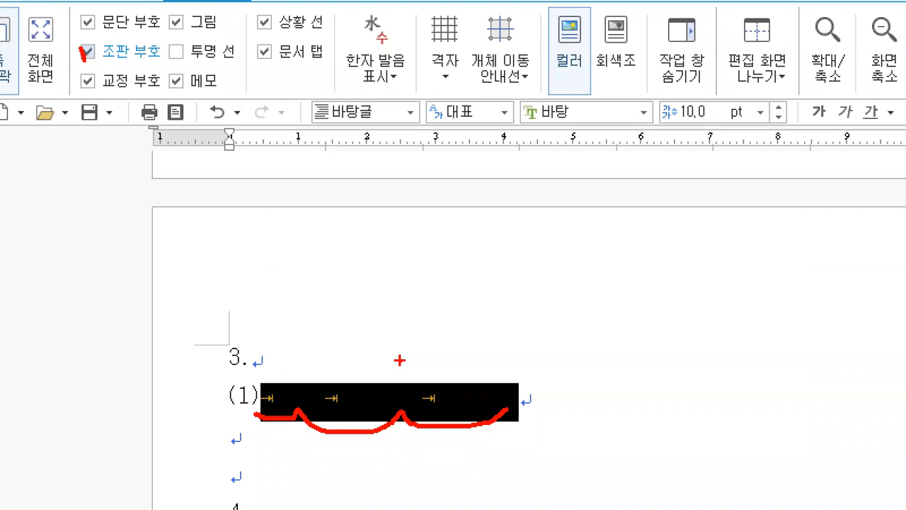
Step: Add five spaces after the three tabs on the (1) line, underline their space marks, and delete the spaces
{"action": "left_click", "coordinate": [518, 396]}
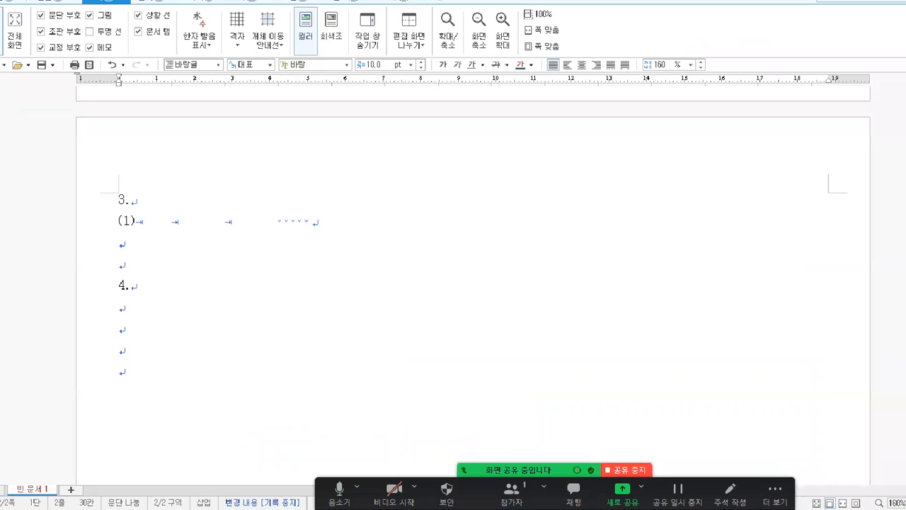
{"action": "left_click_drag", "start_coordinate": [267, 231], "coordinate": [307, 230]}
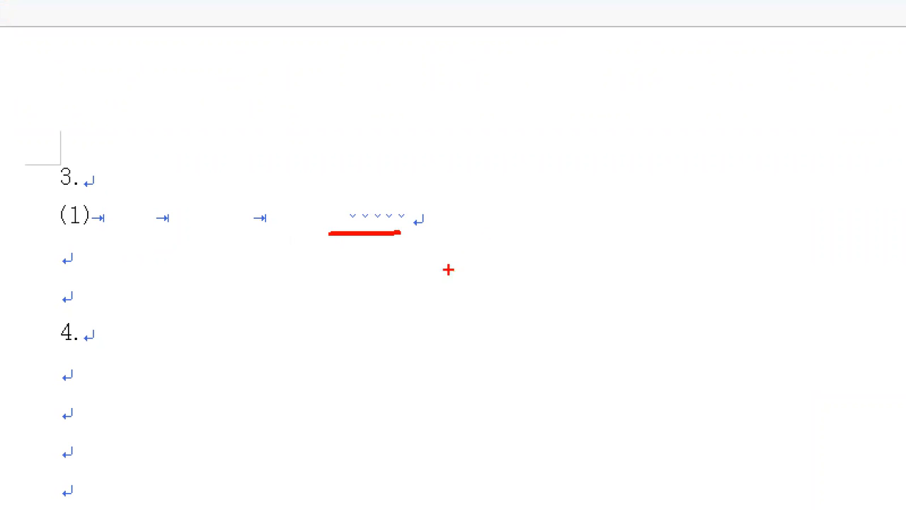
{"action": "left_click_drag", "start_coordinate": [407, 219], "coordinate": [349, 220]}
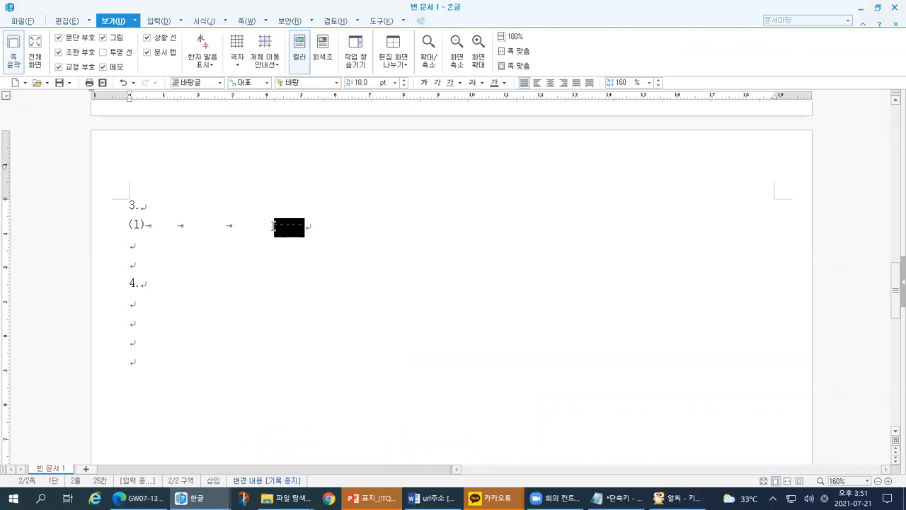
{"action": "key", "text": "Delete"}
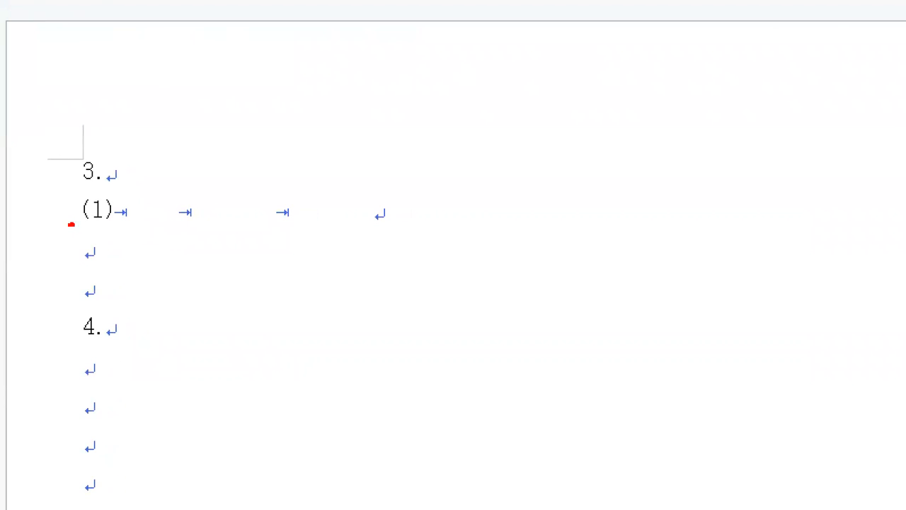
Step: Underline (1), trace the three tabs after it with connected curves, and clear the marks
{"action": "mouse_move", "coordinate": [71, 225]}
{"action": "left_mouse_down"}
{"action": "mouse_move", "coordinate": [177, 219]}
{"action": "mouse_move", "coordinate": [214, 239]}
{"action": "mouse_move", "coordinate": [272, 212]}
{"action": "mouse_move", "coordinate": [385, 224]}
{"action": "left_mouse_up"}
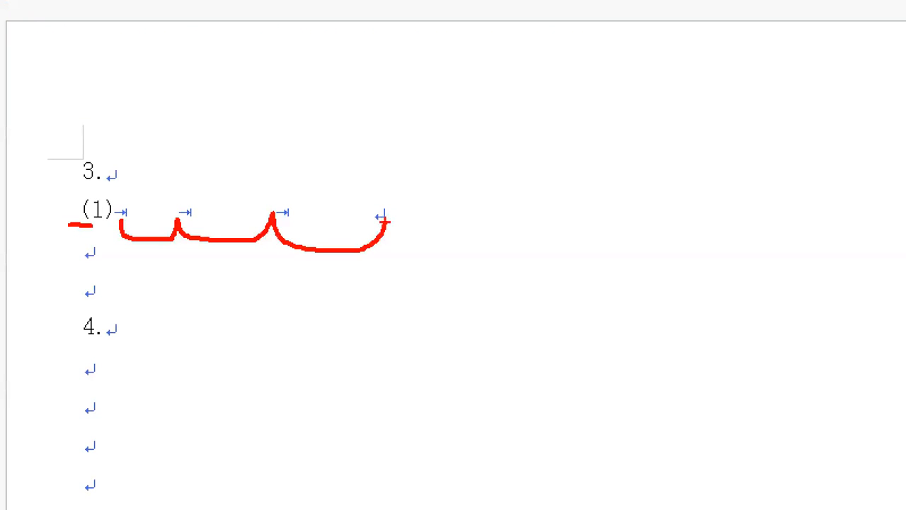
{"action": "key", "text": "Escape"}
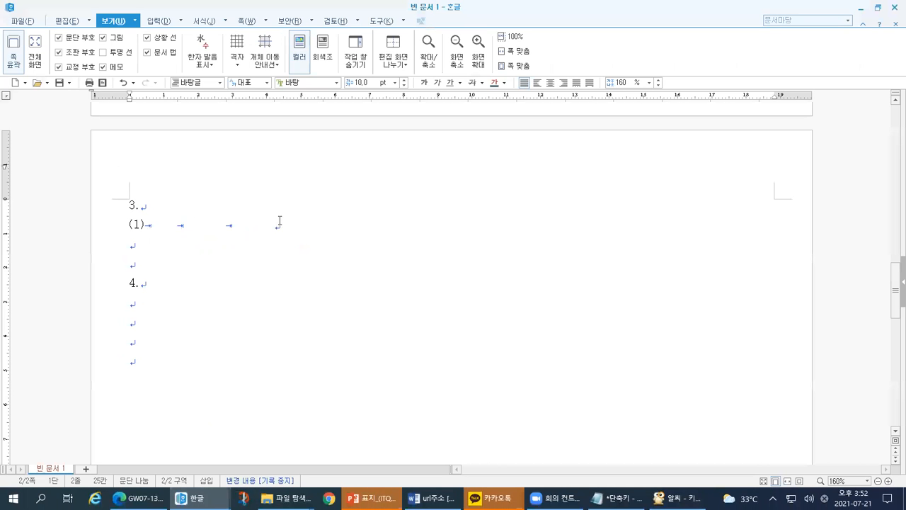
Step: Add the label (2) after the three tabs on the (1) line
{"action": "type", "text": "(@1)"}
{"action": "key", "text": "BackSpace"}
{"action": "key", "text": "BackSpace"}
{"action": "key", "text": "BackSpace"}
{"action": "type", "text": "21"}
{"action": "key", "text": "BackSpace"}
{"action": "type", "text": ")"}
Step: Underline (1) and (2), mark the three tab gaps, handwrite 2. above the page content, and draw a curve alongside items 3 and 4
{"action": "key", "text": "ctrl+1"}
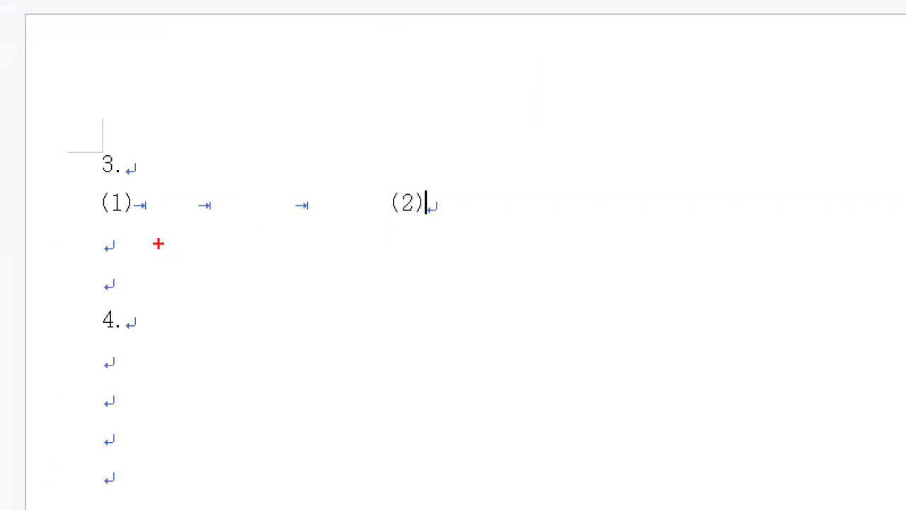
{"action": "left_click_drag", "start_coordinate": [93, 217], "coordinate": [128, 216]}
{"action": "left_click", "coordinate": [168, 198]}
{"action": "left_click", "coordinate": [233, 194]}
{"action": "left_click", "coordinate": [341, 192]}
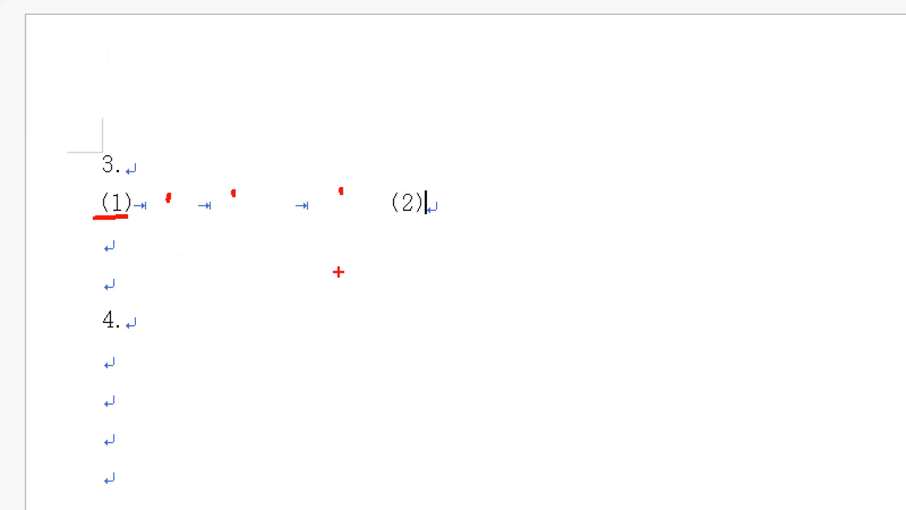
{"action": "left_click_drag", "start_coordinate": [393, 220], "coordinate": [413, 219]}
{"action": "mouse_move", "coordinate": [43, 42]}
{"action": "left_mouse_down"}
{"action": "mouse_move", "coordinate": [43, 64]}
{"action": "mouse_move", "coordinate": [85, 67]}
{"action": "left_mouse_up"}
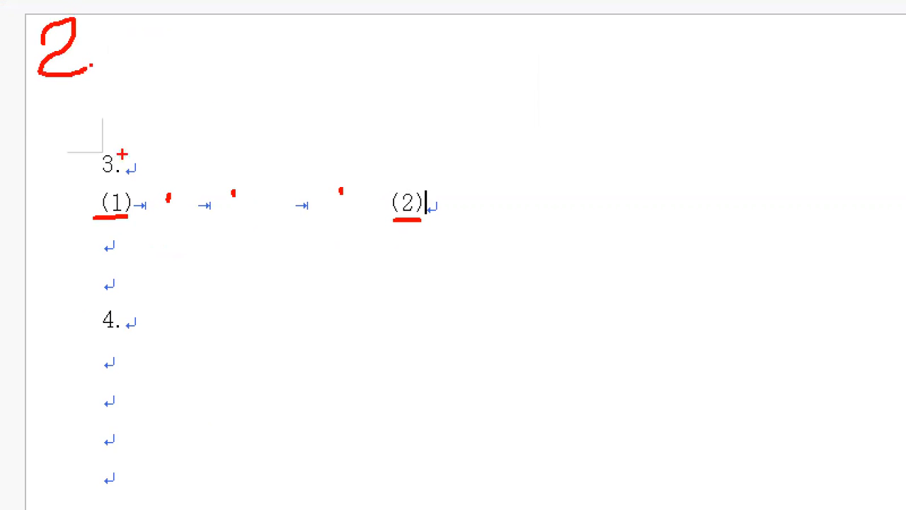
{"action": "mouse_move", "coordinate": [86, 150]}
{"action": "left_mouse_down"}
{"action": "mouse_move", "coordinate": [65, 186]}
{"action": "mouse_move", "coordinate": [34, 467]}
{"action": "left_mouse_up"}
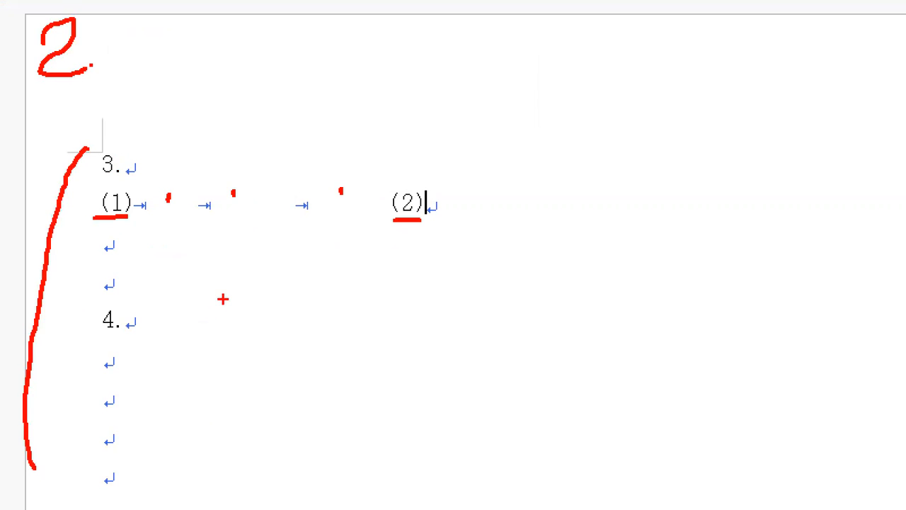
Step: Clear the marks and delete the whole (1) and (2) line under 3
{"action": "key", "text": "Escape"}
{"action": "key", "text": "shift+Home"}
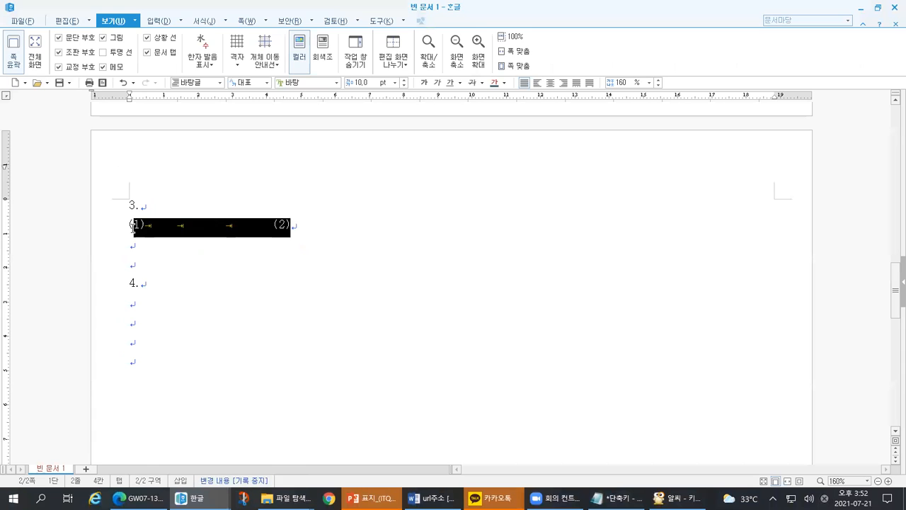
{"action": "key", "text": "Delete"}
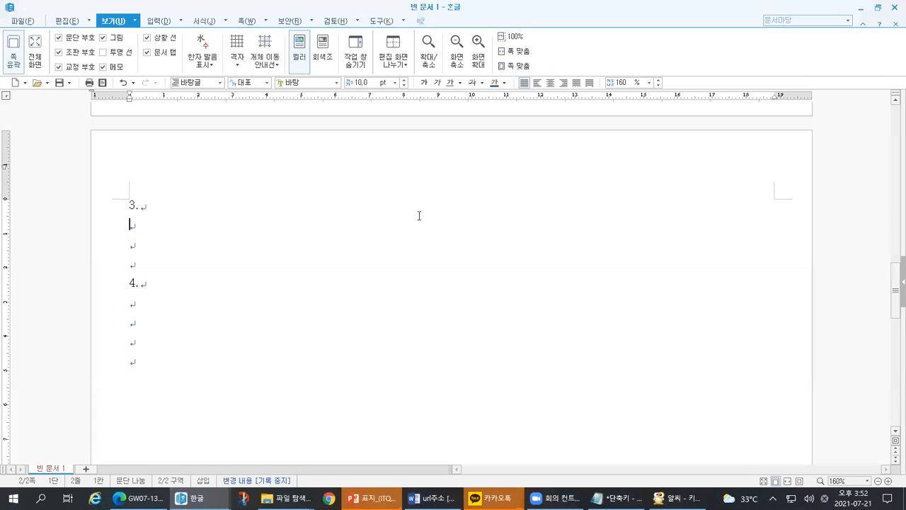
Step: Underline 3. and 4., draw a brace spanning both, add a check mark below 3., and clear the marks
{"action": "key", "text": "ctrl+1"}
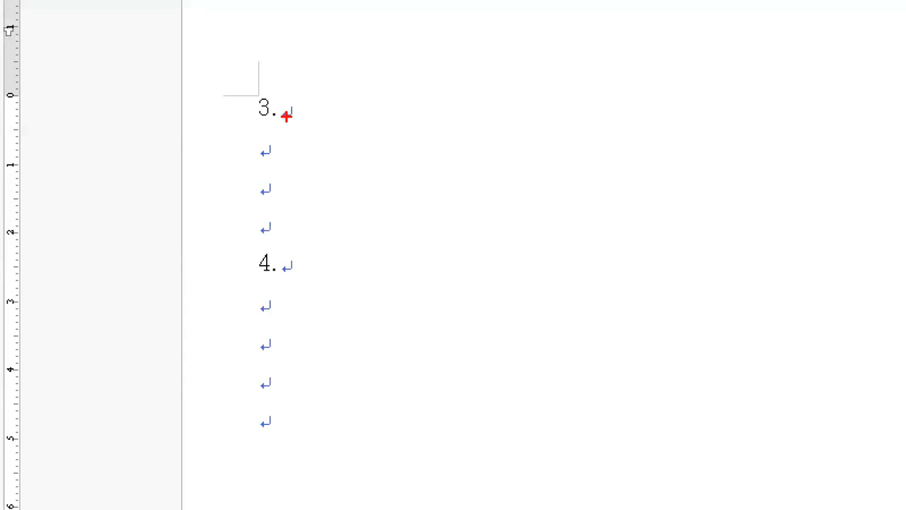
{"action": "left_click_drag", "start_coordinate": [243, 125], "coordinate": [268, 125]}
{"action": "left_click_drag", "start_coordinate": [248, 284], "coordinate": [274, 283]}
{"action": "mouse_move", "coordinate": [233, 118]}
{"action": "left_mouse_down"}
{"action": "mouse_move", "coordinate": [229, 435]}
{"action": "mouse_move", "coordinate": [249, 451]}
{"action": "left_mouse_up"}
{"action": "mouse_move", "coordinate": [246, 133]}
{"action": "left_mouse_down"}
{"action": "mouse_move", "coordinate": [250, 147]}
{"action": "mouse_move", "coordinate": [265, 128]}
{"action": "left_mouse_up"}
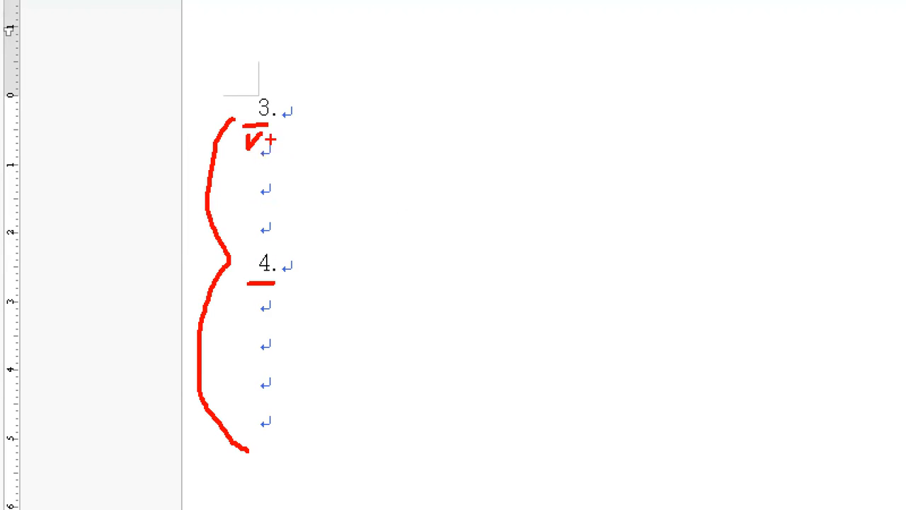
{"action": "key", "text": "Escape"}
Step: Place the cursor on the blank line directly below 3., underline that position, and clear the mark
{"action": "left_click", "coordinate": [138, 220]}
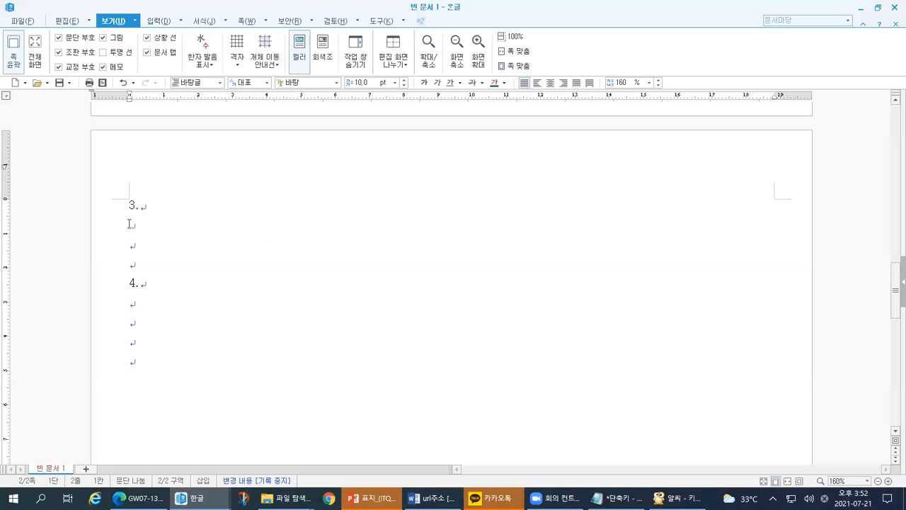
{"action": "key", "text": "ctrl+1"}
{"action": "key", "text": "Escape"}
{"action": "key", "text": "ctrl+1"}
{"action": "left_click", "coordinate": [104, 234]}
{"action": "left_click_drag", "start_coordinate": [99, 235], "coordinate": [115, 233]}
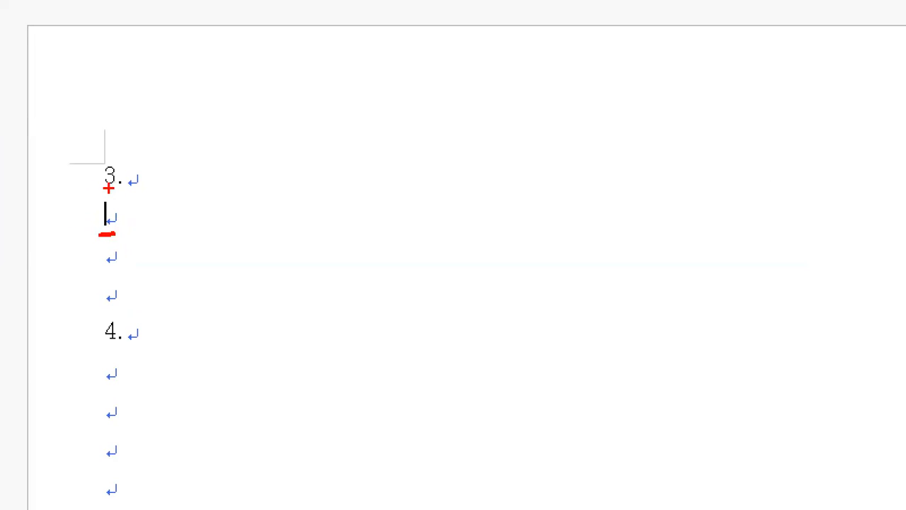
{"action": "key", "text": "Escape"}
Step: Enter the label (1) on the line below 3
{"action": "type", "text": "(!)"}
{"action": "key", "text": "BackSpace"}
{"action": "key", "text": "BackSpace"}
{"action": "type", "text": "1"}
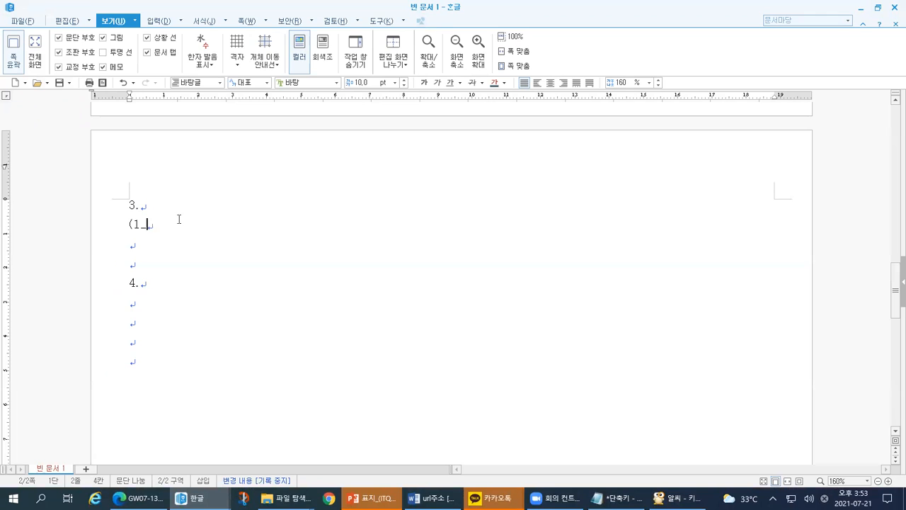
{"action": "type", "text": ")"}
Step: Handwrite (2) beyond (1), sketch the gap between them as three connected curves, and clear the marks
{"action": "key", "text": "ctrl+1"}
{"action": "left_click", "coordinate": [404, 177]}
{"action": "left_click_drag", "start_coordinate": [414, 201], "coordinate": [398, 234]}
{"action": "mouse_move", "coordinate": [417, 225]}
{"action": "left_mouse_down"}
{"action": "mouse_move", "coordinate": [428, 213]}
{"action": "mouse_move", "coordinate": [431, 231]}
{"action": "left_mouse_up"}
{"action": "left_click_drag", "start_coordinate": [433, 184], "coordinate": [434, 243]}
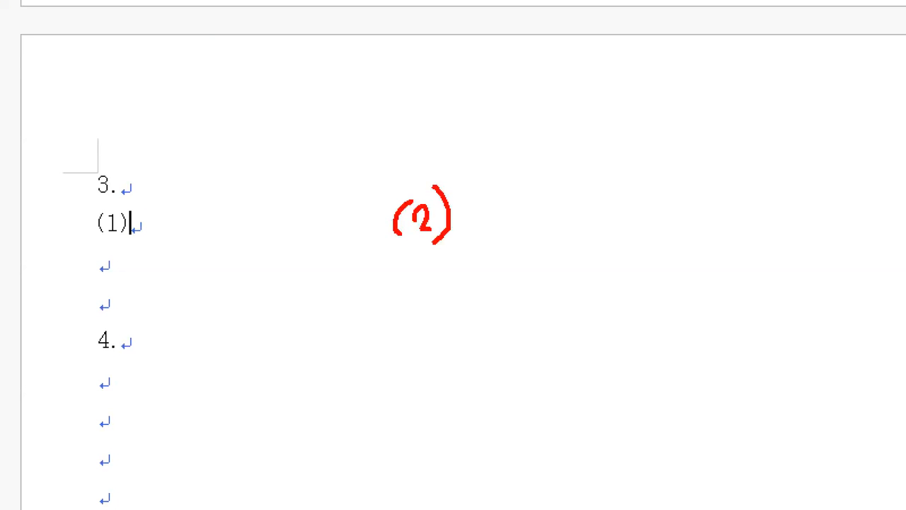
{"action": "mouse_move", "coordinate": [142, 243]}
{"action": "left_mouse_down"}
{"action": "mouse_move", "coordinate": [354, 245]}
{"action": "mouse_move", "coordinate": [393, 224]}
{"action": "left_mouse_up"}
{"action": "mouse_move", "coordinate": [148, 224]}
{"action": "left_mouse_down"}
{"action": "mouse_move", "coordinate": [281, 217]}
{"action": "mouse_move", "coordinate": [391, 225]}
{"action": "left_mouse_up"}
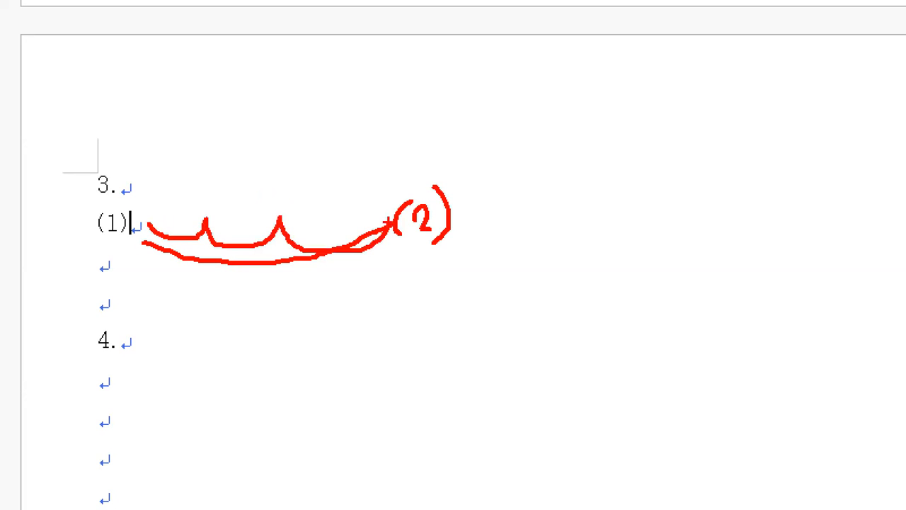
{"action": "left_click_drag", "start_coordinate": [220, 198], "coordinate": [203, 211]}
{"action": "left_click_drag", "start_coordinate": [270, 199], "coordinate": [262, 210]}
{"action": "key", "text": "Escape"}
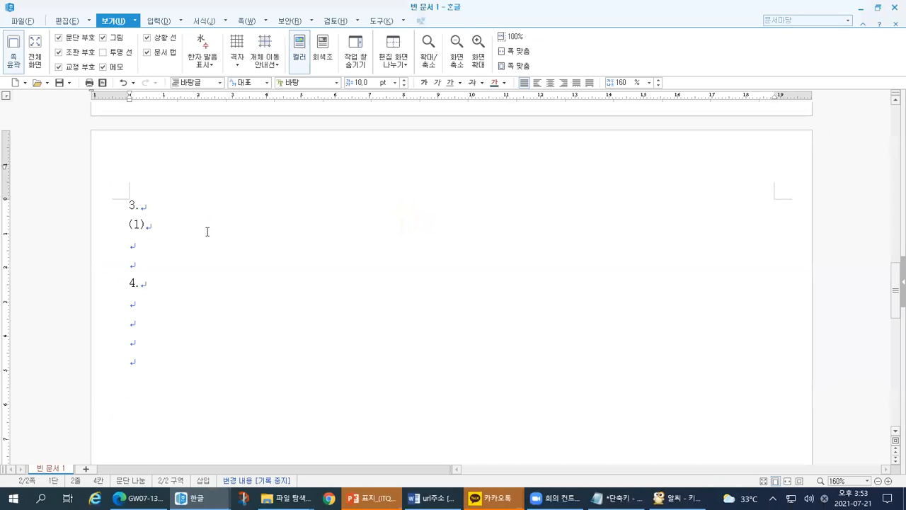
Step: Insert three tabs after (1)
{"action": "key", "text": "Tab"}
{"action": "key", "text": "Tab"}
{"action": "key", "text": "Tab"}
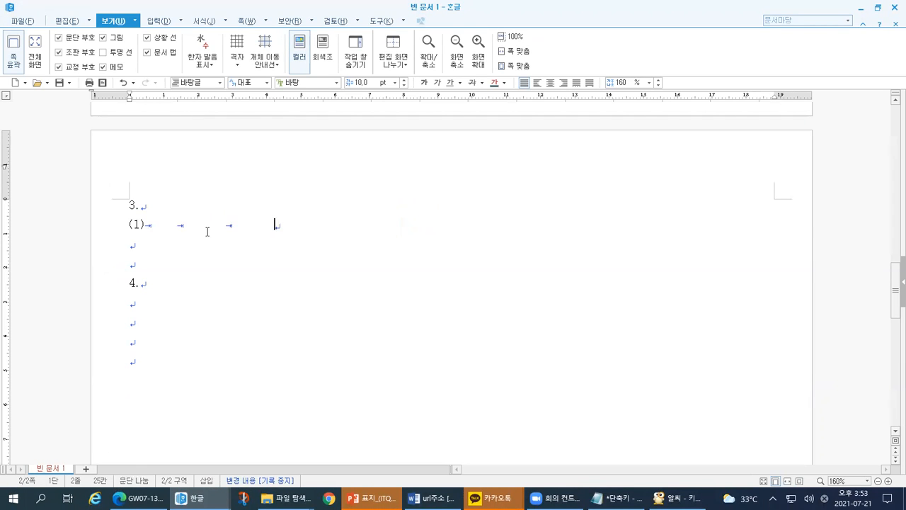
Step: Outline the three tabs, handwrite (2) after them, clear the marks, and enter the label (2) there
{"action": "key", "text": "ctrl+1"}
{"action": "left_click_drag", "start_coordinate": [147, 234], "coordinate": [225, 233]}
{"action": "mouse_move", "coordinate": [288, 231]}
{"action": "left_mouse_down"}
{"action": "mouse_move", "coordinate": [379, 227]}
{"action": "mouse_move", "coordinate": [379, 186]}
{"action": "mouse_move", "coordinate": [136, 179]}
{"action": "mouse_move", "coordinate": [136, 239]}
{"action": "left_mouse_up"}
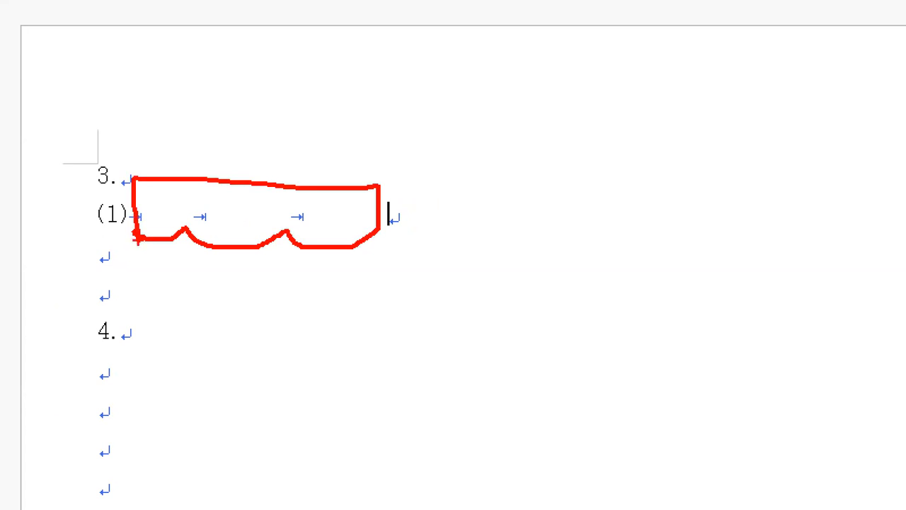
{"action": "left_click_drag", "start_coordinate": [402, 189], "coordinate": [392, 235]}
{"action": "mouse_move", "coordinate": [402, 203]}
{"action": "left_mouse_down"}
{"action": "mouse_move", "coordinate": [415, 206]}
{"action": "mouse_move", "coordinate": [424, 228]}
{"action": "left_mouse_up"}
{"action": "left_click_drag", "start_coordinate": [425, 186], "coordinate": [429, 237]}
{"action": "key", "text": "Escape"}
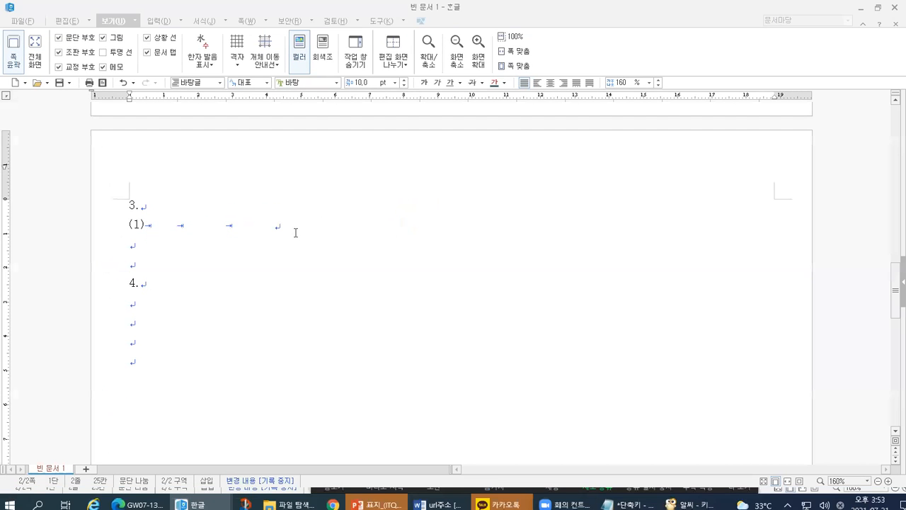
{"action": "type", "text": "(2)"}
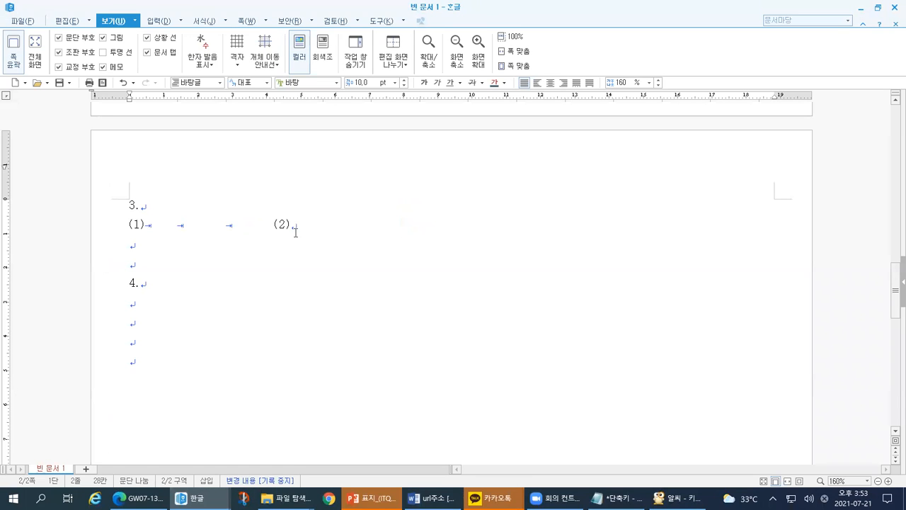
Step: Handwrite 2, circle 3. and 4., underline (1) and (2), box the spots right after both labels, and clear the marks
{"action": "key", "text": "ctrl+1"}
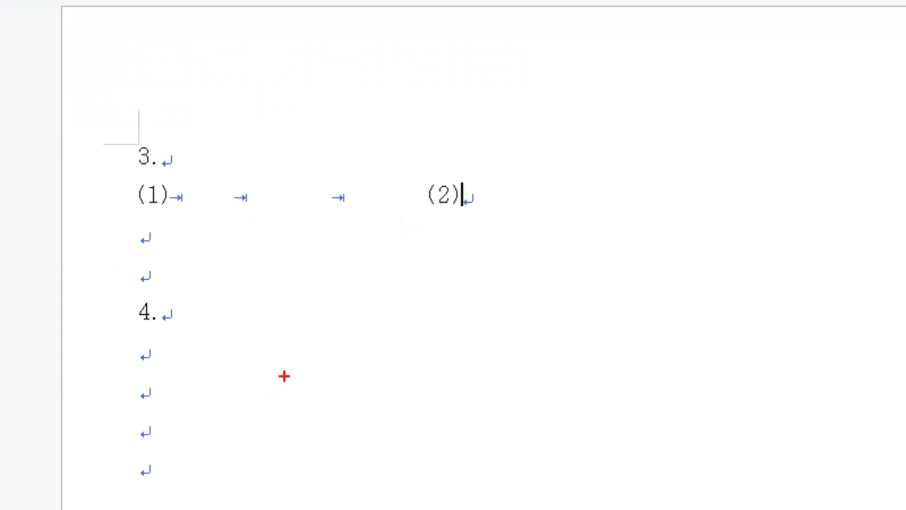
{"action": "mouse_move", "coordinate": [49, 39]}
{"action": "left_mouse_down"}
{"action": "mouse_move", "coordinate": [86, 27]}
{"action": "mouse_move", "coordinate": [50, 79]}
{"action": "mouse_move", "coordinate": [107, 69]}
{"action": "left_mouse_up"}
{"action": "mouse_move", "coordinate": [160, 170]}
{"action": "left_mouse_down"}
{"action": "mouse_move", "coordinate": [121, 174]}
{"action": "mouse_move", "coordinate": [165, 157]}
{"action": "mouse_move", "coordinate": [163, 174]}
{"action": "left_mouse_up"}
{"action": "mouse_move", "coordinate": [145, 333]}
{"action": "left_mouse_down"}
{"action": "mouse_move", "coordinate": [111, 307]}
{"action": "mouse_move", "coordinate": [165, 317]}
{"action": "mouse_move", "coordinate": [145, 331]}
{"action": "left_mouse_up"}
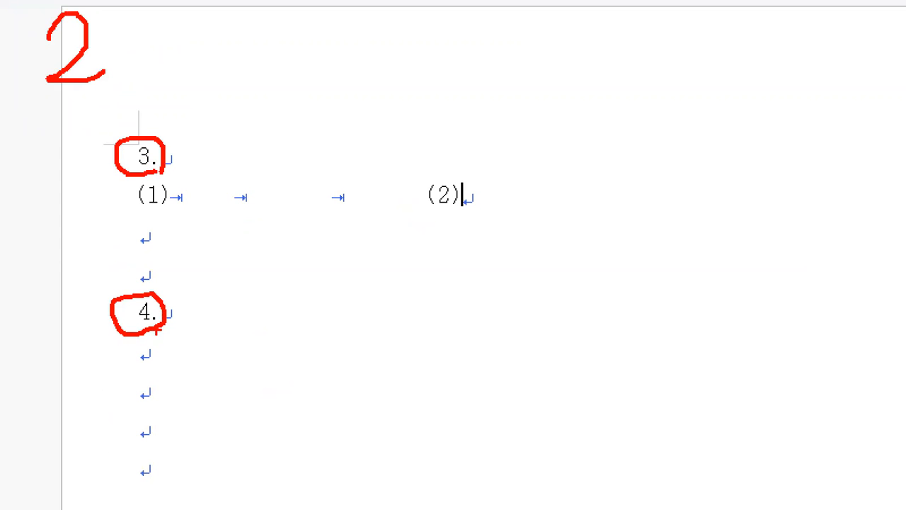
{"action": "left_click_drag", "start_coordinate": [136, 208], "coordinate": [175, 208]}
{"action": "left_click_drag", "start_coordinate": [428, 208], "coordinate": [460, 209]}
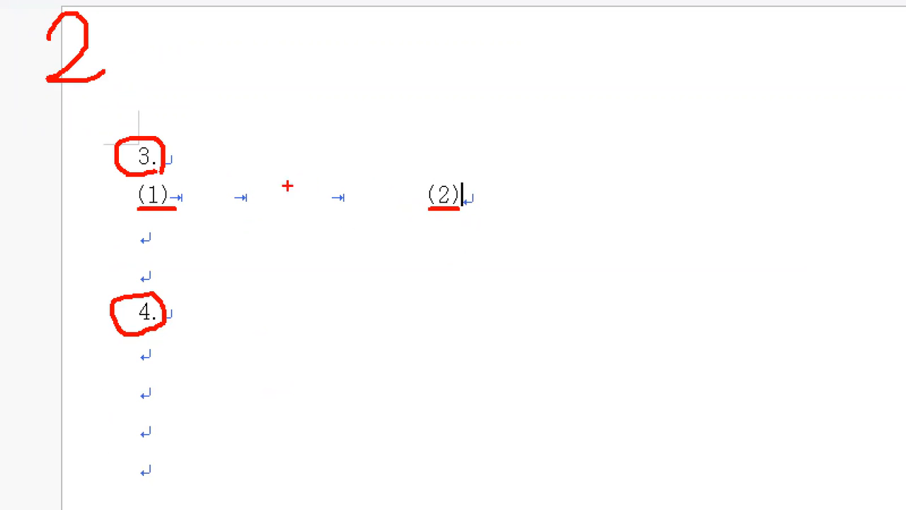
{"action": "mouse_move", "coordinate": [170, 189]}
{"action": "left_mouse_down"}
{"action": "mouse_move", "coordinate": [179, 211]}
{"action": "mouse_move", "coordinate": [177, 177]}
{"action": "mouse_move", "coordinate": [171, 193]}
{"action": "left_mouse_up"}
{"action": "mouse_move", "coordinate": [459, 182]}
{"action": "left_mouse_down"}
{"action": "mouse_move", "coordinate": [461, 213]}
{"action": "mouse_move", "coordinate": [470, 185]}
{"action": "left_mouse_up"}
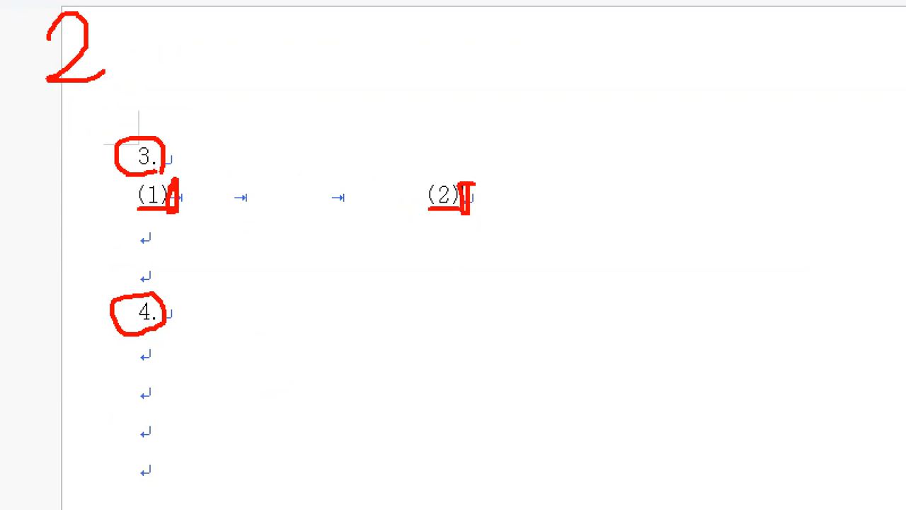
{"action": "key", "text": "Escape"}
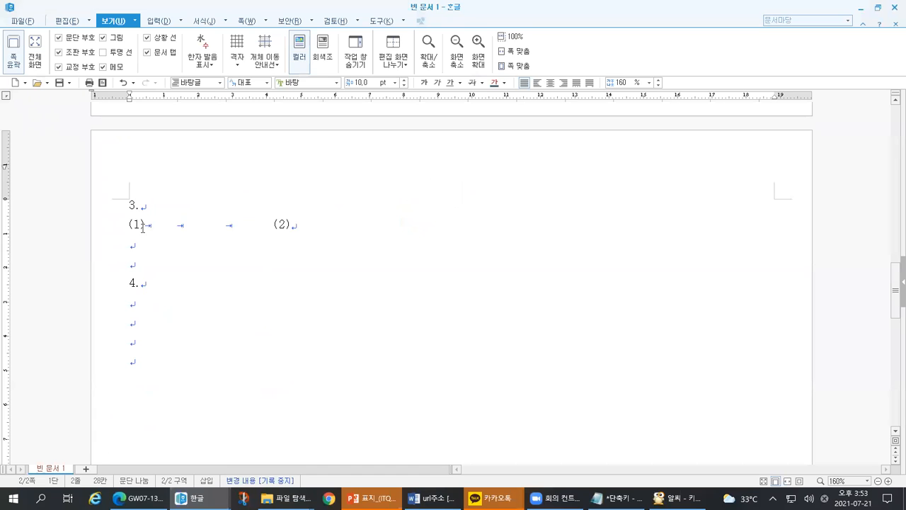
Step: Underline the cursor position right after (1), clear the mark, and add one space there
{"action": "left_click", "coordinate": [144, 225]}
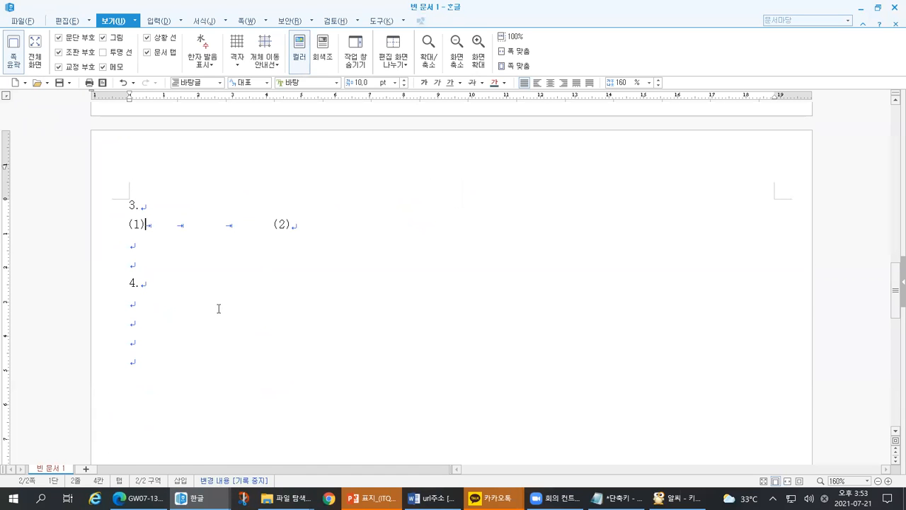
{"action": "key", "text": "ctrl+1"}
{"action": "left_click", "coordinate": [125, 264]}
{"action": "left_click_drag", "start_coordinate": [154, 202], "coordinate": [174, 201]}
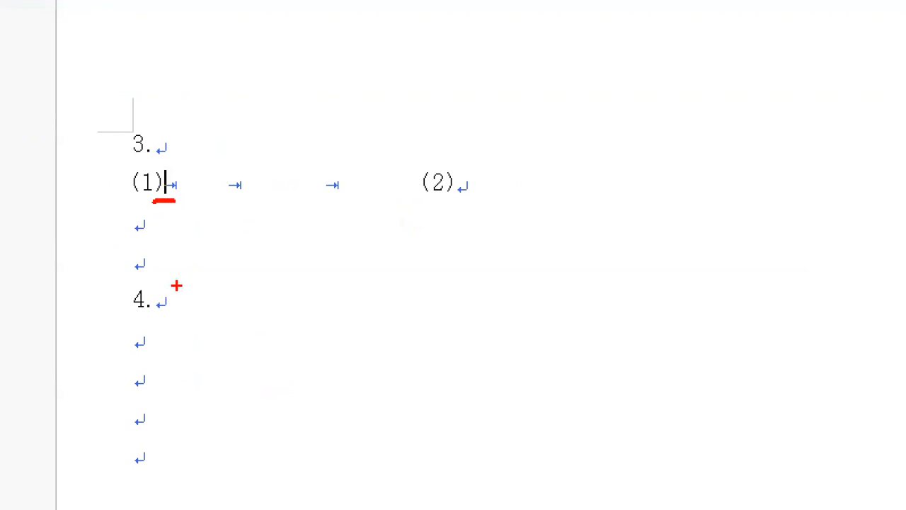
{"action": "key", "text": "Escape"}
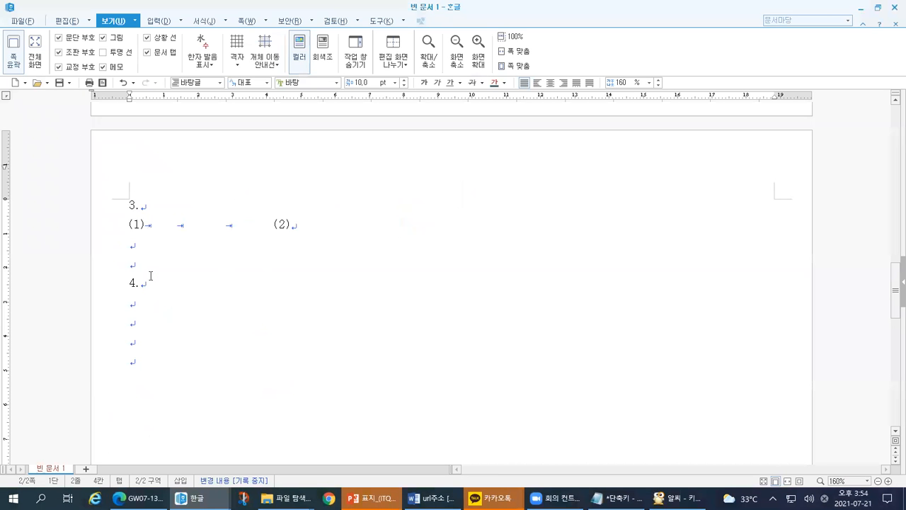
Step: Underline the cursor position right after (2), clear the mark, and add one space there
{"action": "left_click", "coordinate": [288, 223]}
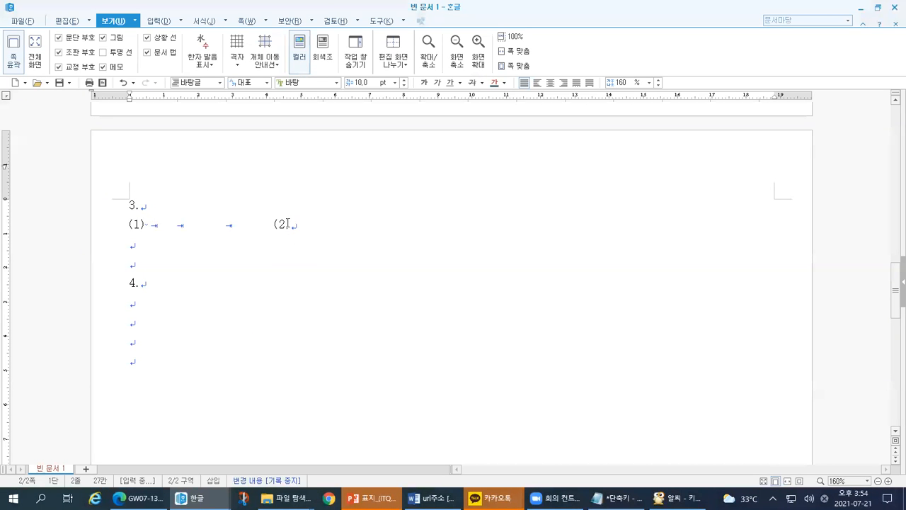
{"action": "left_click", "coordinate": [290, 223]}
{"action": "key", "text": "ctrl+1"}
{"action": "left_click", "coordinate": [293, 205]}
{"action": "left_click_drag", "start_coordinate": [270, 189], "coordinate": [287, 190]}
{"action": "key", "text": "Escape"}
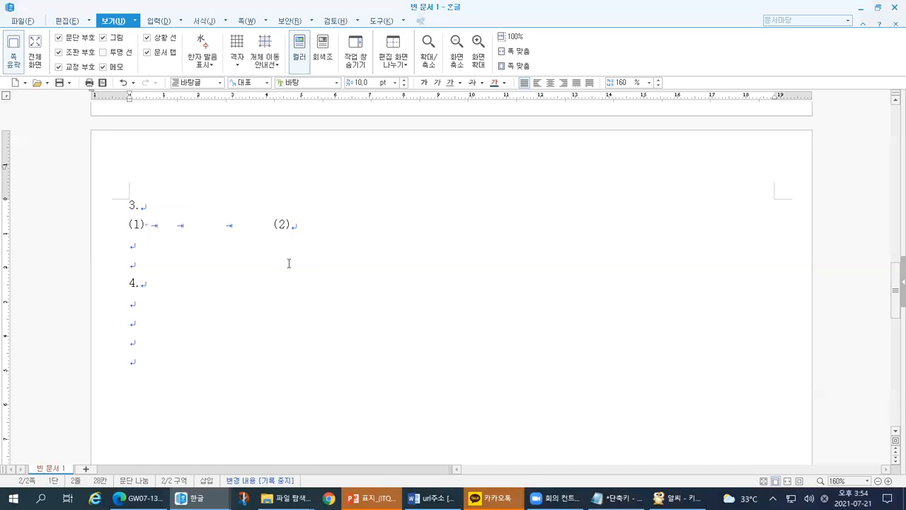
Step: Underline the whole (1) and (2) line, circle and mark the space symbols after both labels, and clear the marks
{"action": "key", "text": "ctrl+1"}
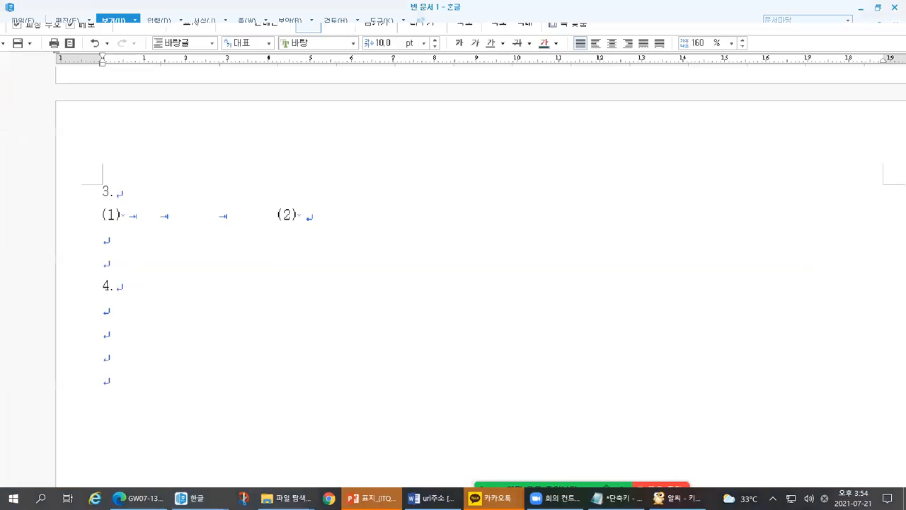
{"action": "left_click_drag", "start_coordinate": [97, 210], "coordinate": [484, 210]}
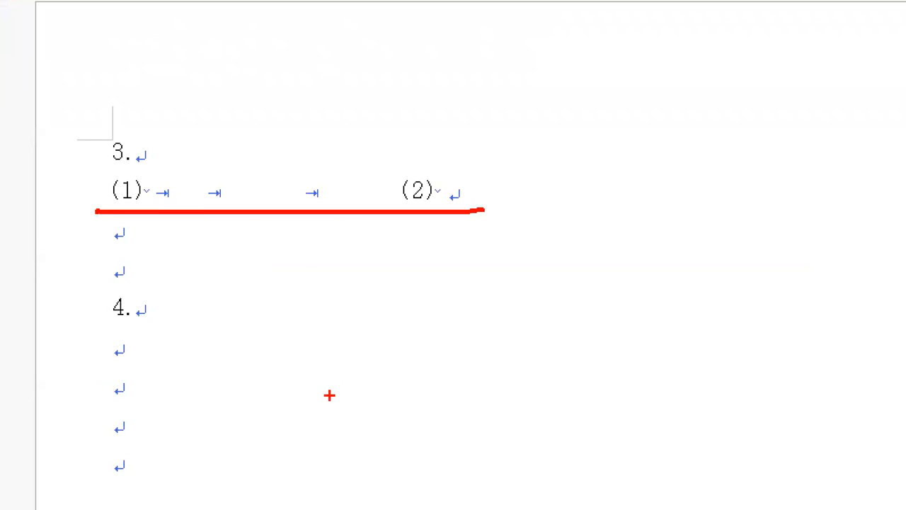
{"action": "mouse_move", "coordinate": [147, 178]}
{"action": "left_mouse_down"}
{"action": "mouse_move", "coordinate": [144, 206]}
{"action": "mouse_move", "coordinate": [146, 177]}
{"action": "left_mouse_up"}
{"action": "mouse_move", "coordinate": [444, 180]}
{"action": "left_mouse_down"}
{"action": "mouse_move", "coordinate": [427, 183]}
{"action": "mouse_move", "coordinate": [443, 204]}
{"action": "mouse_move", "coordinate": [445, 179]}
{"action": "left_mouse_up"}
{"action": "left_click_drag", "start_coordinate": [159, 159], "coordinate": [160, 167]}
{"action": "left_click_drag", "start_coordinate": [443, 148], "coordinate": [443, 155]}
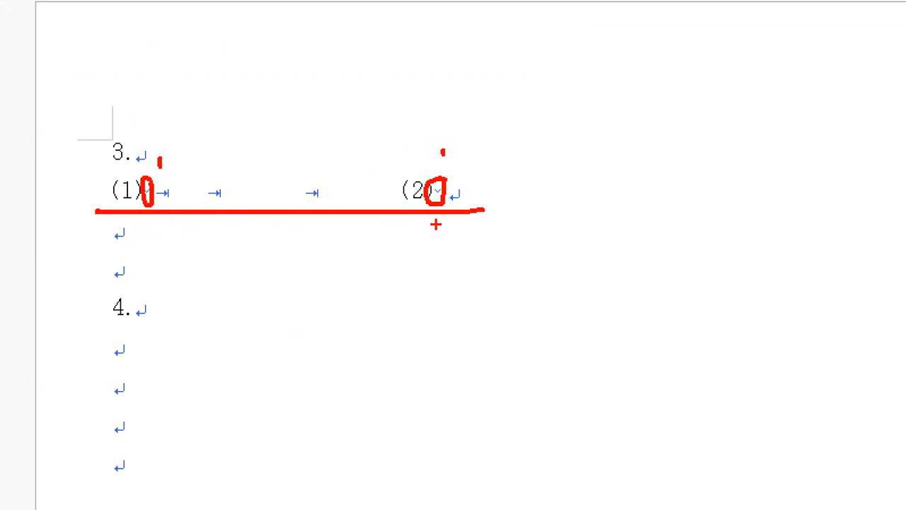
{"action": "mouse_move", "coordinate": [146, 165]}
{"action": "left_mouse_down"}
{"action": "mouse_move", "coordinate": [148, 177]}
{"action": "mouse_move", "coordinate": [157, 164]}
{"action": "left_mouse_up"}
{"action": "left_click_drag", "start_coordinate": [437, 163], "coordinate": [444, 164]}
{"action": "key", "text": "Escape"}
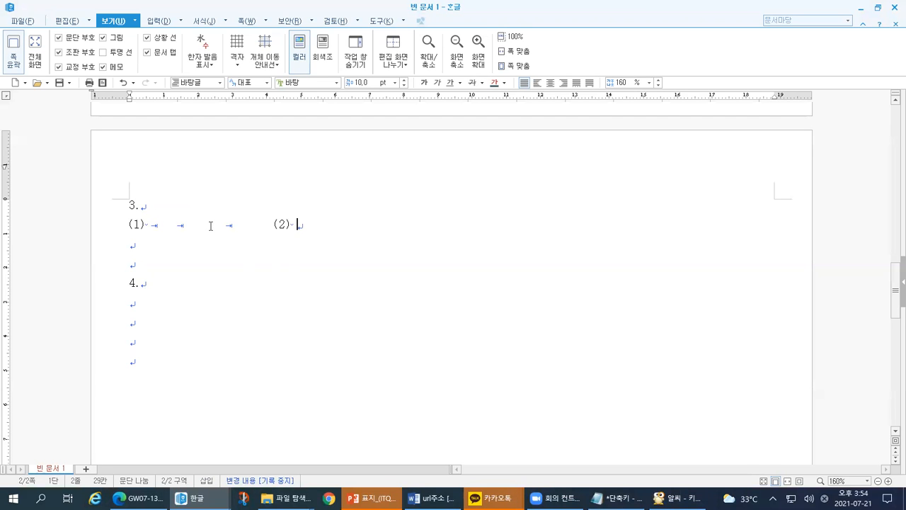
Step: Place the cursor on the last blank line below 4., box that line, and draw a check mark beside it
{"action": "left_click_drag", "start_coordinate": [894, 276], "coordinate": [894, 278]}
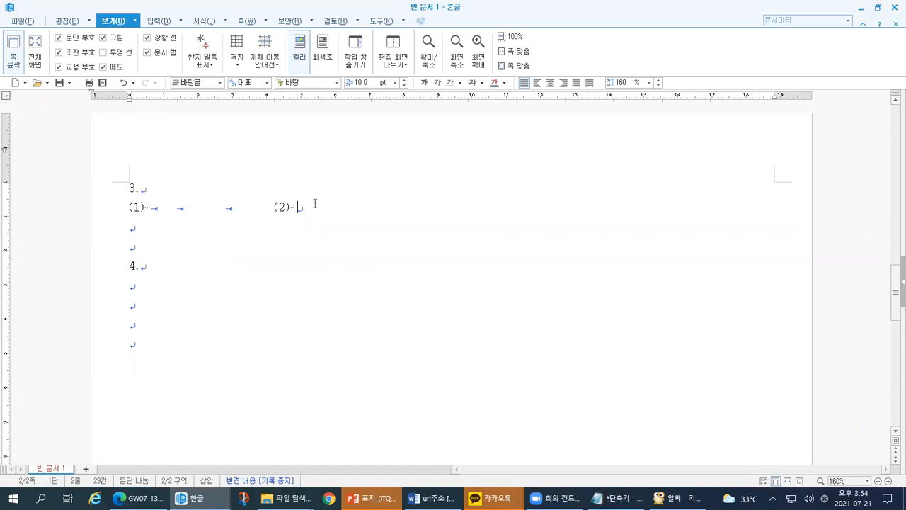
{"action": "left_click", "coordinate": [230, 347]}
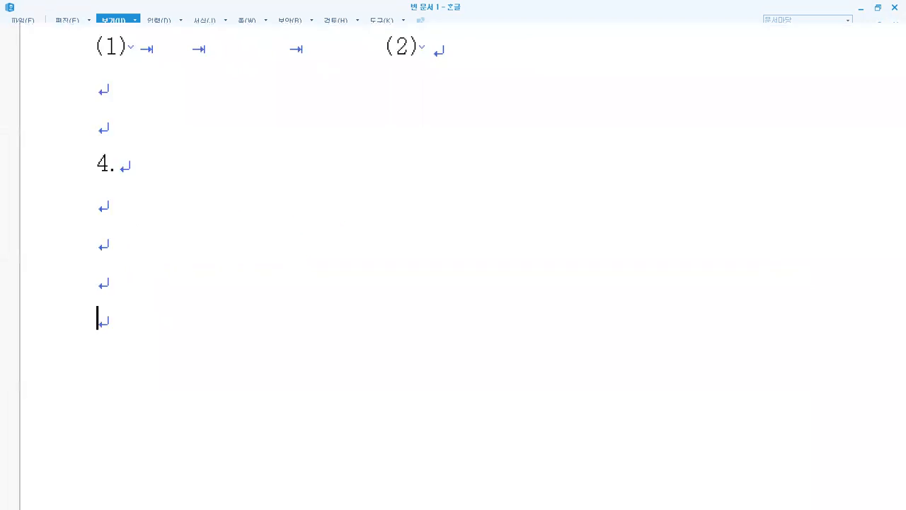
{"action": "mouse_move", "coordinate": [168, 460]}
{"action": "left_mouse_down"}
{"action": "mouse_move", "coordinate": [226, 428]}
{"action": "mouse_move", "coordinate": [173, 424]}
{"action": "mouse_move", "coordinate": [177, 464]}
{"action": "left_mouse_up"}
{"action": "left_click_drag", "start_coordinate": [141, 425], "coordinate": [155, 424]}
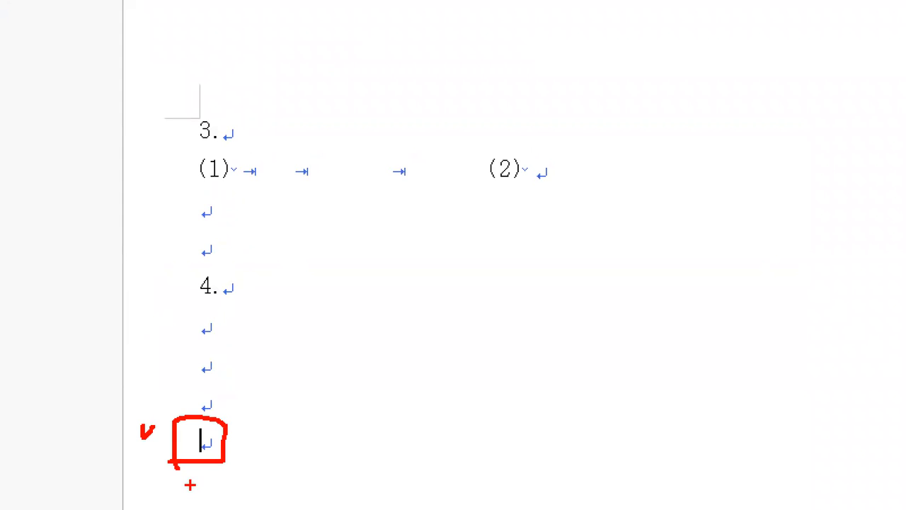
Step: Switch to the Notepad shortcut list and highlight the line "Alt + Shift + Enter = 구역 나누기"
{"action": "key", "text": "alt+Tab"}
{"action": "key", "text": "alt+Tab"}
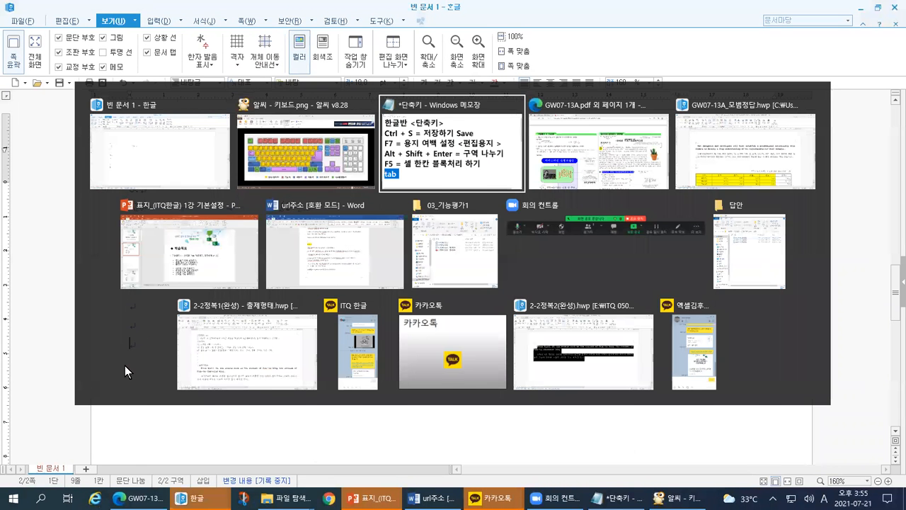
{"action": "left_click_drag", "start_coordinate": [16, 254], "coordinate": [803, 252]}
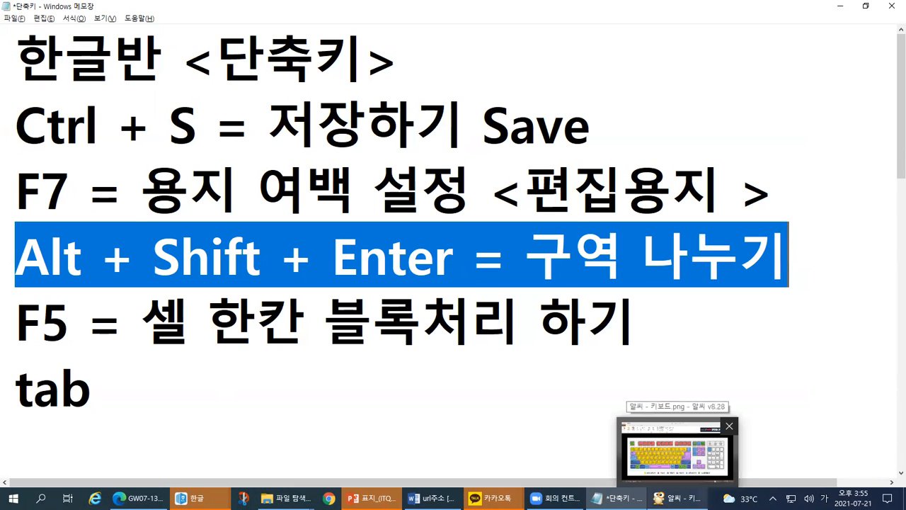
Step: Switch to the keyboard picture in 알씨 and mark the Alt, Shift and Enter keys for the section-divide shortcut
{"action": "left_click", "coordinate": [678, 498]}
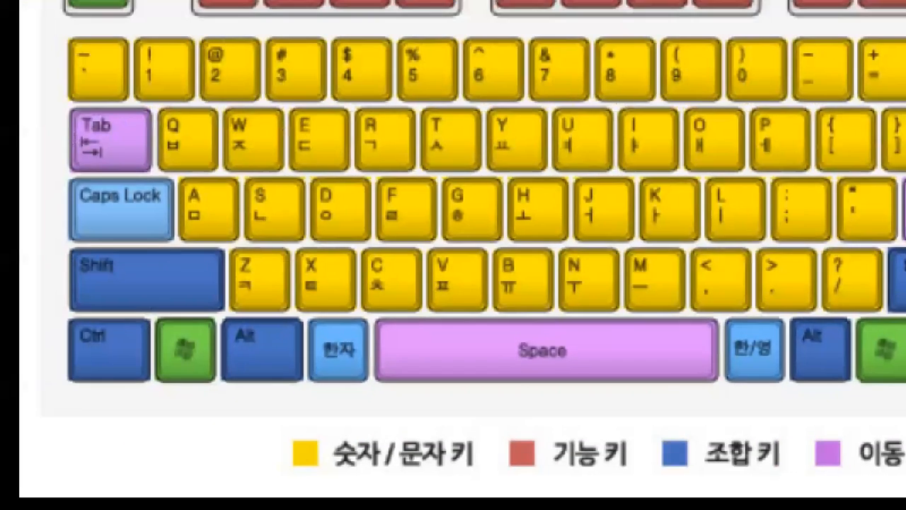
{"action": "mouse_move", "coordinate": [283, 401]}
{"action": "left_mouse_down"}
{"action": "mouse_move", "coordinate": [202, 382]}
{"action": "mouse_move", "coordinate": [304, 322]}
{"action": "mouse_move", "coordinate": [314, 390]}
{"action": "mouse_move", "coordinate": [283, 402]}
{"action": "left_mouse_up"}
{"action": "mouse_move", "coordinate": [136, 297]}
{"action": "left_mouse_down"}
{"action": "mouse_move", "coordinate": [43, 278]}
{"action": "mouse_move", "coordinate": [192, 212]}
{"action": "mouse_move", "coordinate": [170, 298]}
{"action": "left_mouse_up"}
{"action": "left_click_drag", "start_coordinate": [904, 126], "coordinate": [904, 252]}
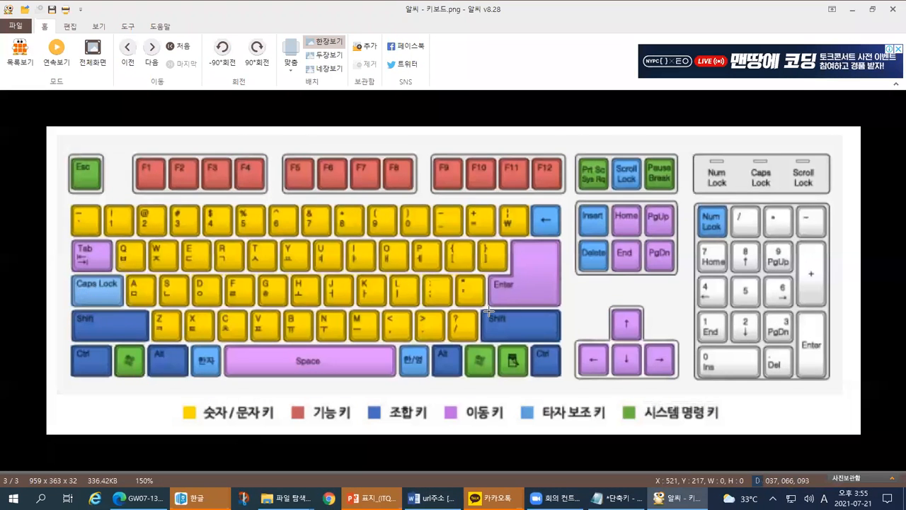
Step: Return to the Hangul document and divide the section at the last blank line below 4
{"action": "key", "text": "alt+Tab"}
{"action": "key", "text": "alt+Tab"}
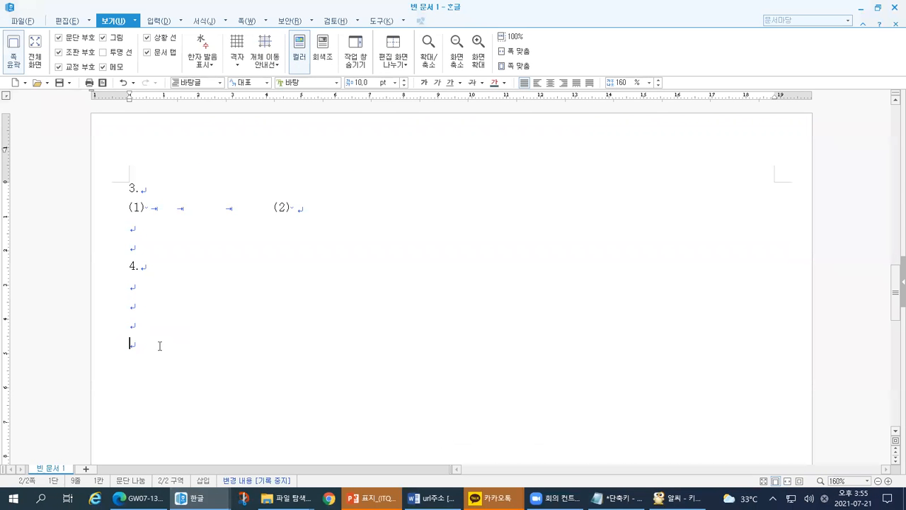
{"action": "key", "text": "alt+shift+Return"}
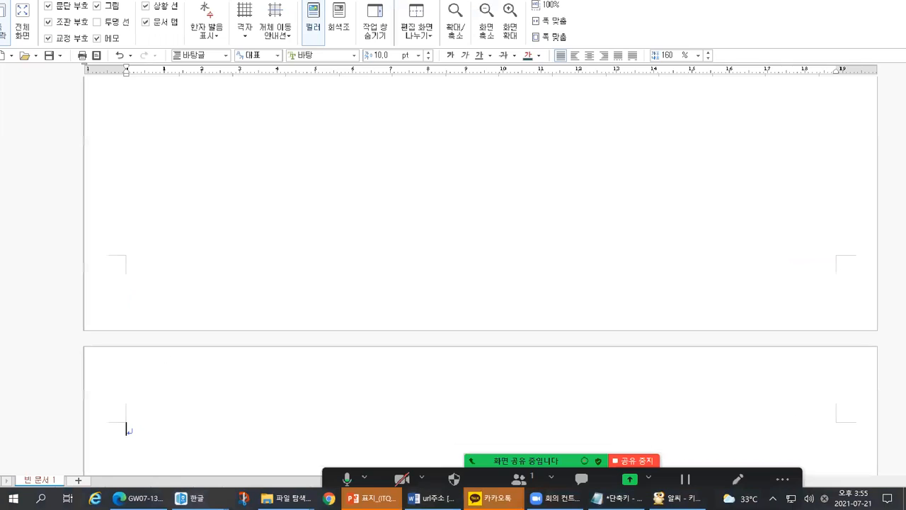
Step: Outline the facing corners of the second and third pages, write 2 and 3 on them, mark the cursor line, and clear the marks
{"action": "mouse_move", "coordinate": [91, 276]}
{"action": "left_mouse_down"}
{"action": "mouse_move", "coordinate": [85, 311]}
{"action": "mouse_move", "coordinate": [137, 327]}
{"action": "left_mouse_up"}
{"action": "mouse_move", "coordinate": [172, 144]}
{"action": "left_mouse_down"}
{"action": "mouse_move", "coordinate": [211, 138]}
{"action": "mouse_move", "coordinate": [250, 172]}
{"action": "left_mouse_up"}
{"action": "mouse_move", "coordinate": [220, 251]}
{"action": "left_mouse_down"}
{"action": "mouse_move", "coordinate": [86, 331]}
{"action": "mouse_move", "coordinate": [86, 417]}
{"action": "left_mouse_up"}
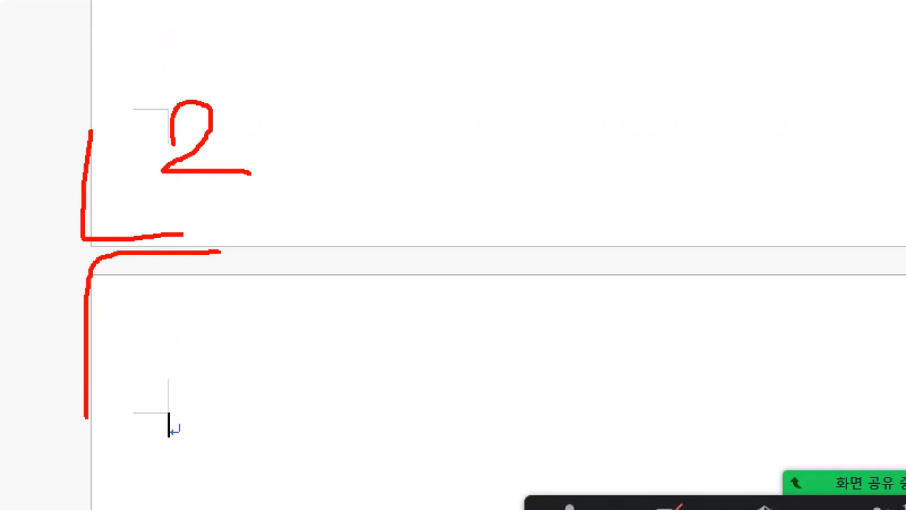
{"action": "mouse_move", "coordinate": [179, 308]}
{"action": "left_mouse_down"}
{"action": "mouse_move", "coordinate": [221, 369]}
{"action": "mouse_move", "coordinate": [177, 390]}
{"action": "left_mouse_up"}
{"action": "left_click", "coordinate": [245, 383]}
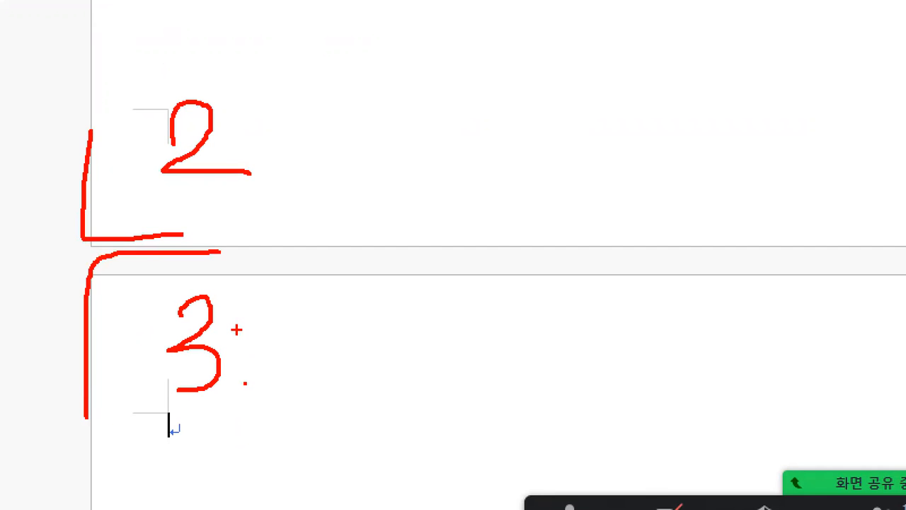
{"action": "left_click_drag", "start_coordinate": [180, 409], "coordinate": [177, 438]}
{"action": "key", "text": "Escape"}
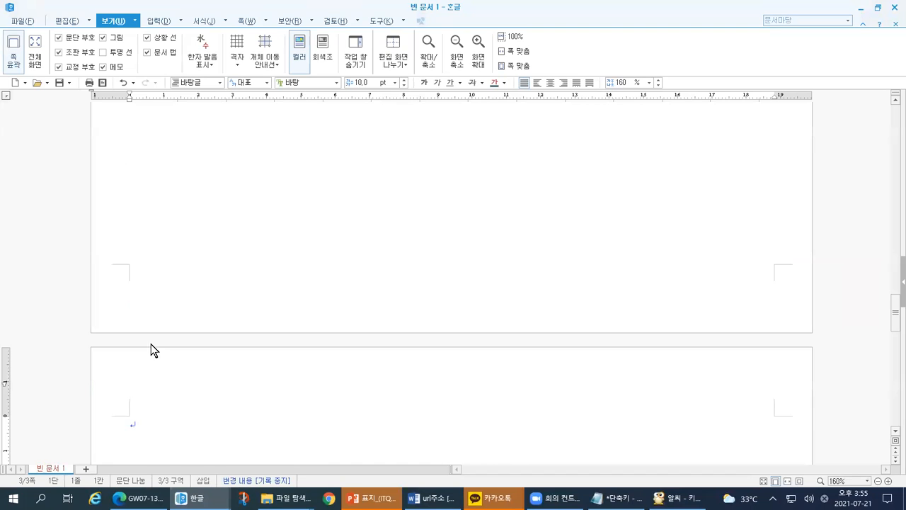
Step: Add six blank lines from the top of the third page
{"action": "scroll", "coordinate": [158, 323], "scroll_direction": "down", "scroll_amount": 3}
{"action": "key", "text": "Return"}
{"action": "key", "text": "Return"}
{"action": "key", "text": "Return"}
{"action": "key", "text": "Return"}
{"action": "key", "text": "Return"}
{"action": "key", "text": "Return"}
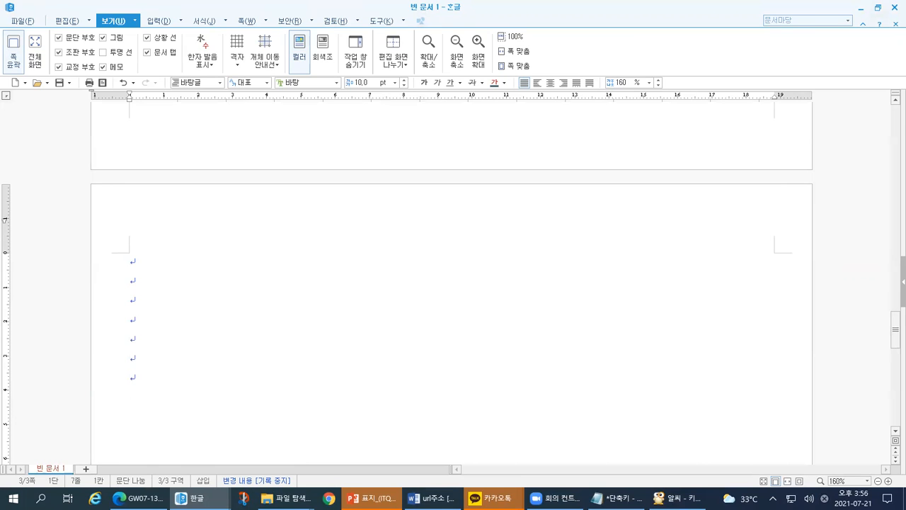
Step: Outline the upper corner of the third page, write a large 3 beside it, and clear the marks
{"action": "key", "text": "ctrl+1"}
{"action": "left_click_drag", "start_coordinate": [97, 179], "coordinate": [146, 177]}
{"action": "left_click_drag", "start_coordinate": [89, 121], "coordinate": [64, 260]}
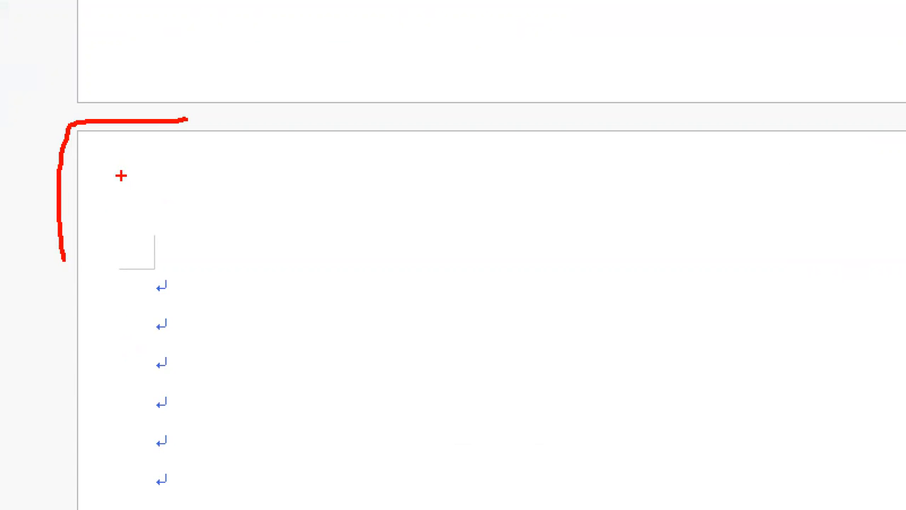
{"action": "mouse_move", "coordinate": [121, 174]}
{"action": "left_mouse_down"}
{"action": "mouse_move", "coordinate": [138, 173]}
{"action": "mouse_move", "coordinate": [116, 240]}
{"action": "left_mouse_up"}
{"action": "left_click", "coordinate": [172, 235]}
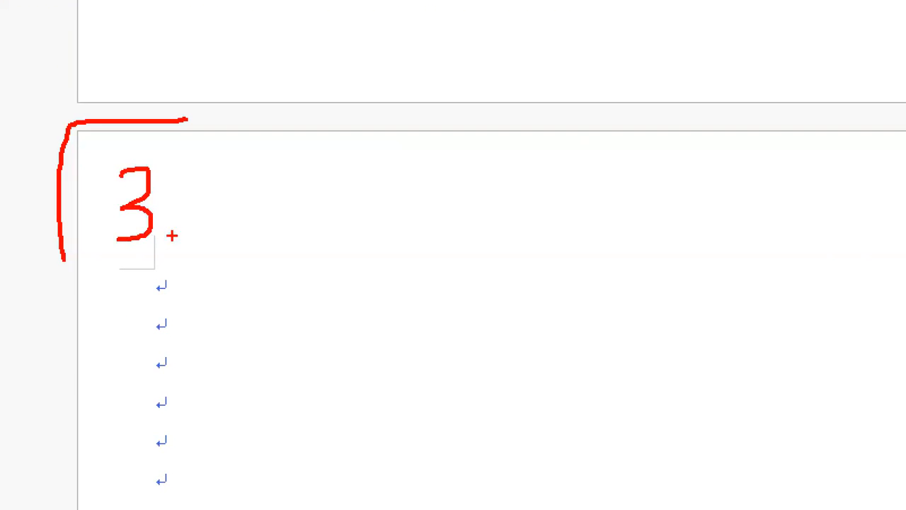
{"action": "key", "text": "Escape"}
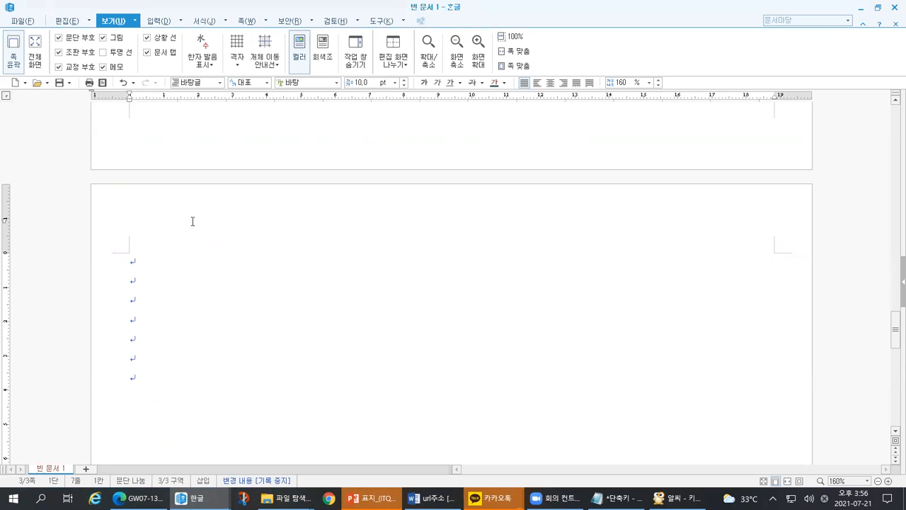
Step: Switch to the Notepad shortcut list and highlight the line "Ctrl + S = 저장하기 Save"
{"action": "key", "text": "alt+Tab"}
{"action": "left_click", "coordinate": [365, 196]}
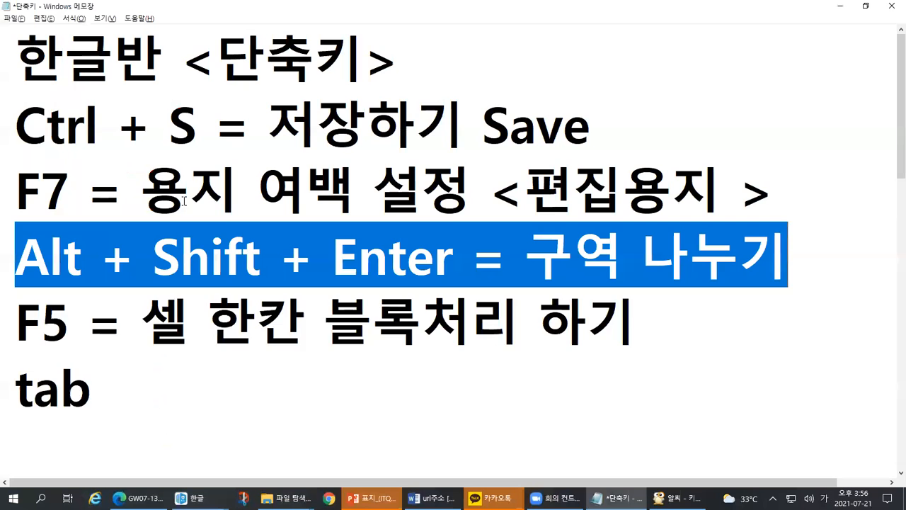
{"action": "left_click", "coordinate": [99, 127]}
{"action": "left_click_drag", "start_coordinate": [10, 126], "coordinate": [587, 129]}
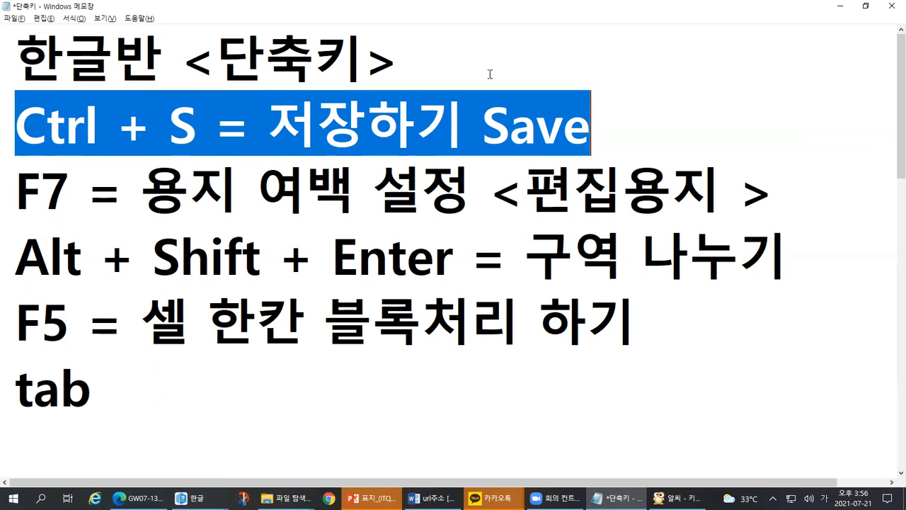
Step: Switch to the keyboard picture in 알씨, circle the Ctrl and S keys, and mark them as the save shortcut
{"action": "key", "text": "alt+Tab"}
{"action": "key", "text": "alt+Tab"}
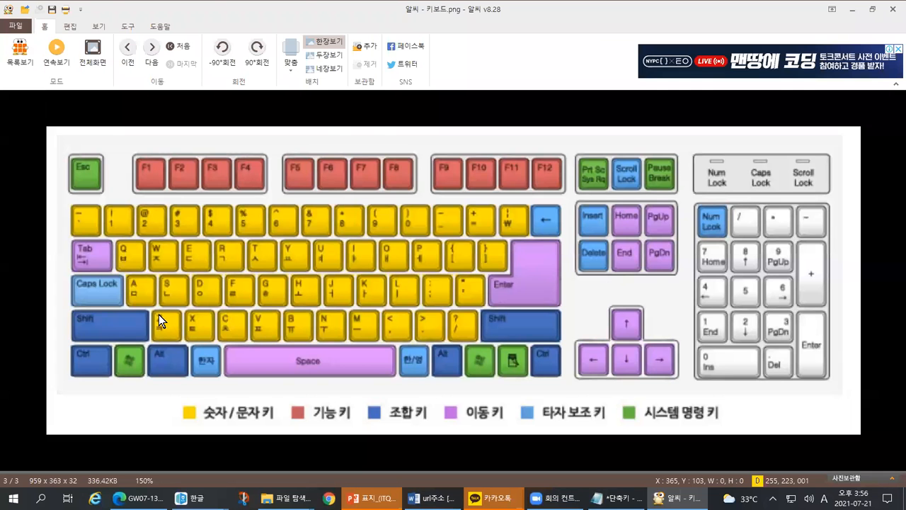
{"action": "key", "text": "alt+Tab"}
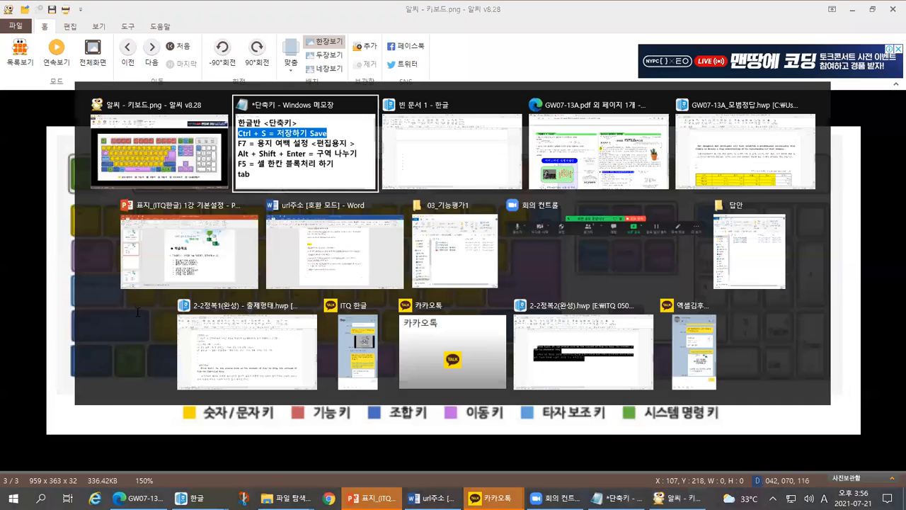
{"action": "key", "text": "alt+Tab"}
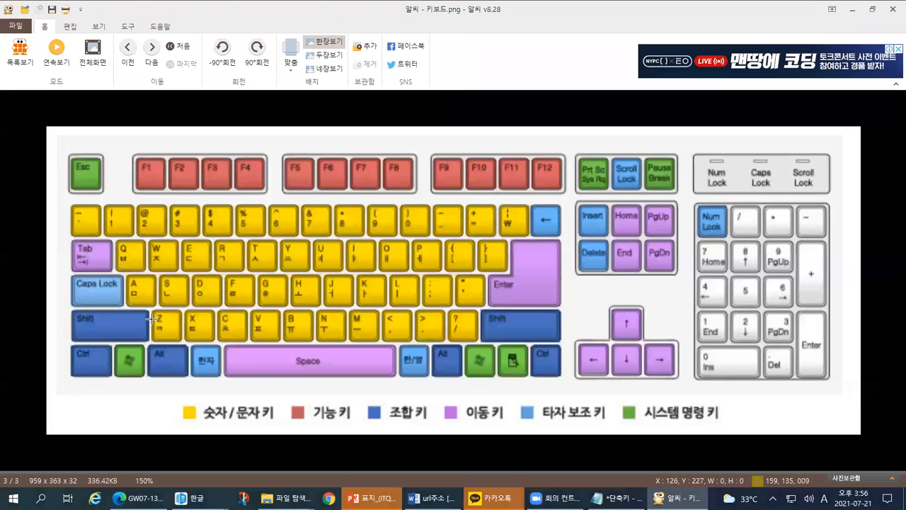
{"action": "key", "text": "ctrl+1"}
{"action": "left_click", "coordinate": [114, 290]}
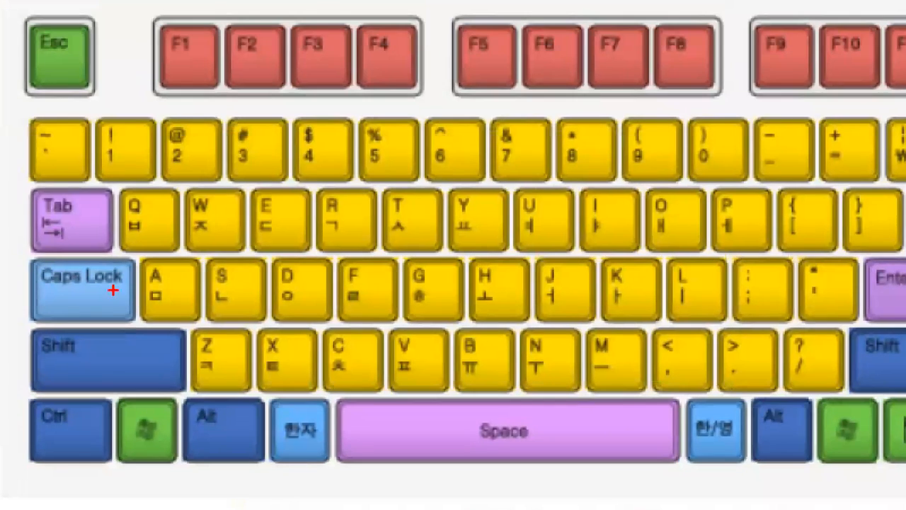
{"action": "mouse_move", "coordinate": [99, 487]}
{"action": "left_mouse_down"}
{"action": "mouse_move", "coordinate": [13, 442]}
{"action": "mouse_move", "coordinate": [44, 393]}
{"action": "mouse_move", "coordinate": [112, 443]}
{"action": "mouse_move", "coordinate": [30, 486]}
{"action": "left_mouse_up"}
{"action": "mouse_move", "coordinate": [245, 325]}
{"action": "left_mouse_down"}
{"action": "mouse_move", "coordinate": [187, 306]}
{"action": "mouse_move", "coordinate": [260, 245]}
{"action": "mouse_move", "coordinate": [236, 354]}
{"action": "left_mouse_up"}
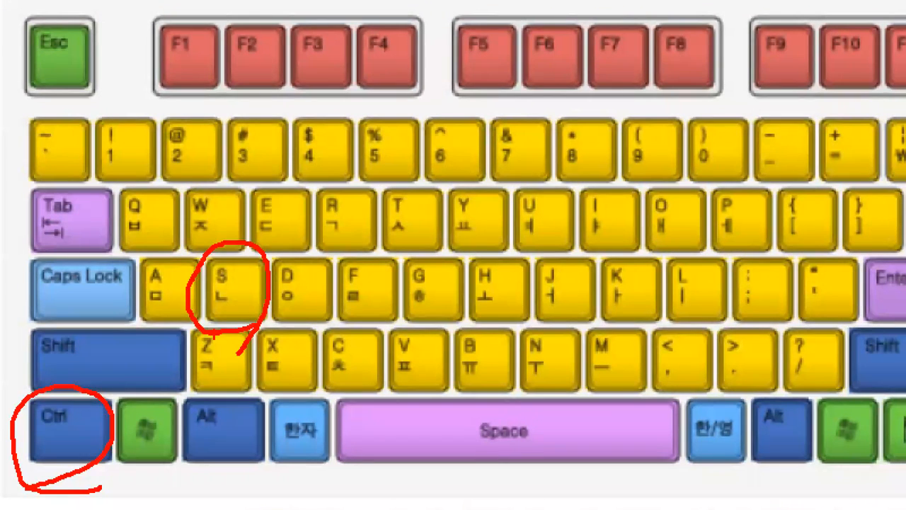
{"action": "left_click_drag", "start_coordinate": [52, 440], "coordinate": [73, 428]}
{"action": "left_click_drag", "start_coordinate": [237, 298], "coordinate": [245, 288]}
Step: Return to the Hangul document, open the 다른 이름으로 저장하기 dialog, and move it toward the middle of the screen
{"action": "key", "text": "alt+Tab"}
{"action": "key", "text": "alt+Tab"}
{"action": "key", "text": "alt+Tab"}
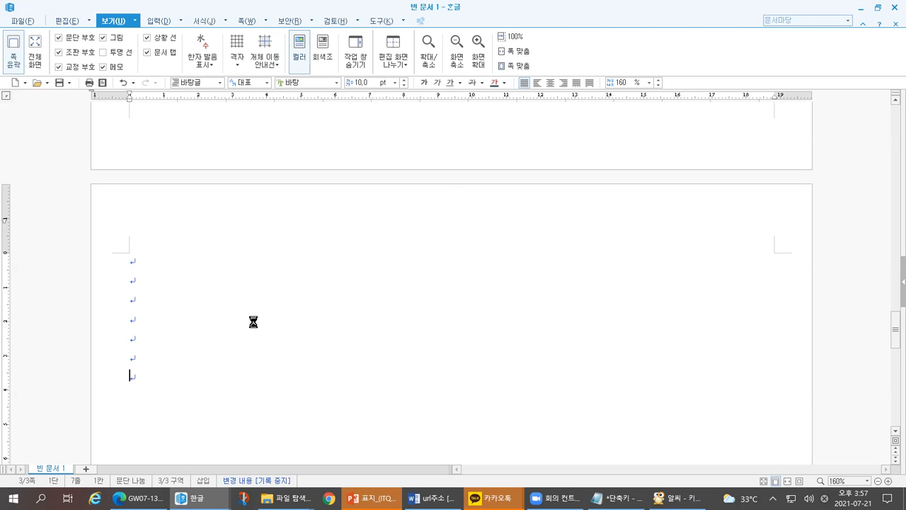
{"action": "key", "text": "alt+s"}
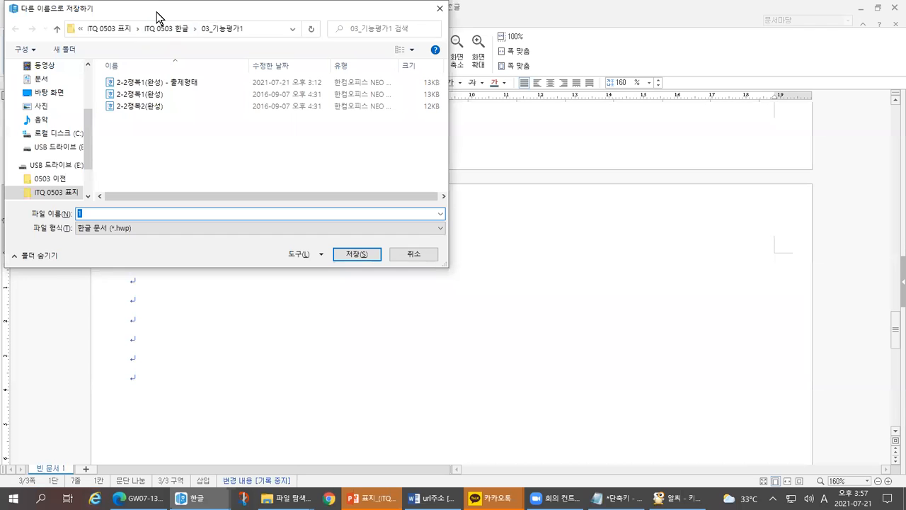
{"action": "left_click_drag", "start_coordinate": [157, 17], "coordinate": [349, 141]}
{"action": "key", "text": "alt+Tab"}
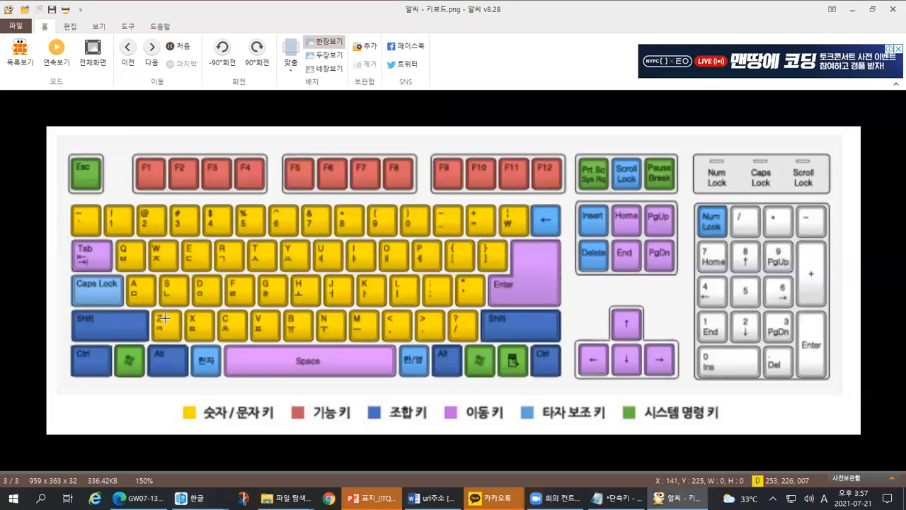
{"action": "key", "text": "alt+Tab"}
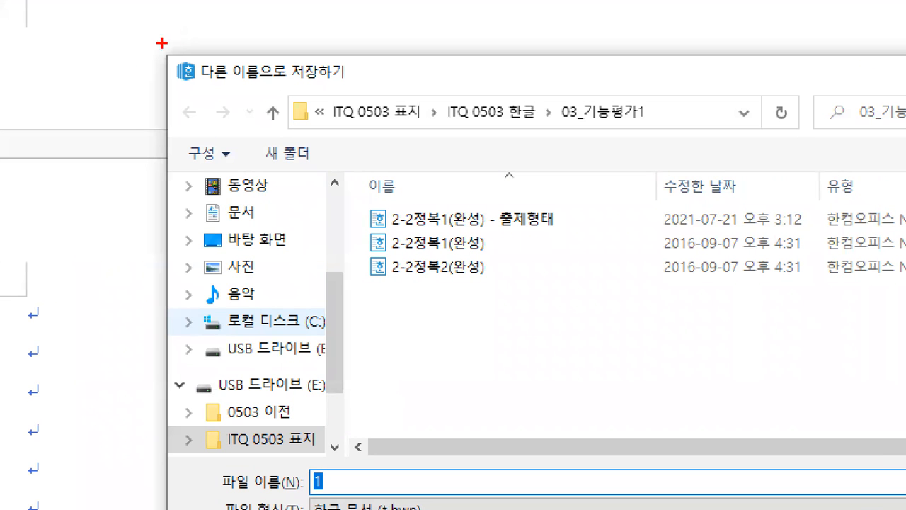
Step: Circle the dialog title 다른 이름으로 저장하기 and its folder path, draw an arrow toward the title, and clear the marks
{"action": "mouse_move", "coordinate": [161, 43]}
{"action": "left_mouse_down"}
{"action": "mouse_move", "coordinate": [149, 88]}
{"action": "mouse_move", "coordinate": [374, 91]}
{"action": "mouse_move", "coordinate": [216, 32]}
{"action": "mouse_move", "coordinate": [167, 35]}
{"action": "left_mouse_up"}
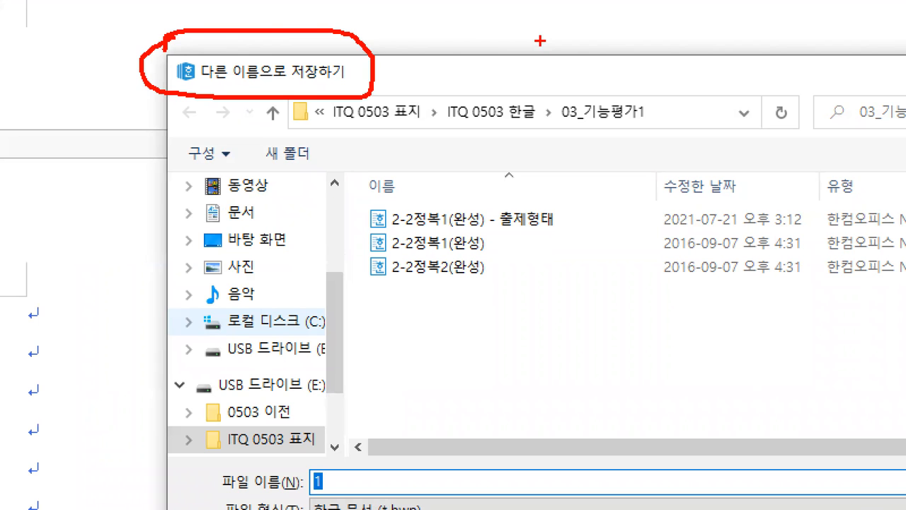
{"action": "mouse_move", "coordinate": [643, 93]}
{"action": "left_mouse_down"}
{"action": "mouse_move", "coordinate": [385, 81]}
{"action": "mouse_move", "coordinate": [322, 135]}
{"action": "mouse_move", "coordinate": [630, 133]}
{"action": "mouse_move", "coordinate": [650, 92]}
{"action": "left_mouse_up"}
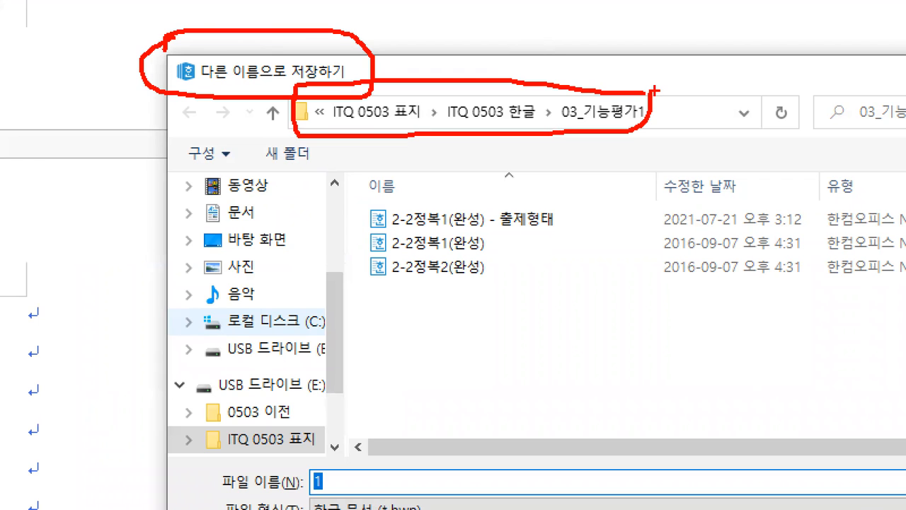
{"action": "mouse_move", "coordinate": [400, 21]}
{"action": "left_mouse_down"}
{"action": "mouse_move", "coordinate": [381, 40]}
{"action": "mouse_move", "coordinate": [406, 38]}
{"action": "left_mouse_up"}
{"action": "left_click_drag", "start_coordinate": [405, 34], "coordinate": [405, 44]}
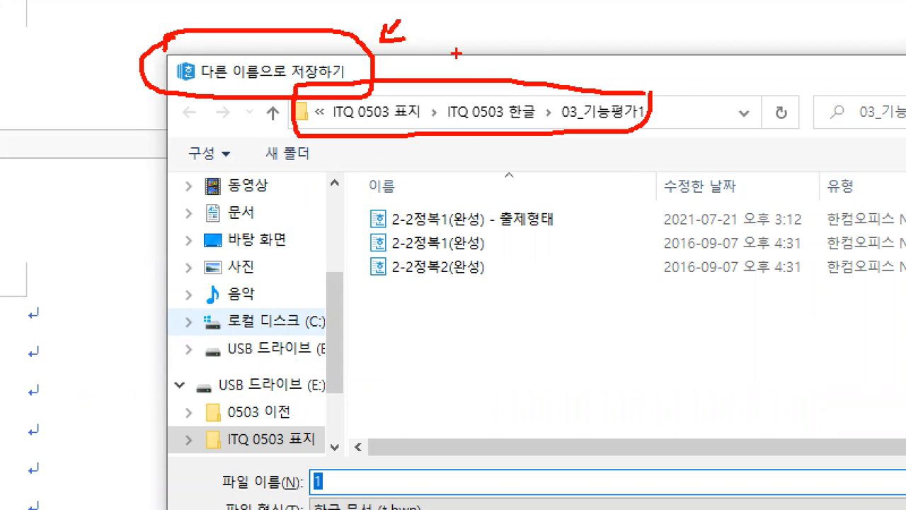
{"action": "key", "text": "Escape"}
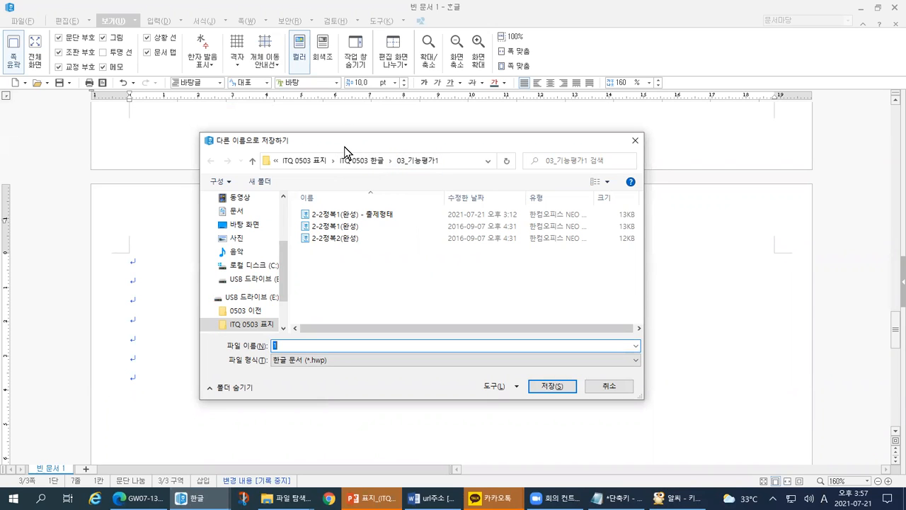
Step: Scroll the save dialog's folder list up, circle its scroll bar, draw slashes across the listed locations, and clear the marks
{"action": "left_click_drag", "start_coordinate": [345, 147], "coordinate": [356, 152]}
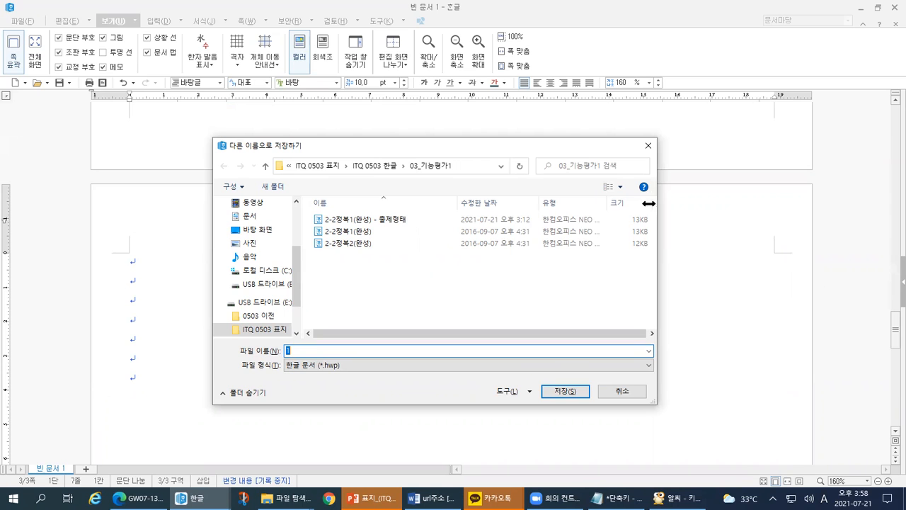
{"action": "left_click_drag", "start_coordinate": [295, 259], "coordinate": [296, 240]}
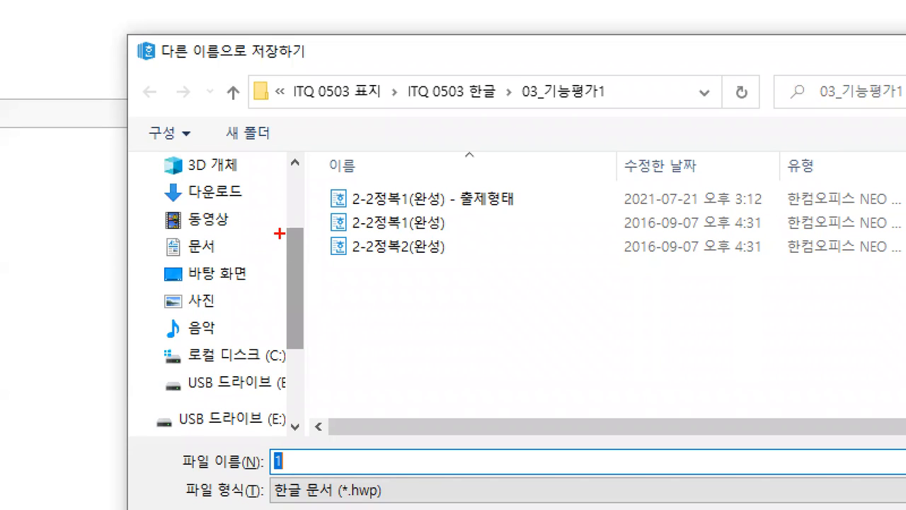
{"action": "mouse_move", "coordinate": [304, 215]}
{"action": "left_mouse_down"}
{"action": "mouse_move", "coordinate": [283, 219]}
{"action": "mouse_move", "coordinate": [293, 358]}
{"action": "mouse_move", "coordinate": [316, 296]}
{"action": "mouse_move", "coordinate": [315, 218]}
{"action": "left_mouse_up"}
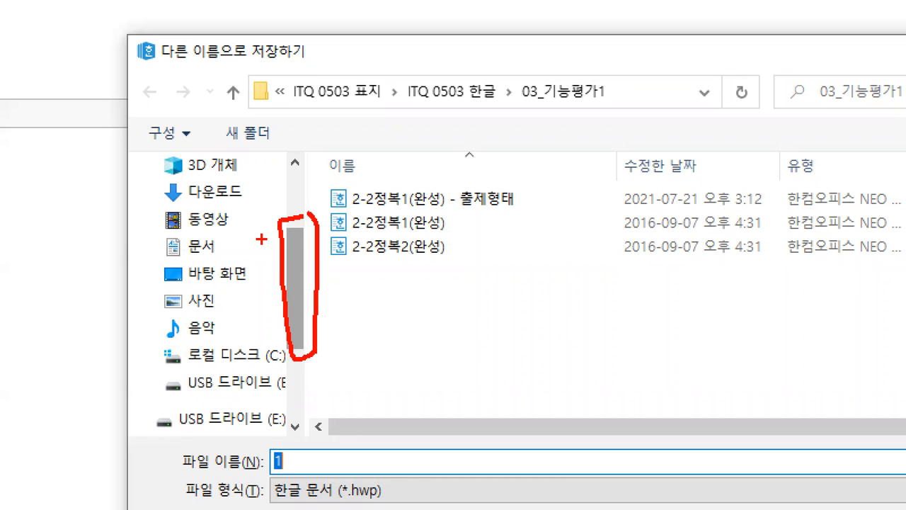
{"action": "left_click_drag", "start_coordinate": [237, 162], "coordinate": [170, 216]}
{"action": "left_click_drag", "start_coordinate": [251, 187], "coordinate": [174, 279]}
{"action": "mouse_move", "coordinate": [240, 269]}
{"action": "left_mouse_down"}
{"action": "mouse_move", "coordinate": [248, 263]}
{"action": "mouse_move", "coordinate": [169, 337]}
{"action": "left_mouse_up"}
{"action": "left_click_drag", "start_coordinate": [260, 309], "coordinate": [152, 386]}
{"action": "left_click_drag", "start_coordinate": [275, 361], "coordinate": [191, 409]}
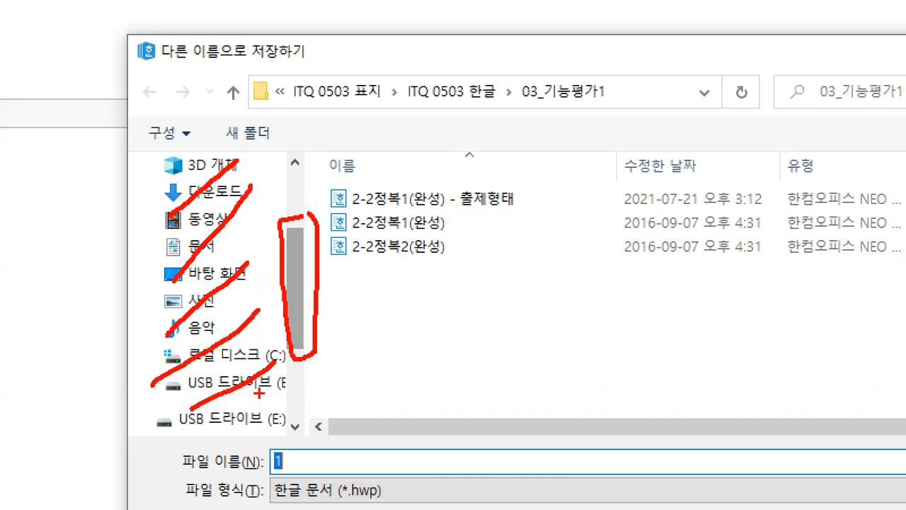
{"action": "key", "text": "Escape"}
Step: Bring 내 PC into view in the folder list, box 내 PC and 문서, line along its subfolders, and dot the other locations
{"action": "left_click_drag", "start_coordinate": [297, 267], "coordinate": [298, 257]}
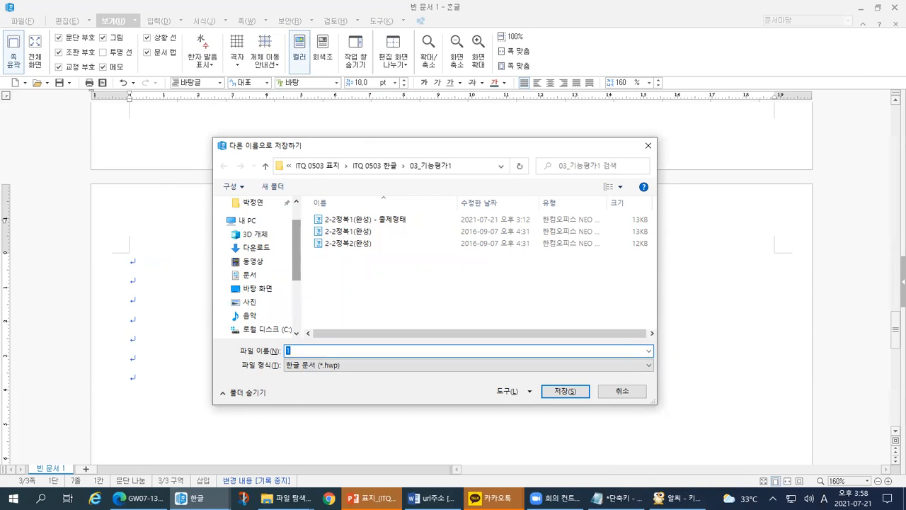
{"action": "key", "text": "ctrl+1"}
{"action": "left_click_drag", "start_coordinate": [264, 209], "coordinate": [222, 228]}
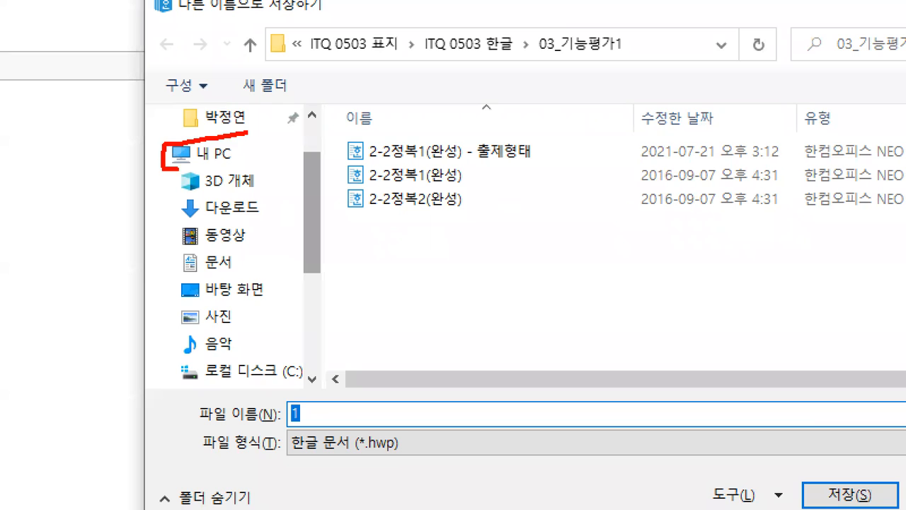
{"action": "mouse_move", "coordinate": [177, 169]}
{"action": "left_mouse_down"}
{"action": "mouse_move", "coordinate": [245, 150]}
{"action": "mouse_move", "coordinate": [244, 134]}
{"action": "left_mouse_up"}
{"action": "left_click_drag", "start_coordinate": [174, 172], "coordinate": [167, 375]}
{"action": "mouse_move", "coordinate": [239, 250]}
{"action": "left_mouse_down"}
{"action": "mouse_move", "coordinate": [210, 246]}
{"action": "mouse_move", "coordinate": [179, 271]}
{"action": "mouse_move", "coordinate": [236, 276]}
{"action": "mouse_move", "coordinate": [240, 249]}
{"action": "left_mouse_up"}
{"action": "left_click", "coordinate": [260, 181]}
{"action": "left_click", "coordinate": [261, 206]}
{"action": "left_click", "coordinate": [255, 233]}
{"action": "left_click", "coordinate": [258, 293]}
{"action": "left_click", "coordinate": [242, 319]}
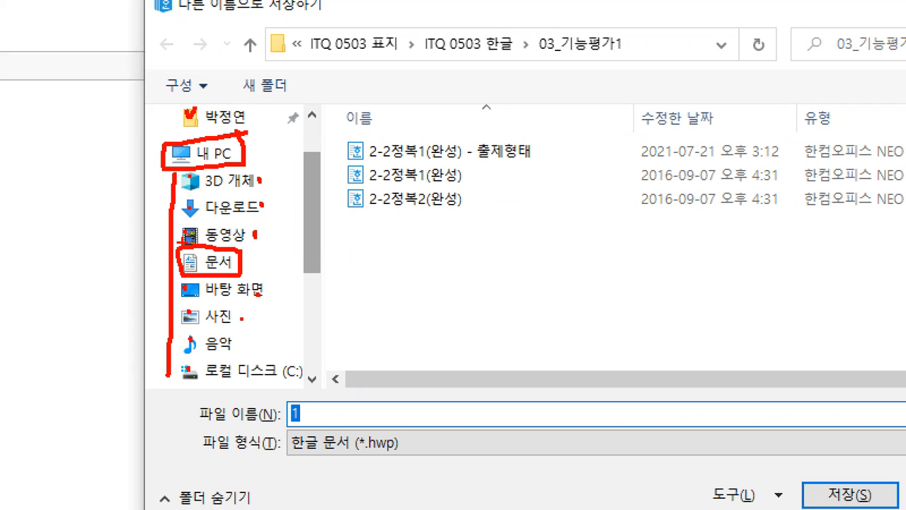
Step: Clear the markings from the save dialog and open the 문서 folder under 내 PC
{"action": "mouse_move", "coordinate": [245, 250]}
{"action": "left_mouse_down"}
{"action": "mouse_move", "coordinate": [251, 263]}
{"action": "mouse_move", "coordinate": [260, 240]}
{"action": "left_mouse_up"}
{"action": "key", "text": "Escape"}
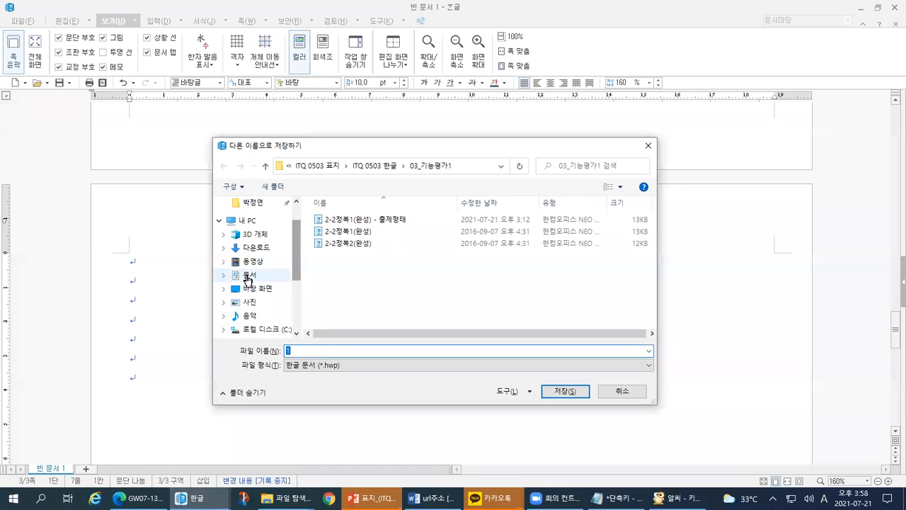
{"action": "left_click", "coordinate": [247, 277]}
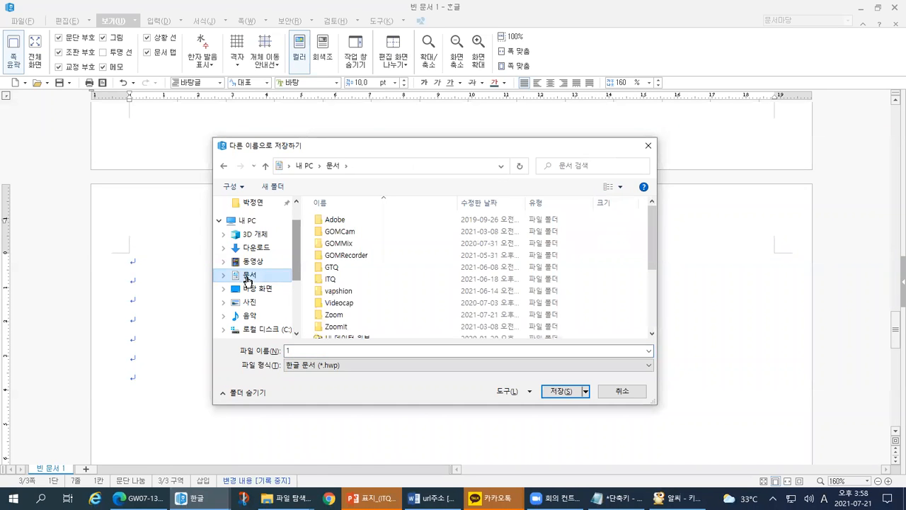
Step: Check-mark 문서 in the zoomed save dialog, outline its folder contents, draw slashes across them, and clear the marks
{"action": "key", "text": "ctrl+1"}
{"action": "left_click_drag", "start_coordinate": [254, 272], "coordinate": [265, 269]}
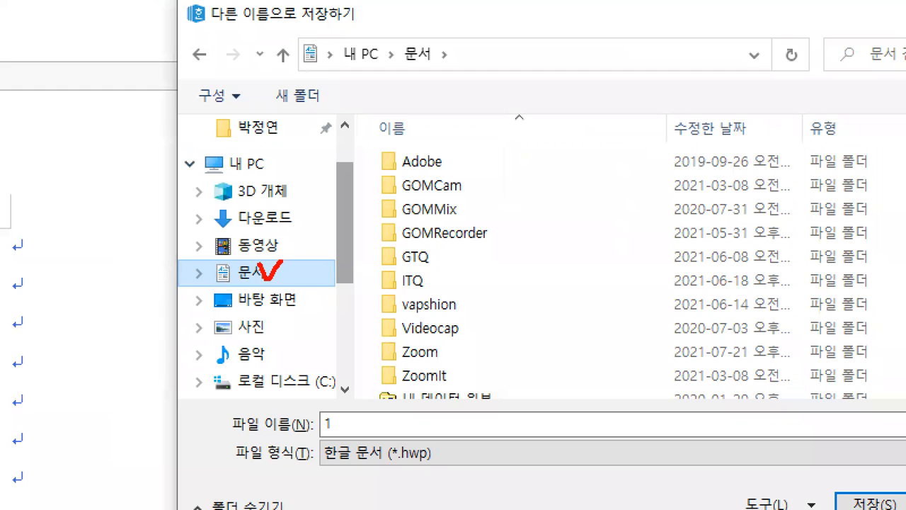
{"action": "mouse_move", "coordinate": [382, 119]}
{"action": "left_mouse_down"}
{"action": "mouse_move", "coordinate": [356, 204]}
{"action": "mouse_move", "coordinate": [352, 388]}
{"action": "mouse_move", "coordinate": [374, 452]}
{"action": "left_mouse_up"}
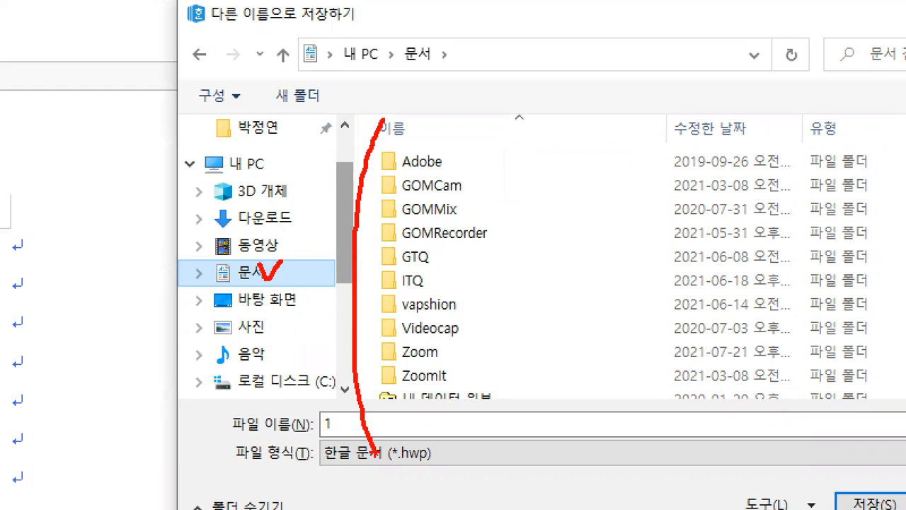
{"action": "mouse_move", "coordinate": [367, 109]}
{"action": "left_mouse_down"}
{"action": "mouse_move", "coordinate": [773, 115]}
{"action": "mouse_move", "coordinate": [815, 311]}
{"action": "mouse_move", "coordinate": [766, 445]}
{"action": "left_mouse_up"}
{"action": "left_click_drag", "start_coordinate": [473, 135], "coordinate": [397, 228]}
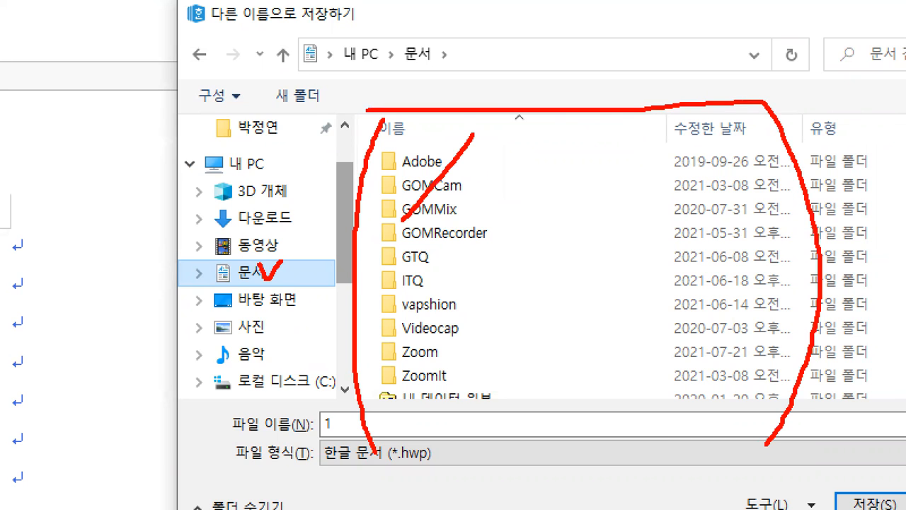
{"action": "left_click_drag", "start_coordinate": [536, 158], "coordinate": [411, 314]}
{"action": "left_click_drag", "start_coordinate": [551, 230], "coordinate": [412, 311]}
{"action": "left_click_drag", "start_coordinate": [547, 326], "coordinate": [453, 395]}
{"action": "left_click_drag", "start_coordinate": [554, 393], "coordinate": [496, 425]}
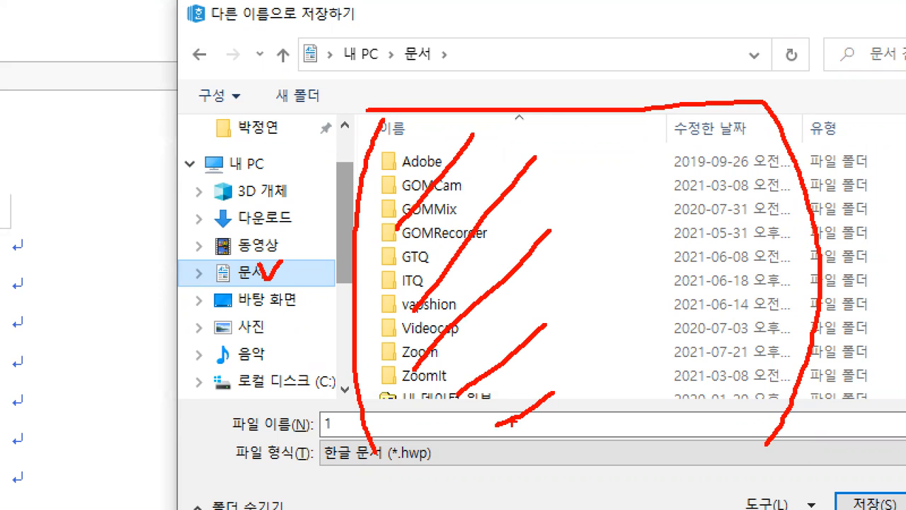
{"action": "key", "text": "Escape"}
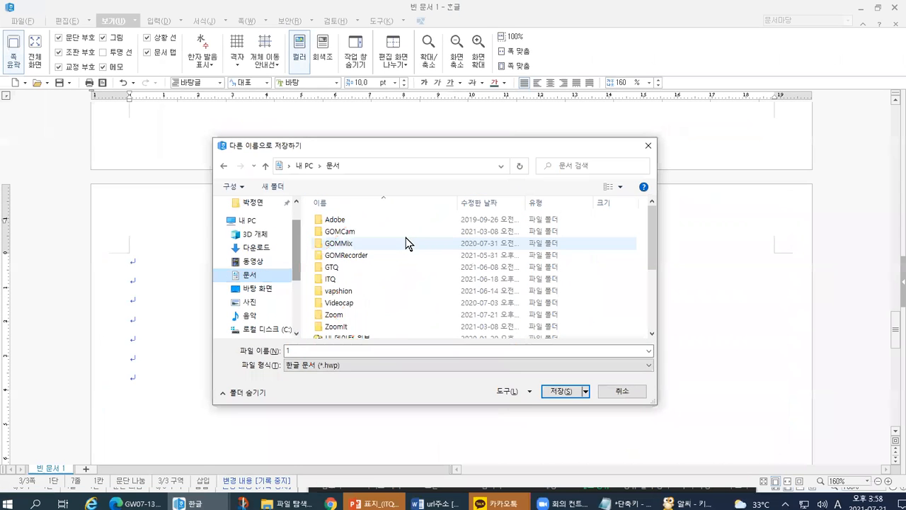
Step: Select the ITQ folder inside 문서, draw a box around its name, and clear the mark
{"action": "left_click", "coordinate": [336, 279]}
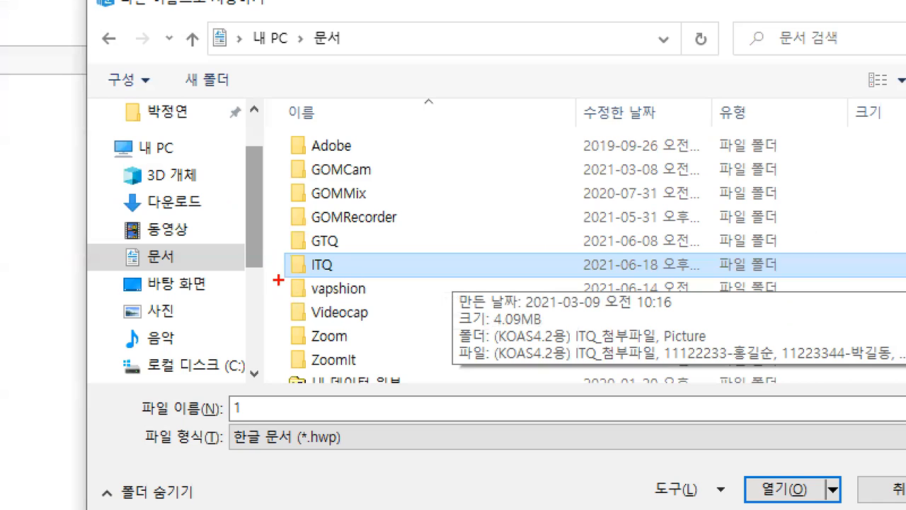
{"action": "mouse_move", "coordinate": [277, 280]}
{"action": "left_mouse_down"}
{"action": "mouse_move", "coordinate": [354, 261]}
{"action": "mouse_move", "coordinate": [283, 253]}
{"action": "mouse_move", "coordinate": [279, 287]}
{"action": "left_mouse_up"}
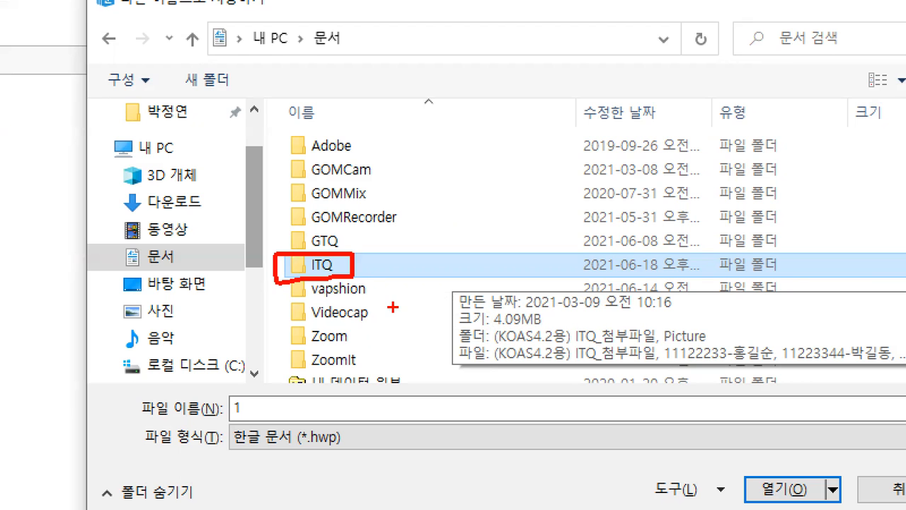
{"action": "key", "text": "Escape"}
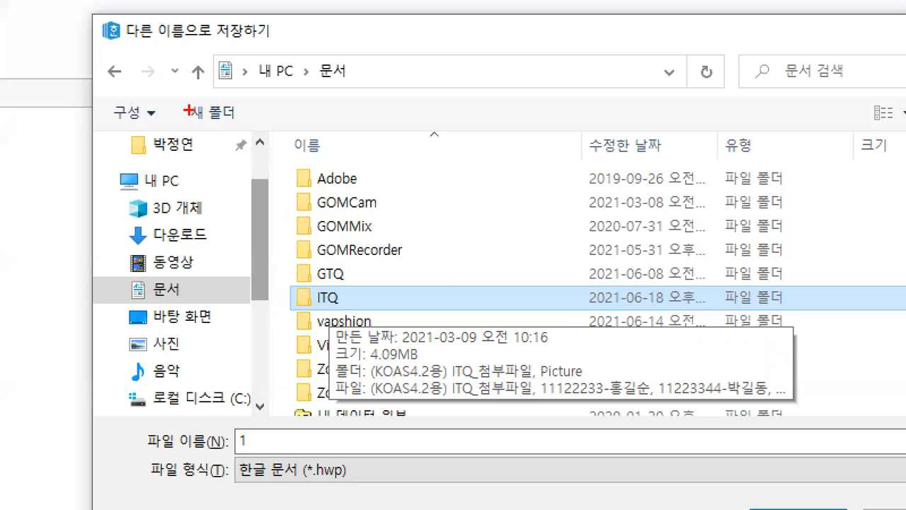
Step: Box 내 PC and underline 문서 in both the path and folder list, circle and check-mark ITQ, and clear the marks
{"action": "left_click_drag", "start_coordinate": [284, 174], "coordinate": [321, 155]}
{"action": "left_click_drag", "start_coordinate": [309, 51], "coordinate": [253, 87]}
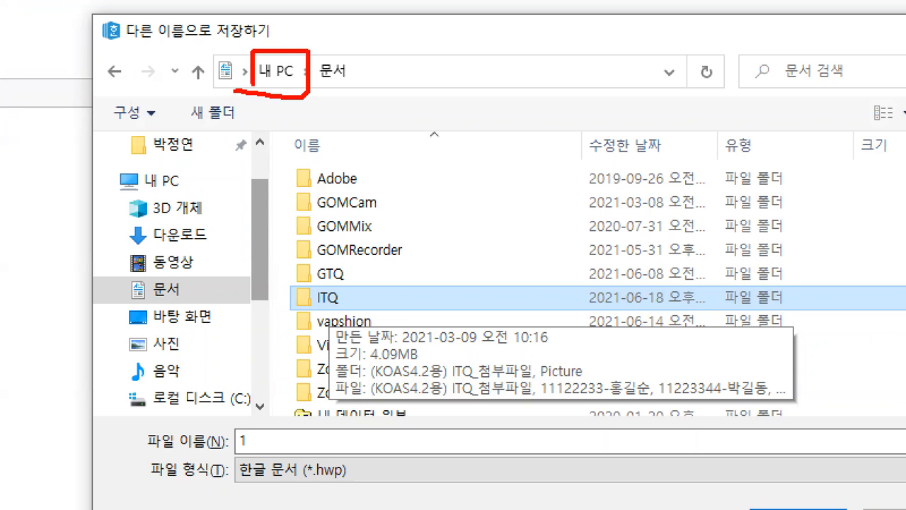
{"action": "mouse_move", "coordinate": [113, 191]}
{"action": "left_mouse_down"}
{"action": "mouse_move", "coordinate": [187, 167]}
{"action": "mouse_move", "coordinate": [106, 165]}
{"action": "mouse_move", "coordinate": [111, 188]}
{"action": "left_mouse_up"}
{"action": "left_click_drag", "start_coordinate": [125, 304], "coordinate": [195, 302]}
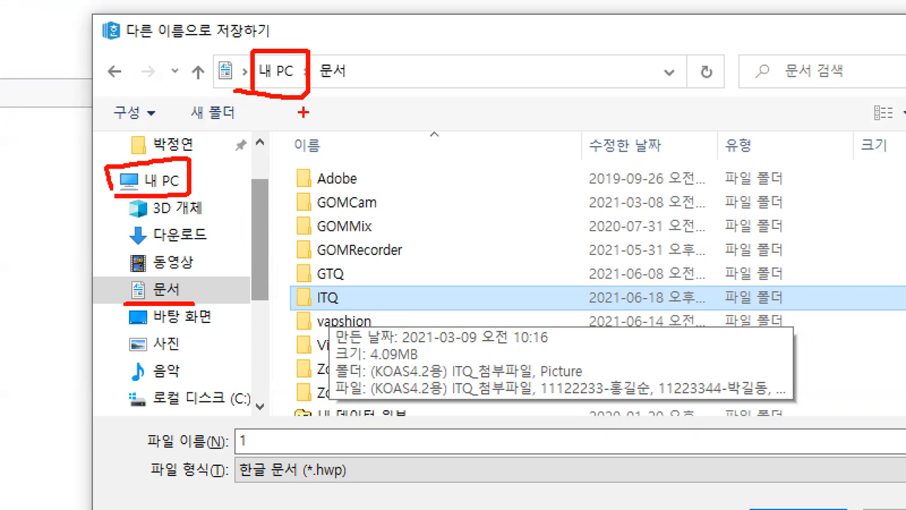
{"action": "left_click_drag", "start_coordinate": [323, 84], "coordinate": [375, 85]}
{"action": "mouse_move", "coordinate": [341, 297]}
{"action": "left_mouse_down"}
{"action": "mouse_move", "coordinate": [324, 308]}
{"action": "mouse_move", "coordinate": [313, 292]}
{"action": "mouse_move", "coordinate": [347, 303]}
{"action": "mouse_move", "coordinate": [375, 289]}
{"action": "left_mouse_up"}
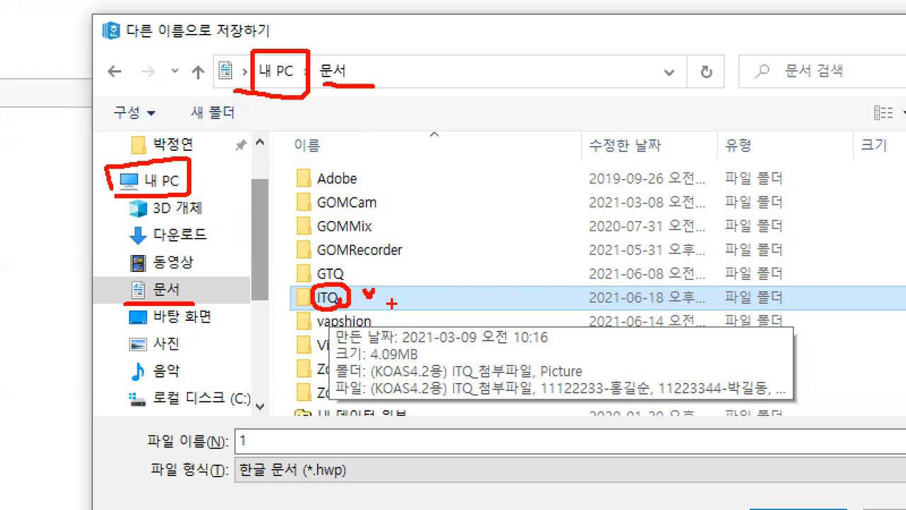
{"action": "key", "text": "Escape"}
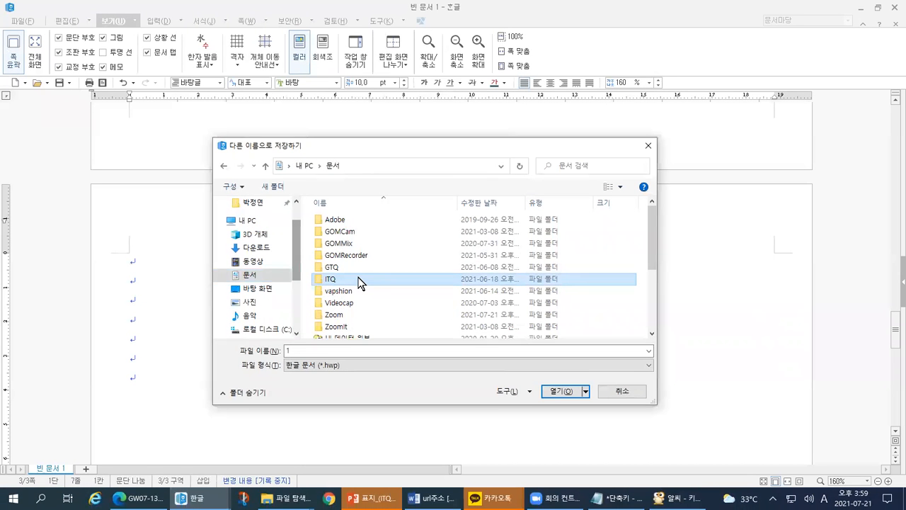
Step: Open the ITQ folder, draw slashes across its contents, and draw an arrow from ITQ in the path down to the list
{"action": "double_click", "coordinate": [360, 282]}
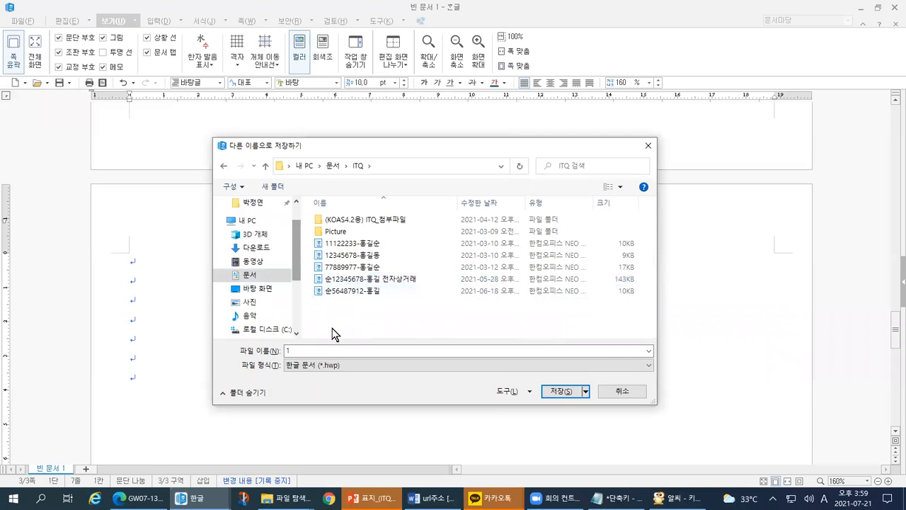
{"action": "key", "text": "ctrl+1"}
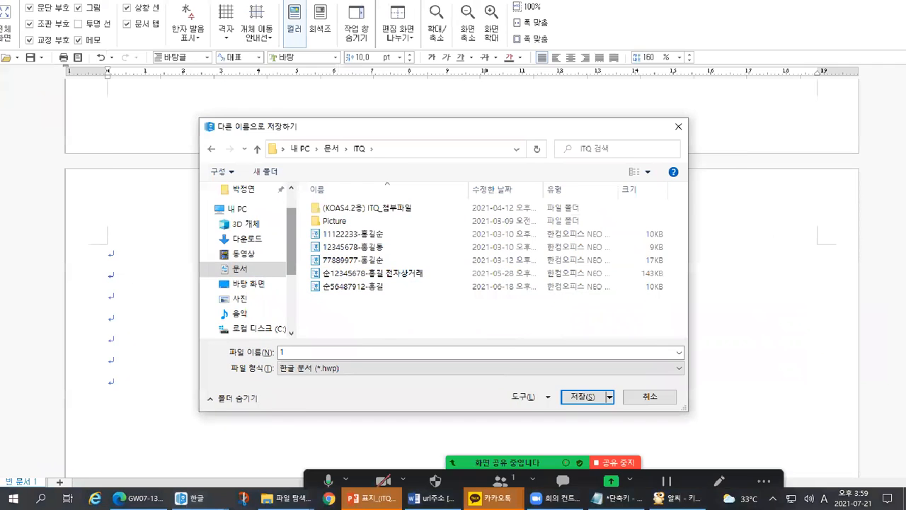
{"action": "left_click", "coordinate": [361, 243]}
{"action": "left_click_drag", "start_coordinate": [371, 169], "coordinate": [316, 228]}
{"action": "left_click_drag", "start_coordinate": [398, 183], "coordinate": [315, 283]}
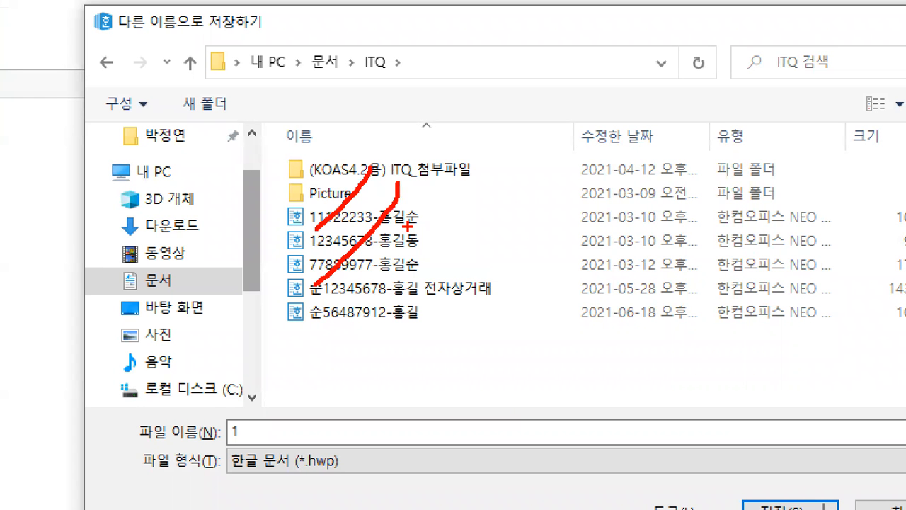
{"action": "left_click_drag", "start_coordinate": [407, 228], "coordinate": [351, 296]}
{"action": "left_click_drag", "start_coordinate": [408, 281], "coordinate": [394, 312]}
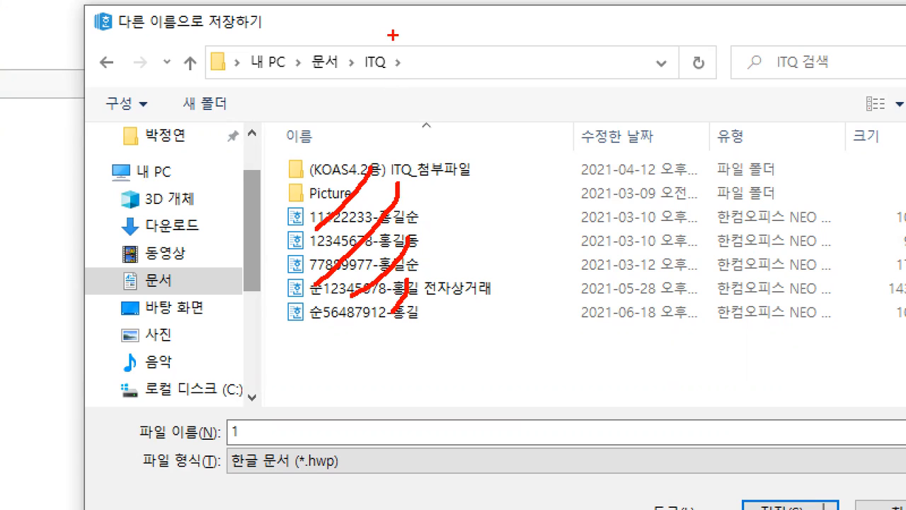
{"action": "mouse_move", "coordinate": [402, 65]}
{"action": "left_mouse_down"}
{"action": "mouse_move", "coordinate": [384, 88]}
{"action": "mouse_move", "coordinate": [391, 150]}
{"action": "mouse_move", "coordinate": [431, 139]}
{"action": "left_mouse_up"}
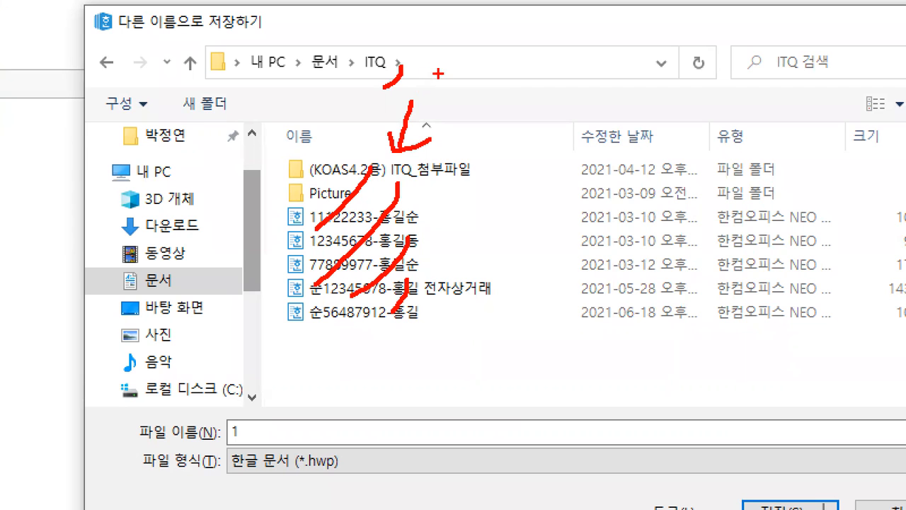
Step: Draw an X beside the file list, check-mark ITQ in the path, slash the document icons, and underline the whole path
{"action": "left_click_drag", "start_coordinate": [458, 203], "coordinate": [431, 255]}
{"action": "left_click_drag", "start_coordinate": [436, 213], "coordinate": [467, 258]}
{"action": "mouse_move", "coordinate": [373, 37]}
{"action": "left_mouse_down"}
{"action": "mouse_move", "coordinate": [379, 50]}
{"action": "mouse_move", "coordinate": [387, 36]}
{"action": "left_mouse_up"}
{"action": "left_click_drag", "start_coordinate": [297, 215], "coordinate": [294, 280]}
{"action": "left_click_drag", "start_coordinate": [293, 290], "coordinate": [287, 324]}
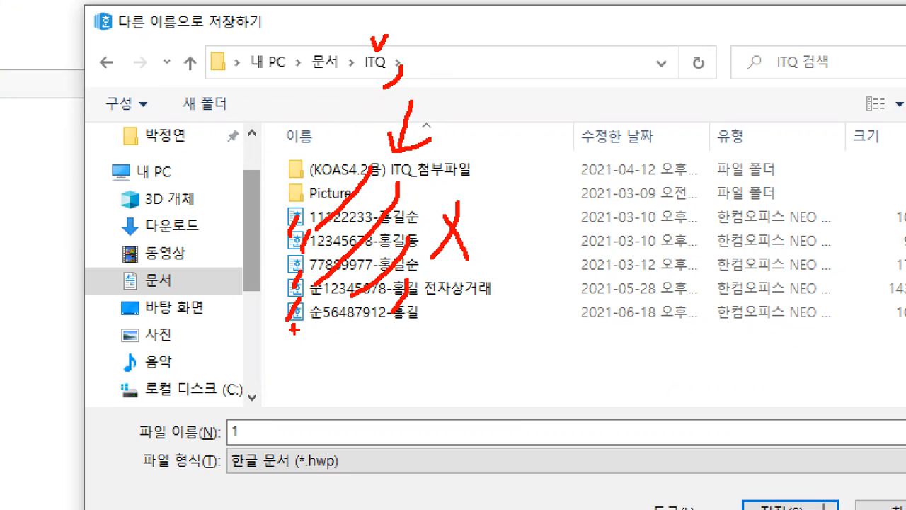
{"action": "left_click_drag", "start_coordinate": [241, 81], "coordinate": [386, 78]}
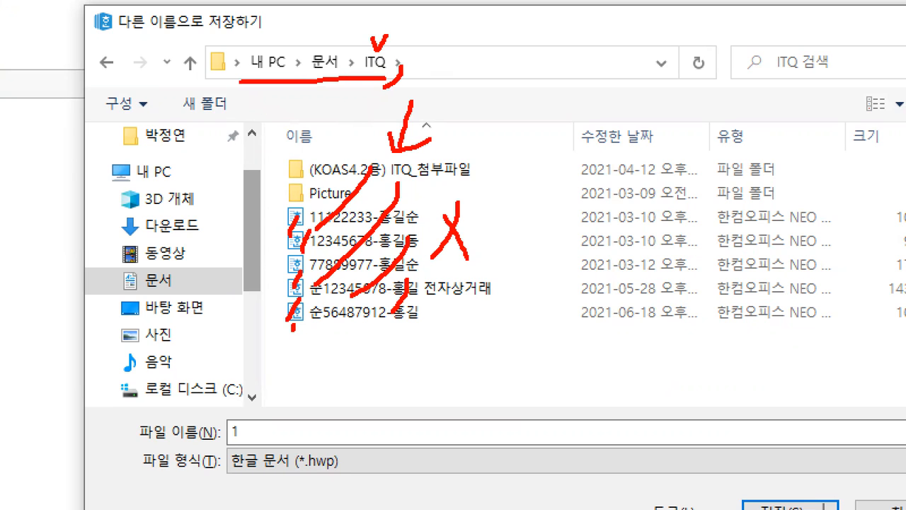
{"action": "left_click_drag", "start_coordinate": [16, 35], "coordinate": [17, 68]}
{"action": "mouse_move", "coordinate": [16, 115]}
{"action": "left_mouse_down"}
{"action": "mouse_move", "coordinate": [17, 146]}
{"action": "mouse_move", "coordinate": [48, 146]}
{"action": "left_mouse_up"}
{"action": "mouse_move", "coordinate": [16, 207]}
{"action": "left_mouse_down"}
{"action": "mouse_move", "coordinate": [31, 228]}
{"action": "mouse_move", "coordinate": [3, 260]}
{"action": "left_mouse_up"}
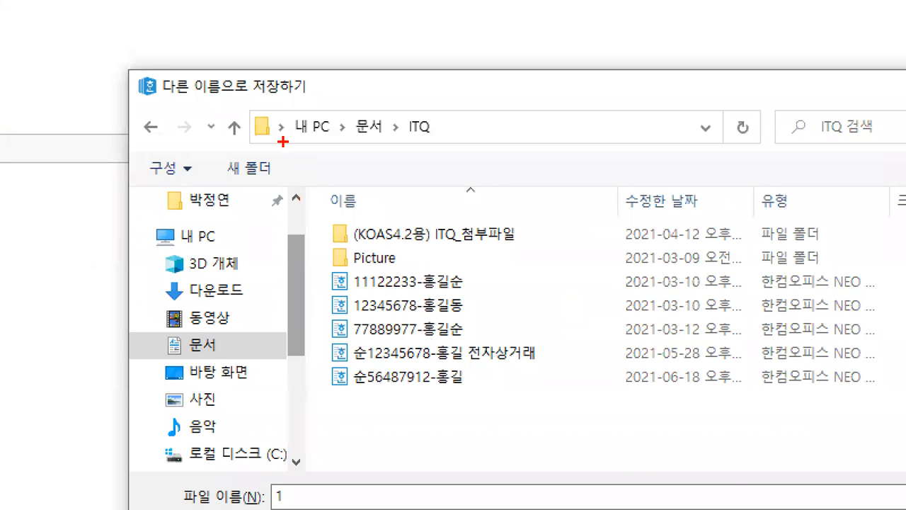
Step: Underline 내 PC, 문서 and ITQ separately in the save dialog's path, and clear the marks
{"action": "left_click_drag", "start_coordinate": [290, 173], "coordinate": [314, 172]}
{"action": "left_click_drag", "start_coordinate": [348, 144], "coordinate": [437, 129]}
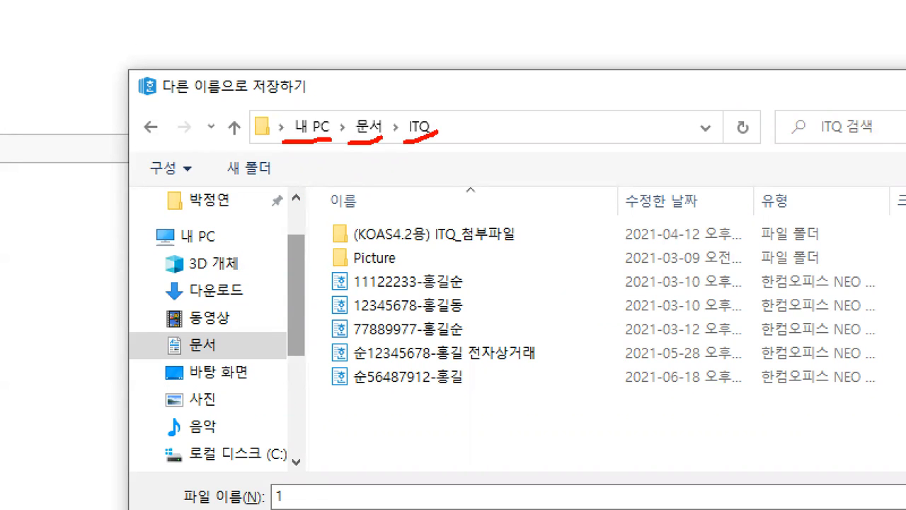
{"action": "key", "text": "Escape"}
Step: Select the current file name, check-mark it, underline both parts of the first sample document's name, point at them, and clear the marks
{"action": "left_click", "coordinate": [354, 348]}
{"action": "mouse_move", "coordinate": [291, 340]}
{"action": "left_mouse_down"}
{"action": "mouse_move", "coordinate": [298, 345]}
{"action": "mouse_move", "coordinate": [309, 333]}
{"action": "left_mouse_up"}
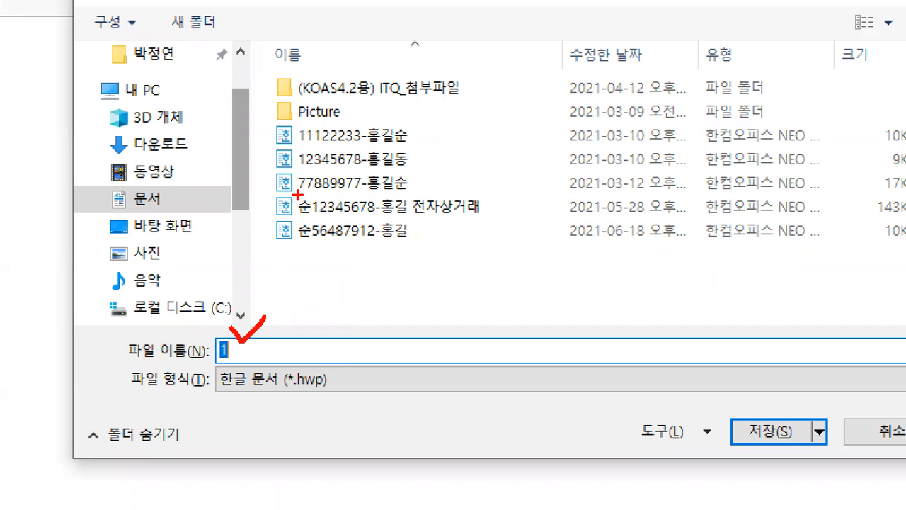
{"action": "mouse_move", "coordinate": [299, 143]}
{"action": "left_mouse_down"}
{"action": "mouse_move", "coordinate": [351, 148]}
{"action": "mouse_move", "coordinate": [367, 122]}
{"action": "mouse_move", "coordinate": [387, 141]}
{"action": "left_mouse_up"}
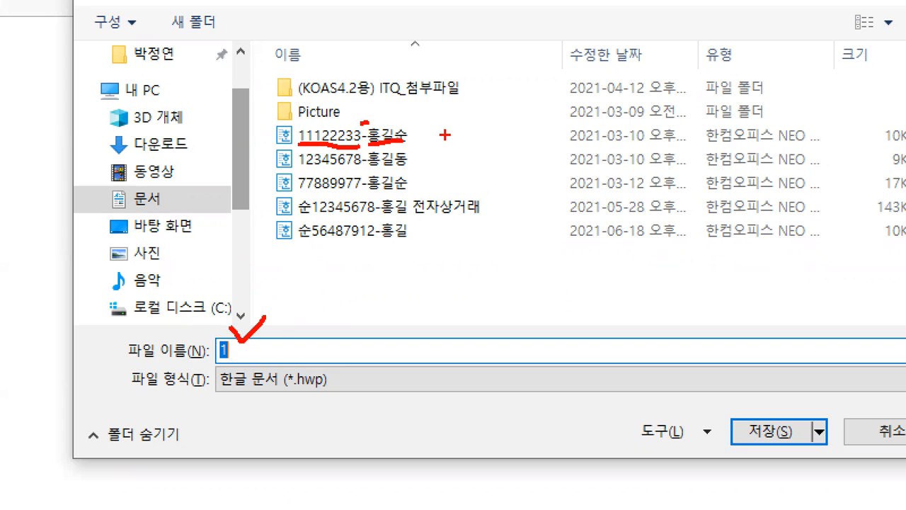
{"action": "mouse_move", "coordinate": [429, 106]}
{"action": "left_mouse_down"}
{"action": "mouse_move", "coordinate": [407, 126]}
{"action": "mouse_move", "coordinate": [430, 128]}
{"action": "left_mouse_up"}
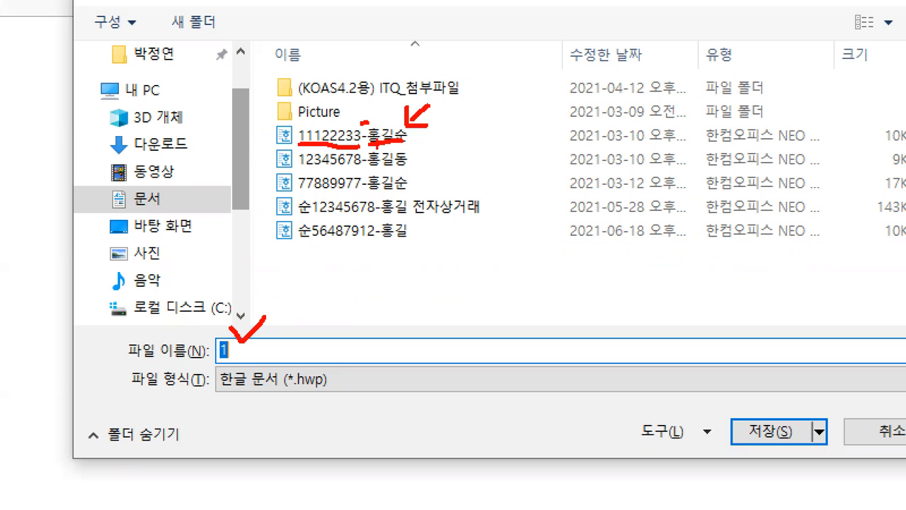
{"action": "mouse_move", "coordinate": [341, 109]}
{"action": "left_mouse_down"}
{"action": "mouse_move", "coordinate": [328, 123]}
{"action": "mouse_move", "coordinate": [342, 125]}
{"action": "left_mouse_up"}
{"action": "key", "text": "Escape"}
Step: Replace the file name with the examinee number followed by a hyphen
{"action": "type", "text": "41"}
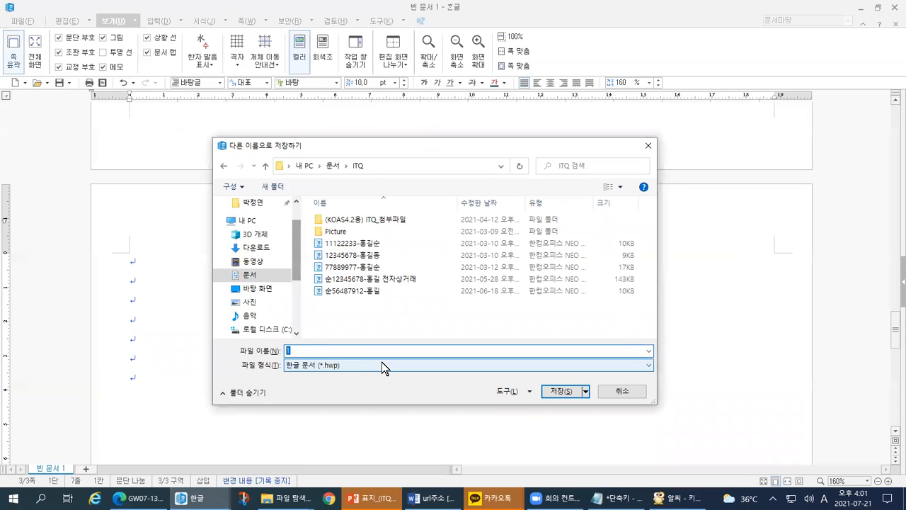
{"action": "type", "text": "213454"}
{"action": "left_click", "coordinate": [345, 352]}
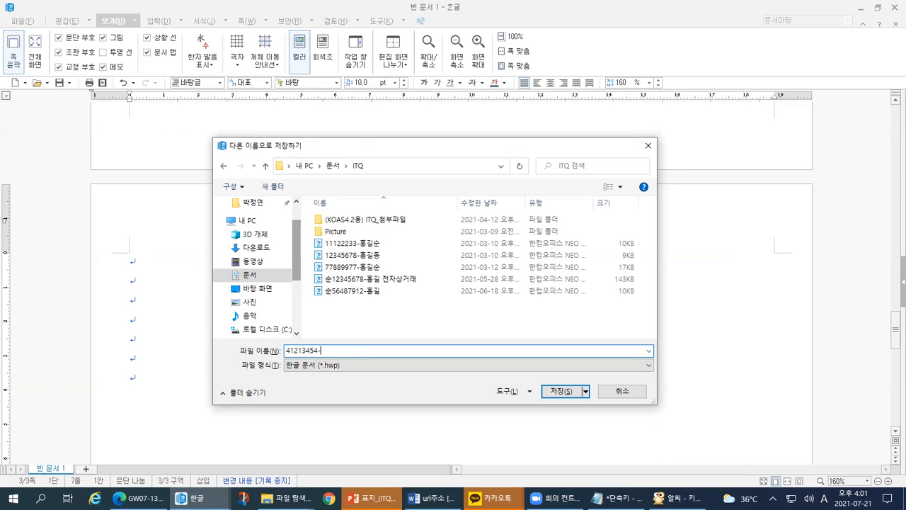
Step: Switch to the keyboard image in 알씨, circle the hyphen and equals keys, check-mark the hyphen key, and draw a dash above it
{"action": "key", "text": "alt+Tab"}
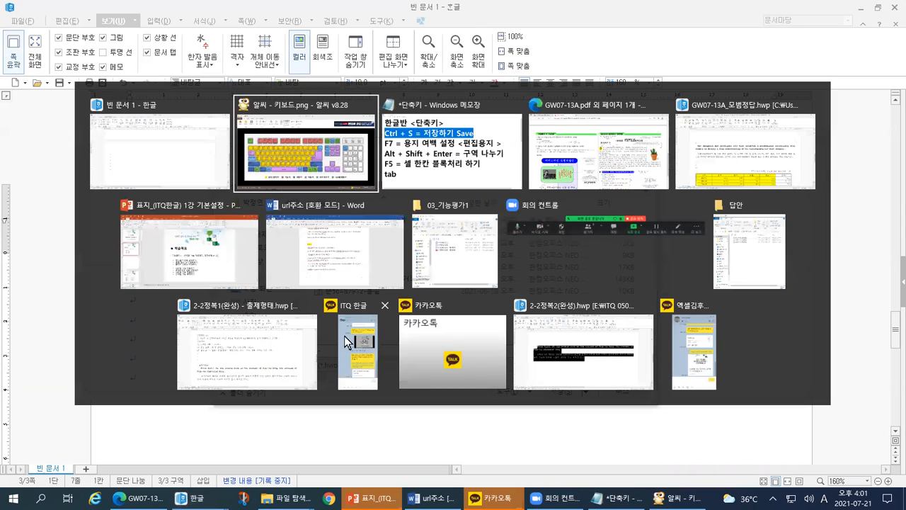
{"action": "left_click", "coordinate": [312, 173]}
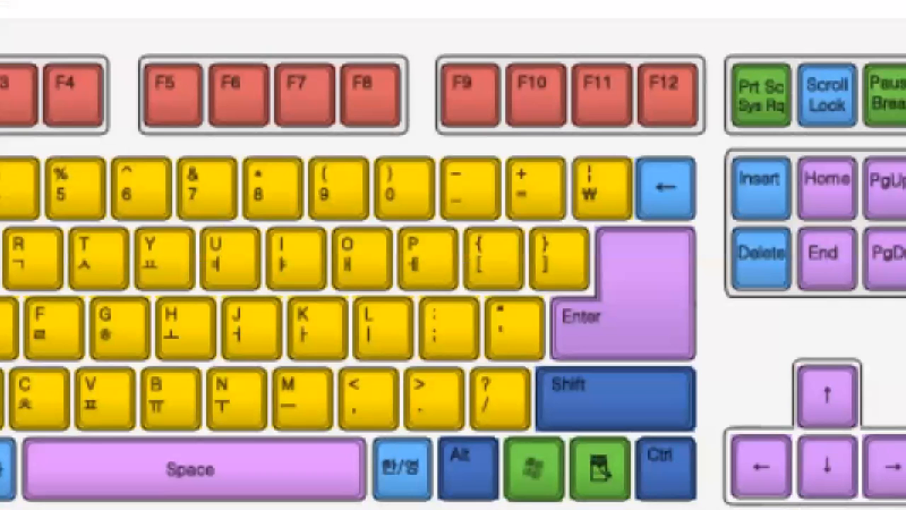
{"action": "left_click", "coordinate": [455, 243]}
{"action": "mouse_move", "coordinate": [501, 225]}
{"action": "left_mouse_down"}
{"action": "mouse_move", "coordinate": [485, 231]}
{"action": "mouse_move", "coordinate": [424, 189]}
{"action": "mouse_move", "coordinate": [522, 143]}
{"action": "mouse_move", "coordinate": [560, 191]}
{"action": "mouse_move", "coordinate": [536, 217]}
{"action": "left_mouse_up"}
{"action": "mouse_move", "coordinate": [464, 157]}
{"action": "left_mouse_down"}
{"action": "mouse_move", "coordinate": [470, 179]}
{"action": "mouse_move", "coordinate": [494, 149]}
{"action": "left_mouse_up"}
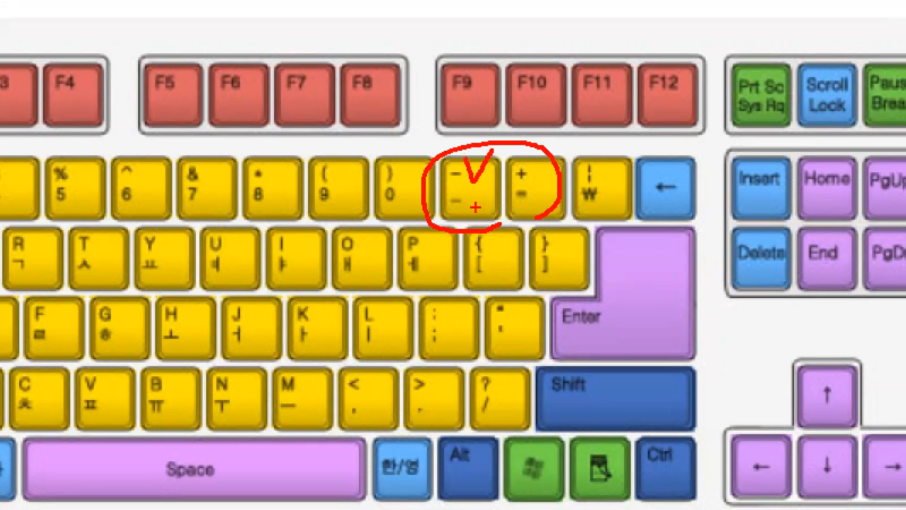
{"action": "mouse_move", "coordinate": [485, 185]}
{"action": "left_mouse_down"}
{"action": "mouse_move", "coordinate": [472, 211]}
{"action": "mouse_move", "coordinate": [482, 209]}
{"action": "left_mouse_up"}
{"action": "left_click_drag", "start_coordinate": [460, 31], "coordinate": [487, 31]}
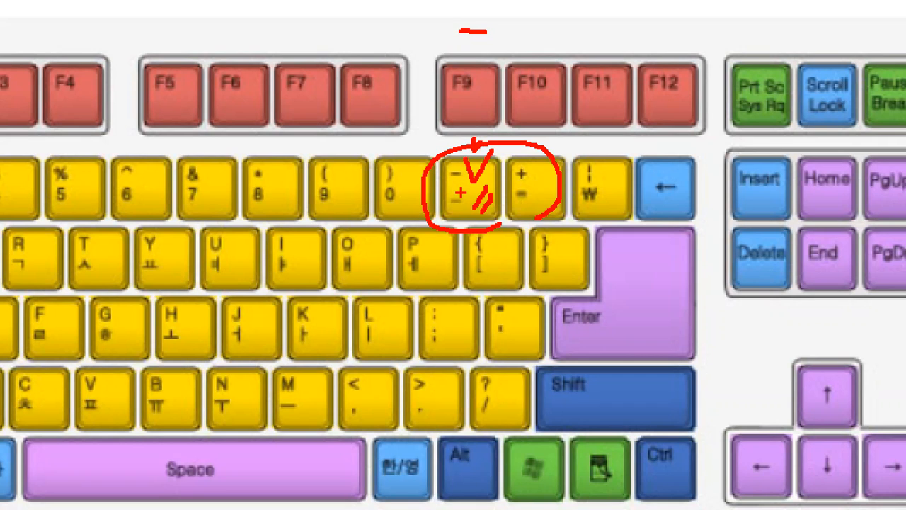
Step: Return to the Hangul save dialog, select the typed file name, glance back at the keyboard image, and bring up the dialog again
{"action": "key", "text": "alt+Tab"}
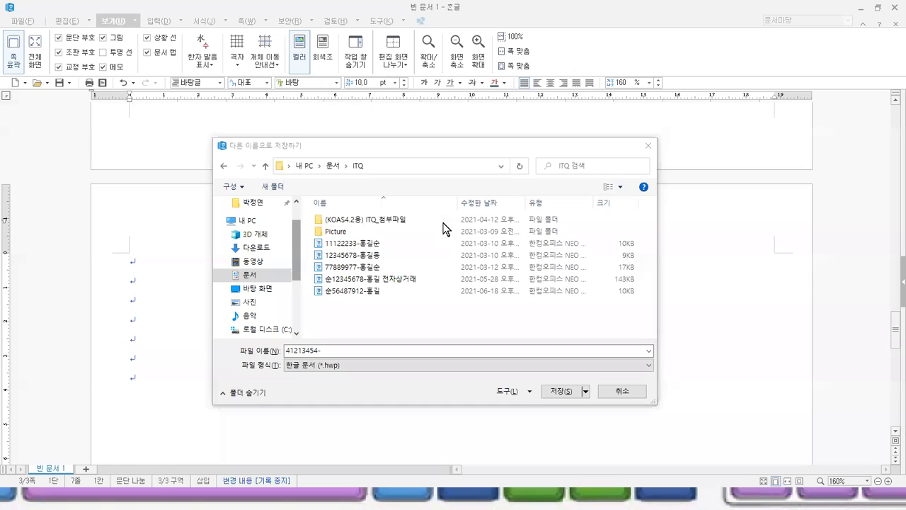
{"action": "left_click", "coordinate": [351, 350]}
{"action": "key", "text": "alt+Tab"}
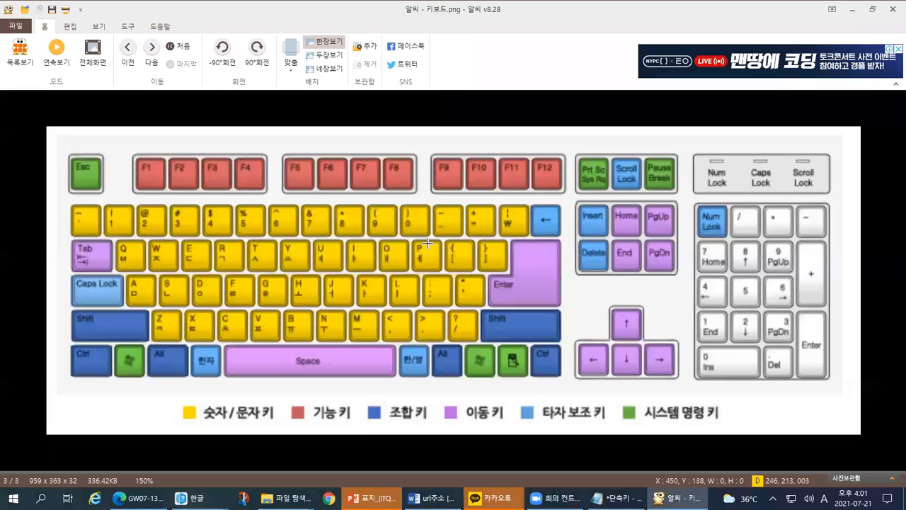
{"action": "key", "text": "alt+Tab"}
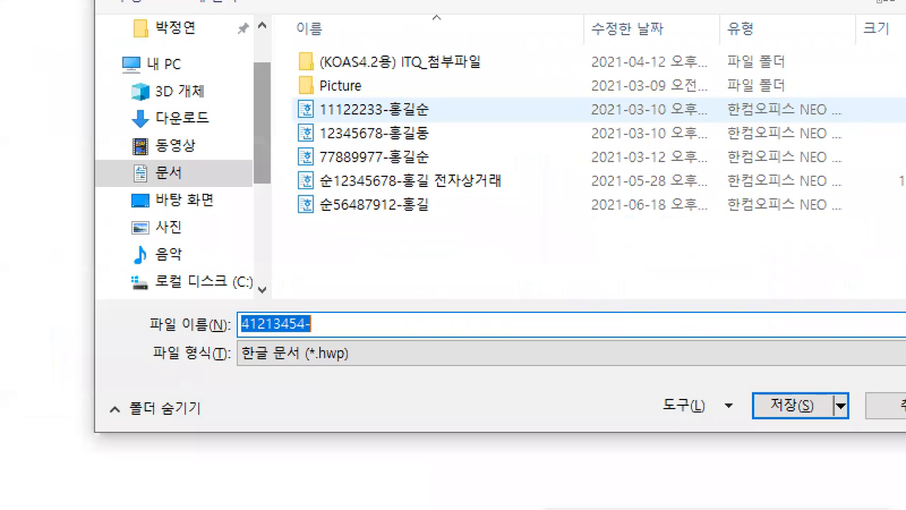
Step: Underline the number and mark the hyphen in the file name, and append the examinee's name after the hyphen
{"action": "left_click_drag", "start_coordinate": [234, 327], "coordinate": [265, 329]}
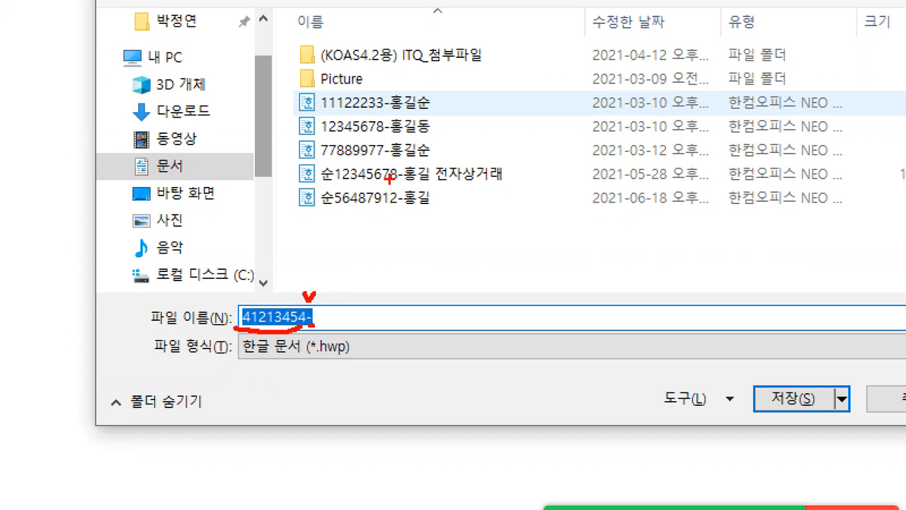
{"action": "mouse_move", "coordinate": [320, 306]}
{"action": "left_mouse_down"}
{"action": "mouse_move", "coordinate": [323, 329]}
{"action": "mouse_move", "coordinate": [381, 296]}
{"action": "mouse_move", "coordinate": [316, 296]}
{"action": "left_mouse_up"}
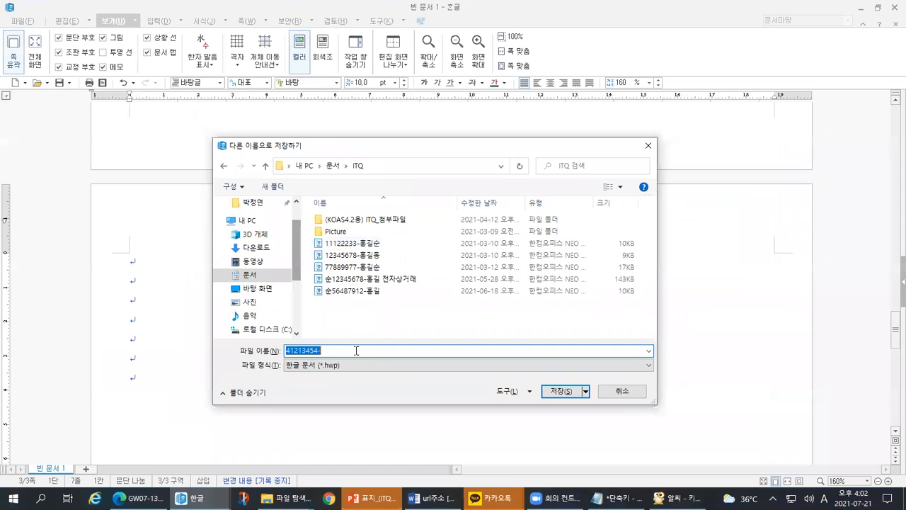
{"action": "left_click", "coordinate": [372, 317]}
{"action": "type", "text": "rhrlf"}
{"action": "type", "text": "고길동"}
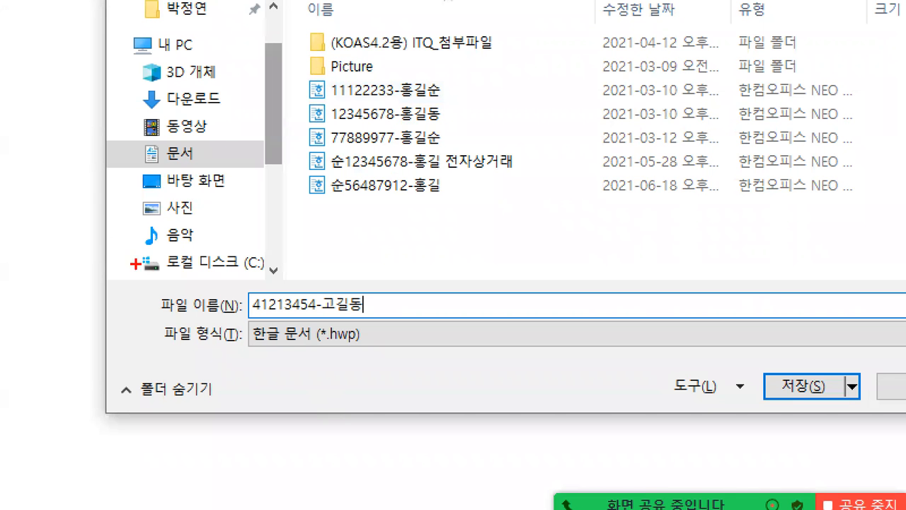
Step: Mark the number, hyphen and name in the completed file name, clear the marks, and save the document in the ITQ folder
{"action": "mouse_move", "coordinate": [253, 292]}
{"action": "left_mouse_down"}
{"action": "mouse_move", "coordinate": [308, 321]}
{"action": "mouse_move", "coordinate": [350, 316]}
{"action": "left_mouse_up"}
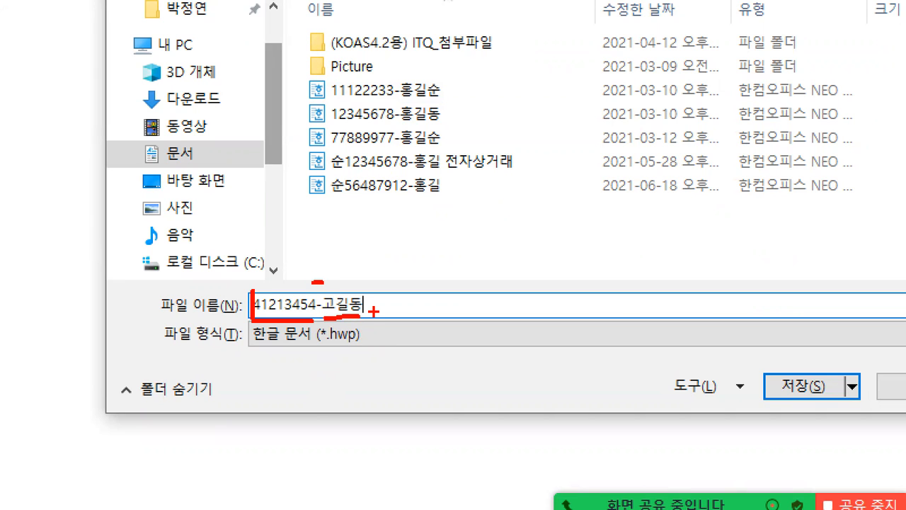
{"action": "key", "text": "Escape"}
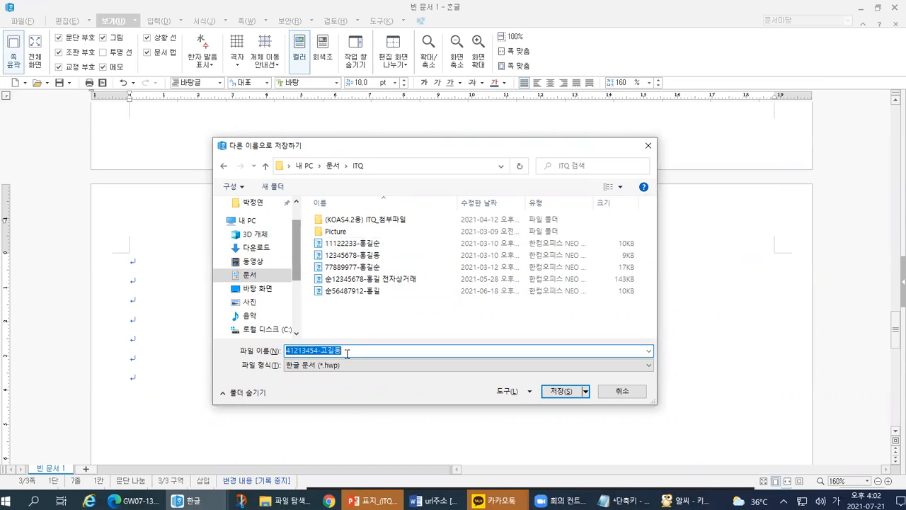
{"action": "left_click", "coordinate": [568, 395]}
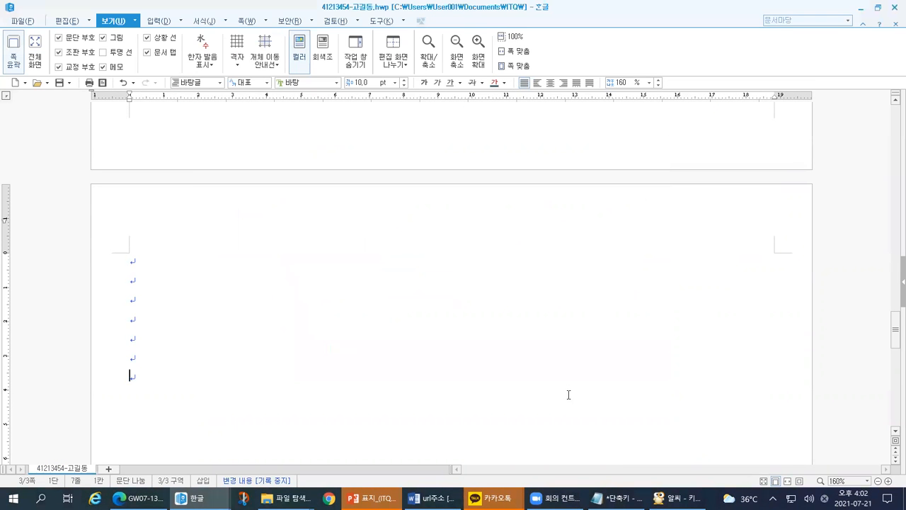
Step: Zoom in on the saved document's title, underline its file name, draw an arrow pointing to it, and clear the marks
{"action": "key", "text": "ctrl+1"}
{"action": "left_click", "coordinate": [322, 29]}
{"action": "left_click_drag", "start_coordinate": [252, 28], "coordinate": [346, 29]}
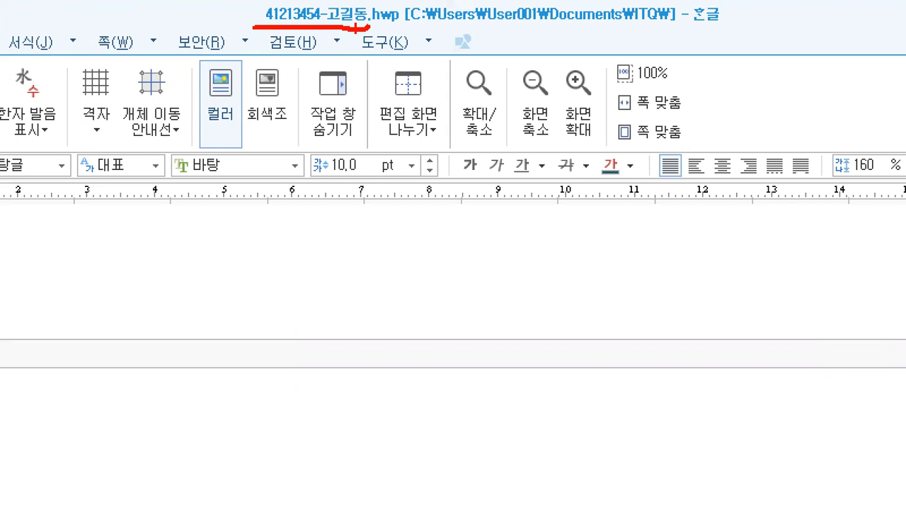
{"action": "mouse_move", "coordinate": [209, 13]}
{"action": "left_mouse_down"}
{"action": "mouse_move", "coordinate": [248, 13]}
{"action": "mouse_move", "coordinate": [239, 28]}
{"action": "left_mouse_up"}
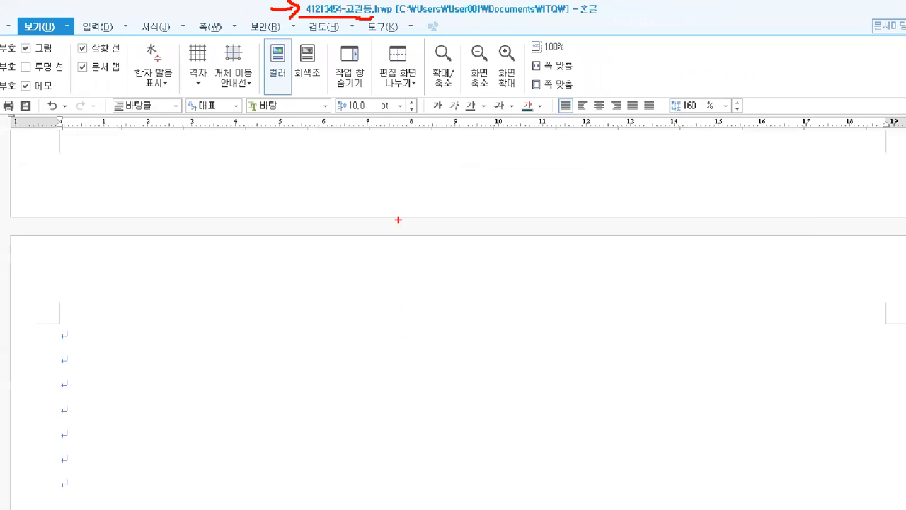
{"action": "key", "text": "Escape"}
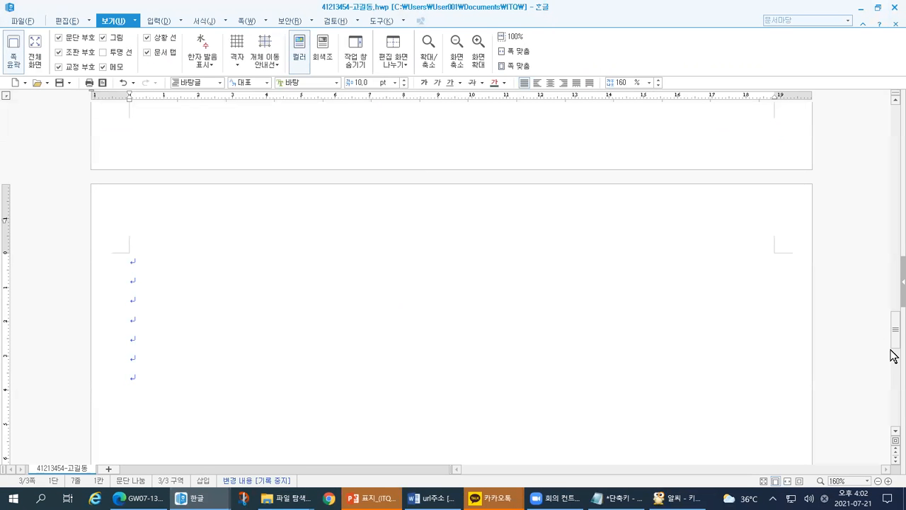
Step: Go back to the document's first page, circle the section number 1., and clear the mark
{"action": "mouse_move", "coordinate": [894, 347]}
{"action": "left_mouse_down"}
{"action": "mouse_move", "coordinate": [885, 208]}
{"action": "mouse_move", "coordinate": [893, 121]}
{"action": "left_mouse_up"}
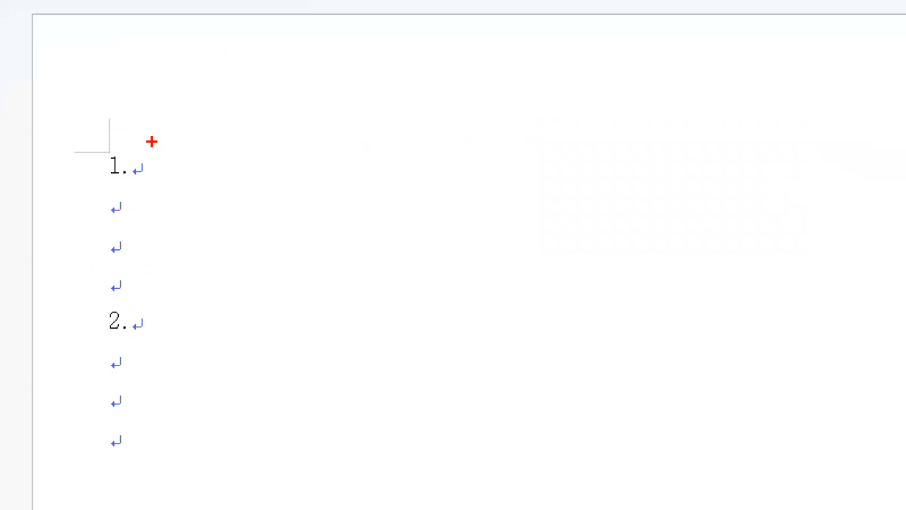
{"action": "mouse_move", "coordinate": [103, 133]}
{"action": "left_mouse_down"}
{"action": "mouse_move", "coordinate": [90, 198]}
{"action": "mouse_move", "coordinate": [138, 141]}
{"action": "mouse_move", "coordinate": [97, 132]}
{"action": "left_mouse_up"}
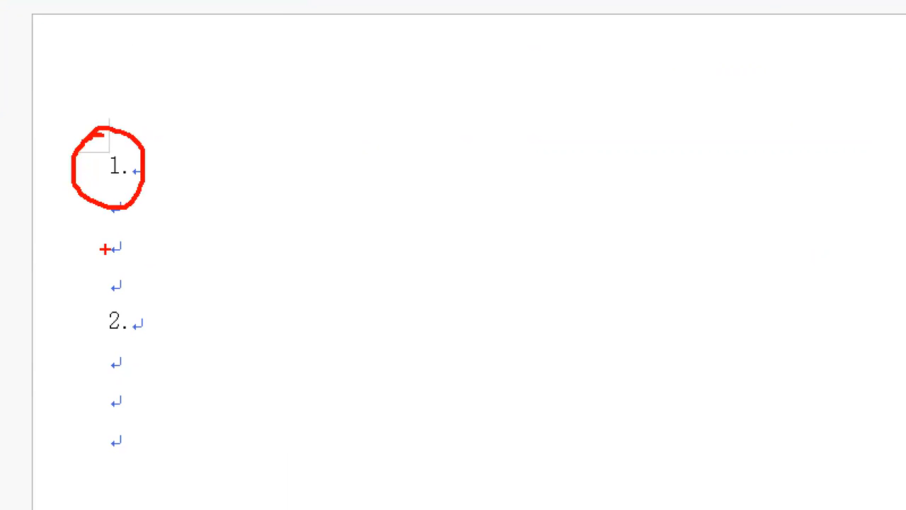
{"action": "key", "text": "Escape"}
Step: Switch briefly to the GW07-13A_모범정답 document and on to the exercise PDF 2-2정복1(완성) - 출제형태 in Edge
{"action": "key", "text": "alt+Tab"}
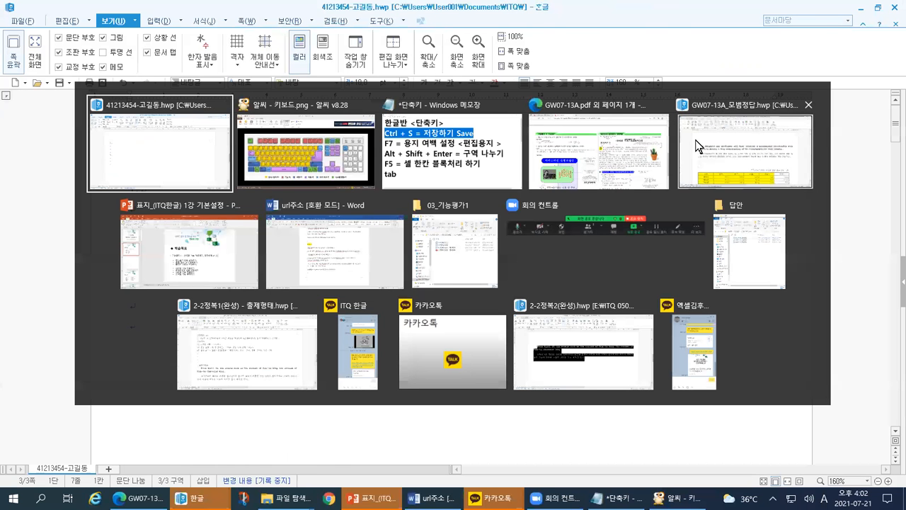
{"action": "left_click", "coordinate": [695, 140]}
{"action": "key", "text": "alt+Tab"}
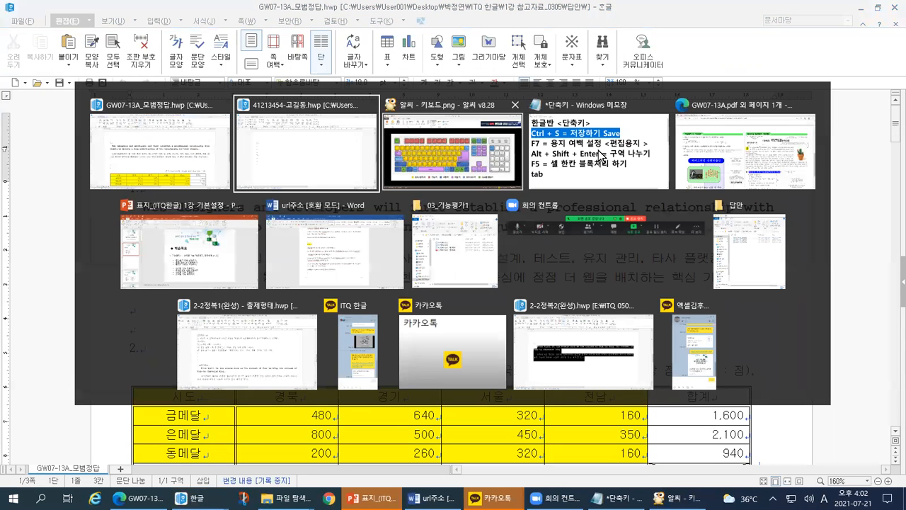
{"action": "left_click", "coordinate": [700, 147]}
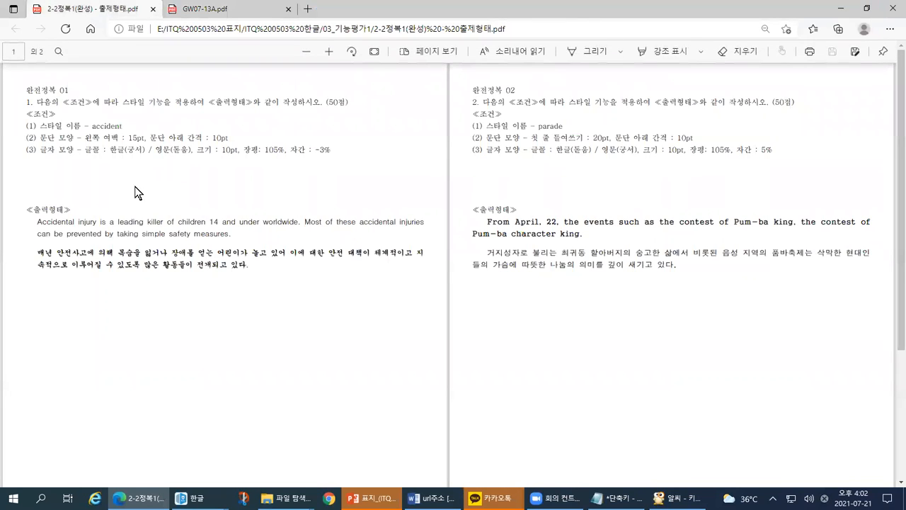
Step: Zoom in on 완전정복 01, check-mark its heading, bracket the 조건 block, and draw a curve beside the 출력형태 text
{"action": "key", "text": "ctrl+1"}
{"action": "left_click", "coordinate": [57, 106]}
{"action": "mouse_move", "coordinate": [17, 53]}
{"action": "left_mouse_down"}
{"action": "mouse_move", "coordinate": [33, 73]}
{"action": "mouse_move", "coordinate": [53, 45]}
{"action": "left_mouse_up"}
{"action": "mouse_move", "coordinate": [26, 73]}
{"action": "left_mouse_down"}
{"action": "mouse_move", "coordinate": [13, 131]}
{"action": "mouse_move", "coordinate": [194, 225]}
{"action": "mouse_move", "coordinate": [690, 226]}
{"action": "left_mouse_up"}
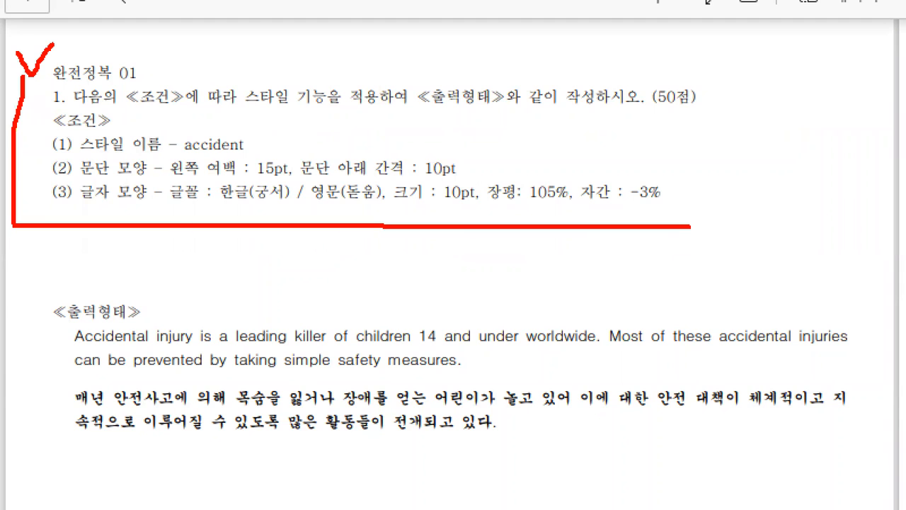
{"action": "mouse_move", "coordinate": [85, 249]}
{"action": "left_mouse_down"}
{"action": "mouse_move", "coordinate": [33, 338]}
{"action": "mouse_move", "coordinate": [78, 507]}
{"action": "left_mouse_up"}
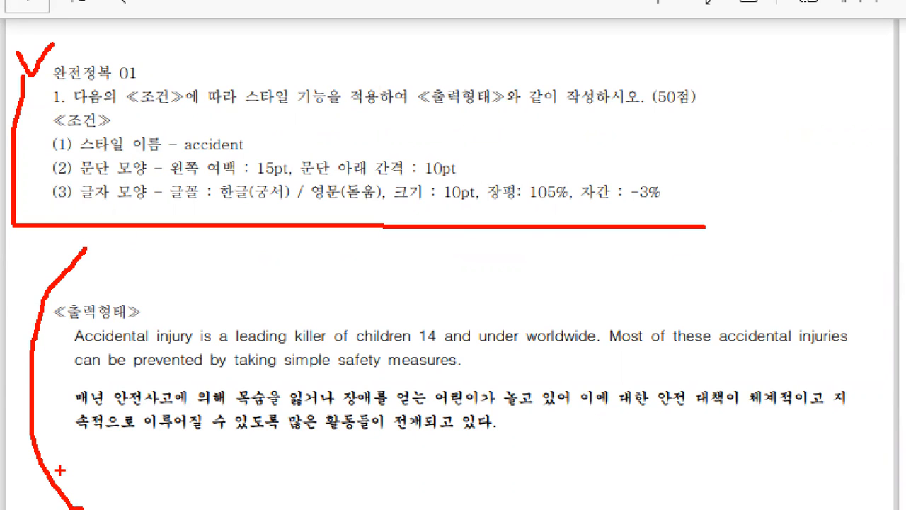